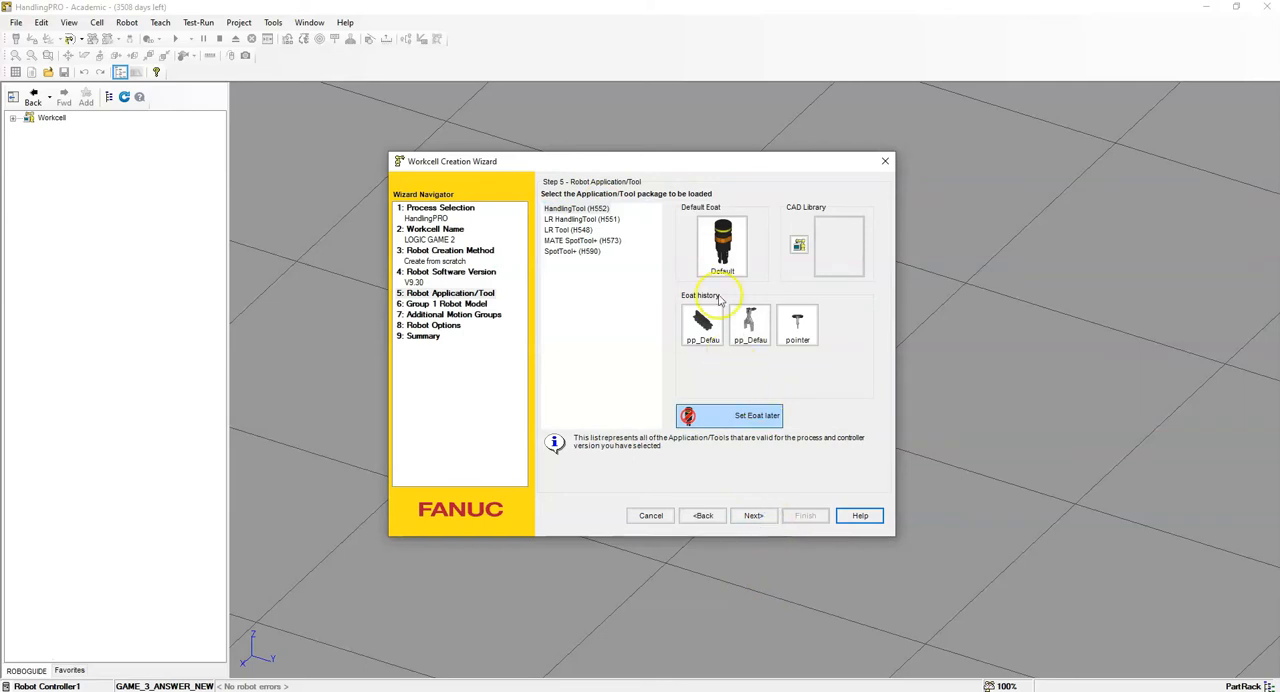
- Choose 3jaw_Gripper from the grippers category of the CAD library as the robot's end-of-arm tool and continue to robot model selection
left_click(731, 251)
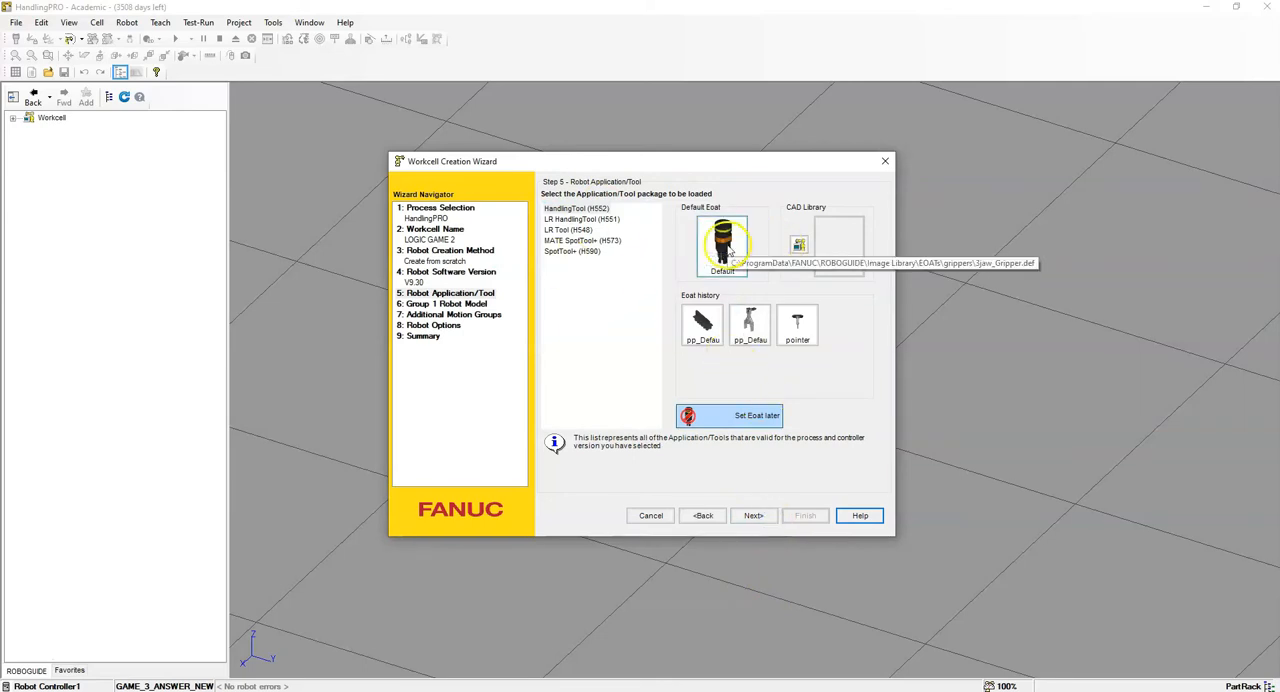
left_click(798, 246)
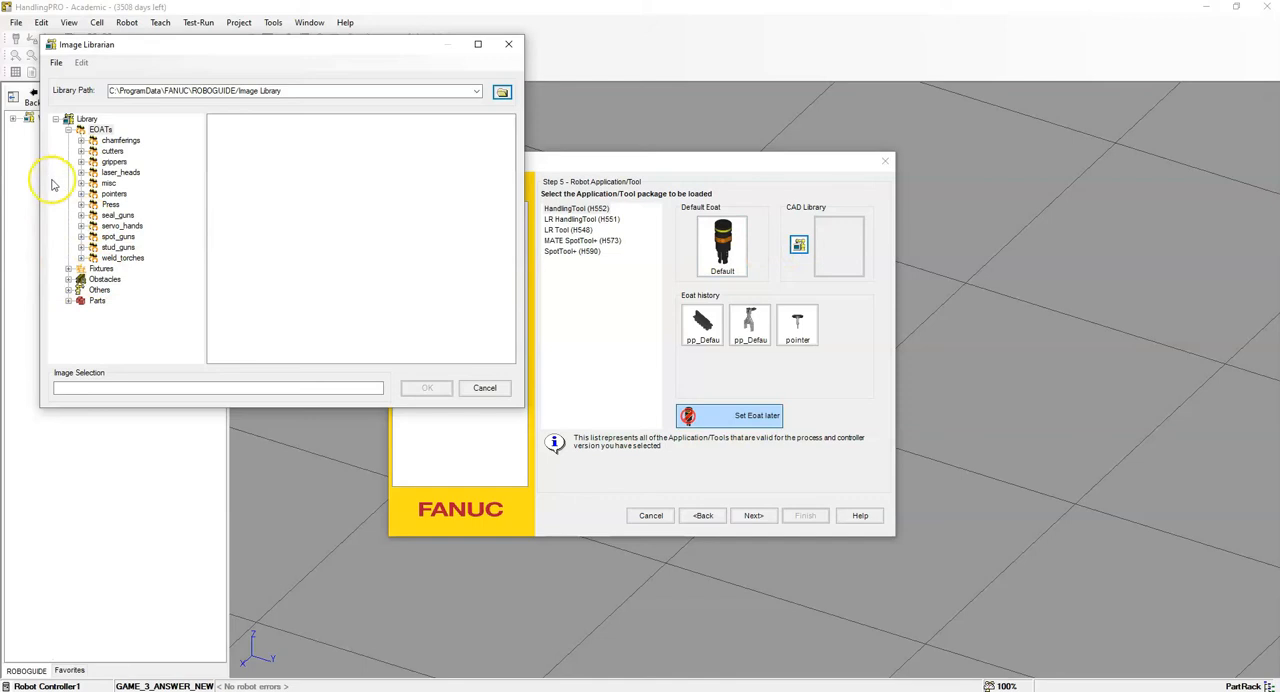
left_click(81, 162)
left_click(114, 120)
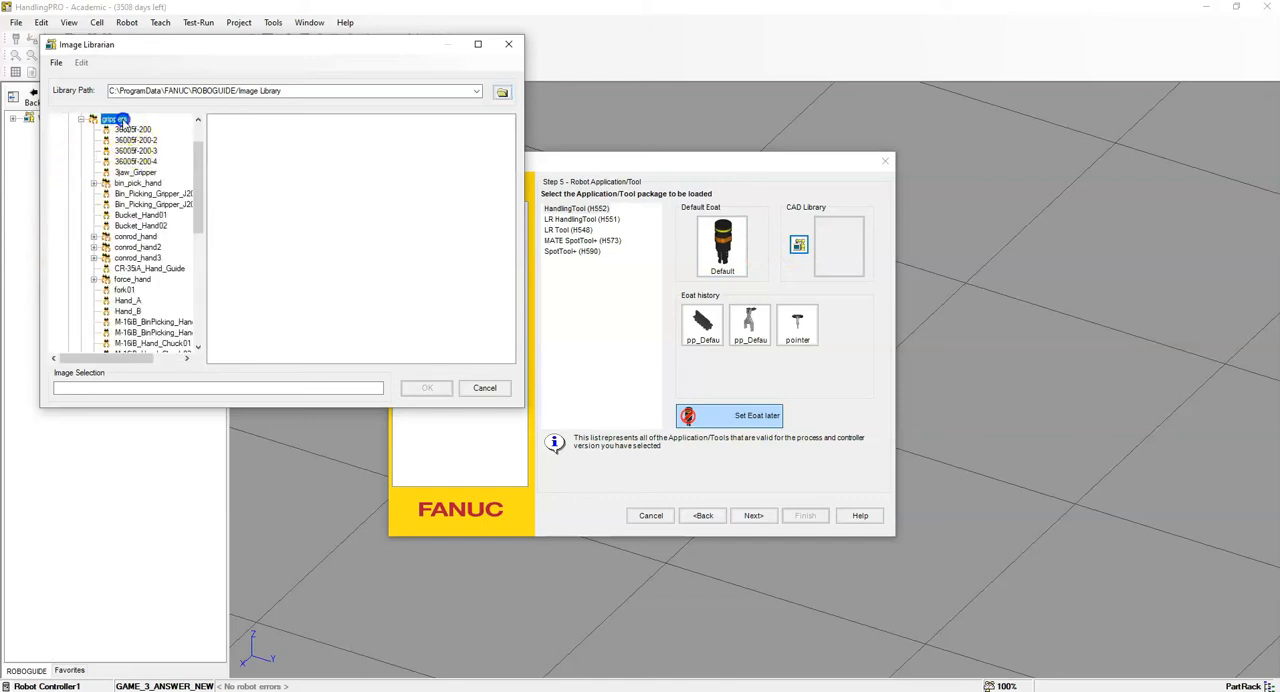
scroll(355, 231, "down", 10)
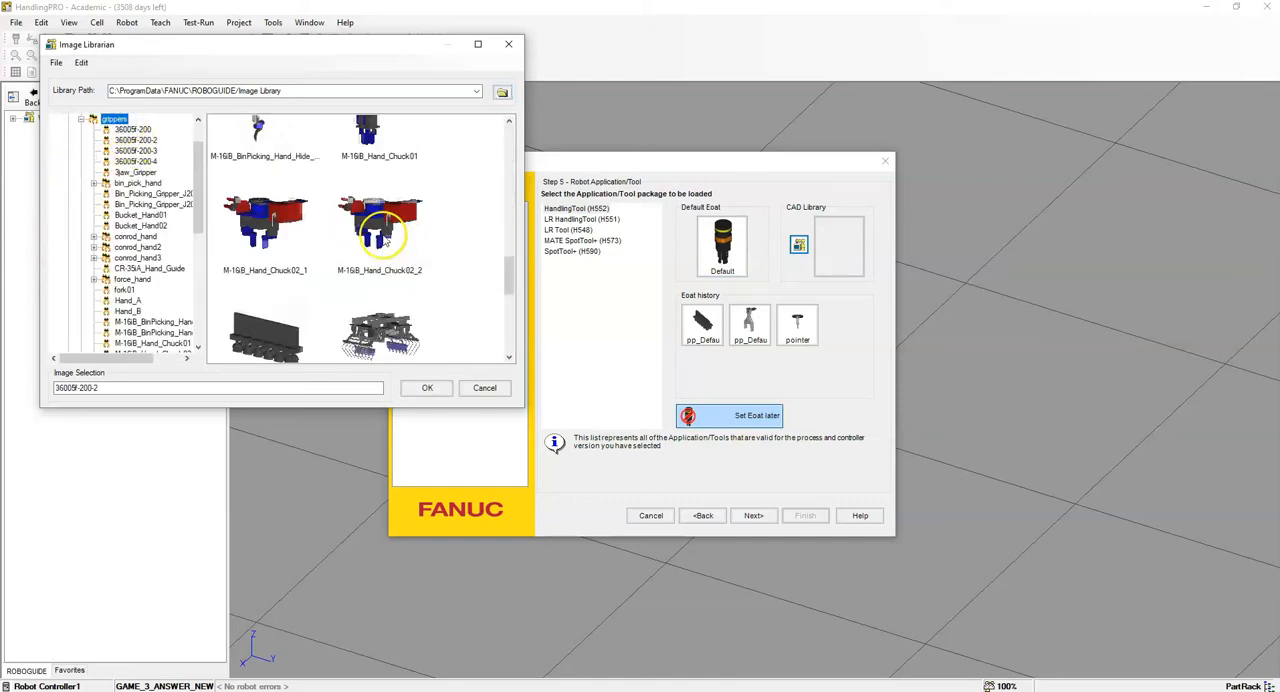
scroll(380, 238, "up", 8)
left_click(265, 188)
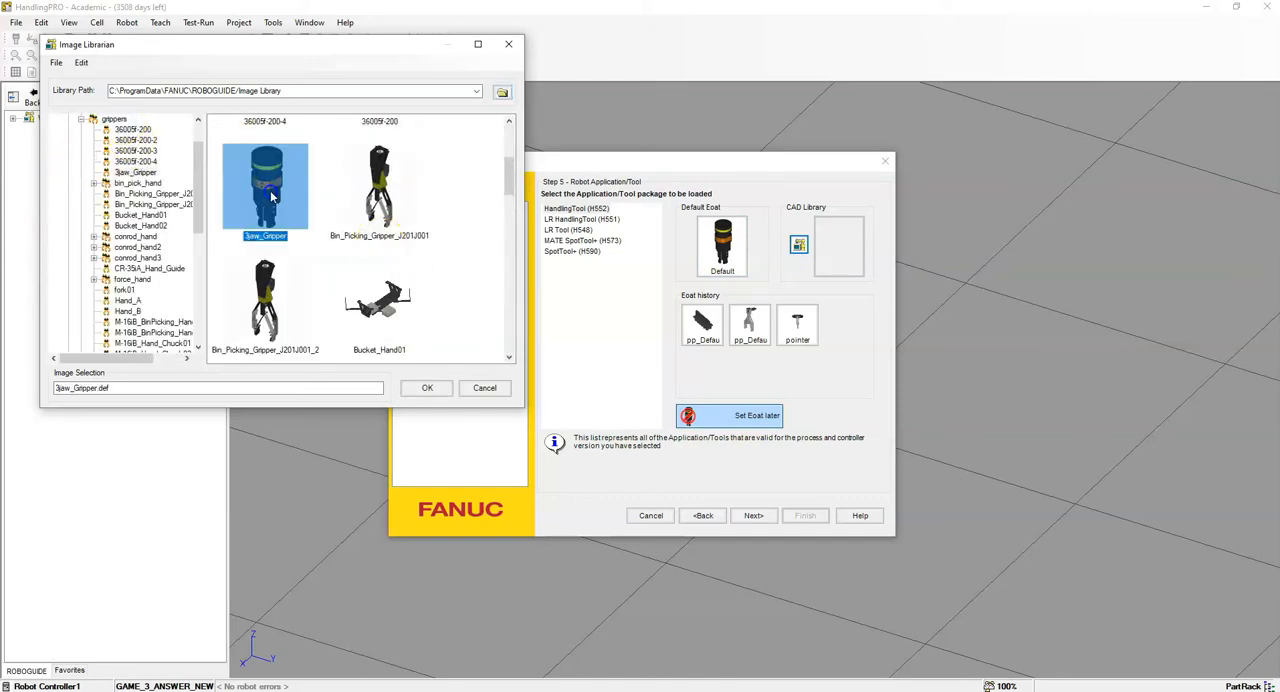
left_click(428, 388)
left_click(750, 516)
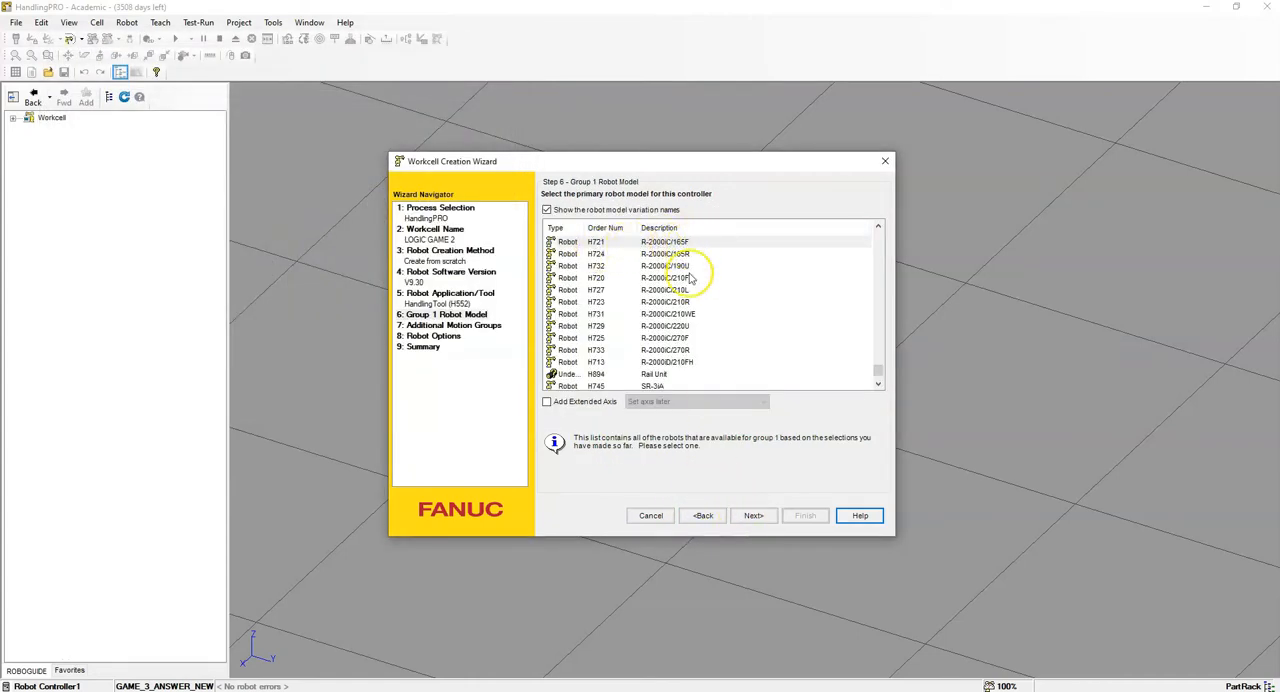
- Finish creating the workcell with the R-2000iC/165F (H721) robot and no additional motion groups, selecting flange type 1, Standard Flange
left_click(752, 516)
left_click(760, 520)
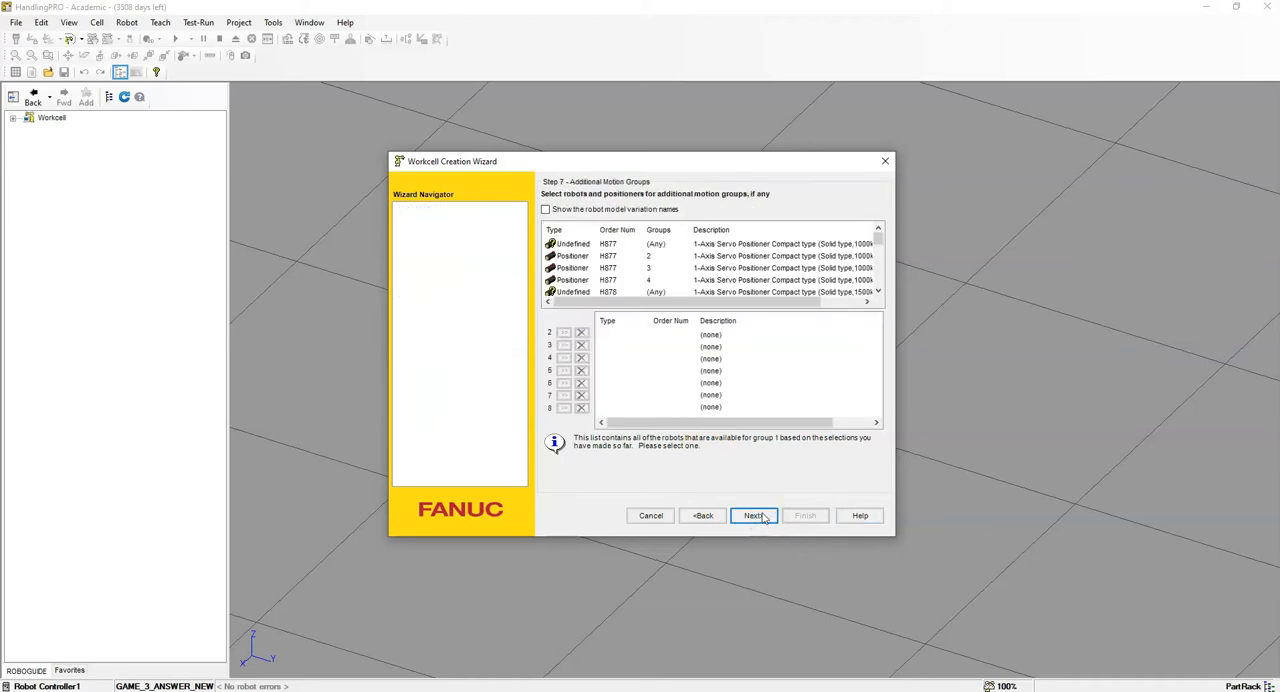
left_click(762, 515)
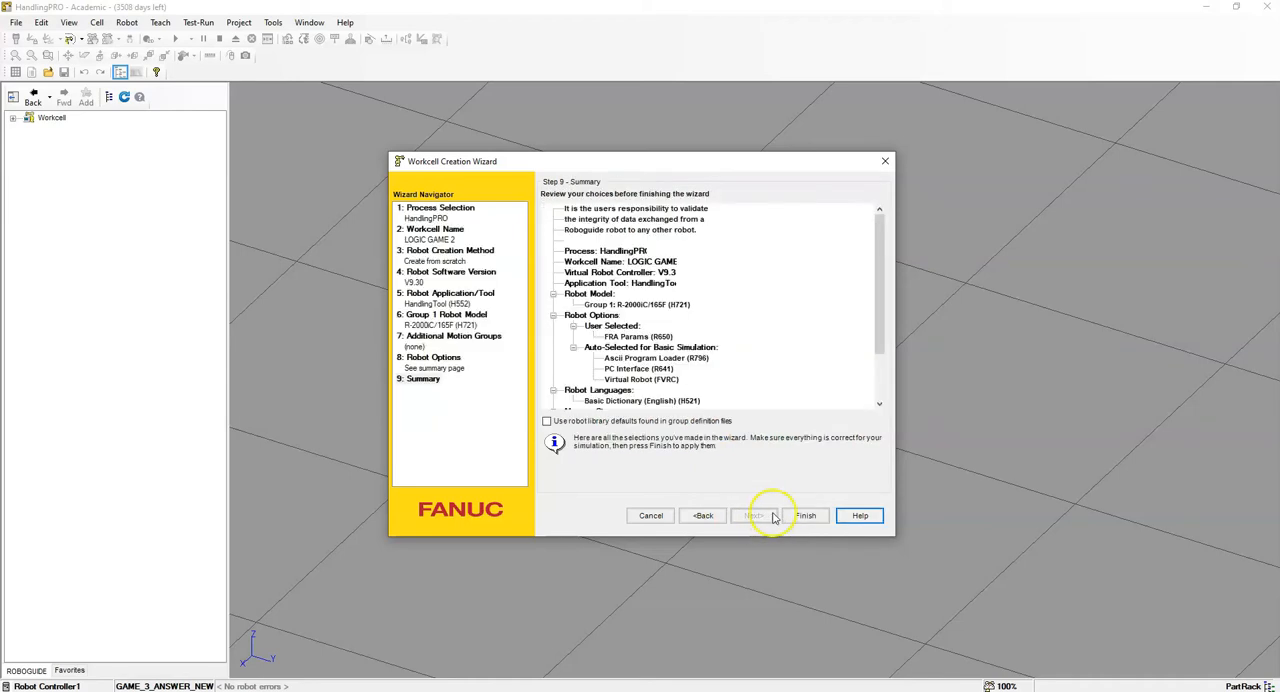
left_click(806, 514)
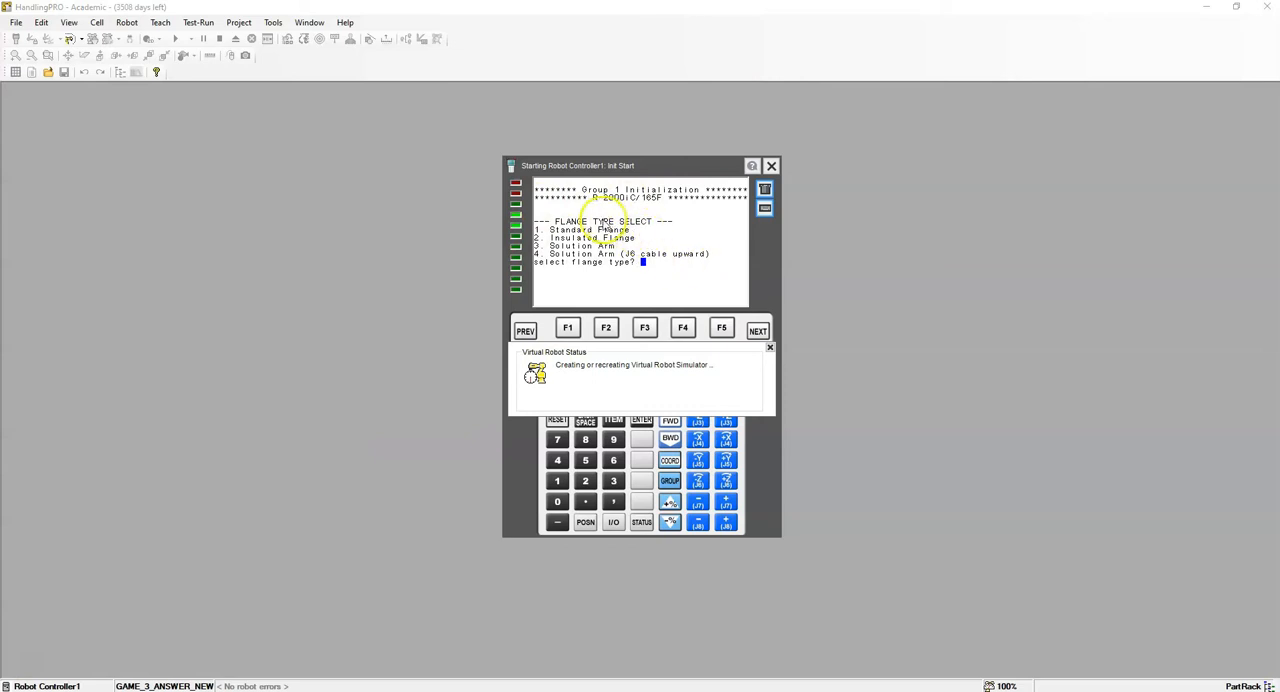
left_click(553, 485)
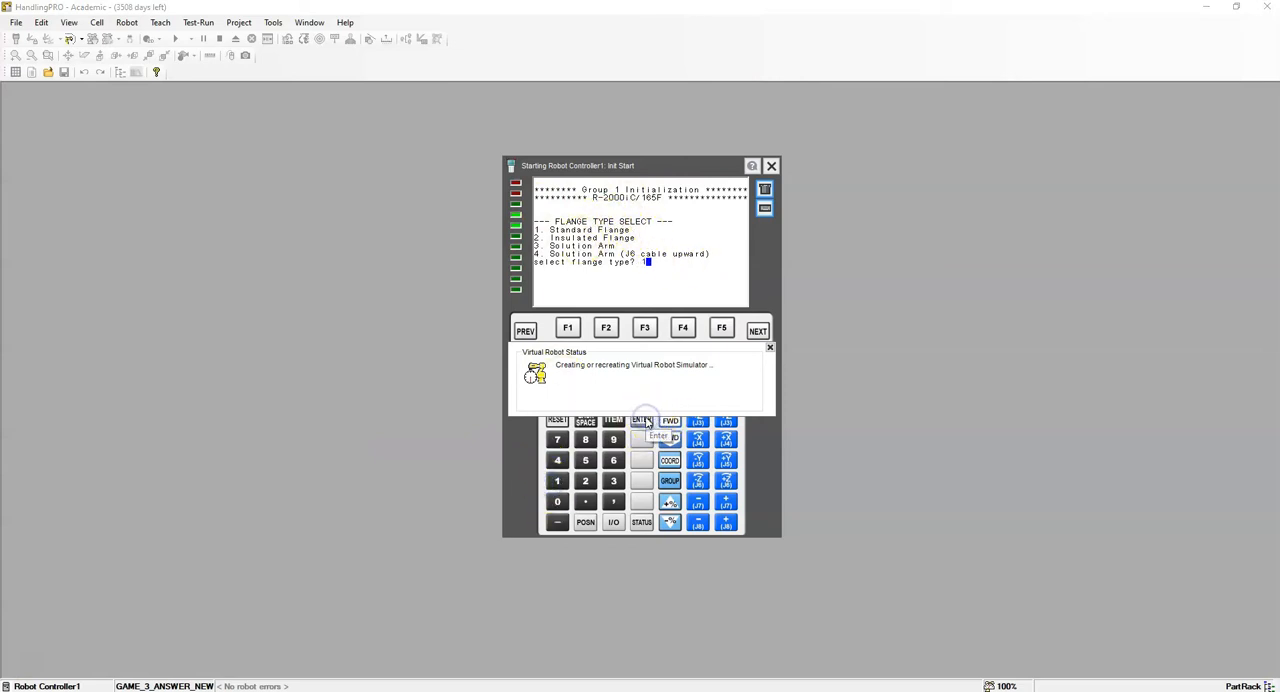
left_click(644, 421)
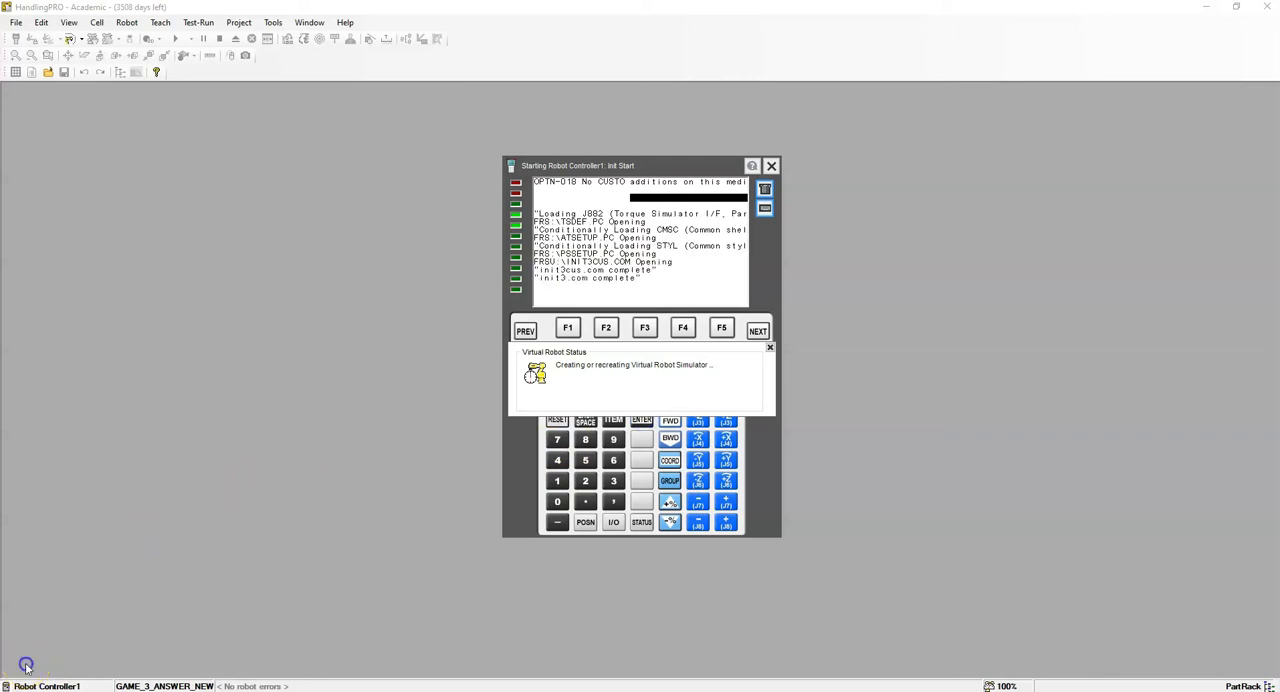
- Raise the robot vertically and set its Z location to 500 mm
scroll(768, 490, "up", 3)
scroll(768, 490, "up", 4)
scroll(745, 445, "down", 4)
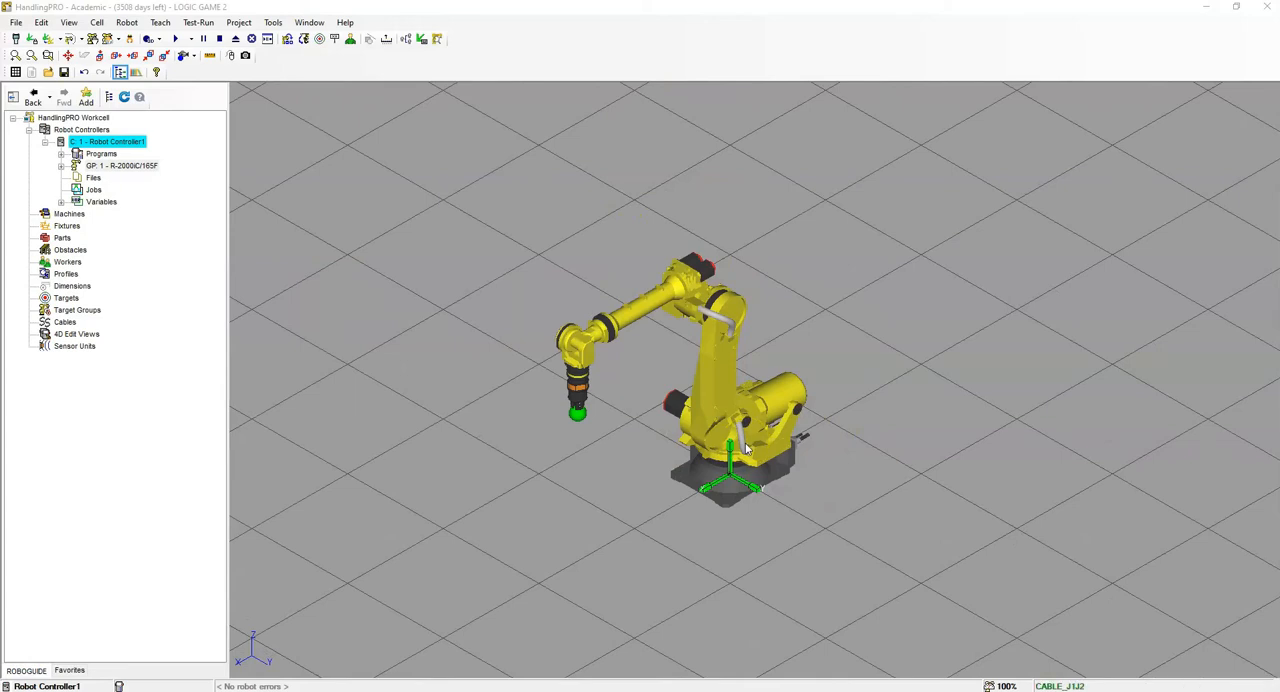
mouse_move(829, 480)
right_mouse_down()
mouse_move(822, 512)
mouse_move(831, 473)
right_mouse_up()
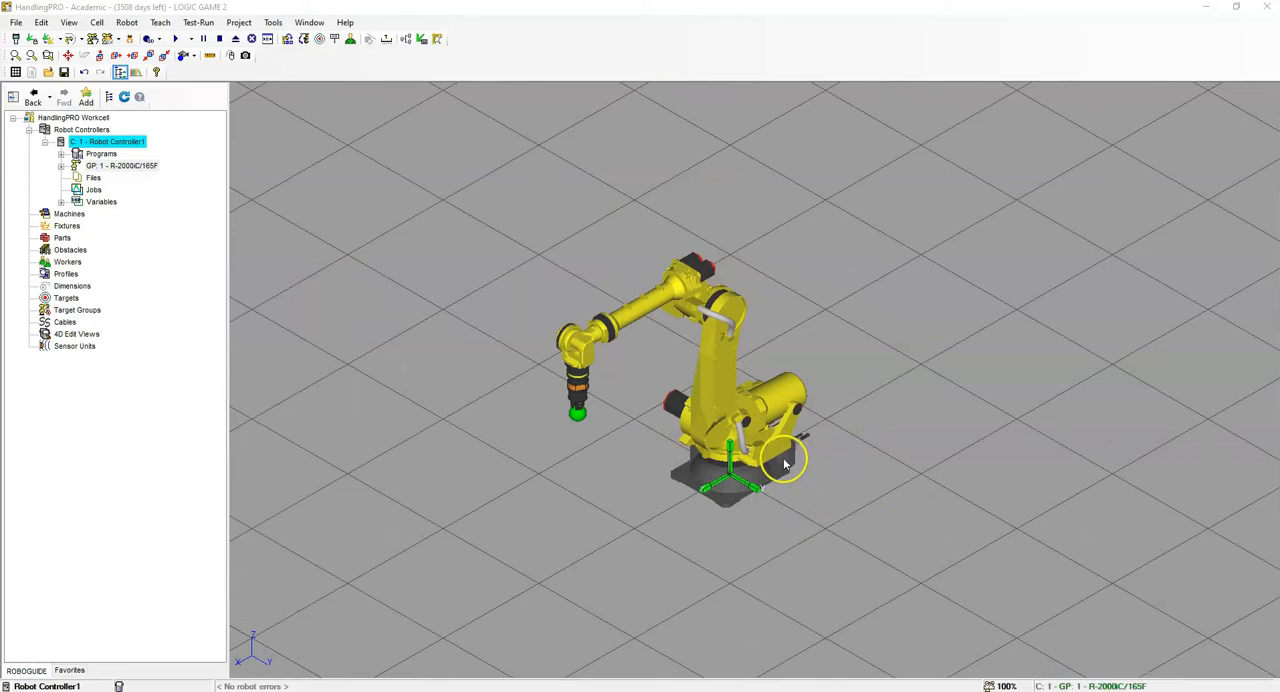
scroll(755, 460, "up", 3)
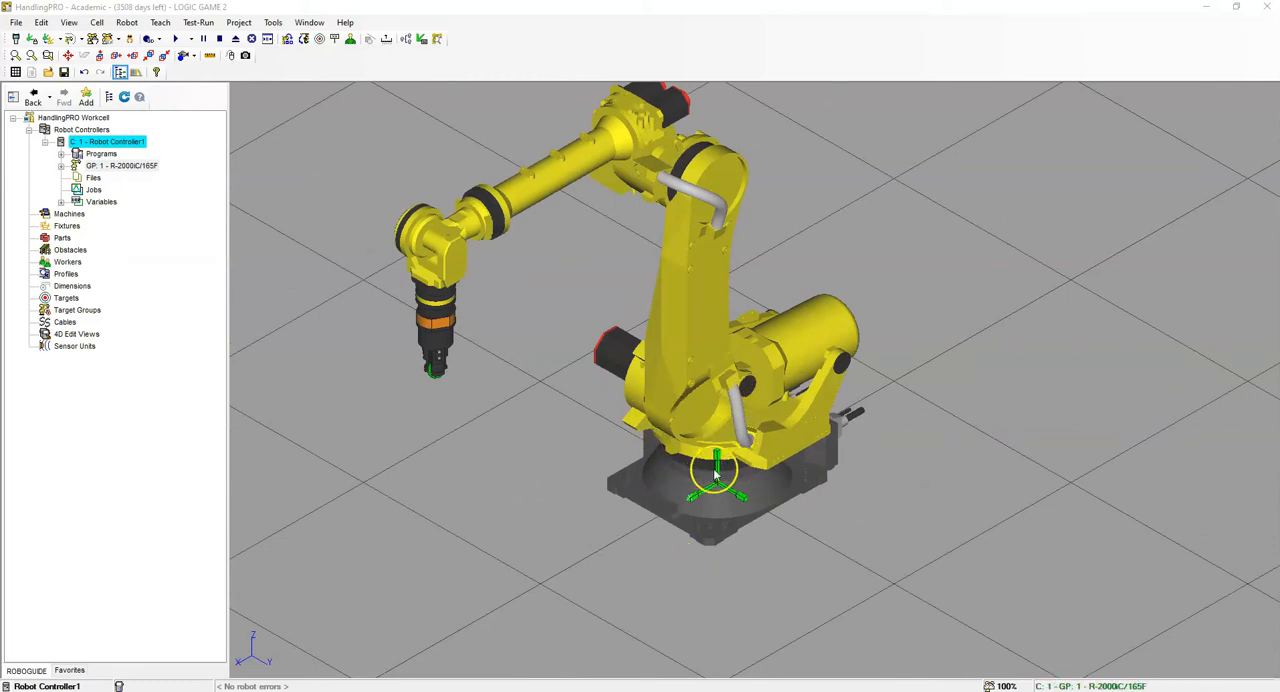
left_click_drag(718, 474, 724, 406)
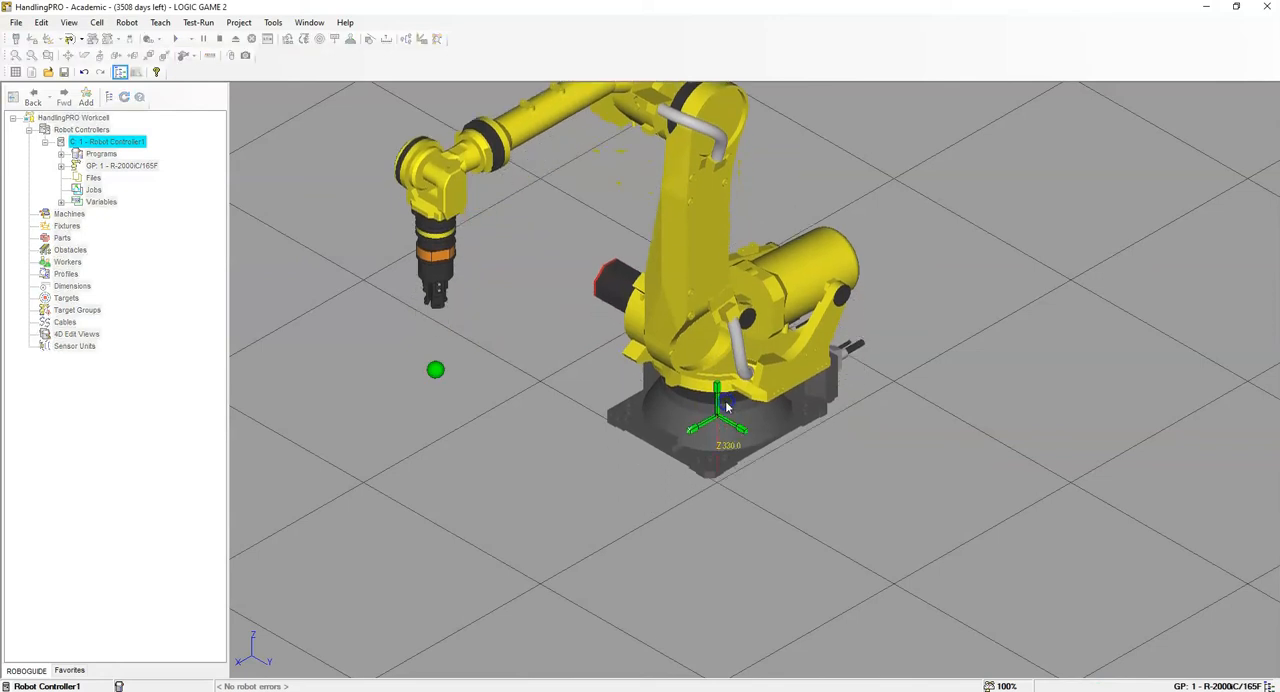
key("Tab")
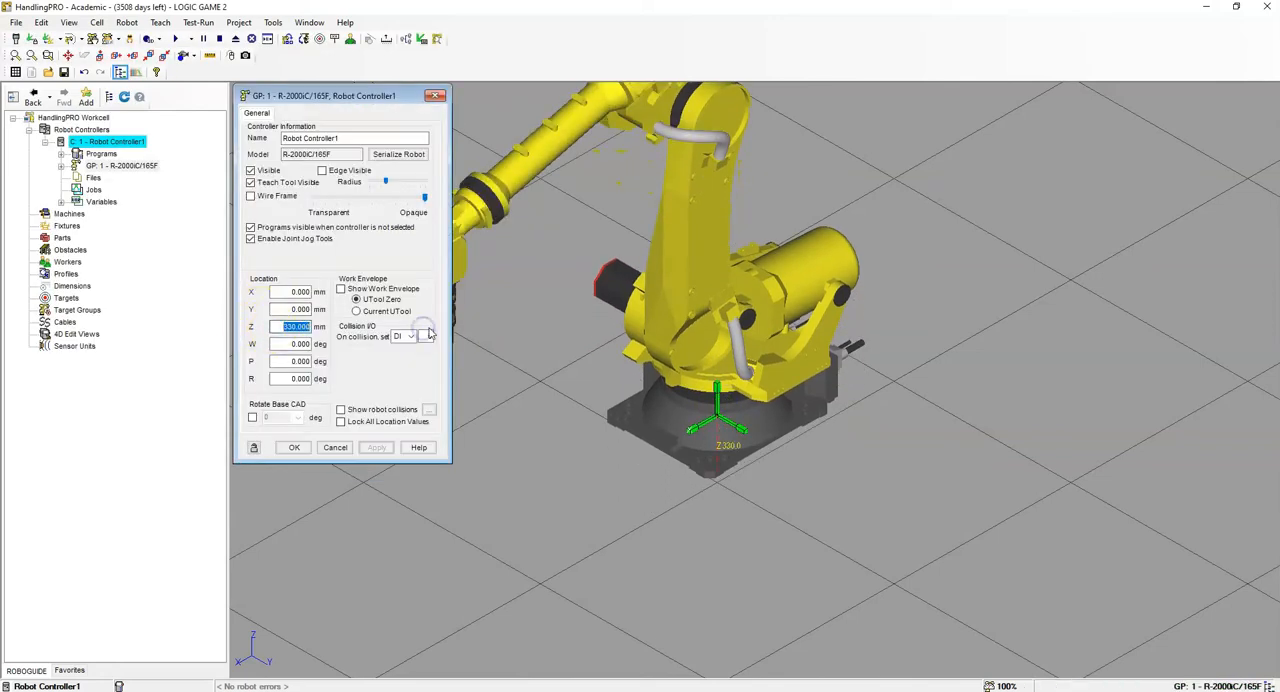
key("Return")
right_click_drag(936, 424, 965, 405)
right_click_drag(771, 401, 789, 454)
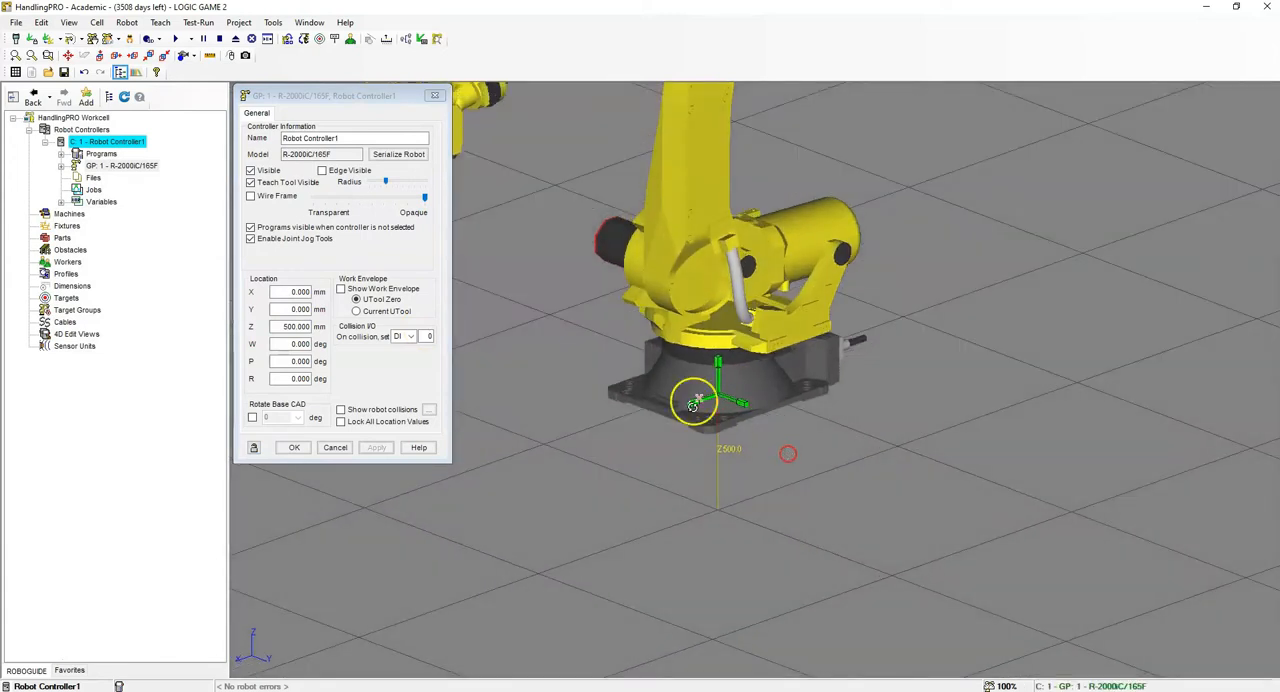
left_click(434, 95)
- Add the ARCM_A290-7904-X377 robot base from the CAD library's robot_bases category as an obstacle
left_click(98, 22)
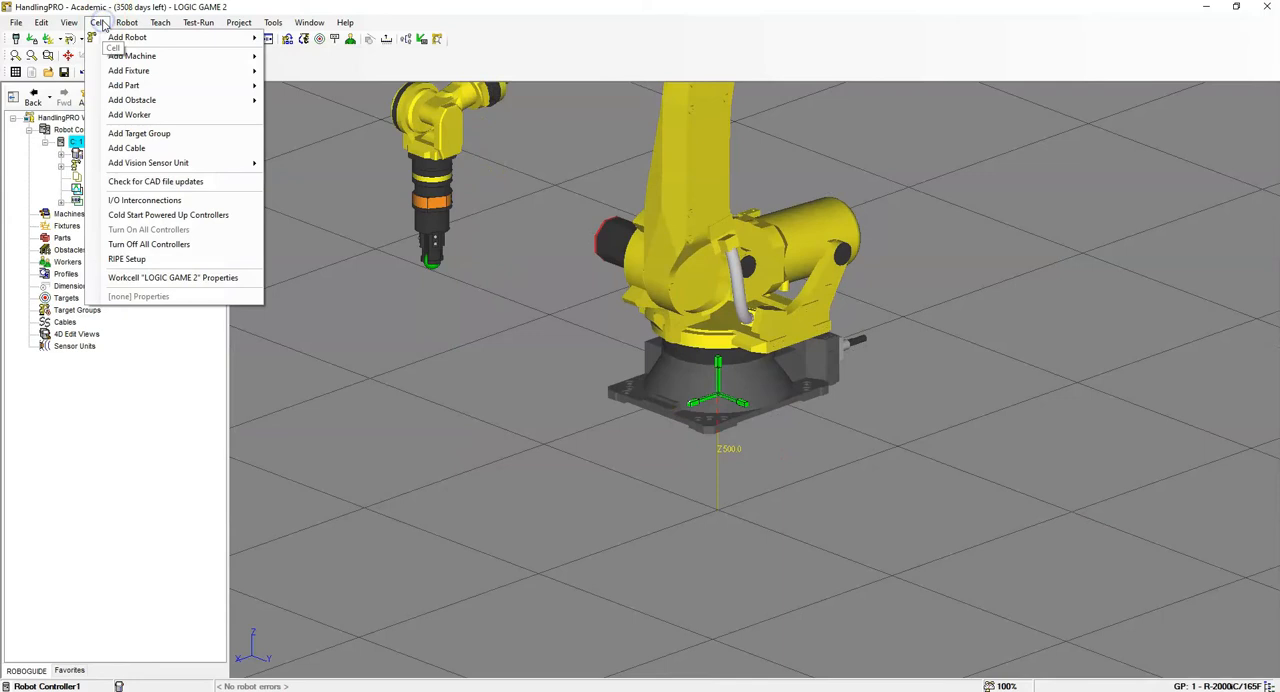
left_click(121, 102)
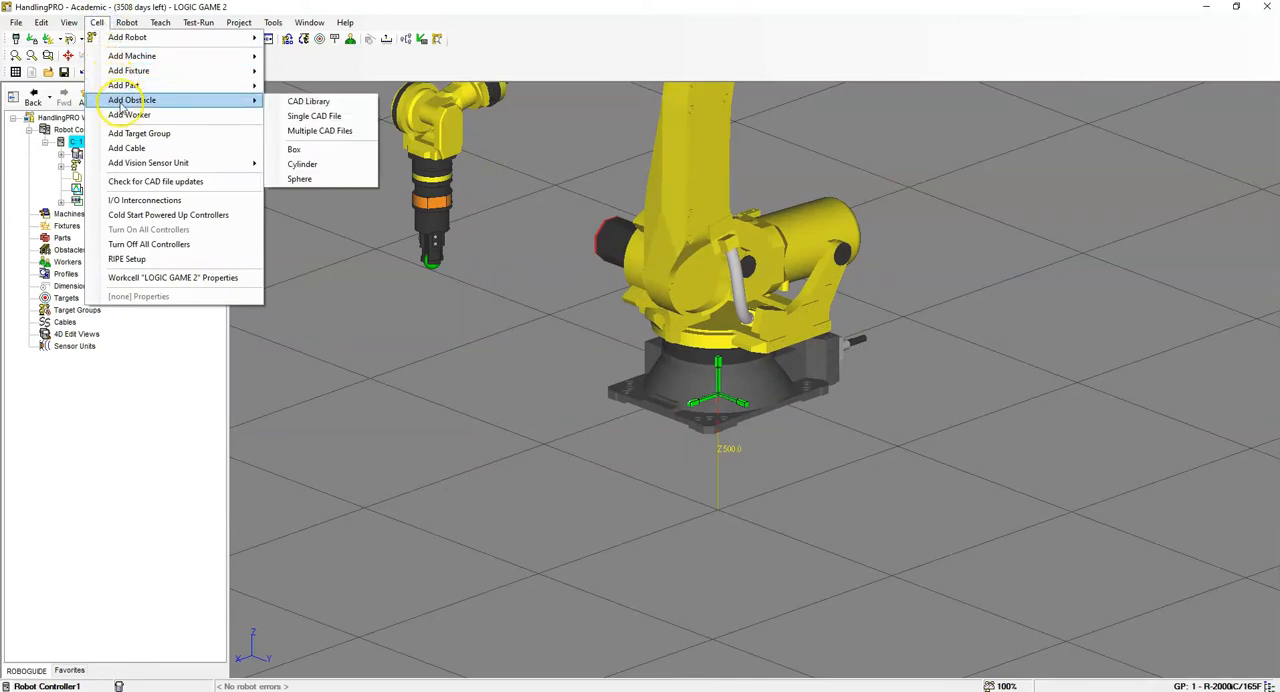
left_click(308, 100)
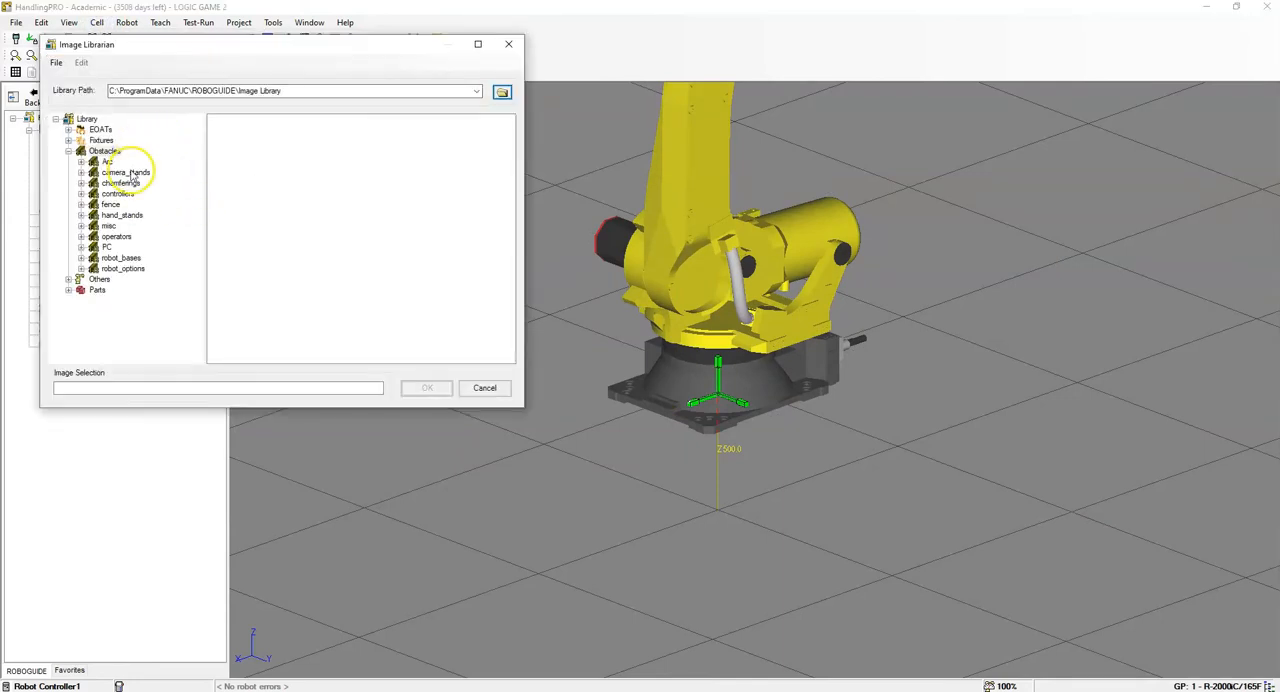
double_click(121, 257)
left_click(285, 175)
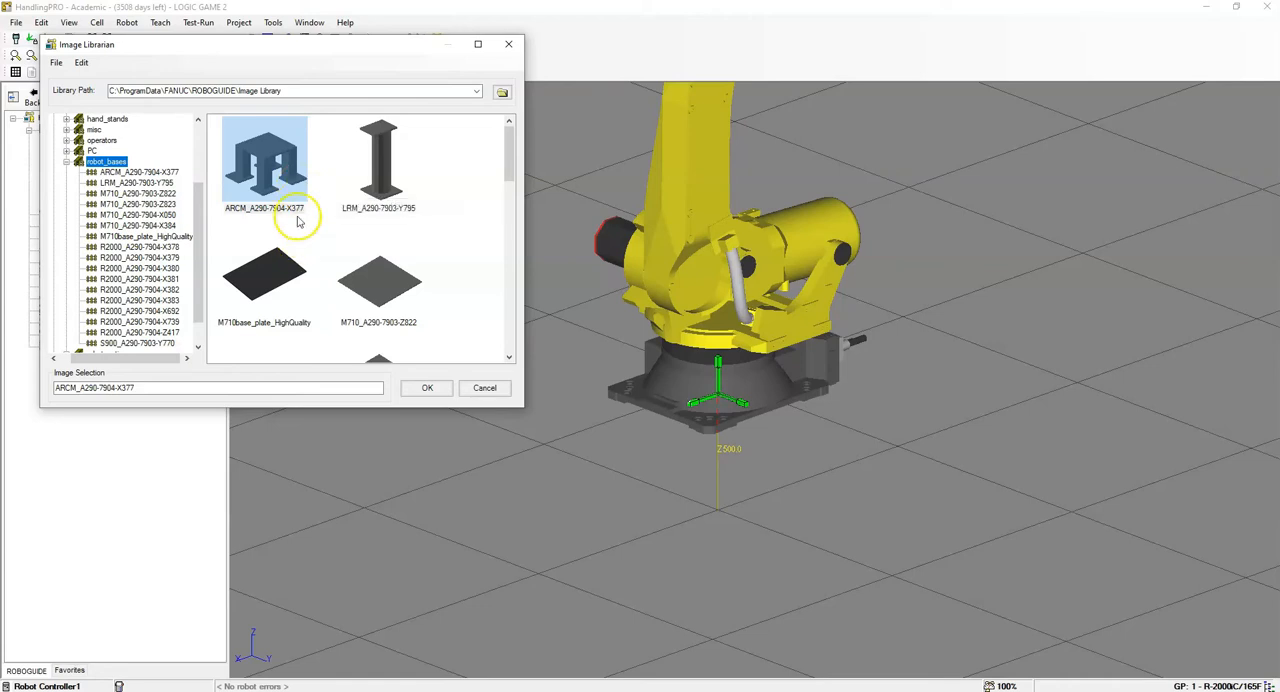
left_click(297, 170)
left_click(420, 392)
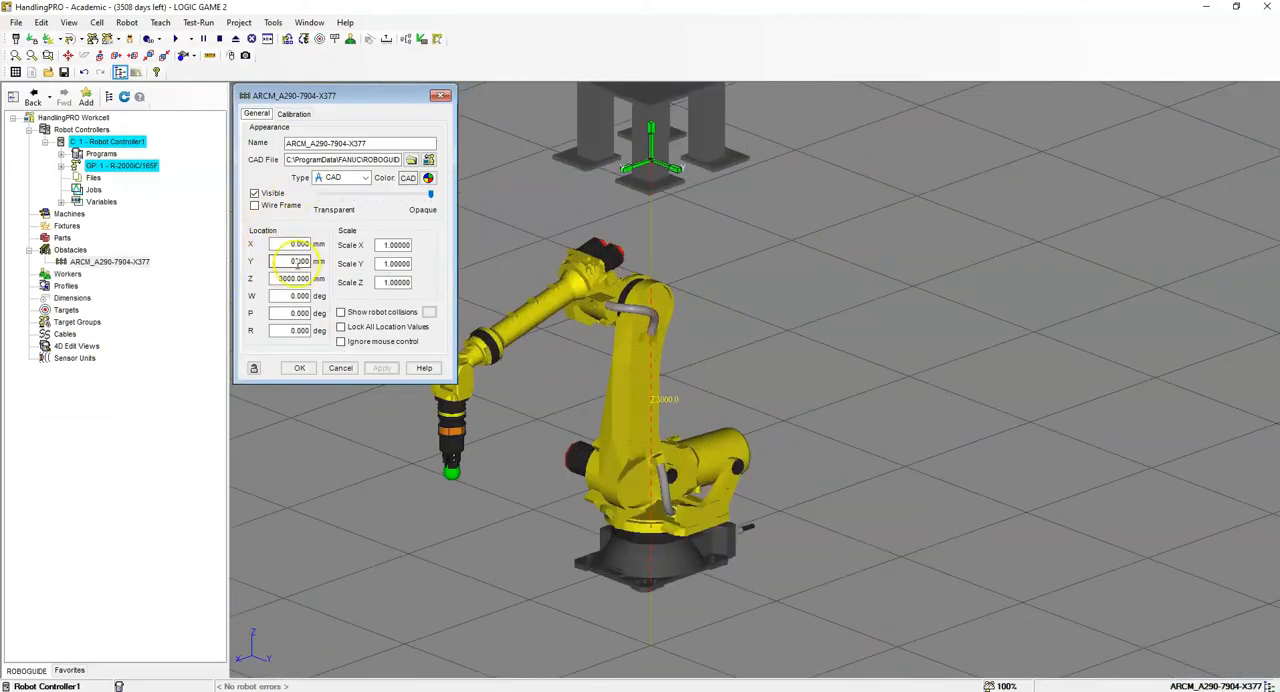
- Set the robot base obstacle's Z location to 0 mm
left_click_drag(272, 279, 466, 281)
type("0")
key("Return")
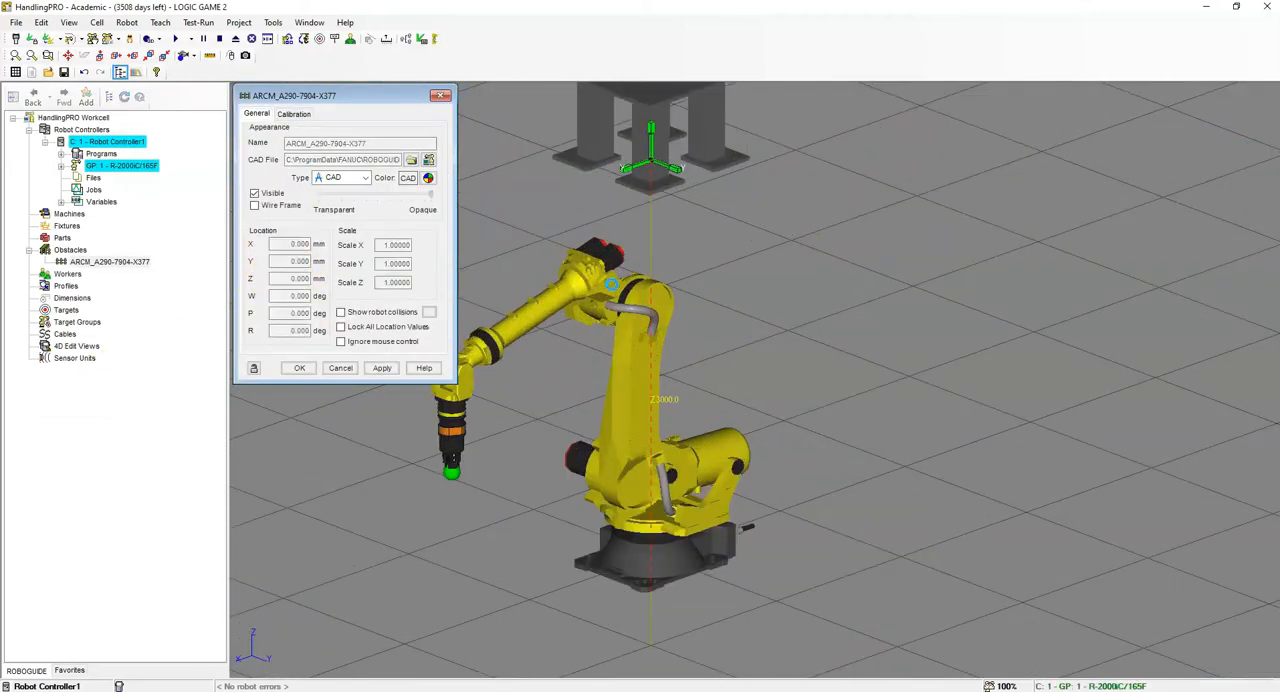
- Scale the robot base obstacle to 1.25 in X and 1.125 in Y
scroll(751, 265, "down", 3)
scroll(703, 434, "up", 5)
scroll(680, 547, "up", 3)
scroll(680, 547, "up", 2)
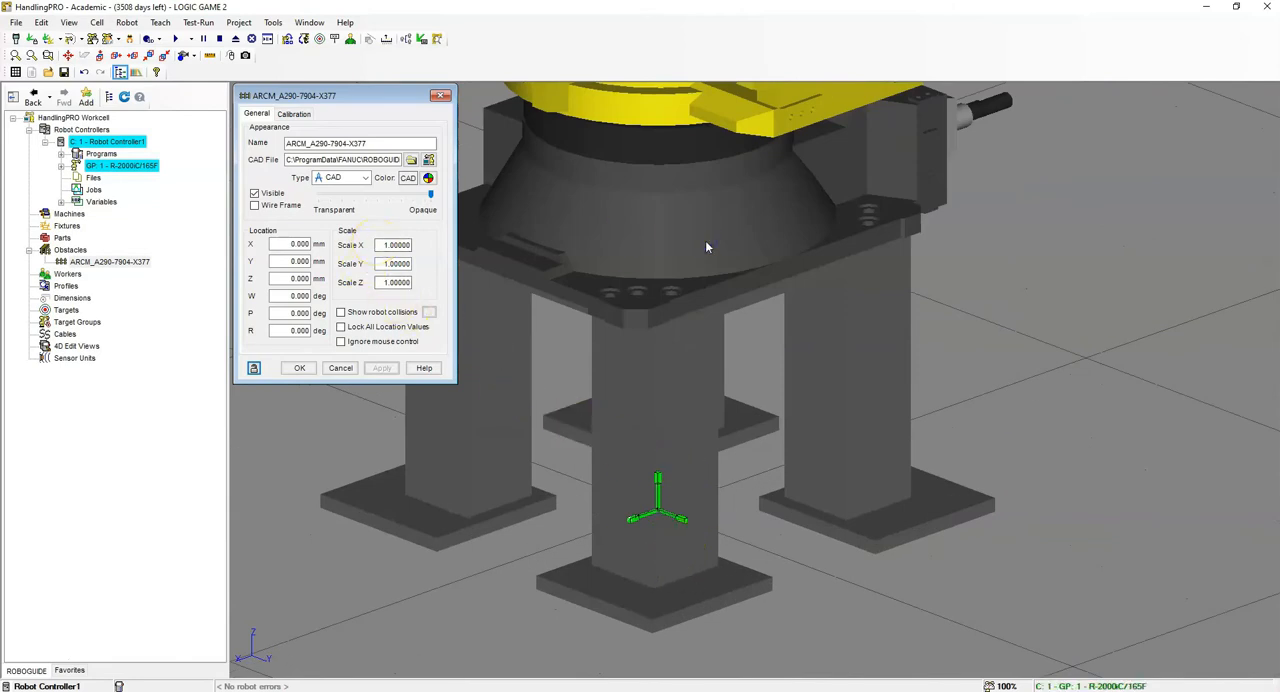
left_click_drag(383, 245, 557, 243)
type("1.25")
left_click(370, 266)
left_click_drag(380, 263, 645, 268)
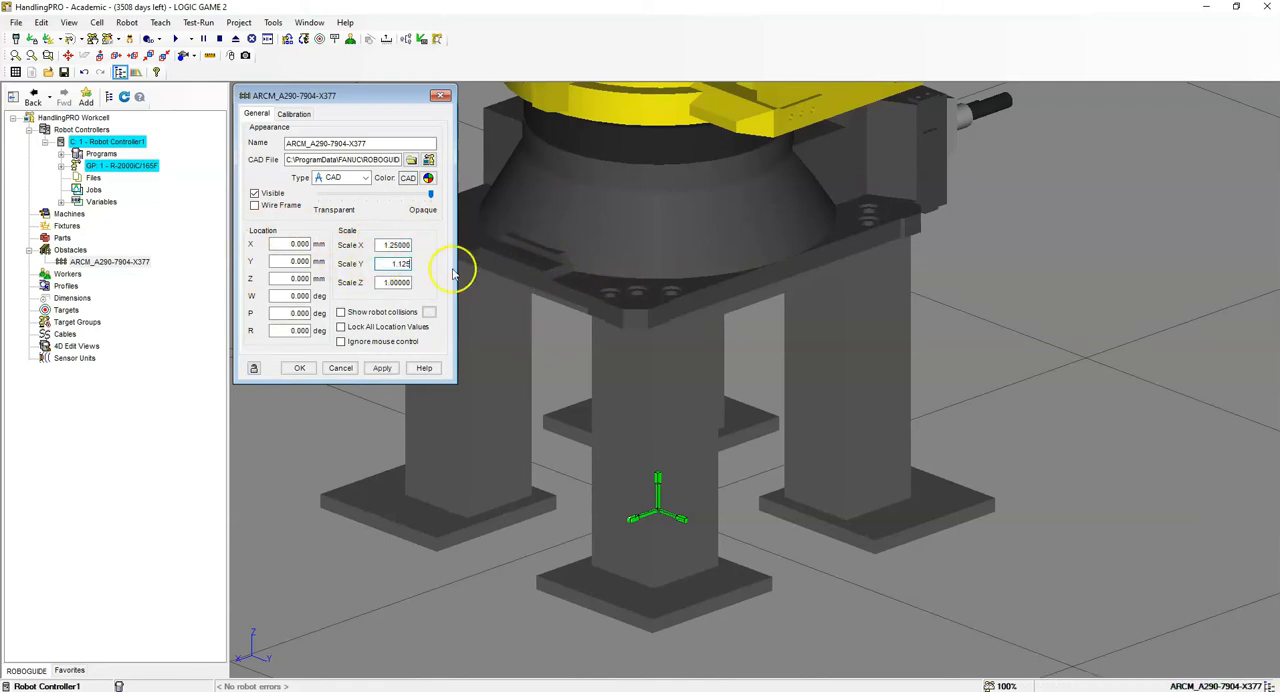
left_click(381, 369)
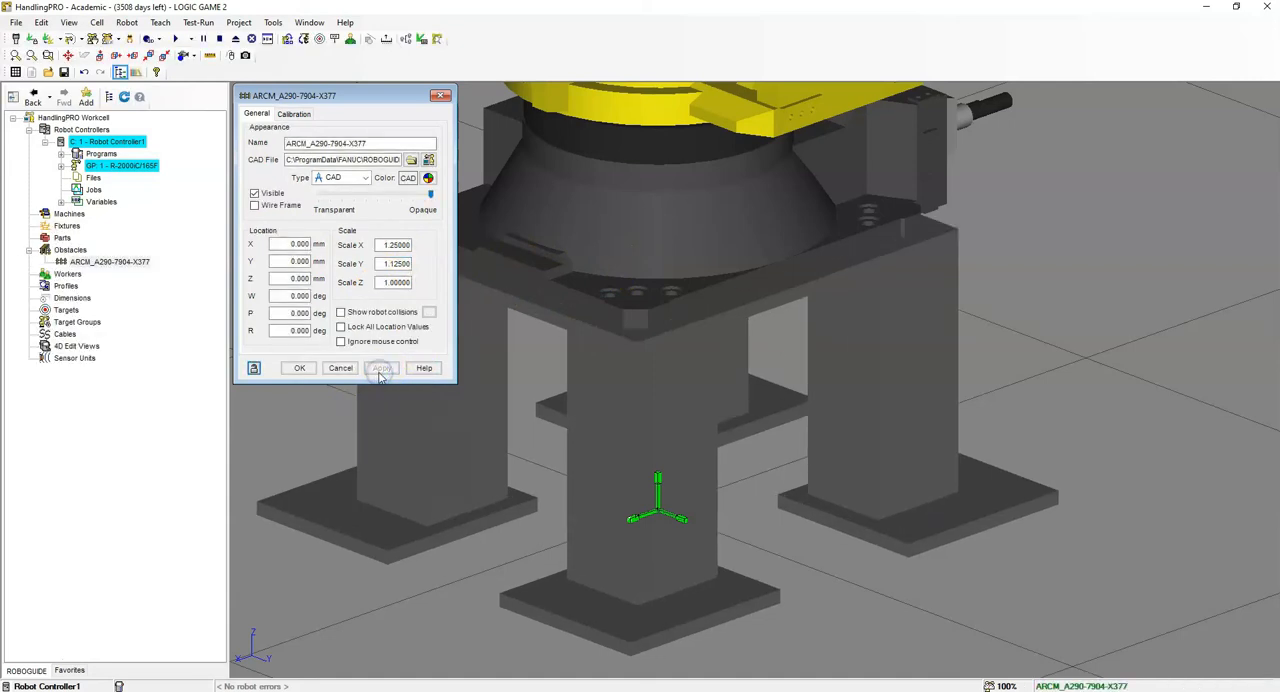
- Check the base's fit under the robot, lock all its location values and accept its properties
scroll(846, 234, "down", 3)
scroll(812, 265, "up", 5)
right_click_drag(811, 265, 789, 401)
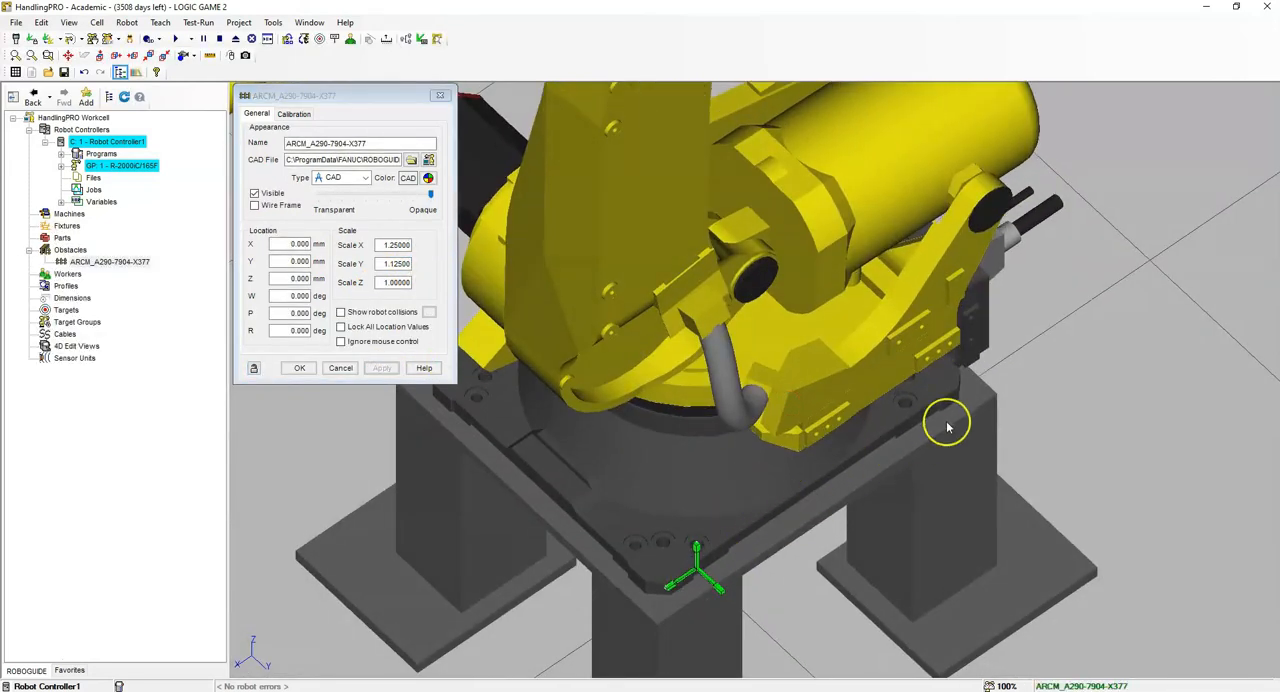
mouse_move(799, 524)
right_mouse_down()
mouse_move(846, 368)
mouse_move(880, 337)
mouse_move(841, 328)
right_mouse_up()
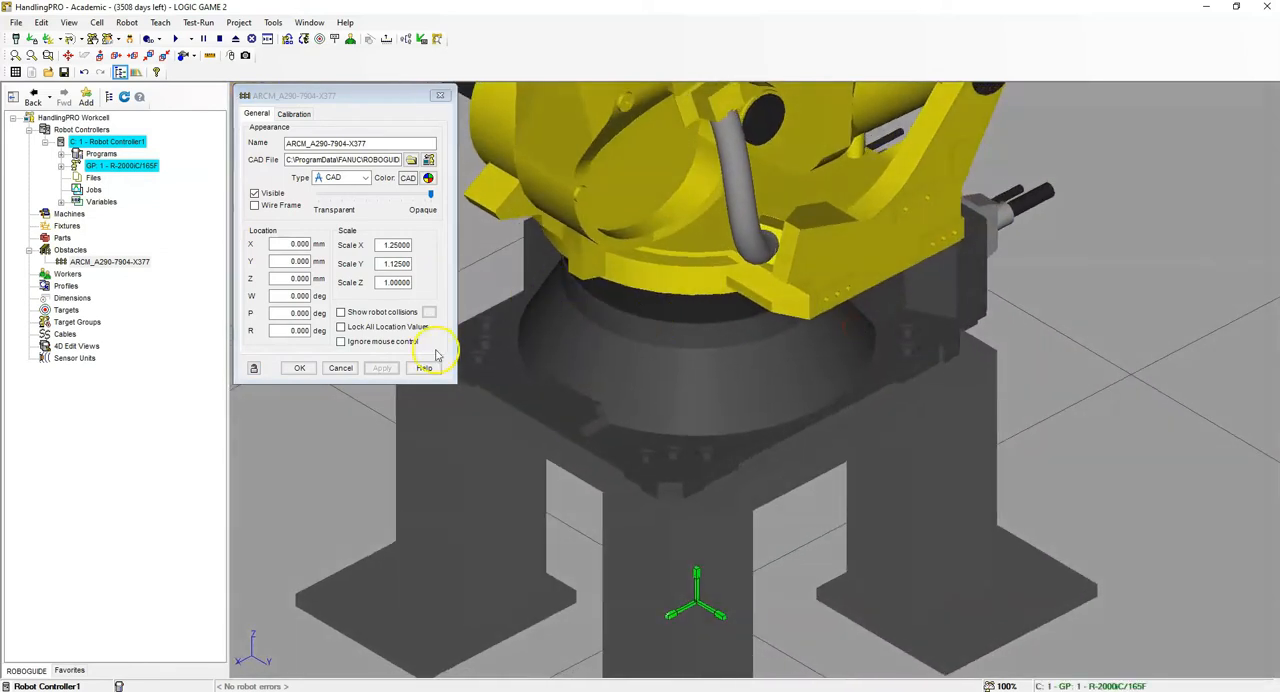
left_click(341, 327)
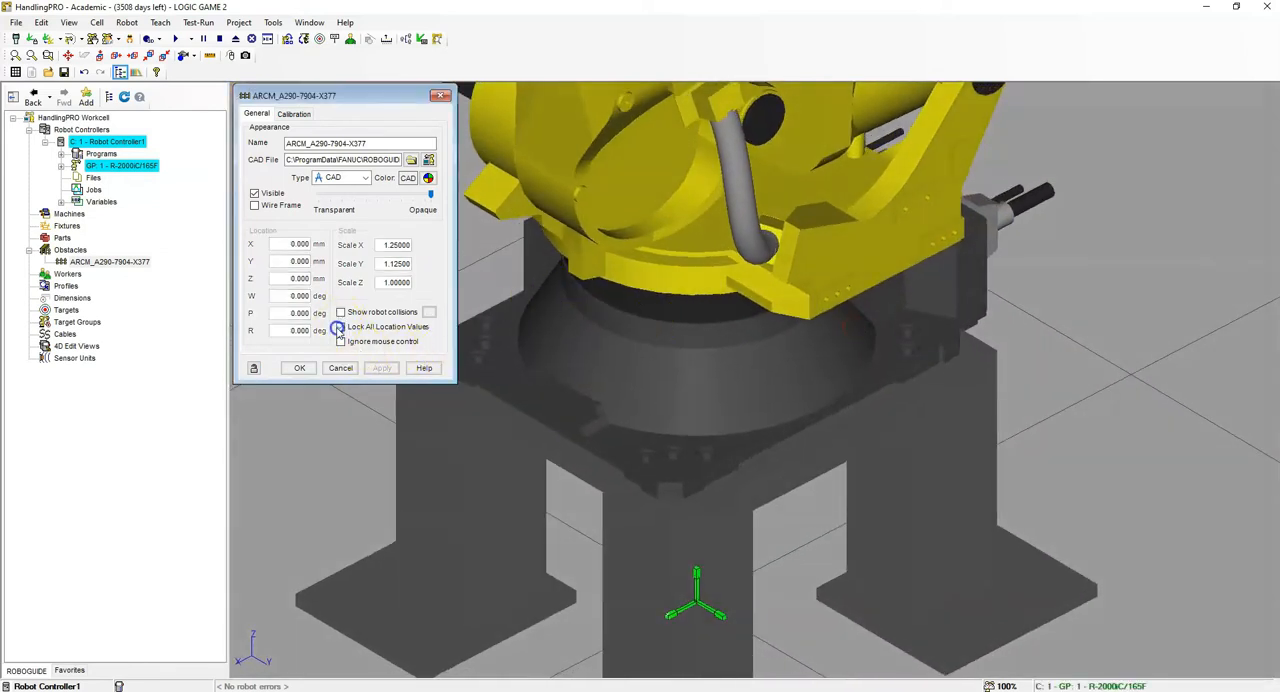
left_click(297, 370)
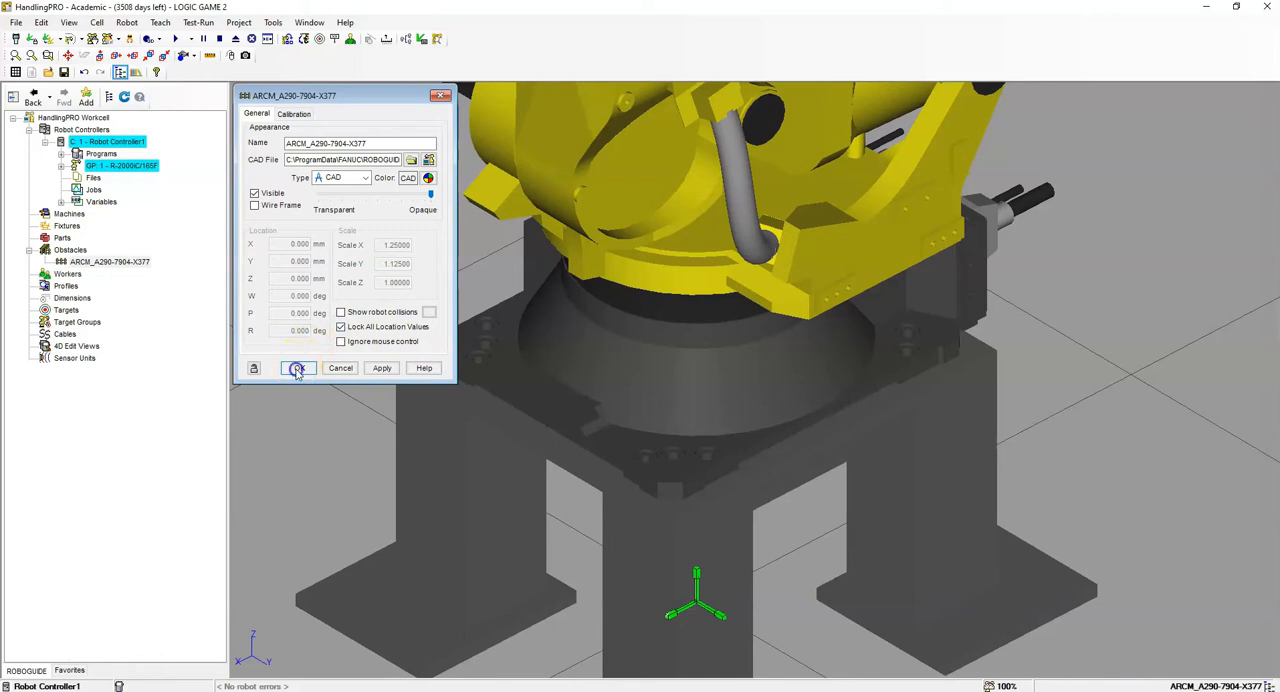
- Add the Table-With-Legs model from the CAD library's table category as a fixture
scroll(577, 390, "down", 5)
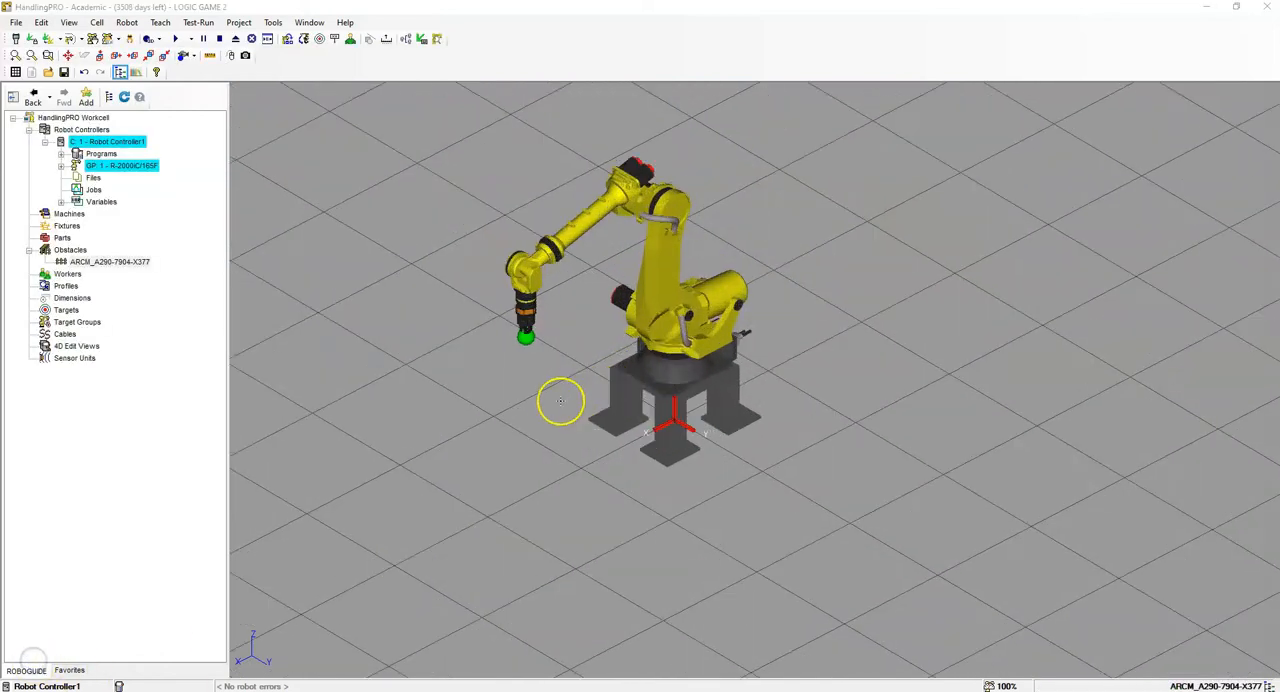
scroll(575, 396, "up", 2)
left_click(105, 25)
left_click(101, 23)
left_click(101, 23)
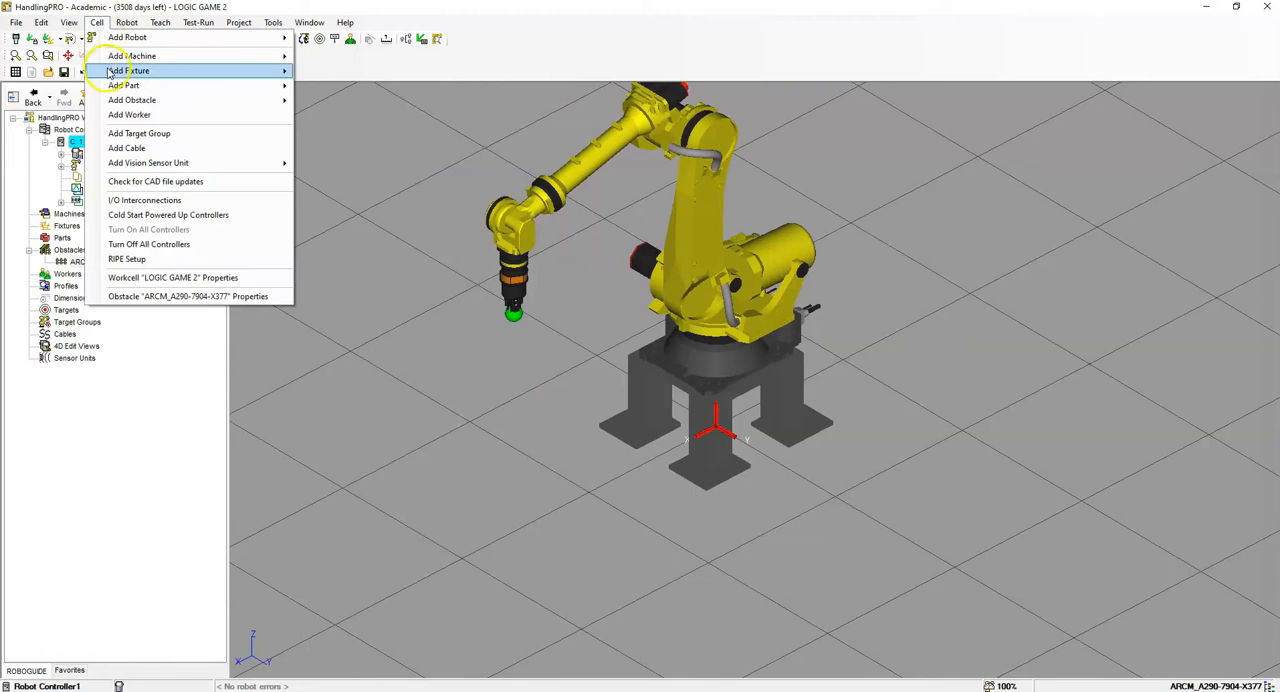
mouse_move(112, 72)
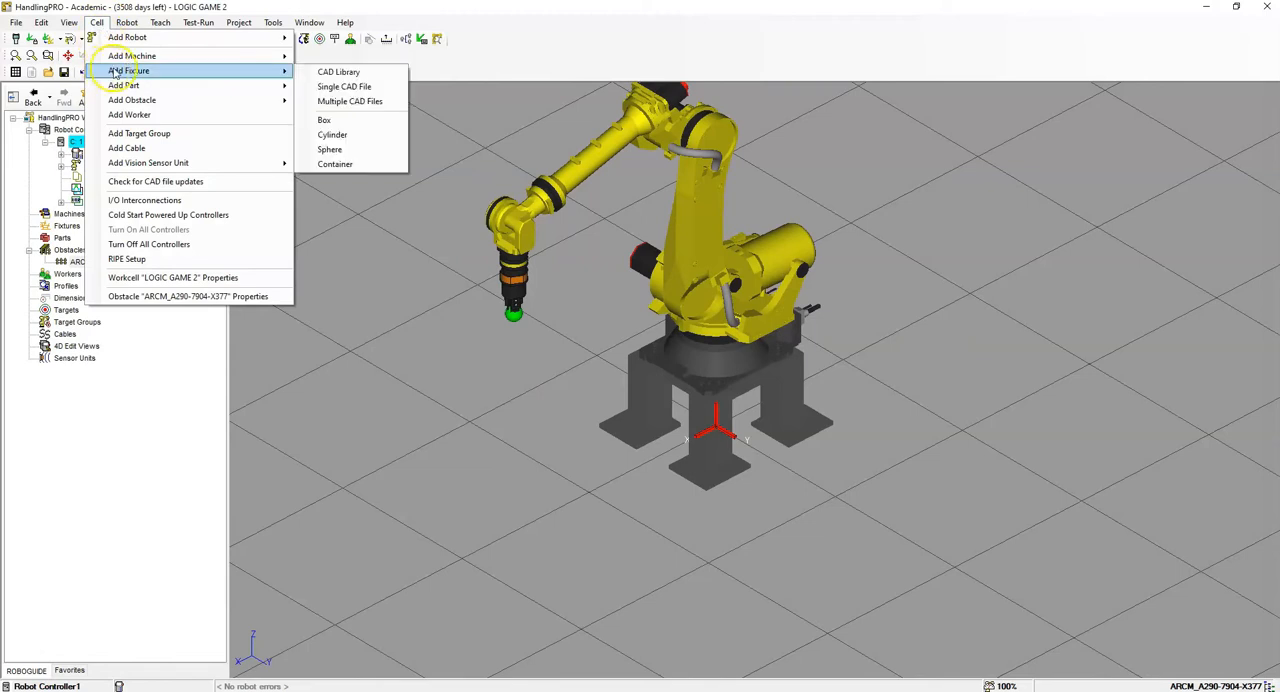
left_click(353, 73)
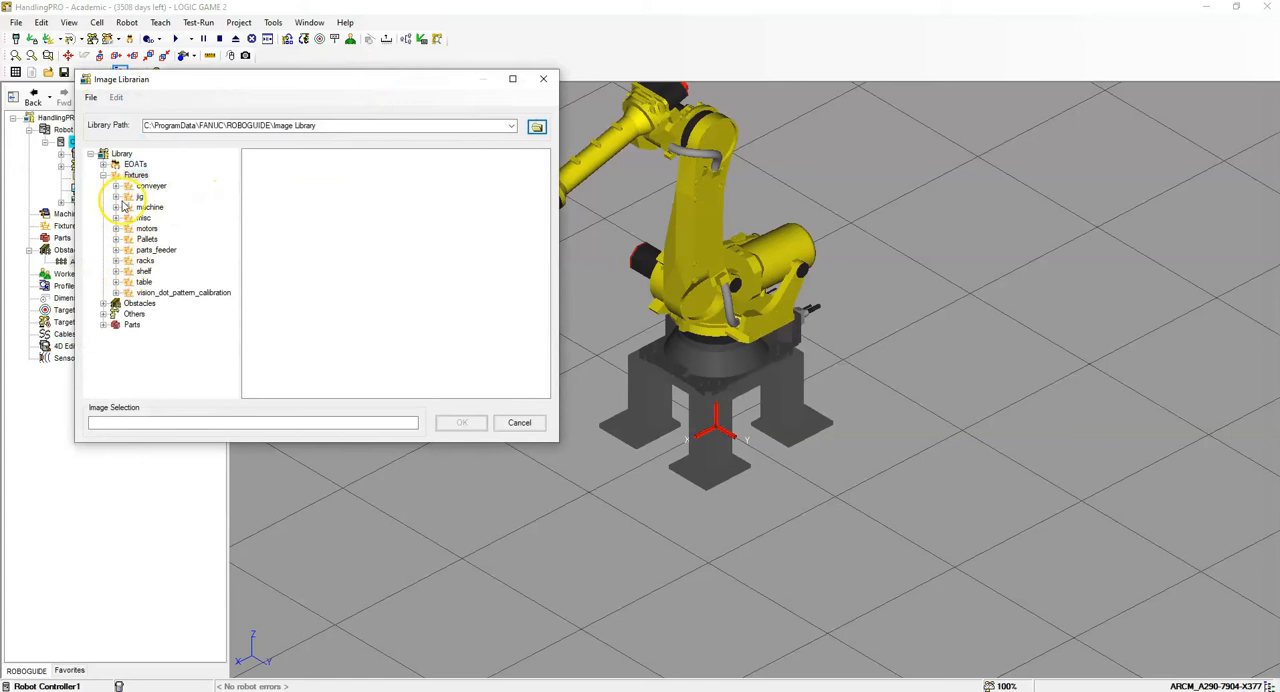
left_click(115, 281)
left_click(145, 153)
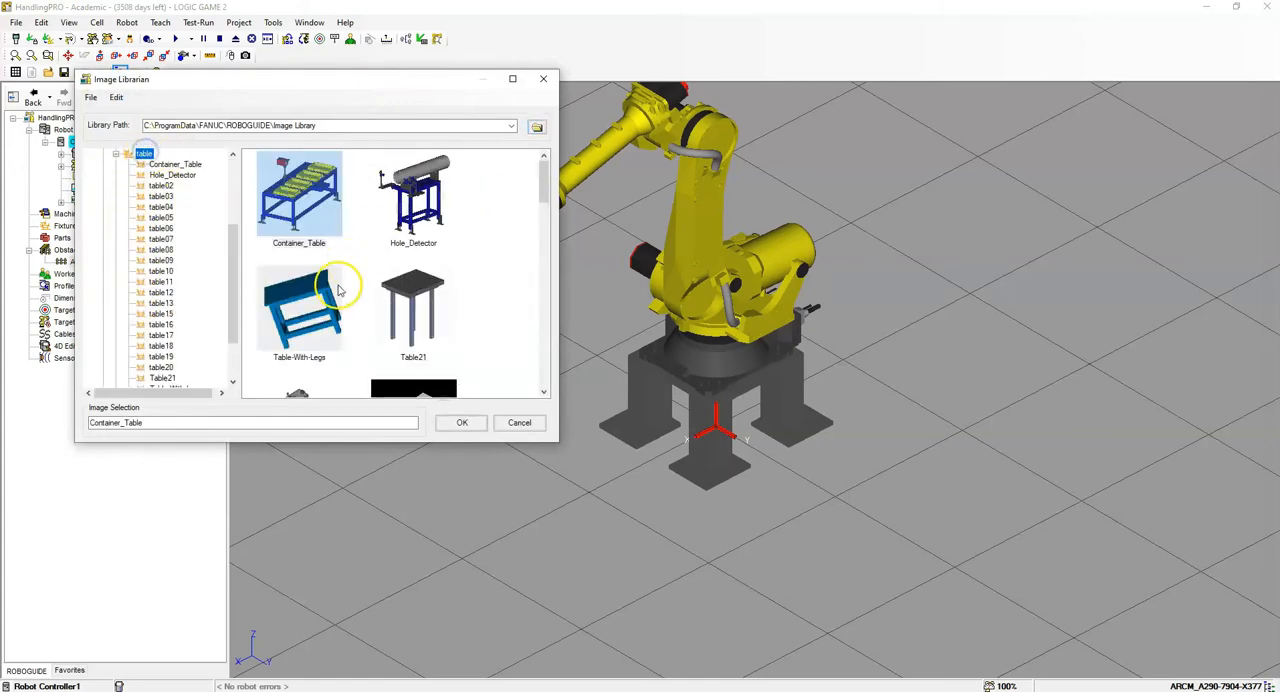
left_click(338, 288)
left_click(466, 421)
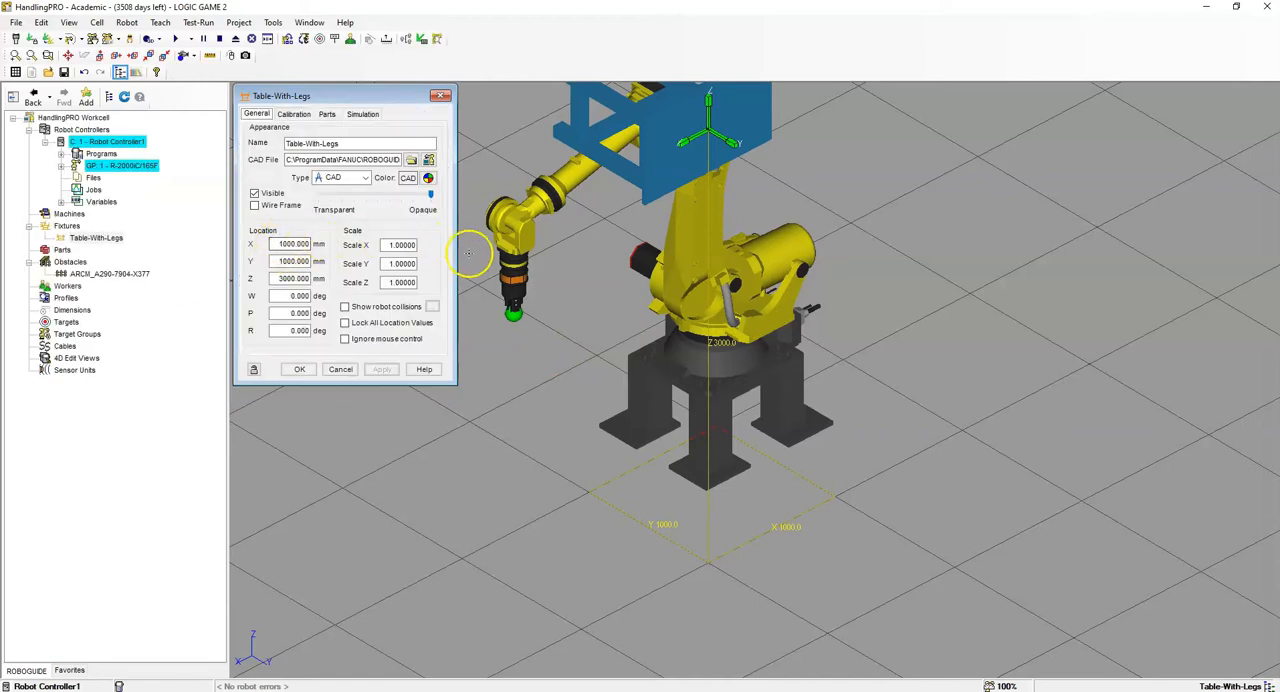
- Scale the table fixture to 1.25 in X and 2 in Z
left_click(386, 244)
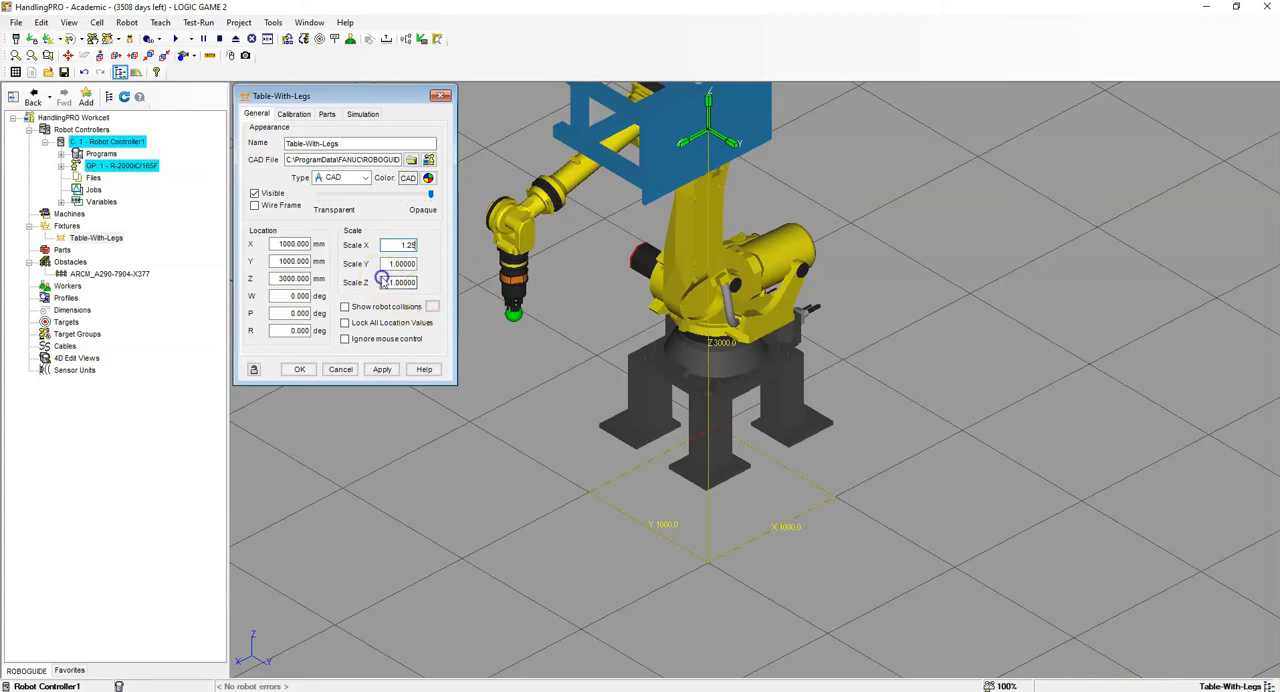
left_click_drag(391, 282, 603, 279)
type("2")
key("Return")
- Position the table fixture at X 1600, Y 0 and Z 800 mm, rotated 90 degrees in both W and R
double_click(272, 244)
type("16")
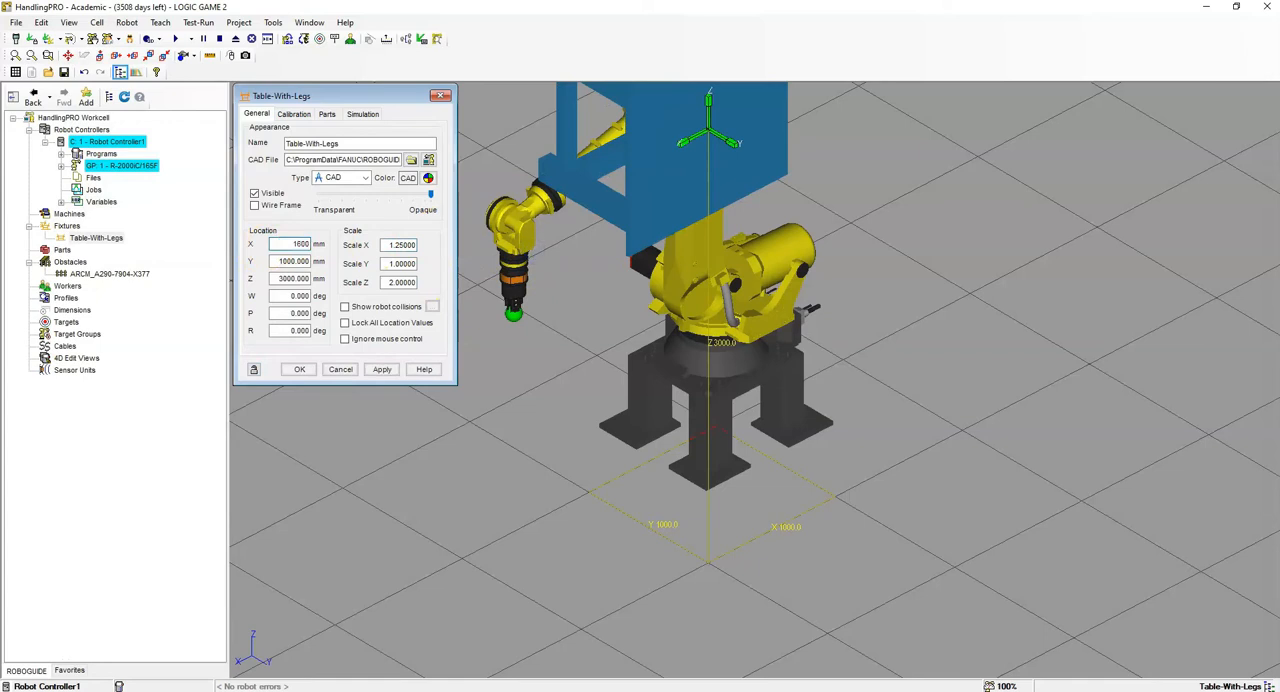
type("00")
key("Tab")
left_click(386, 369)
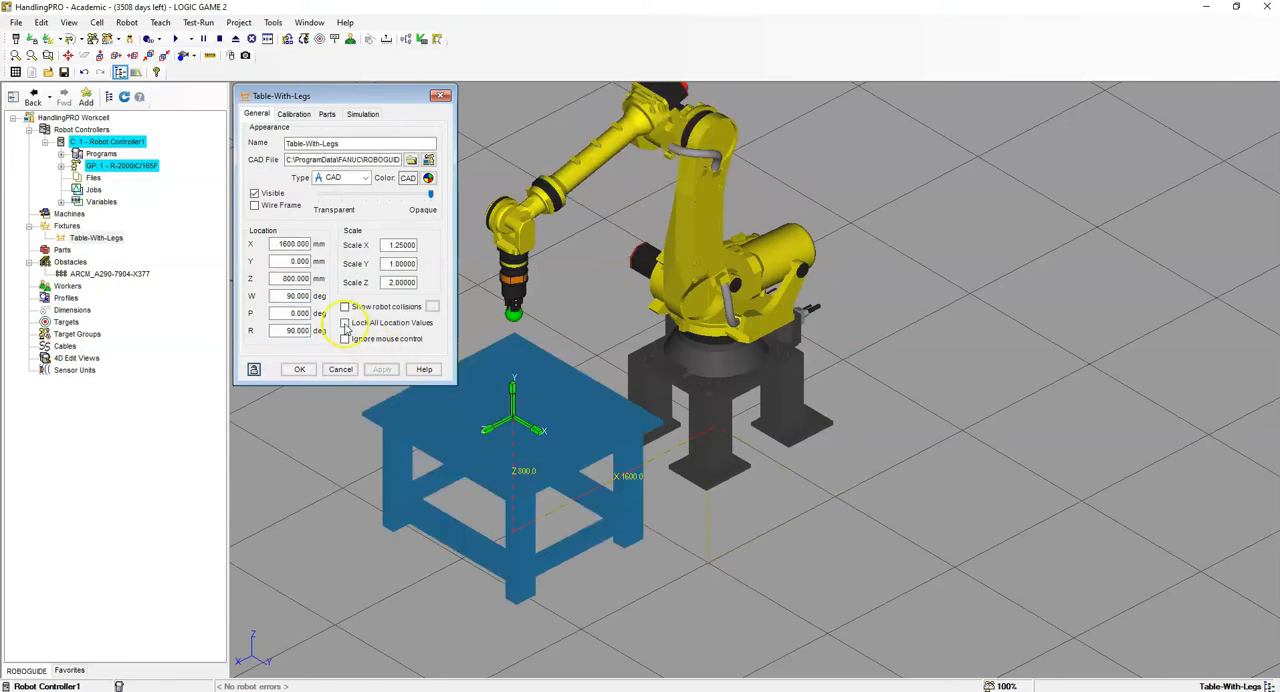
- Lock all location values of the table fixture and accept its properties
left_click(345, 322)
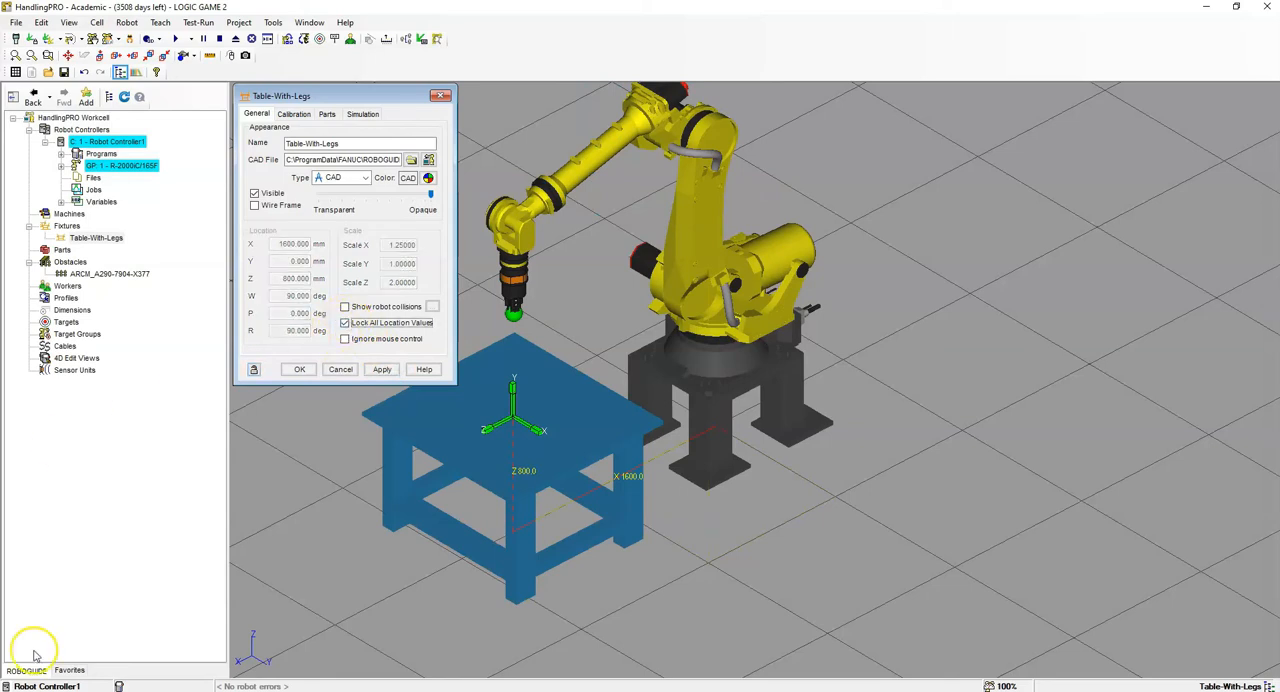
left_click(296, 369)
scroll(609, 212, "down", 3)
right_click_drag(641, 238, 709, 240)
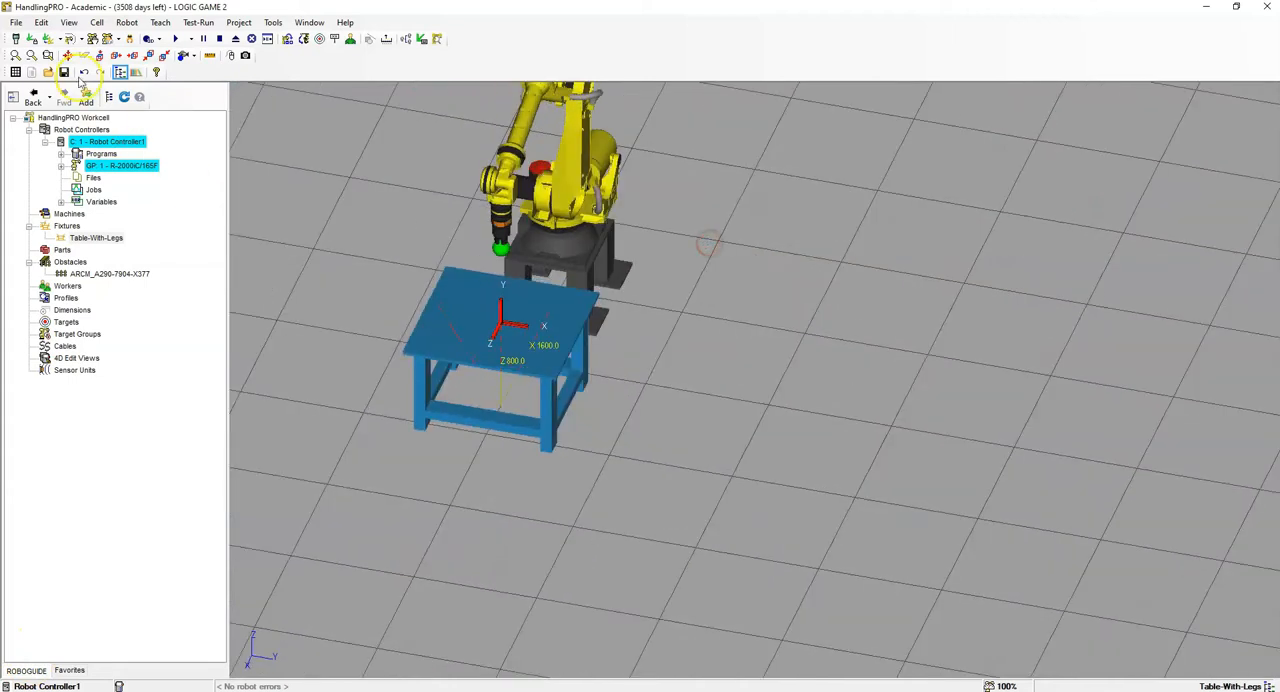
- Add a cylinder part named PART with a 50 mm diameter and a 100 mm length
left_click(97, 22)
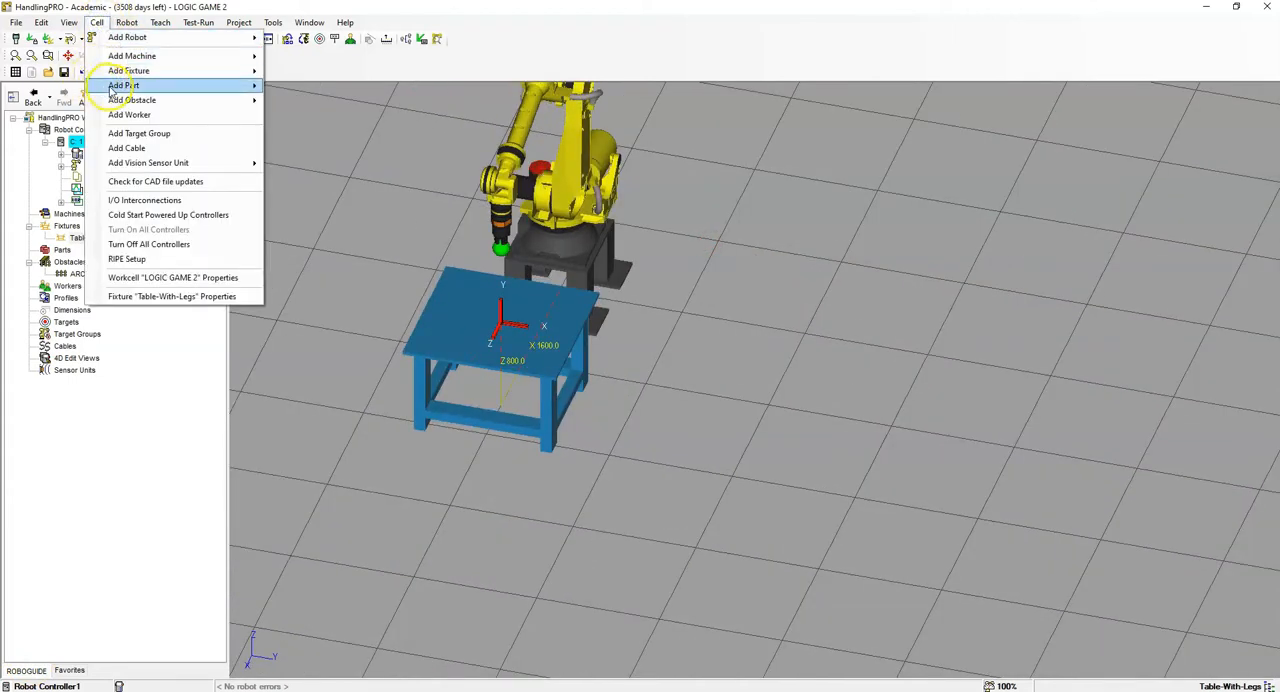
mouse_move(112, 90)
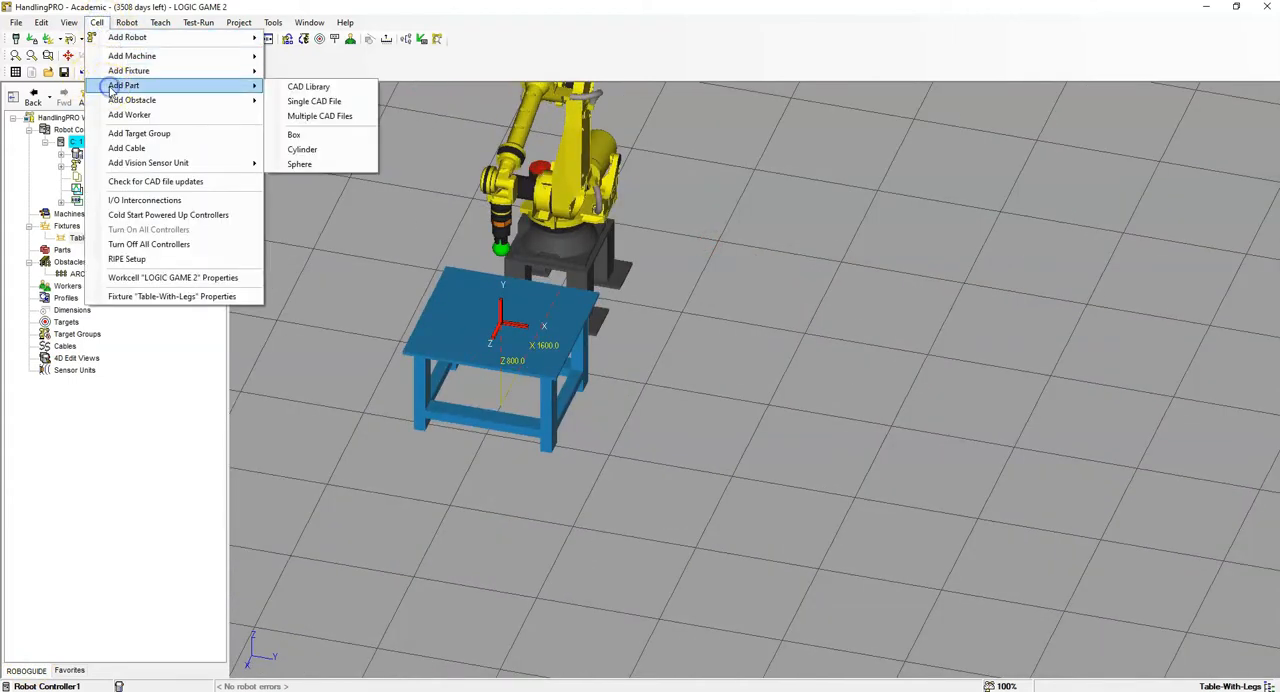
left_click(304, 150)
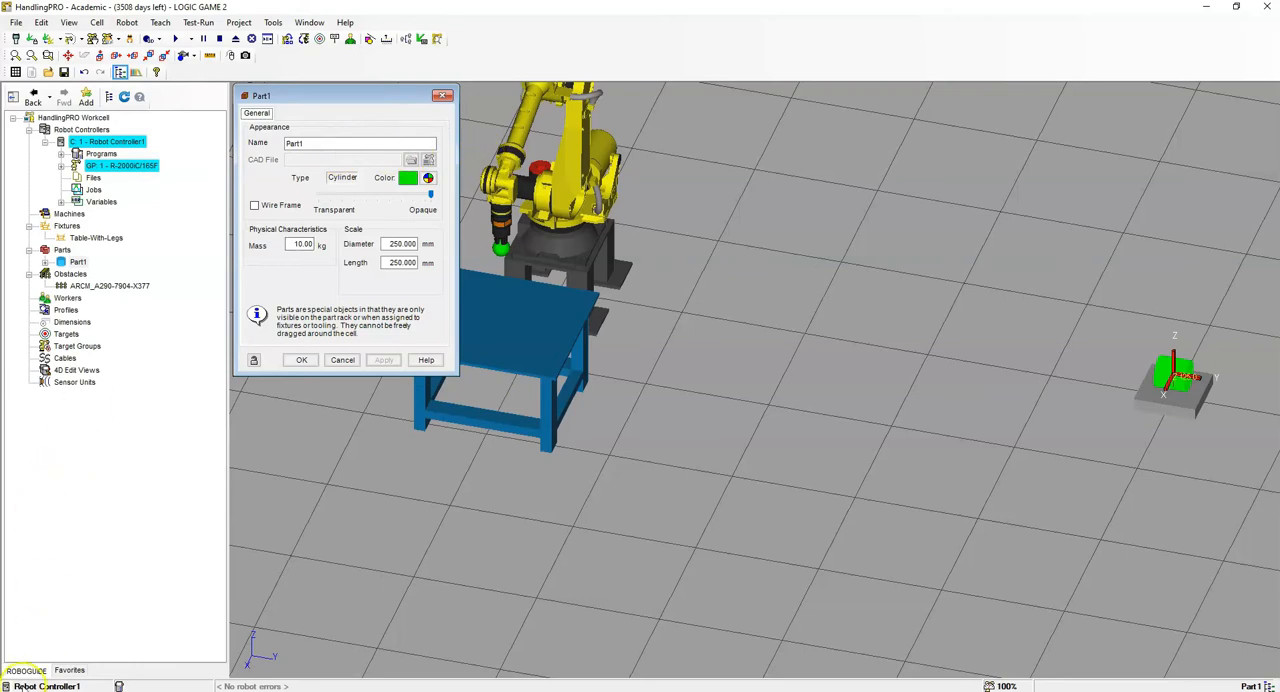
double_click(400, 244)
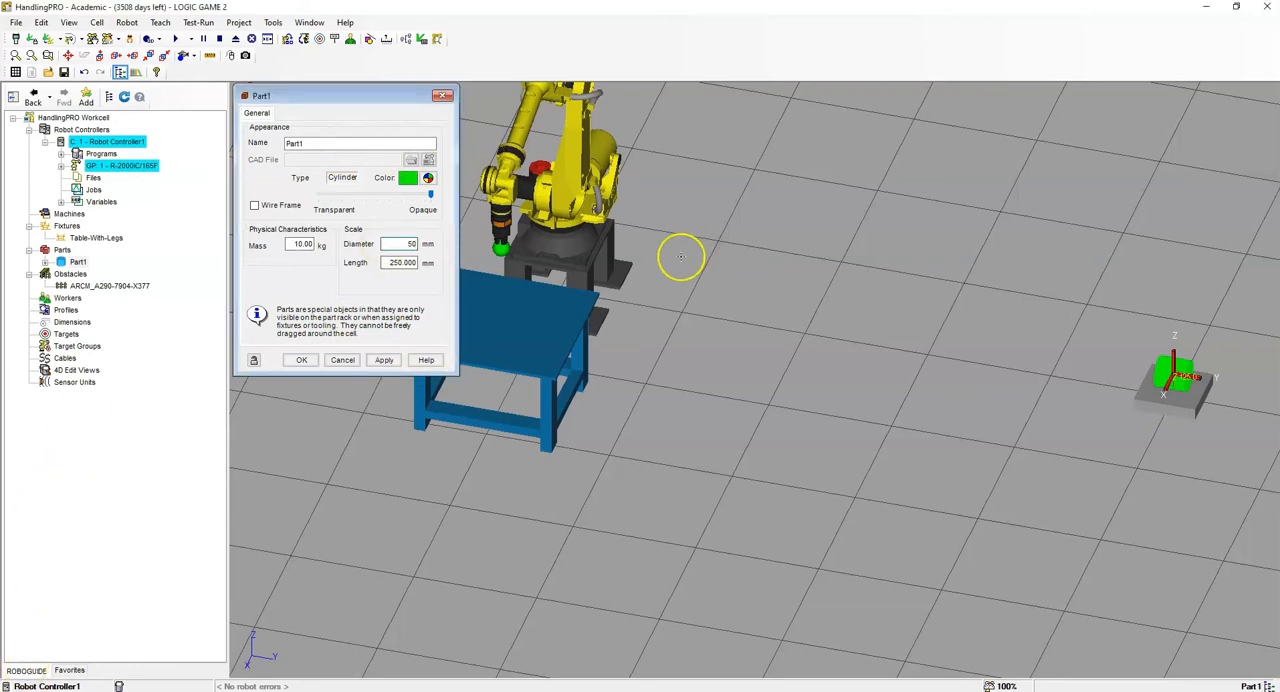
double_click(400, 262)
type("1")
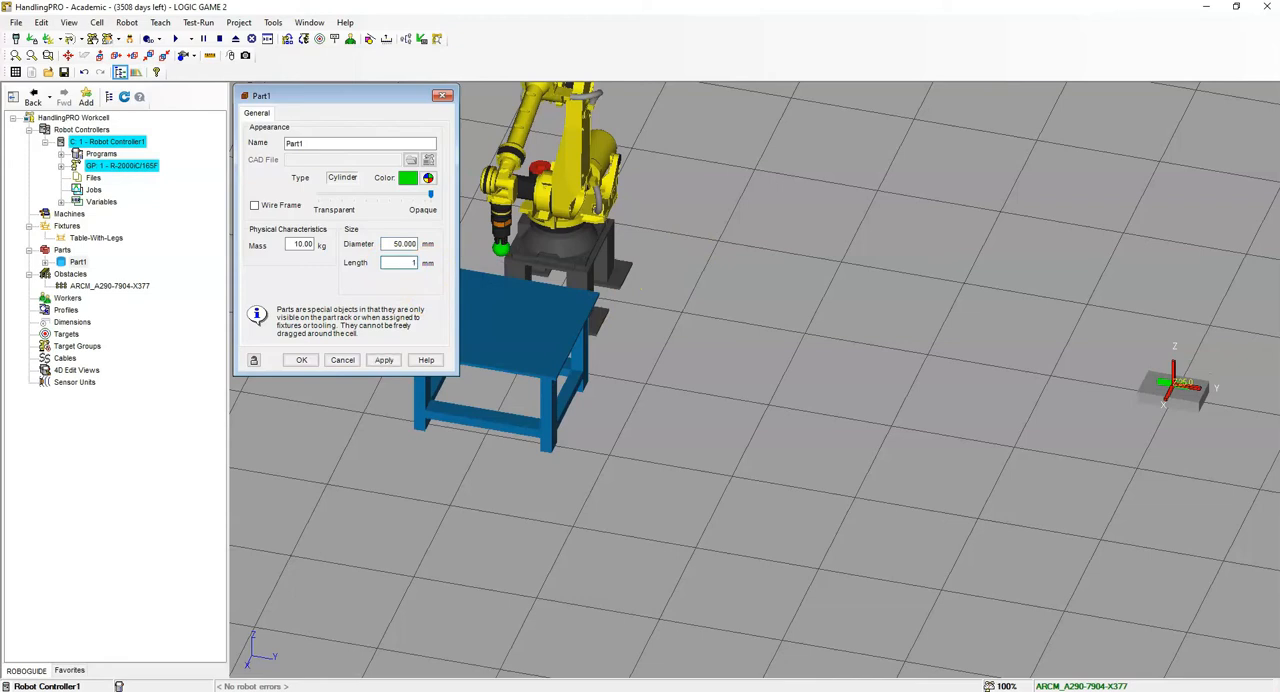
type("00")
left_click(397, 234)
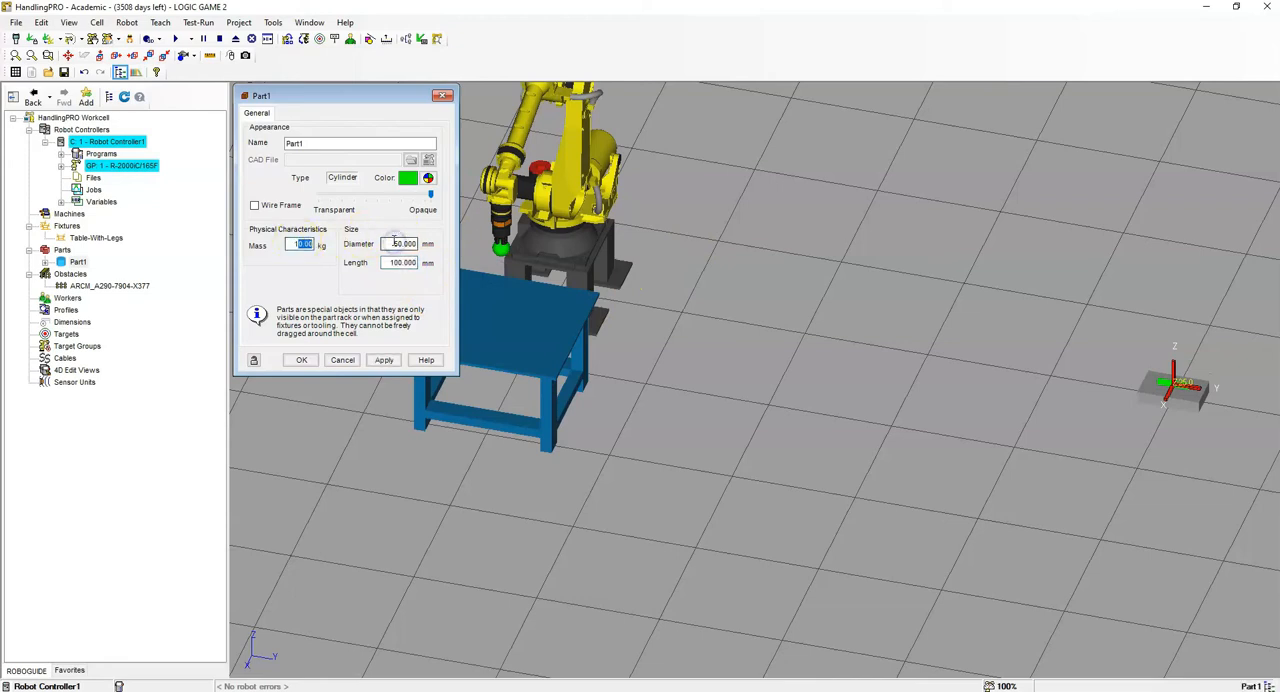
left_click(392, 361)
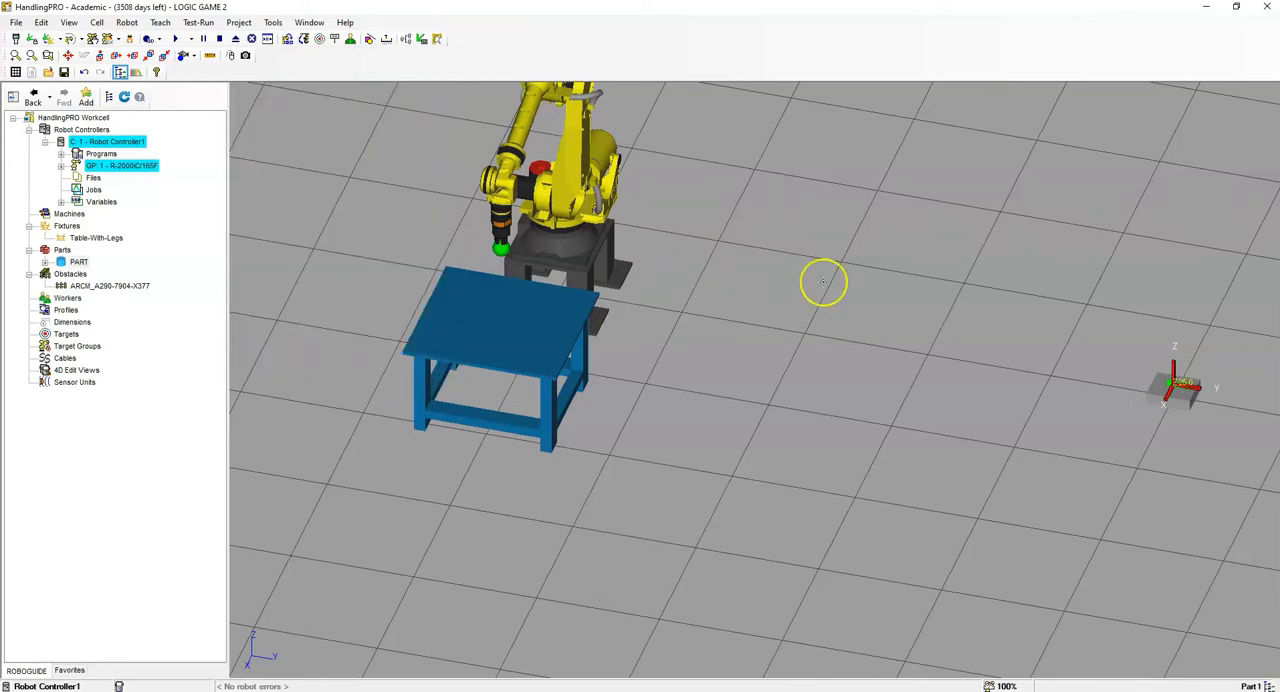
- Open the properties of the robot's 3jaw_Gripper tool and display its UTOOL values
right_click_drag(825, 283, 796, 267)
scroll(761, 319, "down", 5)
scroll(731, 247, "up", 3)
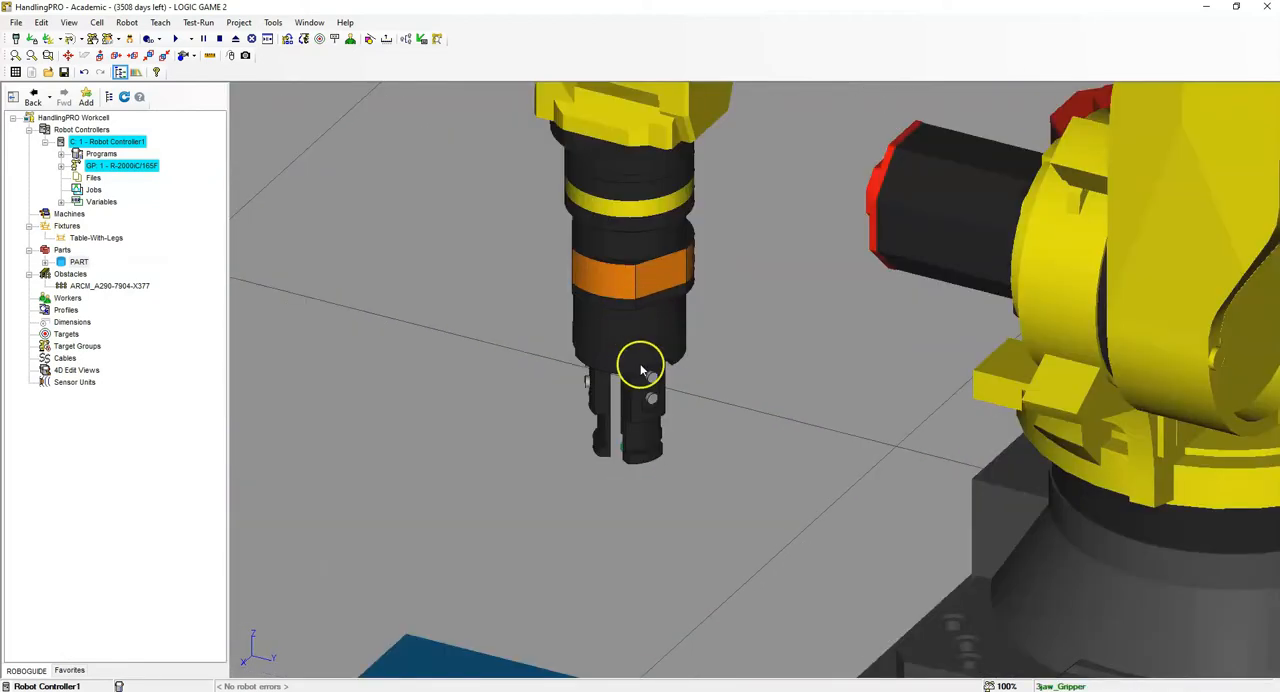
scroll(638, 364, "down", 3)
left_click(630, 322)
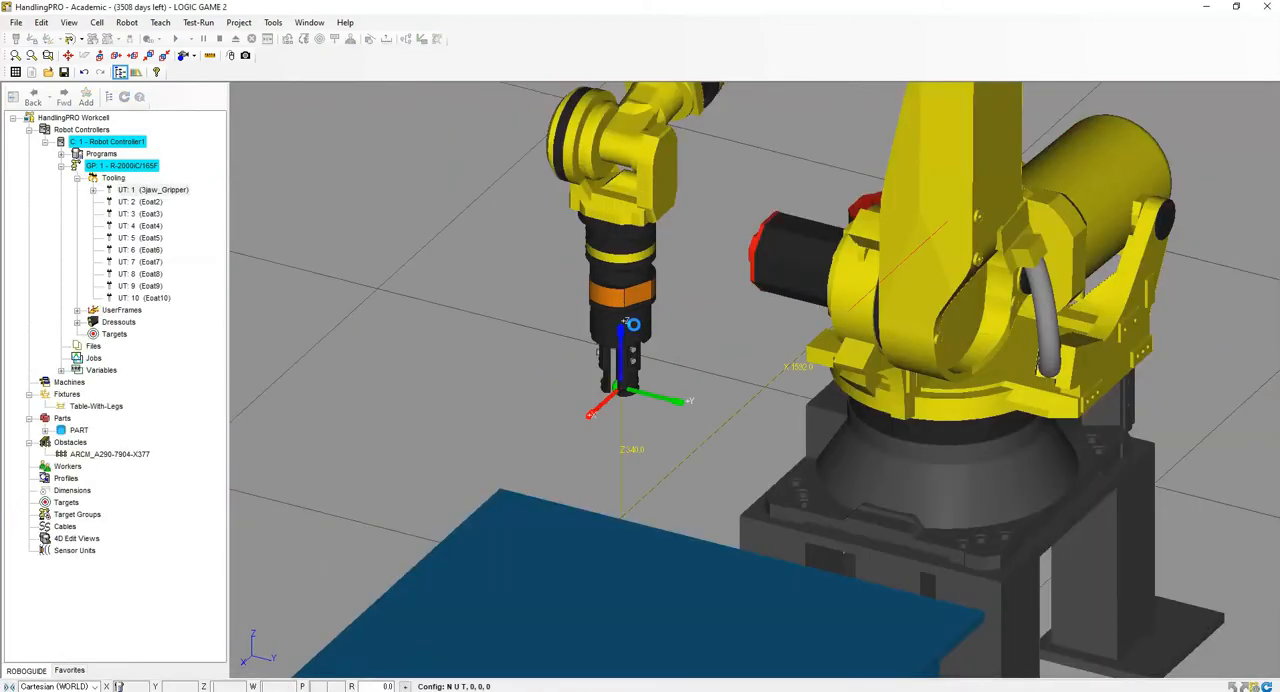
double_click(632, 323)
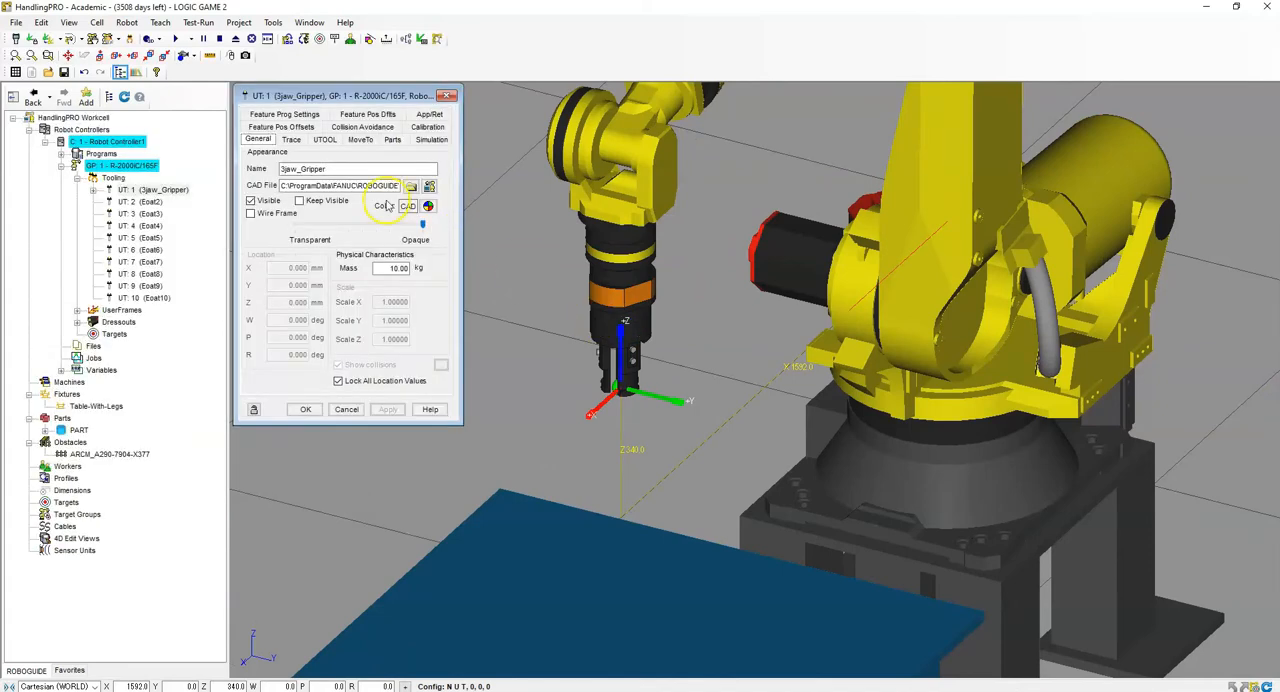
left_click(320, 140)
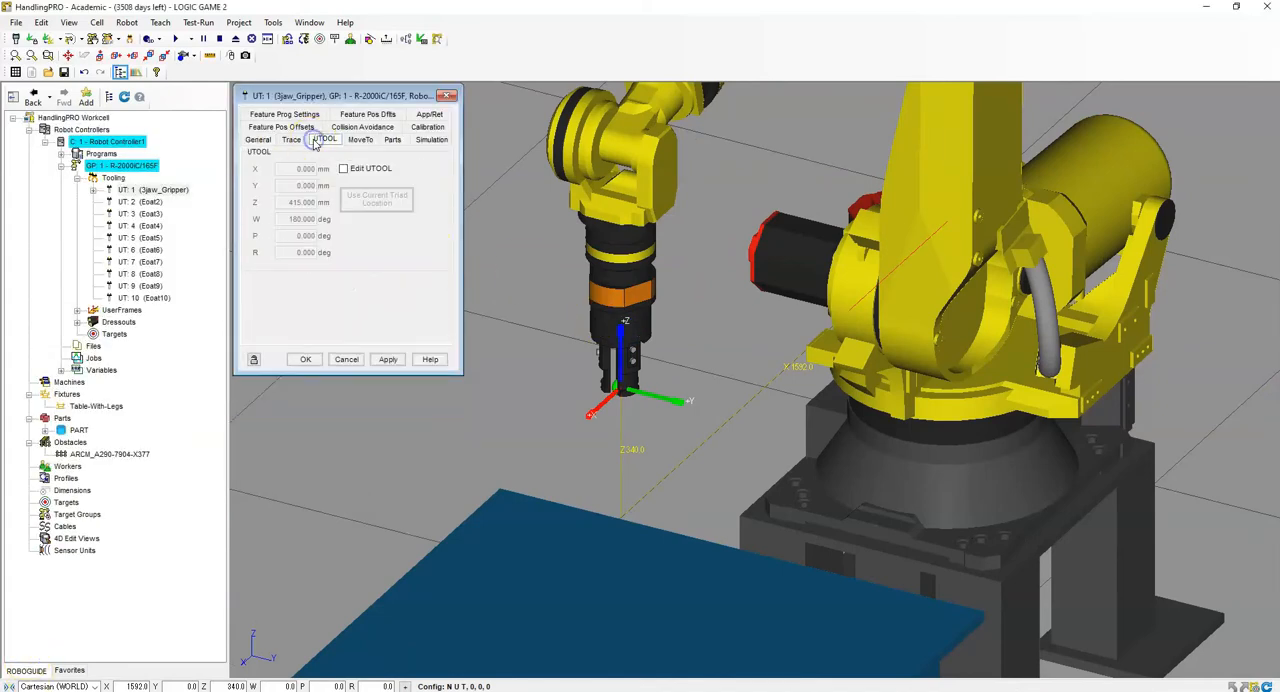
scroll(612, 368, "up", 2)
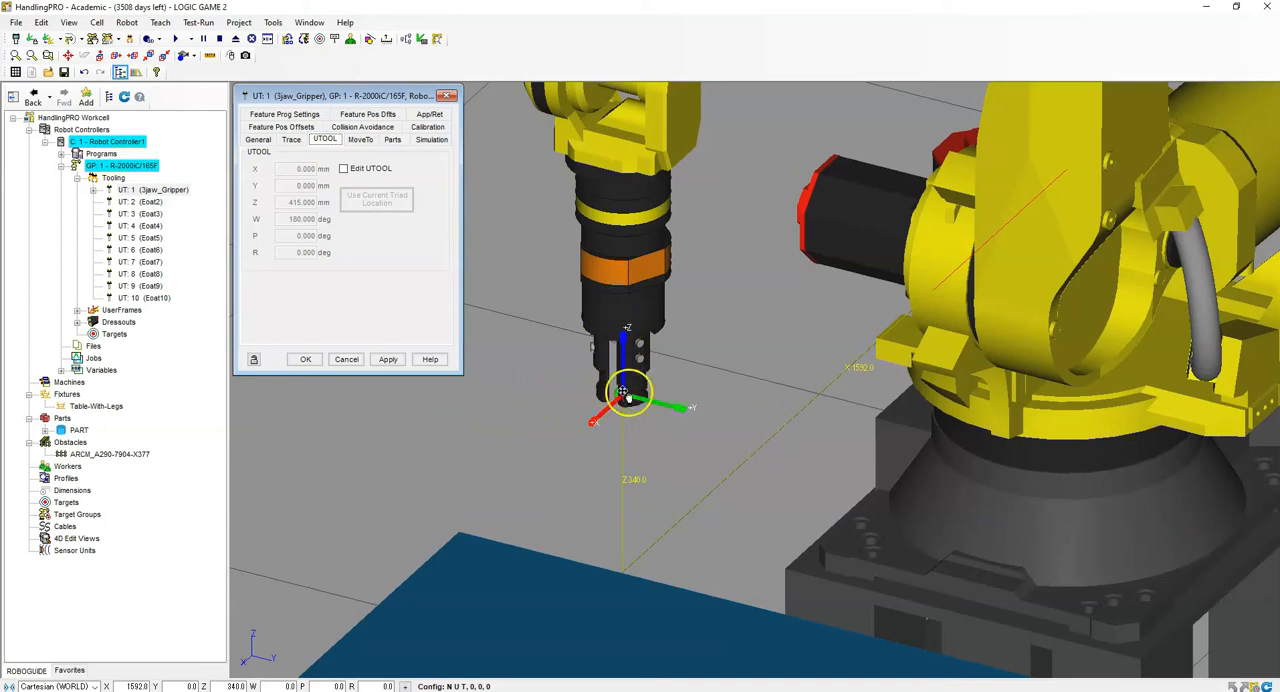
- Enable editing of the gripper's UTOOL and apply its Z value of 415 mm
left_click(346, 169)
mouse_move(669, 330)
right_mouse_down()
mouse_move(711, 245)
mouse_move(669, 306)
mouse_move(681, 316)
right_mouse_up()
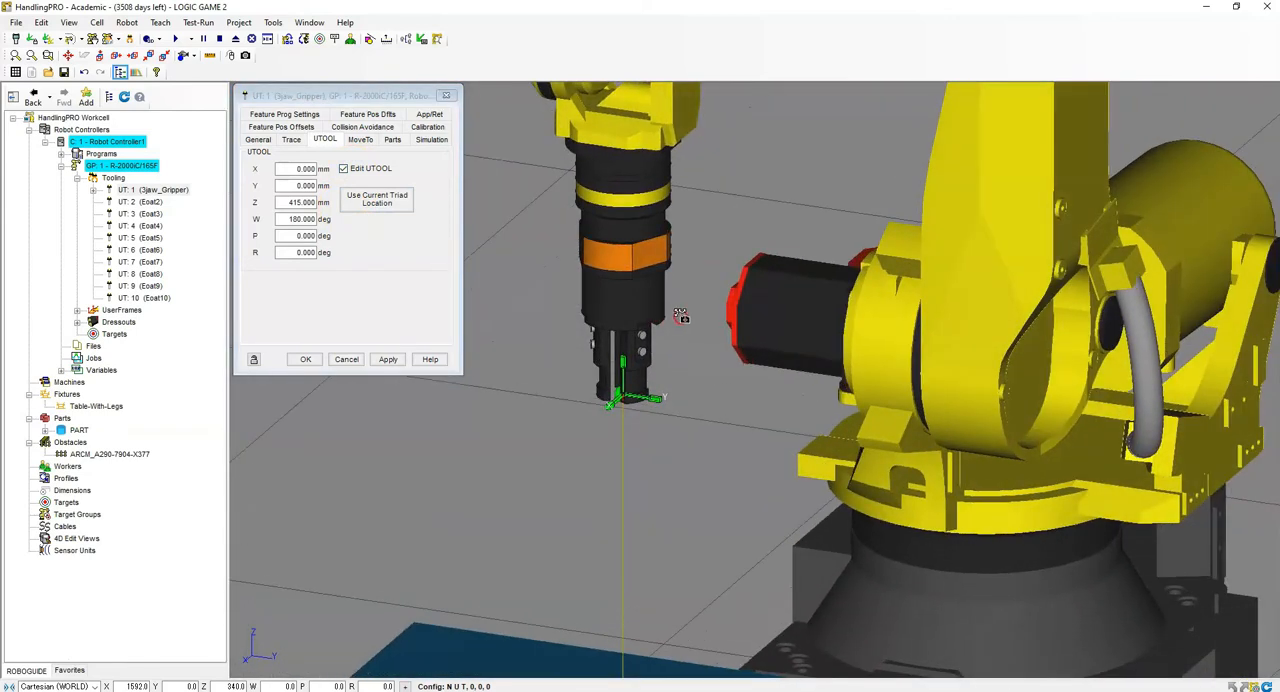
left_click(291, 203)
left_click(386, 359)
- Assign PART to the 3jaw_Gripper tool and apply the assignment
left_click(392, 139)
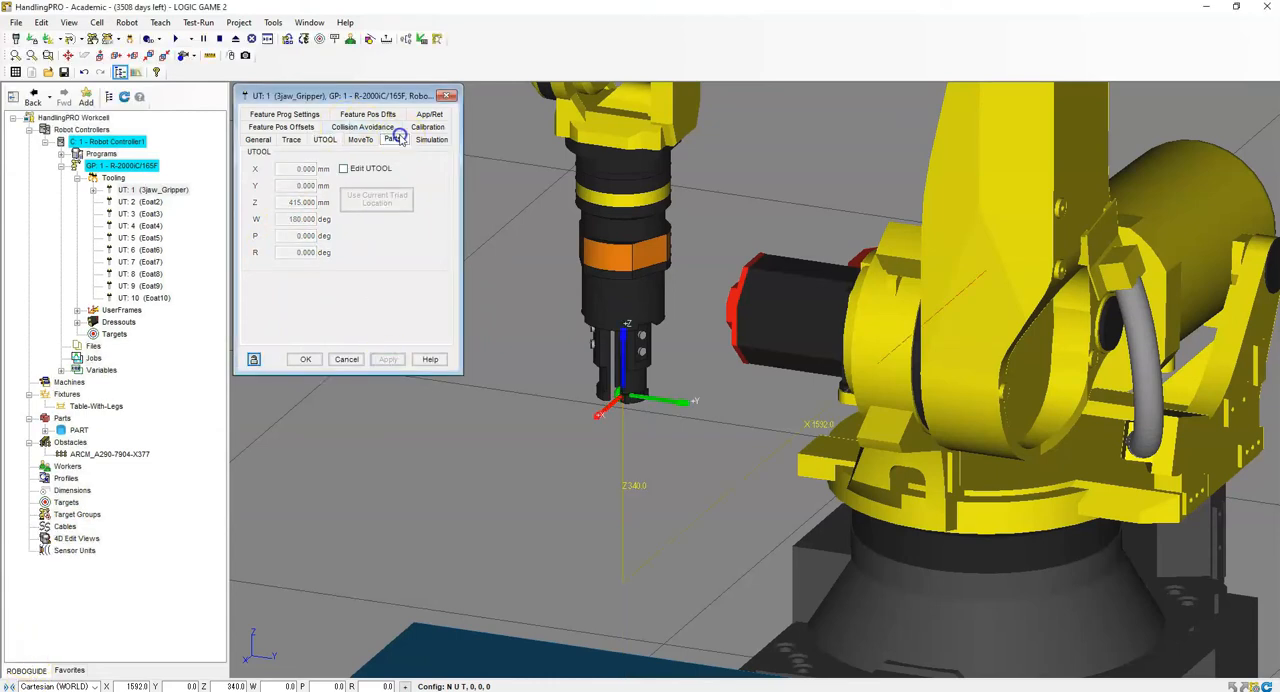
left_click(266, 164)
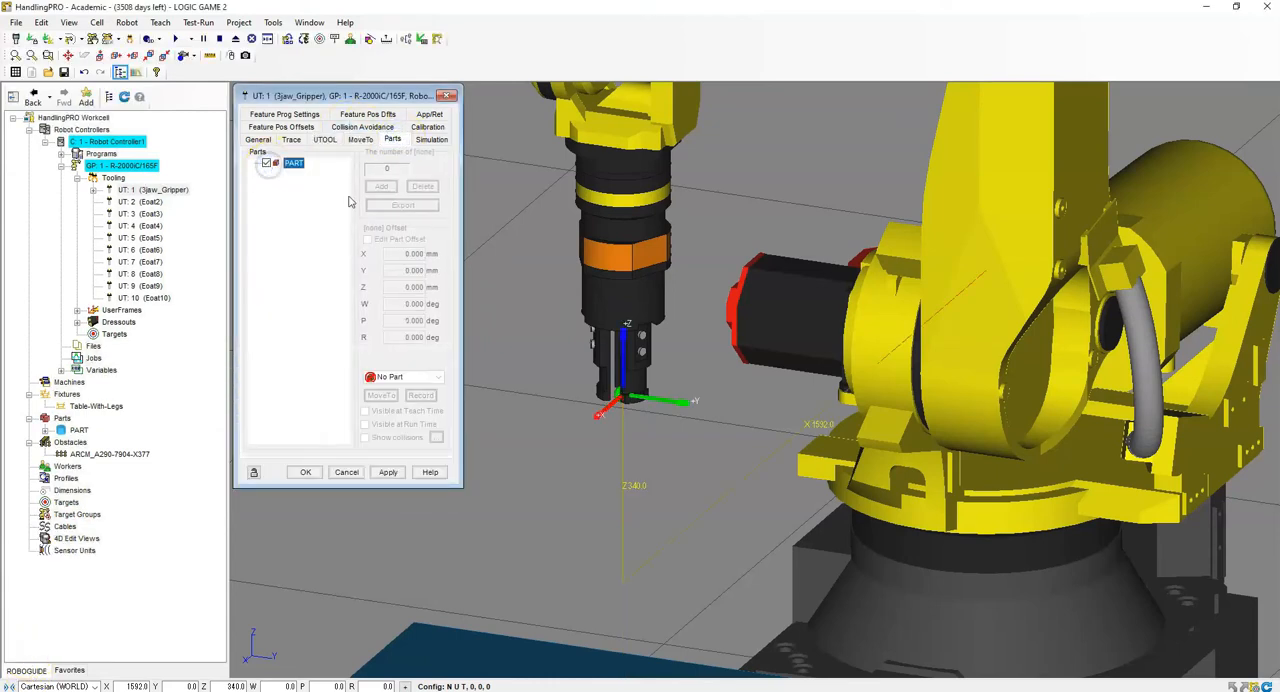
left_click(388, 472)
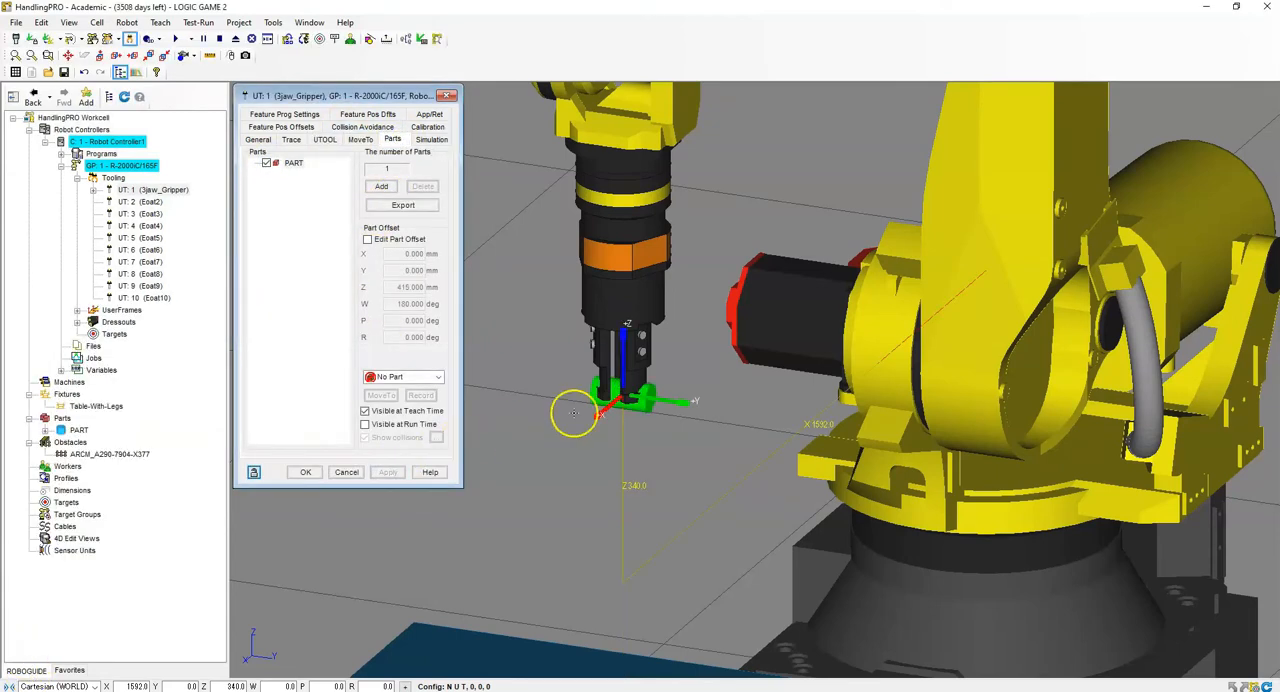
- Enable editing of the part offset on the gripper and set its W rotation to 90 degrees
scroll(620, 390, "up", 2)
scroll(620, 390, "up", 2)
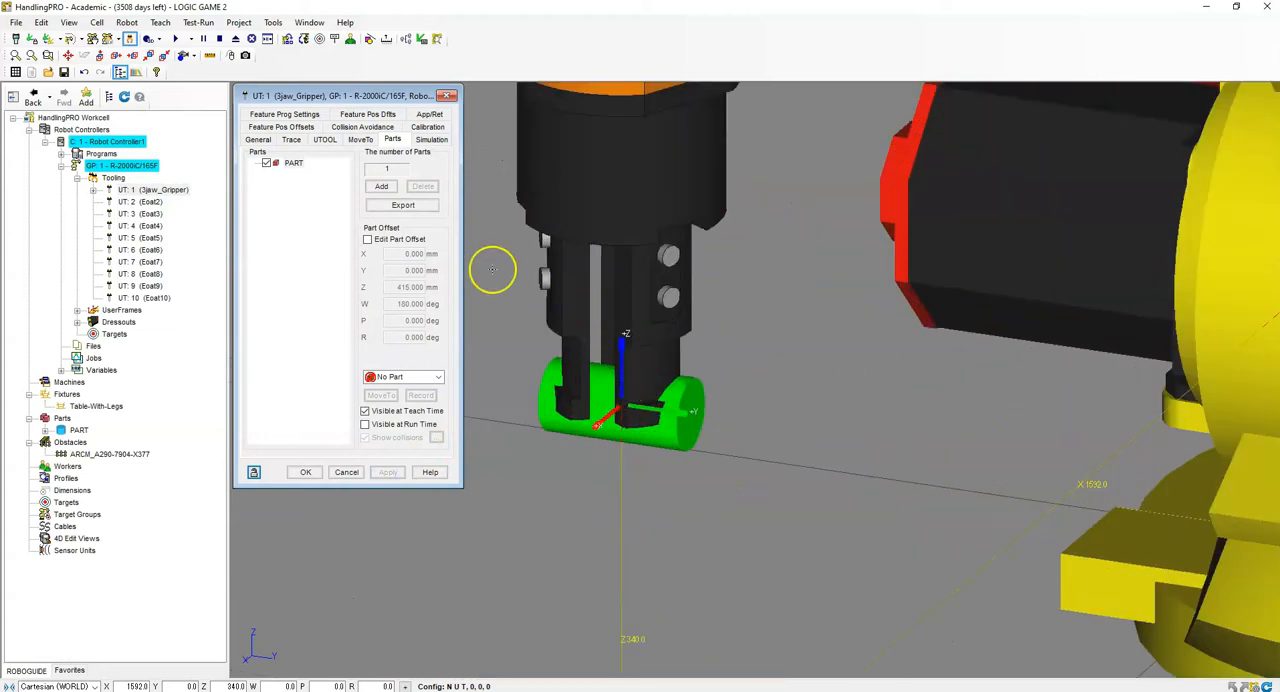
left_click(367, 240)
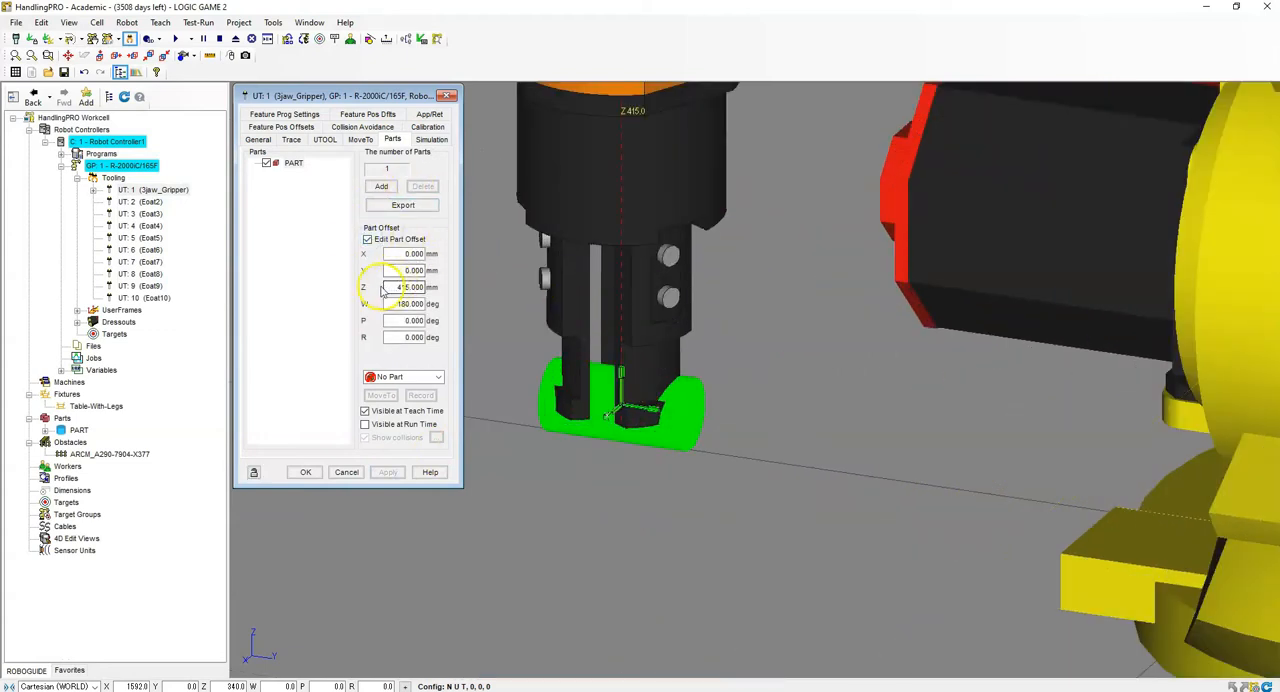
left_click_drag(395, 304, 455, 304)
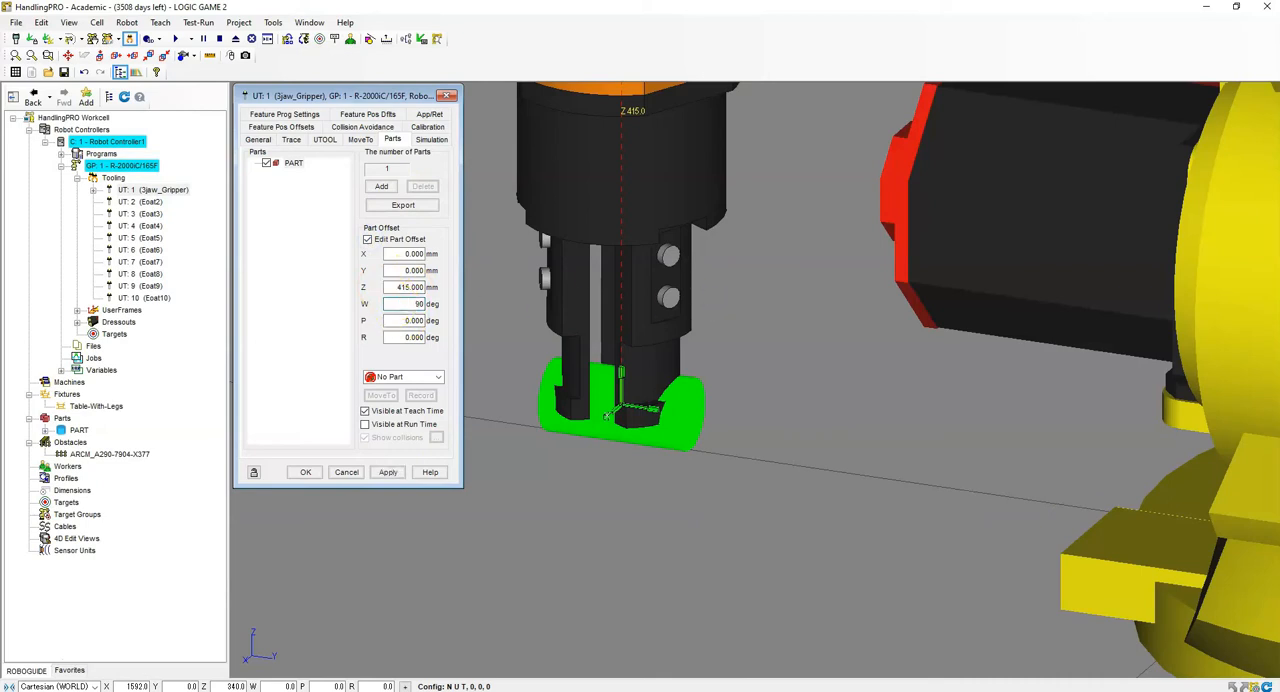
type("90")
key("Return")
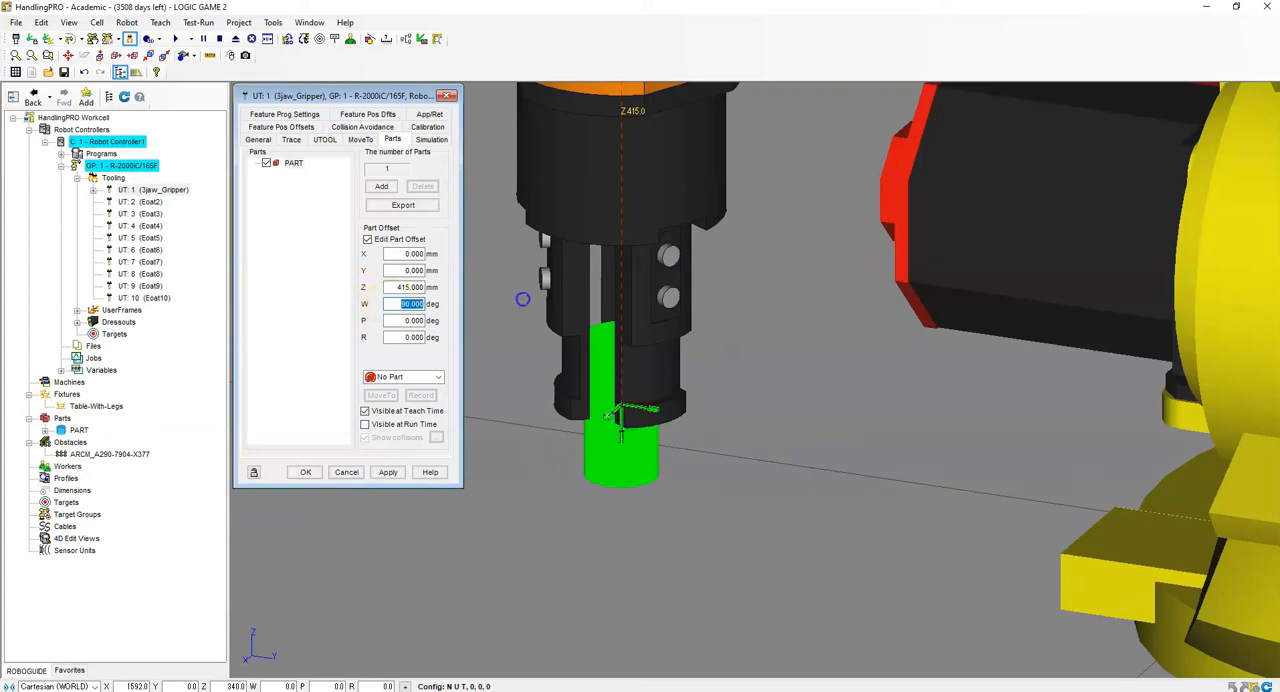
- Set the gripped part's W offset to -90 degrees and check its orientation in the jaws
type("0")
key("Return")
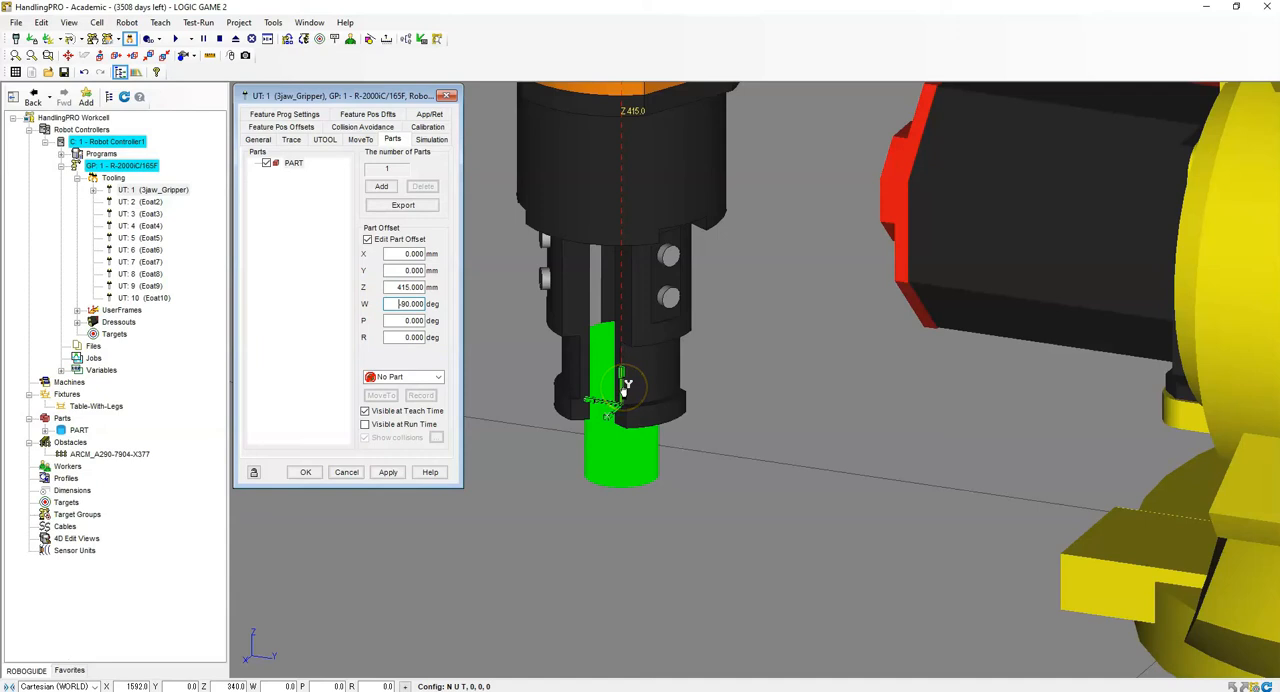
scroll(714, 345, "up", 2)
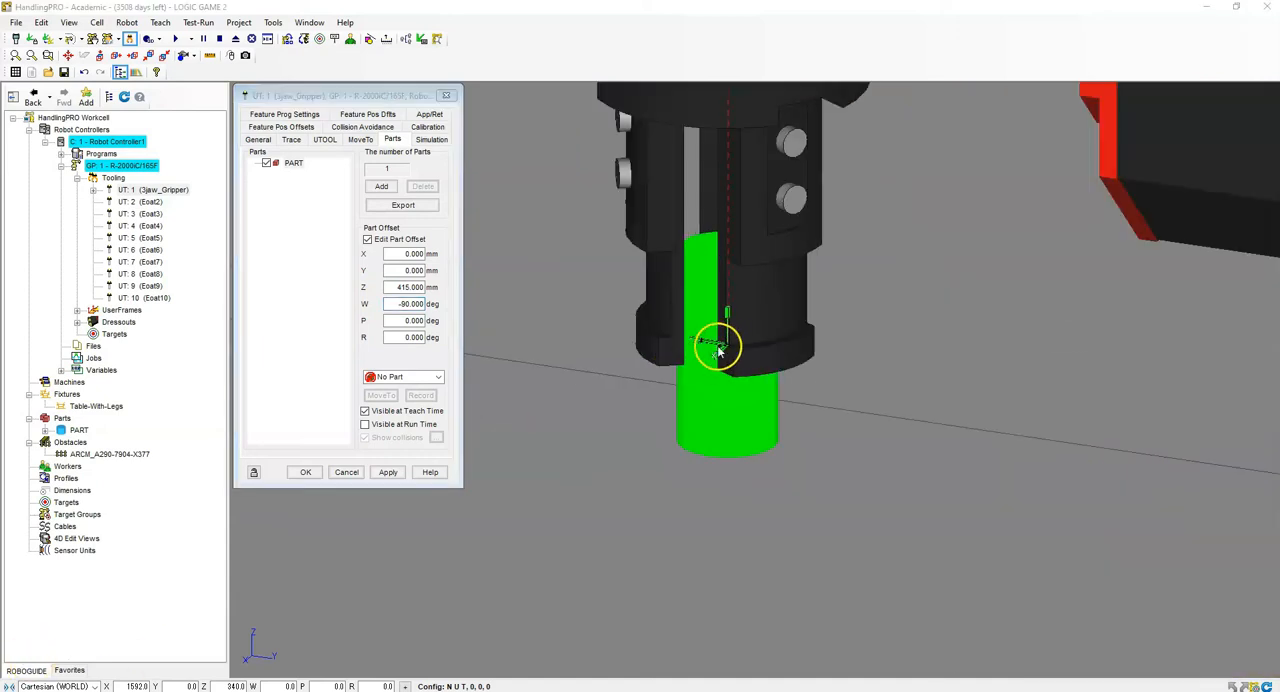
scroll(714, 345, "down", 3)
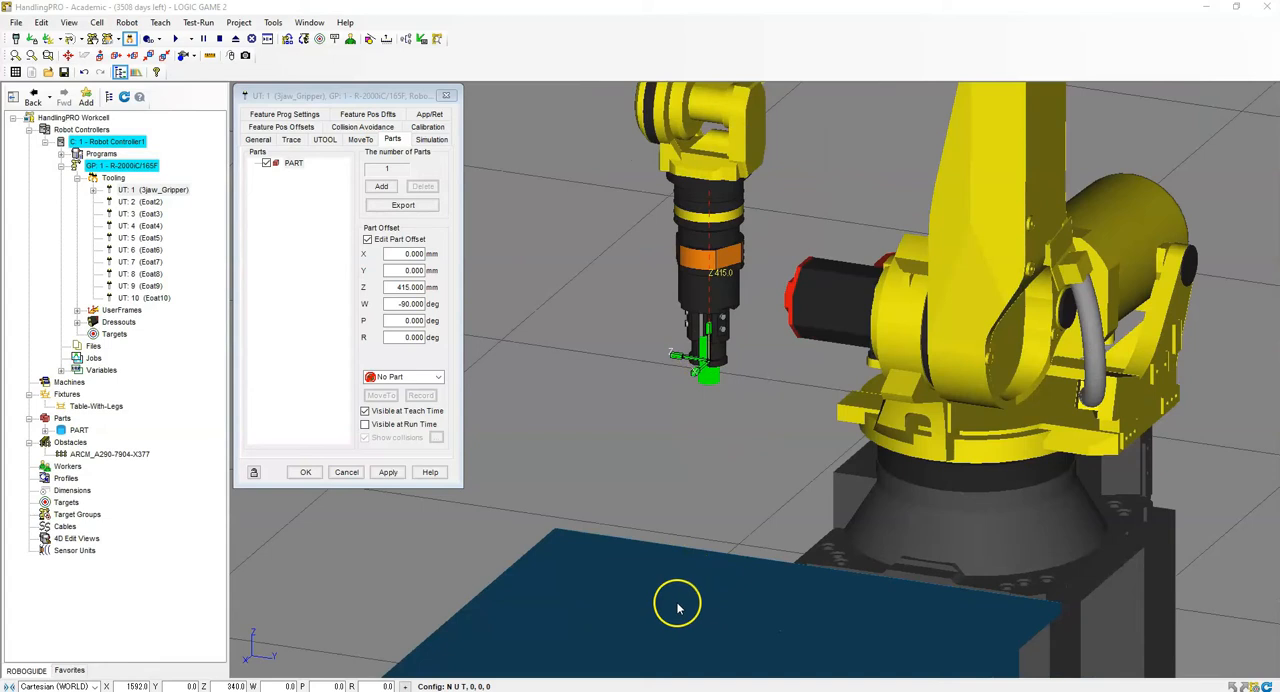
scroll(695, 335, "up", 3)
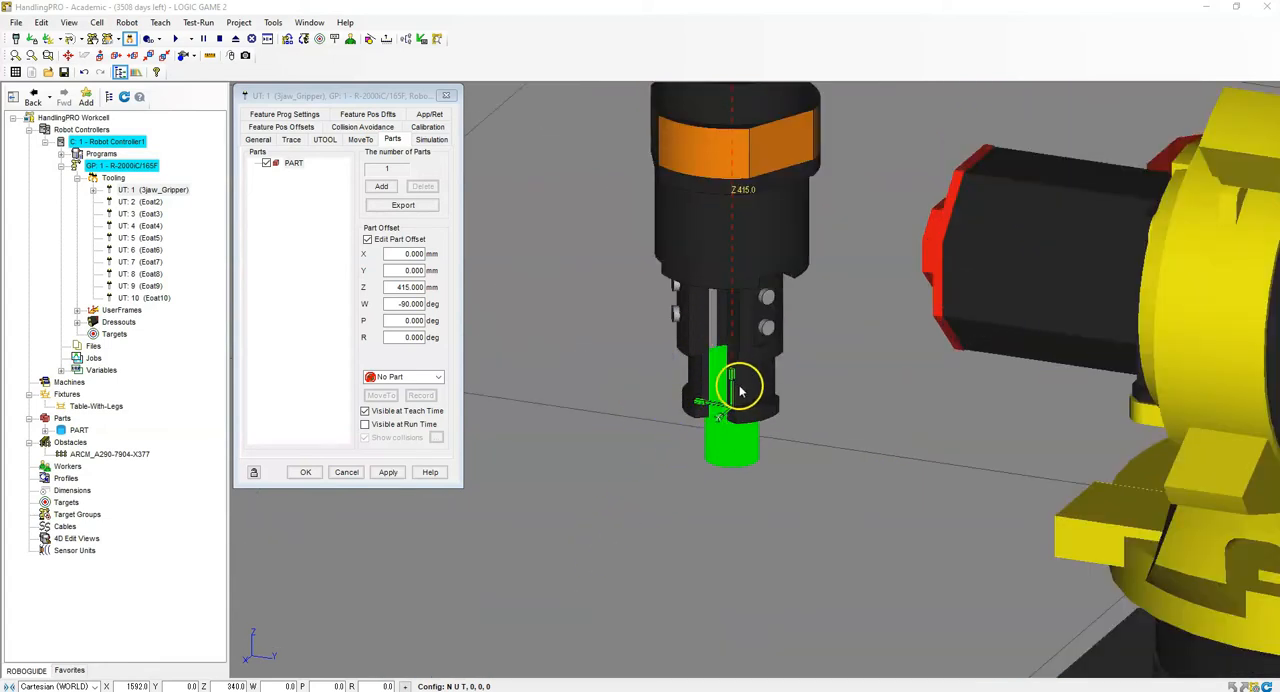
- Apply the gripped part's offset and close the 3jaw_Gripper properties
left_click(395, 474)
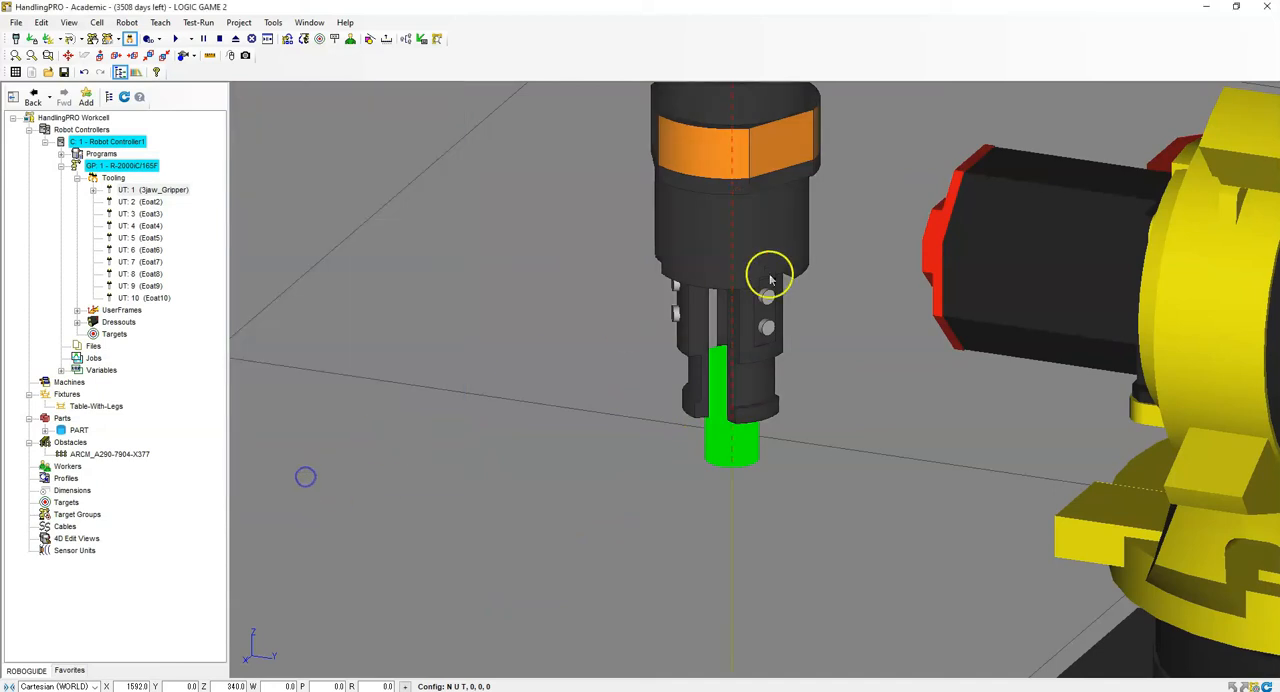
scroll(766, 280, "down", 3)
scroll(766, 286, "up", 4)
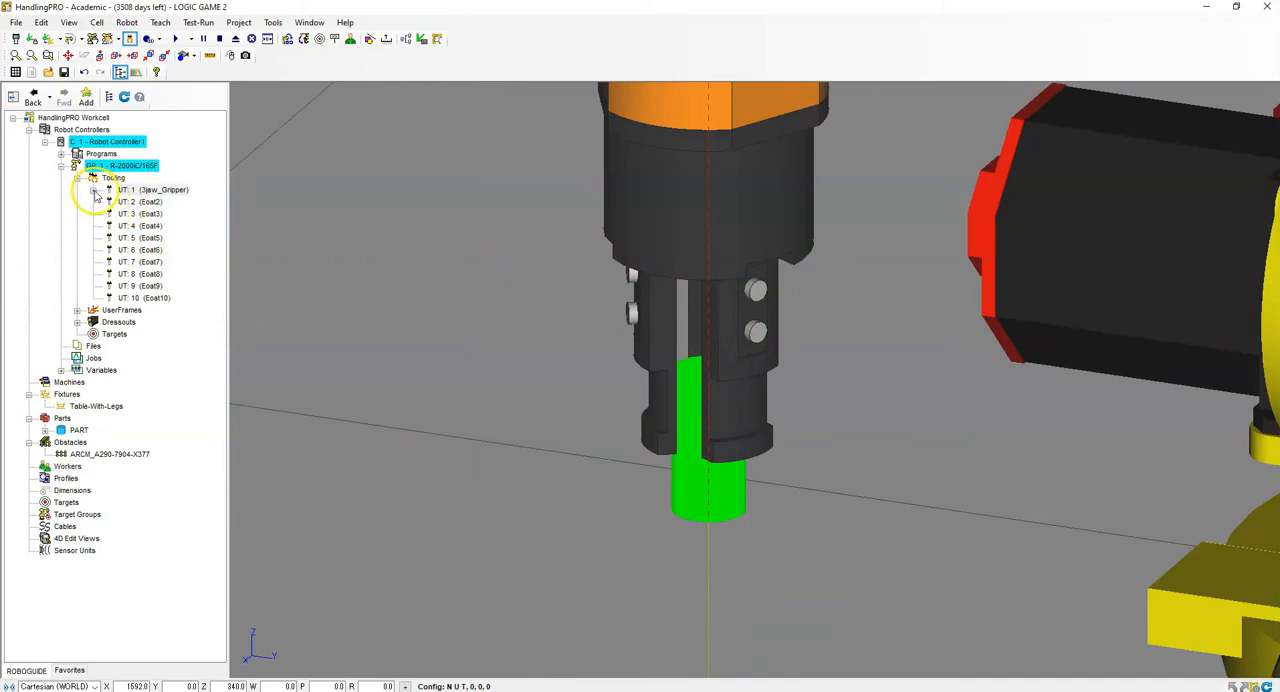
- Open the properties of the gripper's first jaw and set its motion control type to Device I/O Controlled
left_click(94, 190)
left_click(150, 190)
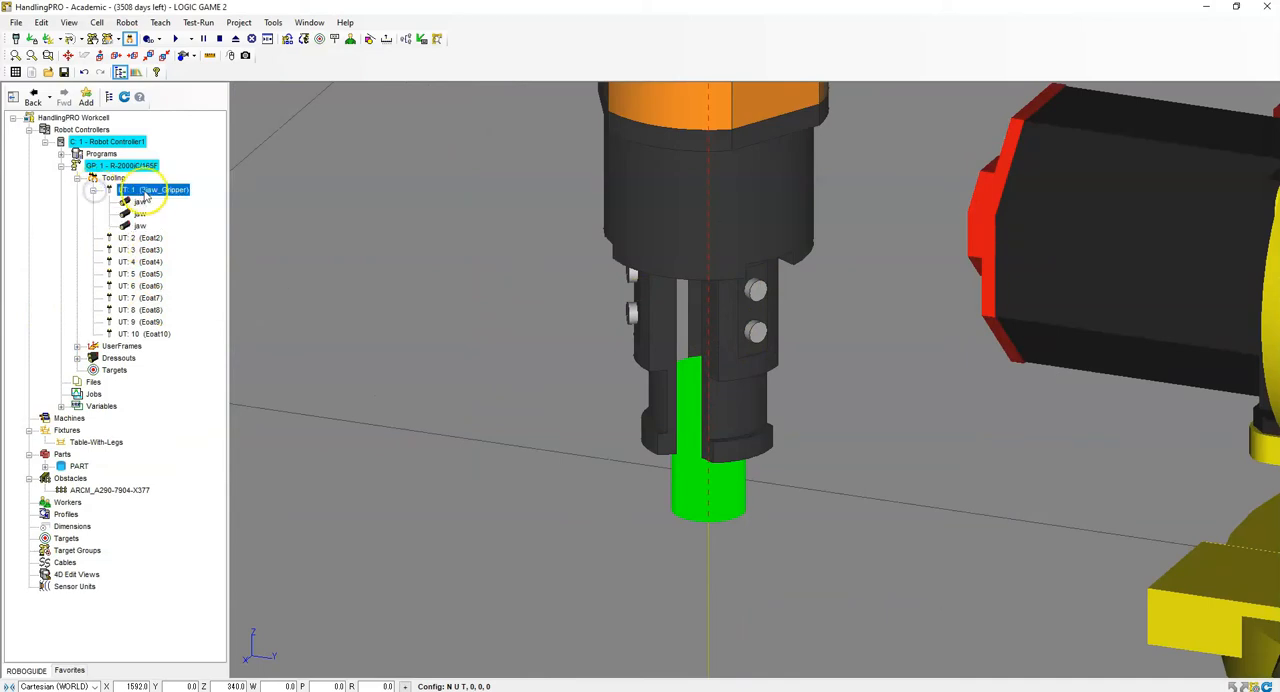
double_click(140, 204)
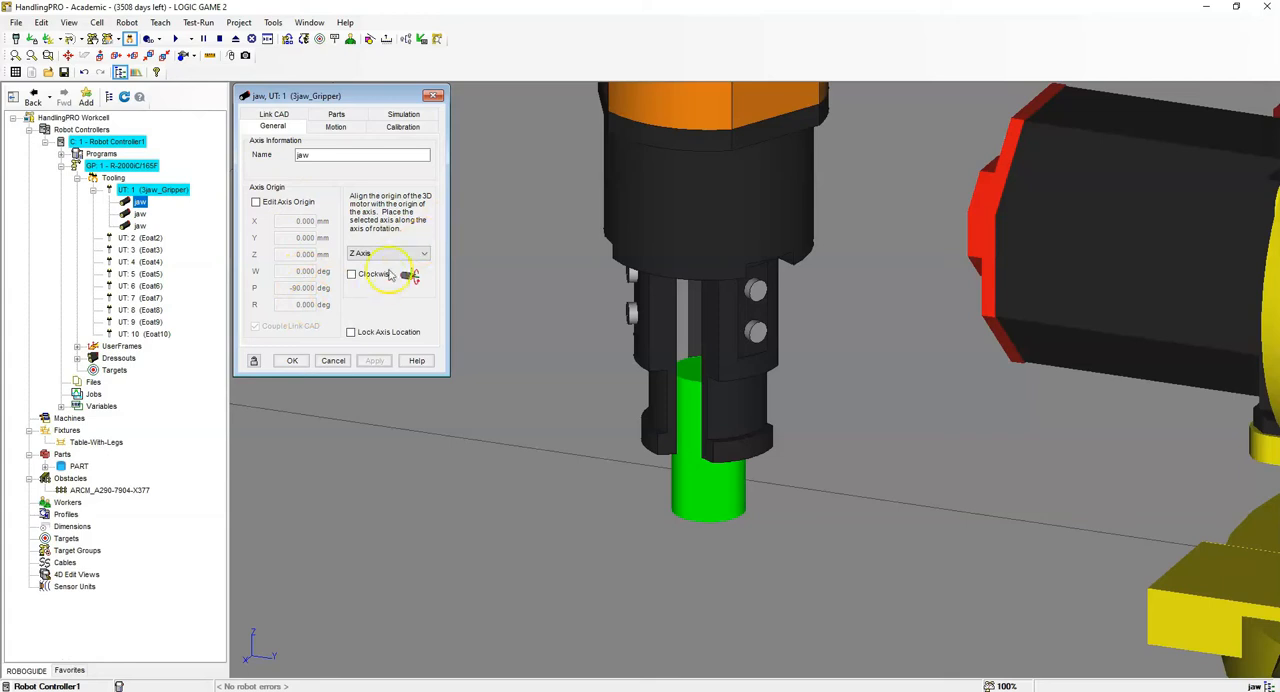
left_click(338, 127)
left_click(280, 142)
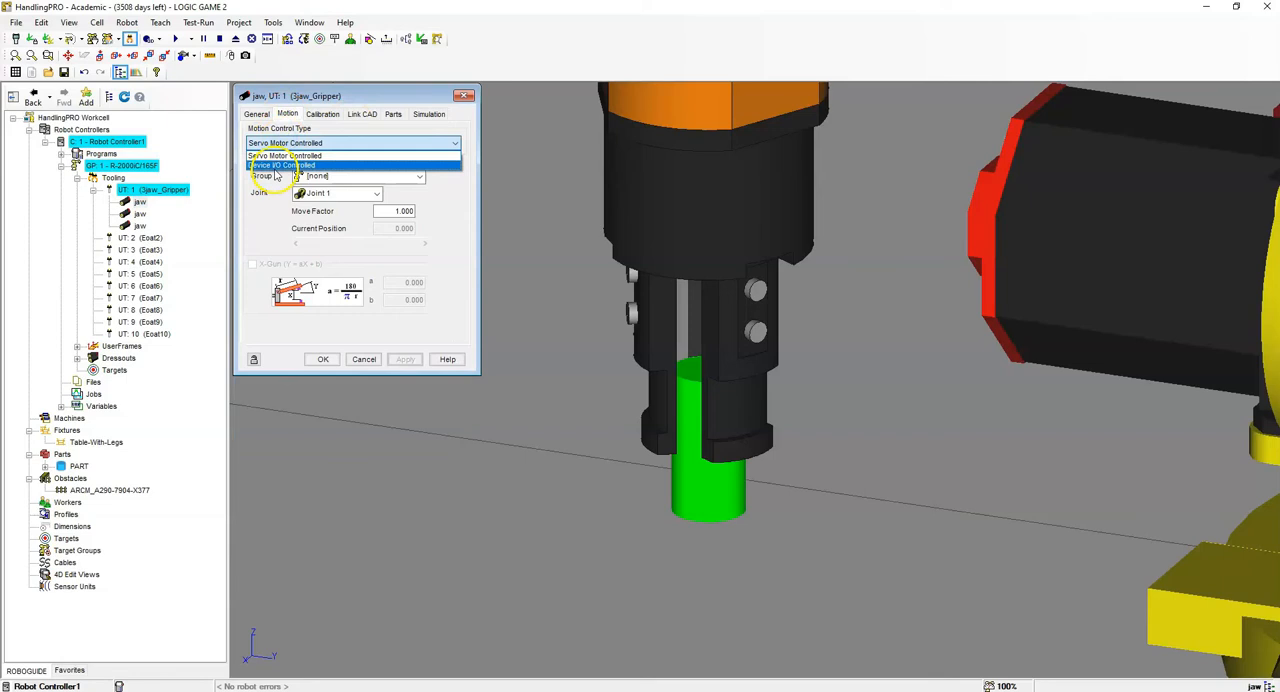
left_click(280, 165)
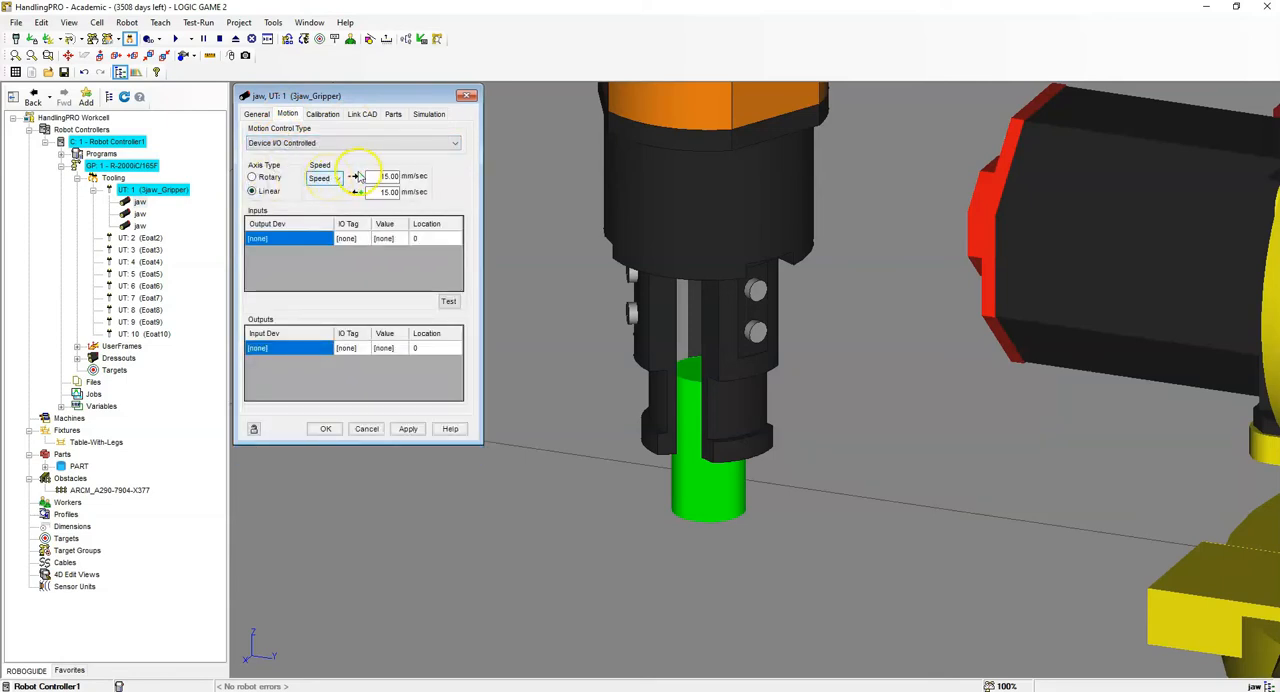
- Set both travel speeds of the first jaw to 1000 mm/sec
double_click(376, 176)
left_click(423, 184)
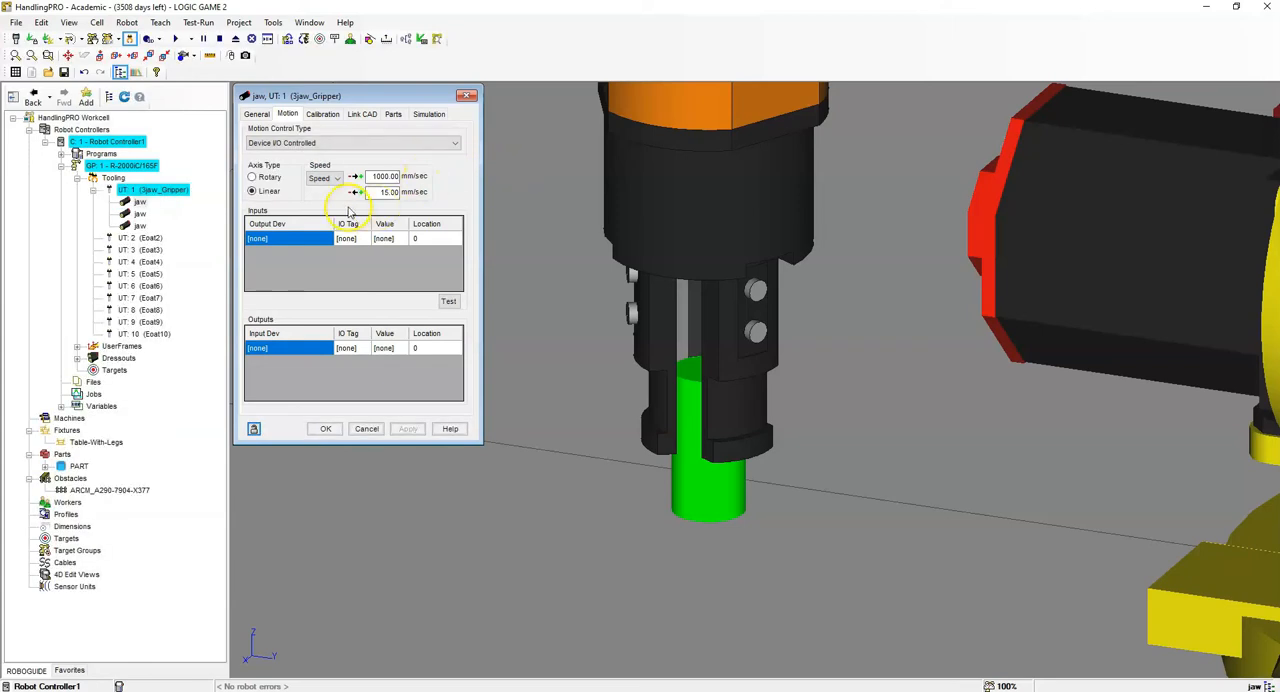
left_click_drag(374, 195, 518, 195)
type("1000")
key("Return")
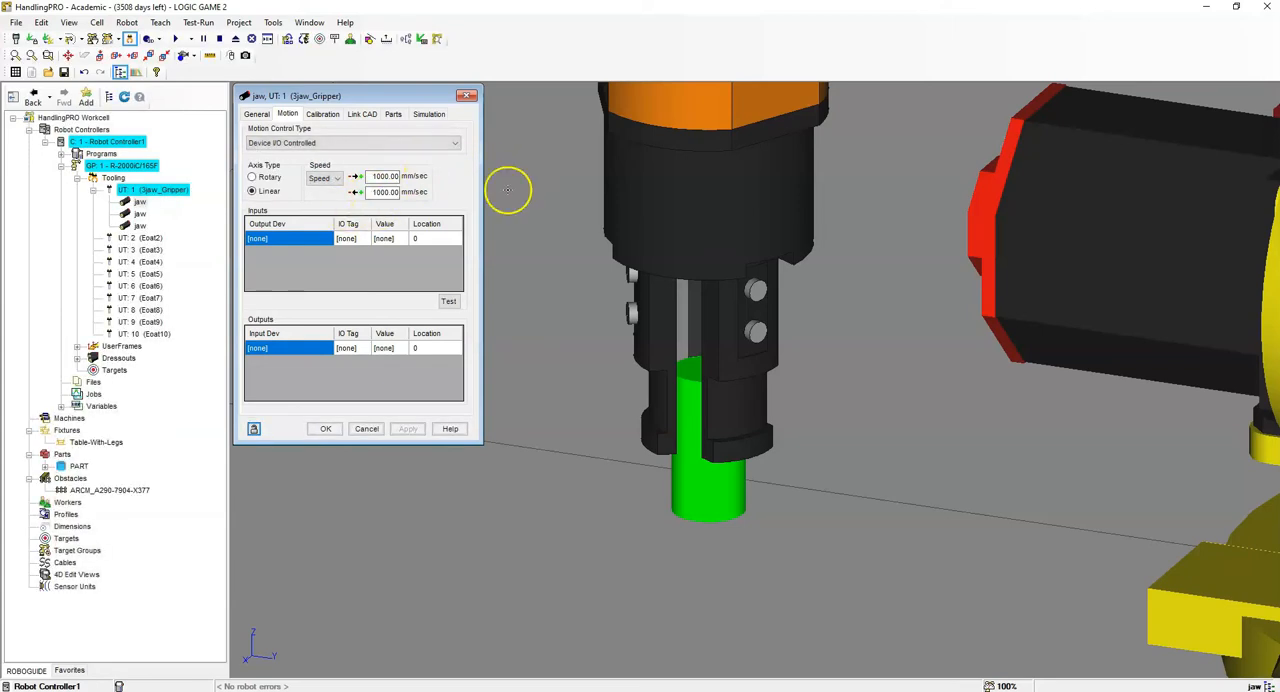
- Add two motion inputs to the first jaw with Robot Controller1 as the output device
left_click(329, 237)
left_click(329, 238)
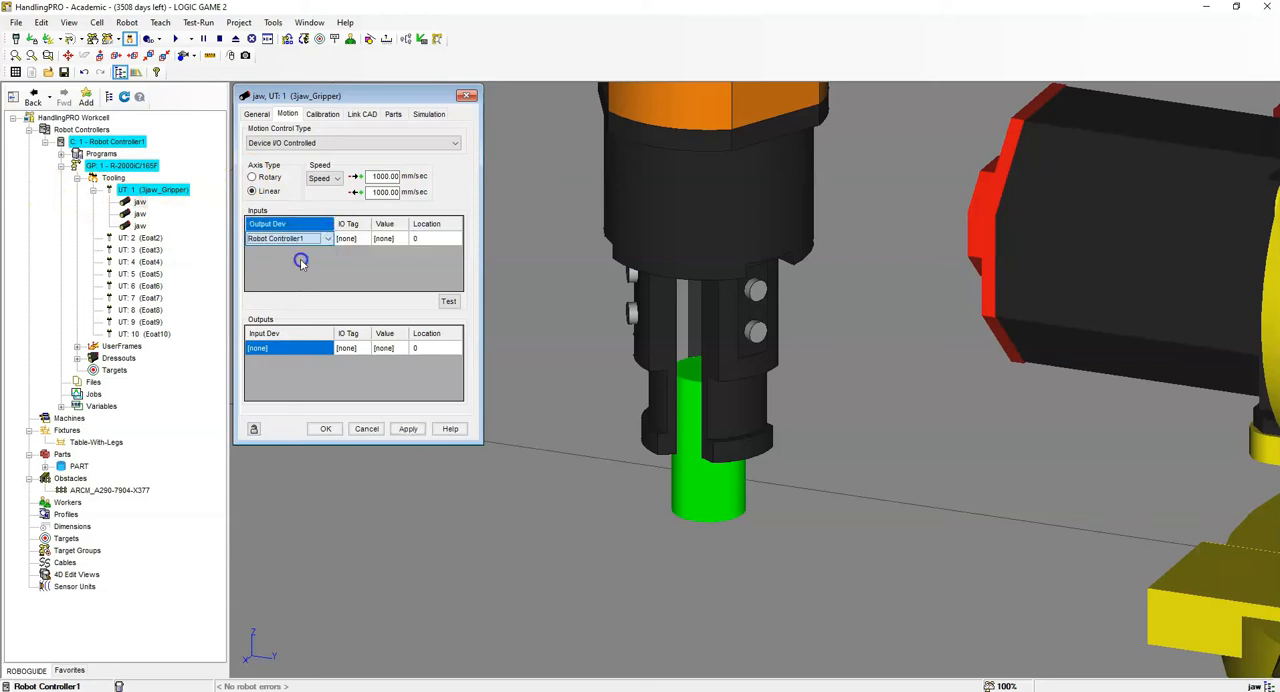
left_click(335, 258)
left_click(330, 254)
left_click(330, 254)
left_click(316, 277)
- Assign the I/O tag DO[1] to both motion inputs of the first jaw
left_click(353, 239)
left_click(363, 239)
left_click(372, 240)
left_click(366, 259)
left_click(368, 255)
left_click(281, 260)
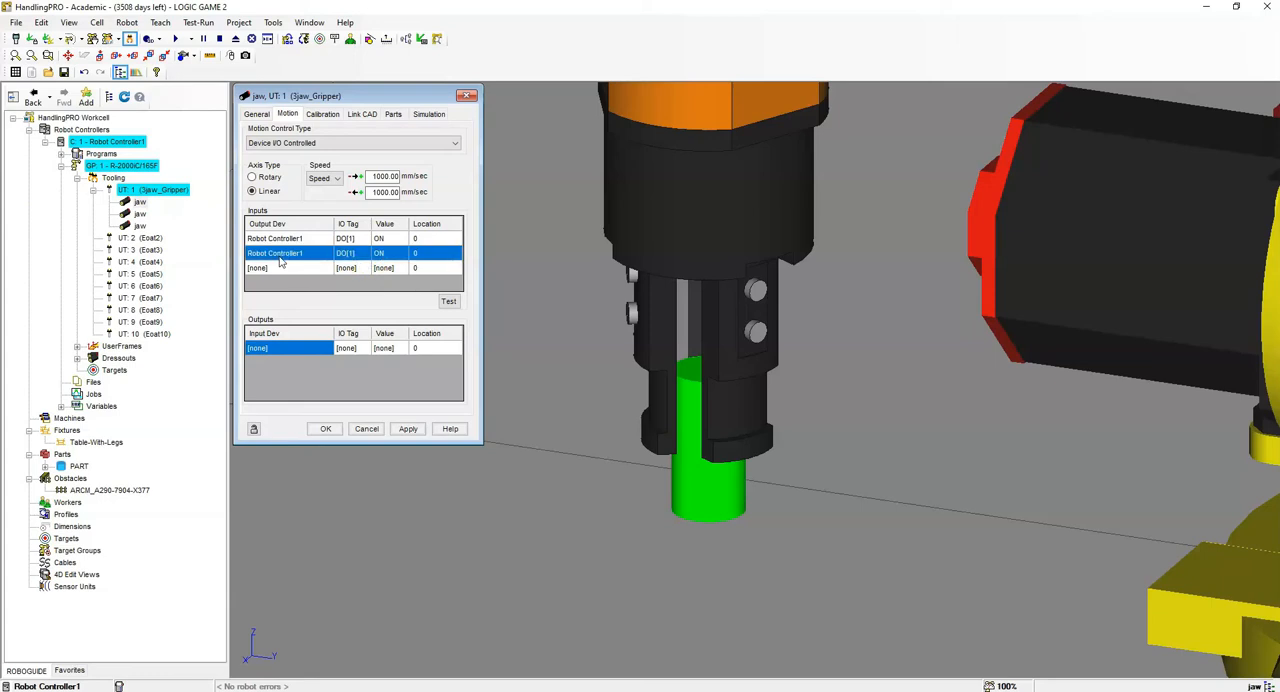
- Set the first jaw's second DO[1] input to OFF with location 20, keeping location 0 for ON
left_click(408, 256)
left_click(405, 254)
left_click(397, 275)
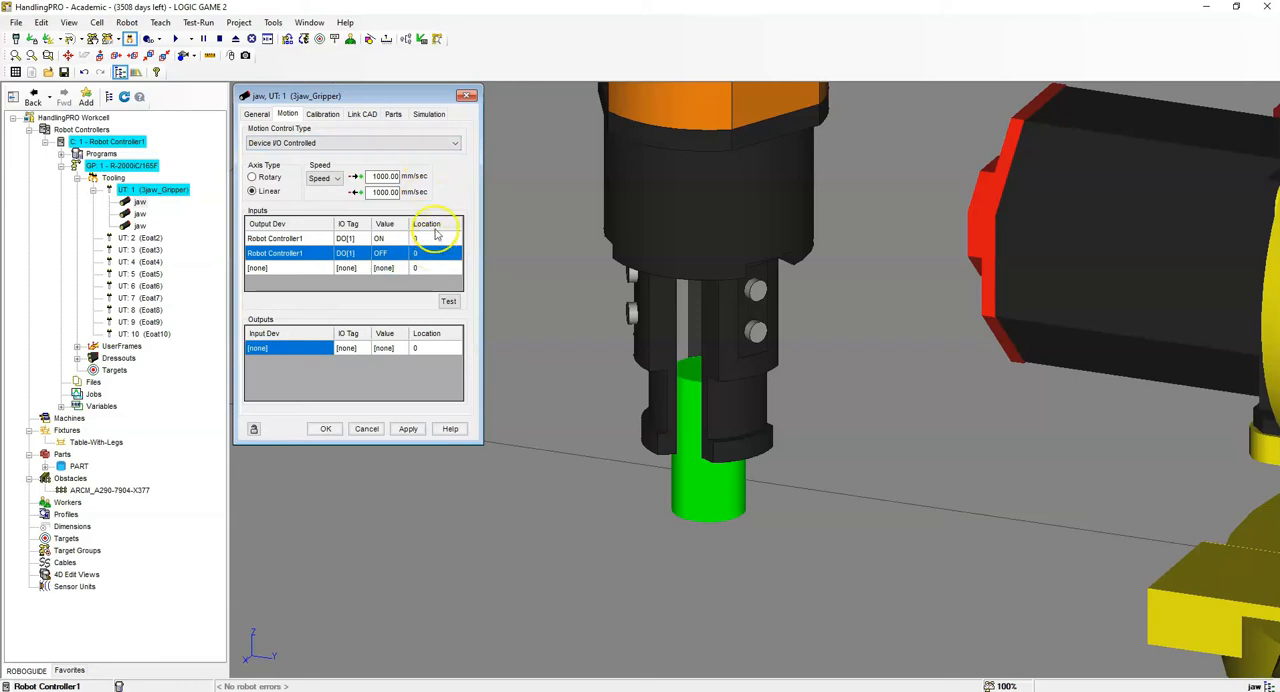
left_click(436, 238)
left_click(427, 253)
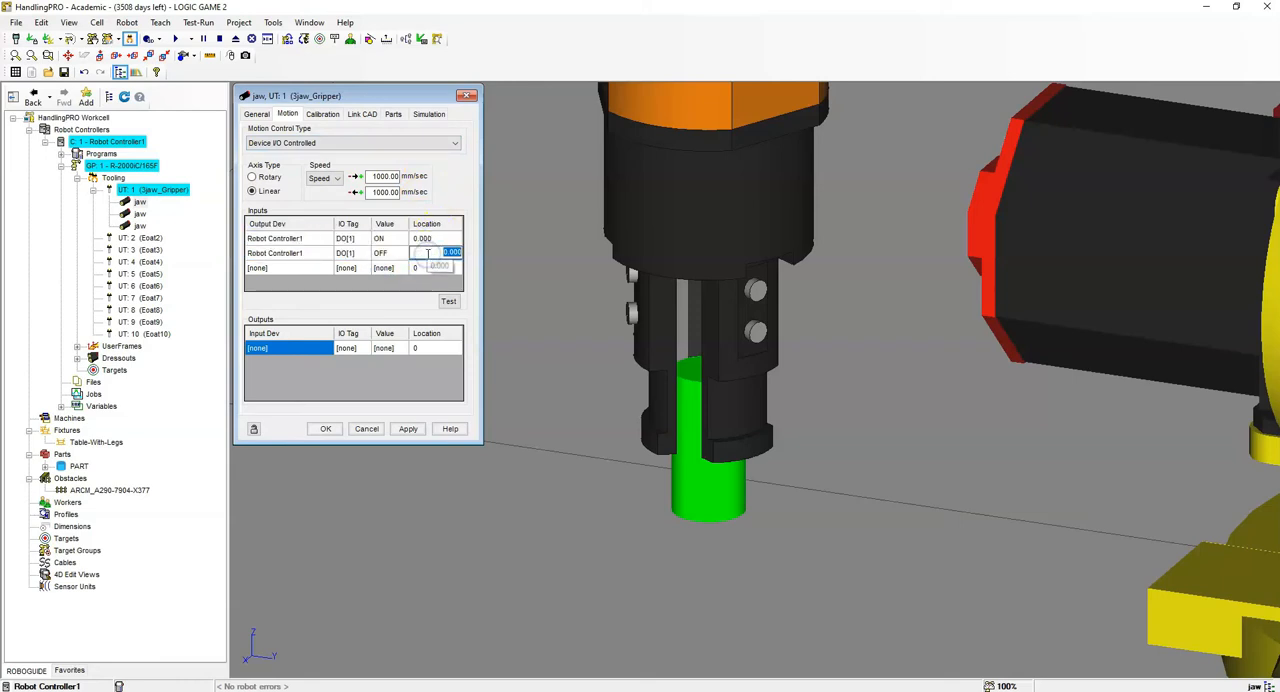
type("20")
key("Return")
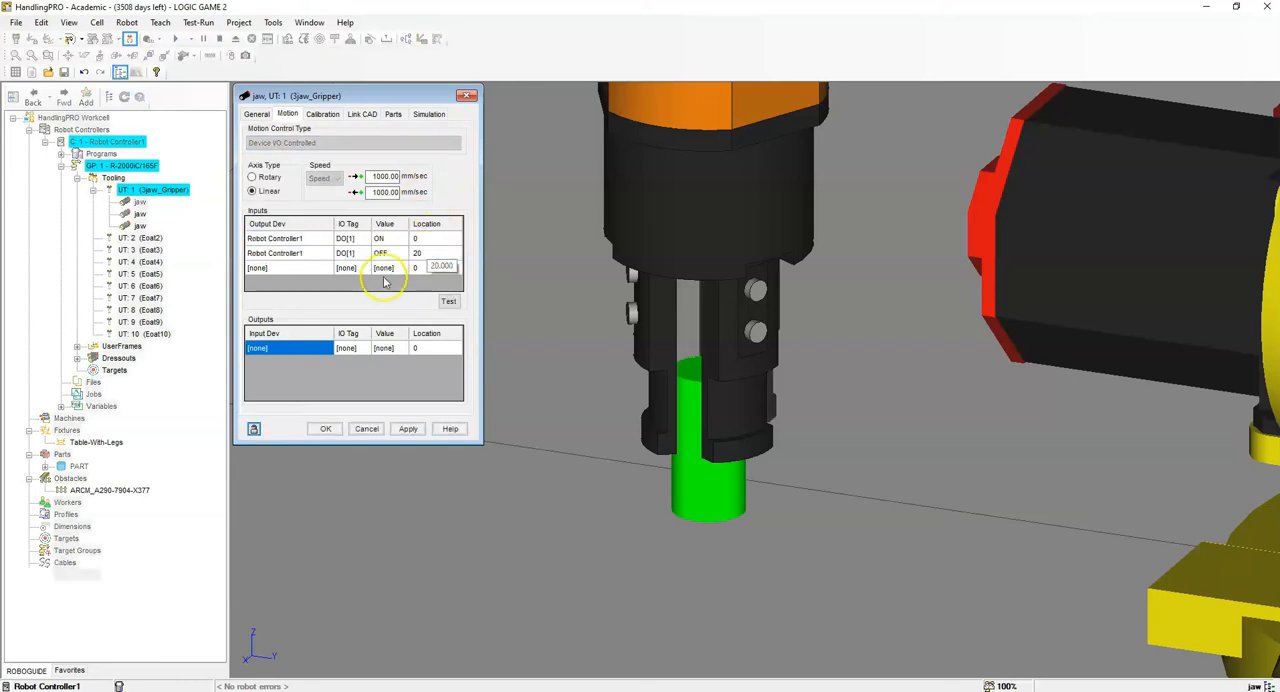
- Test the first jaw's movement for its DO[1] OFF and ON positions
right_click_drag(843, 411, 700, 419)
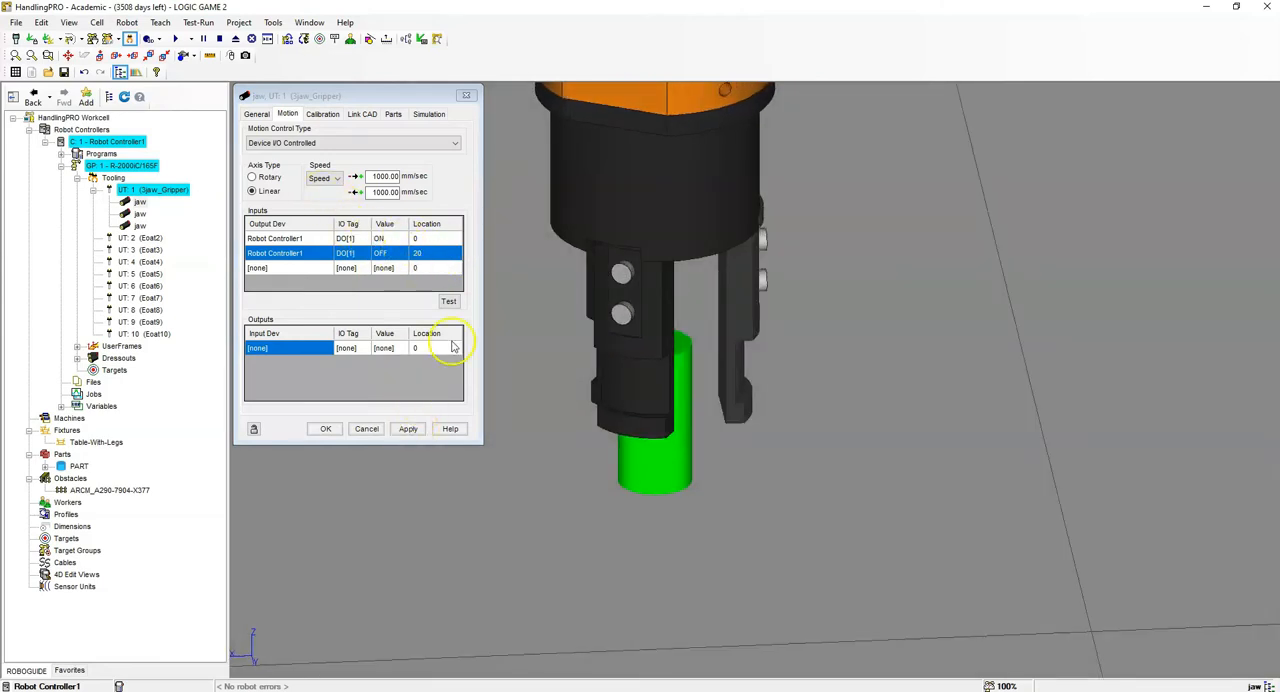
left_click(451, 302)
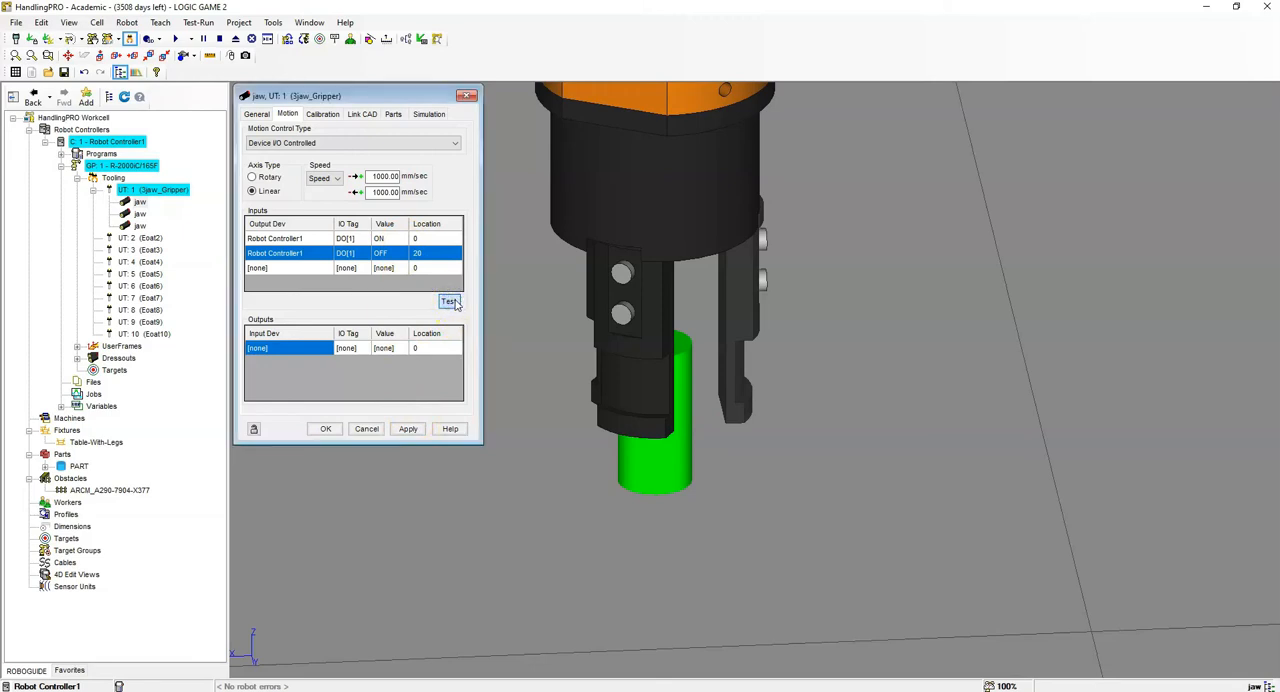
left_click(427, 237)
left_click(449, 302)
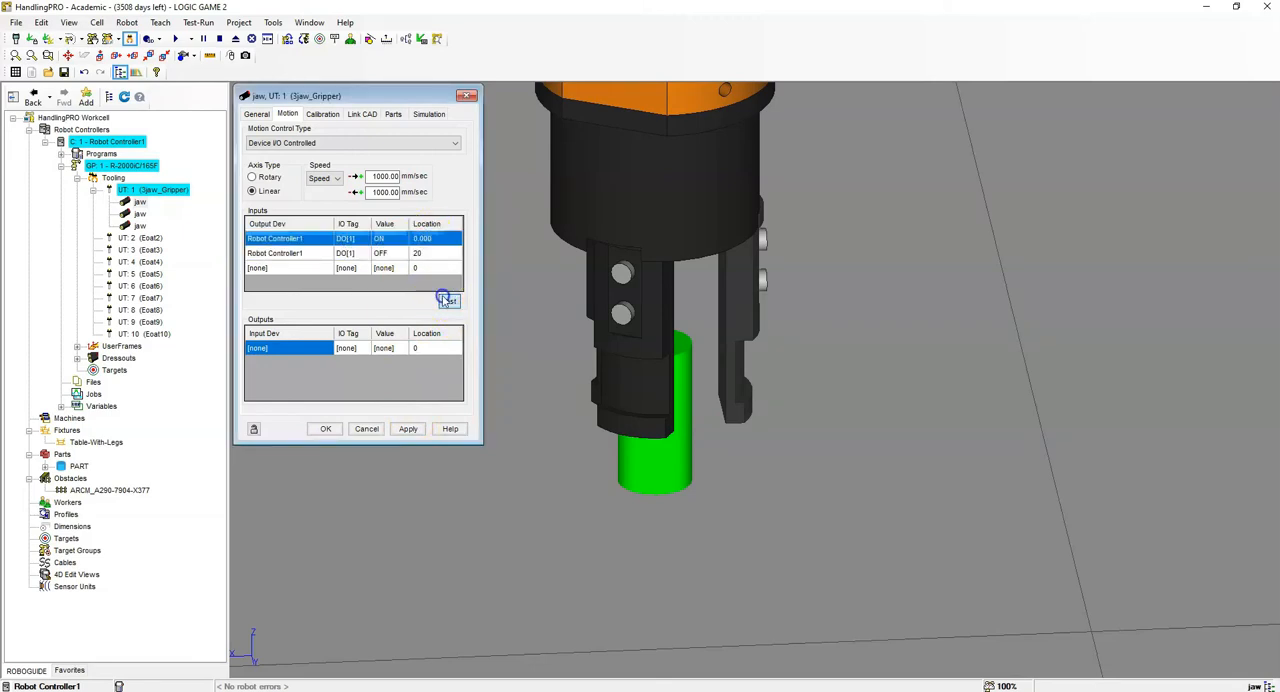
left_click(449, 302)
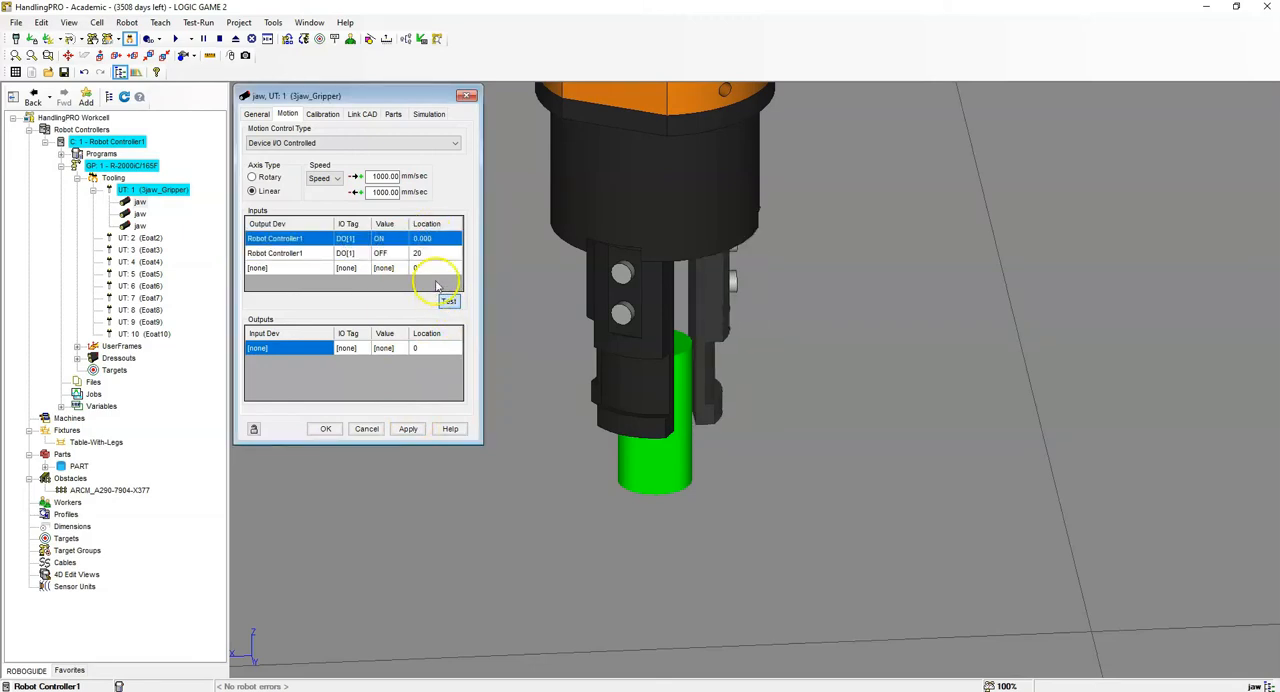
- Add two feedback outputs to the first jaw with Robot Controller1 as the input device
left_click(313, 351)
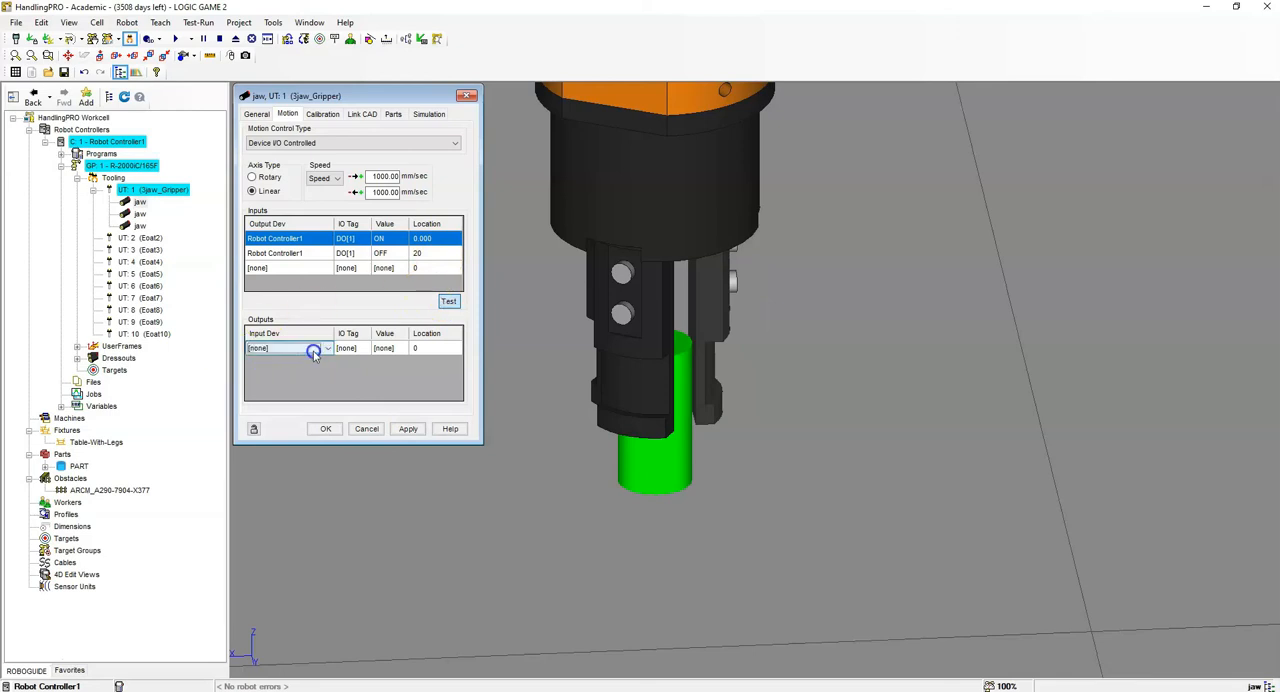
left_click(327, 349)
left_click(320, 369)
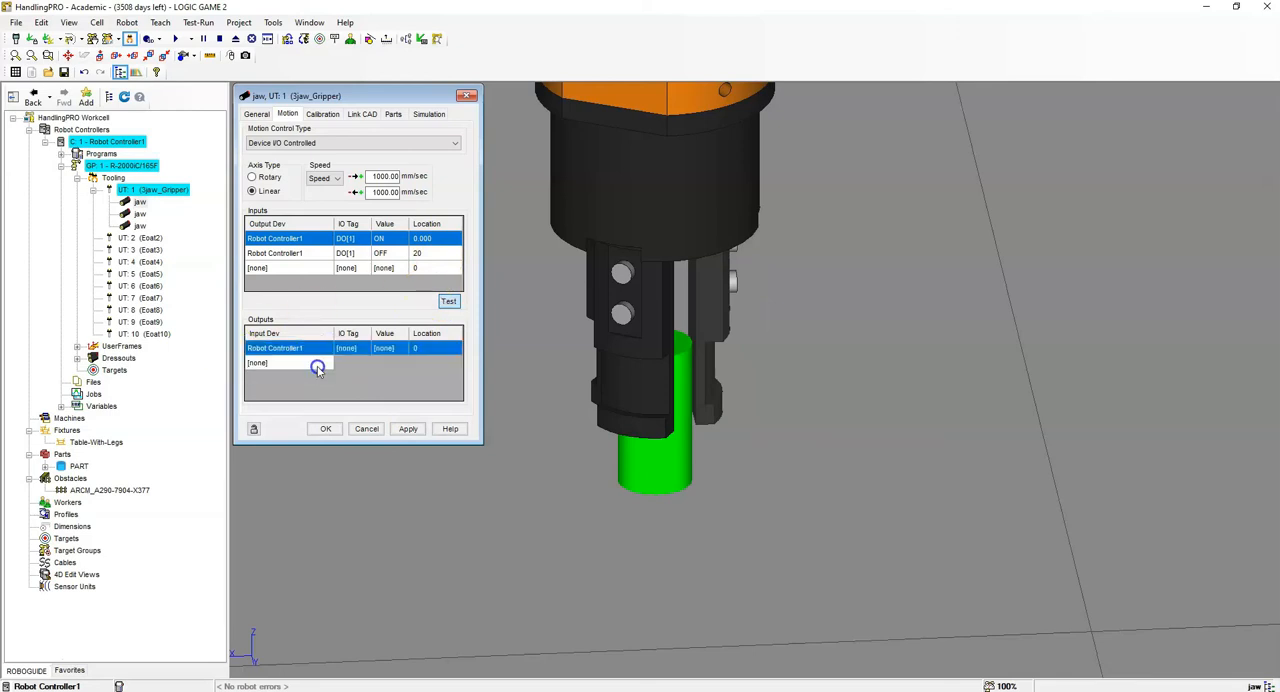
left_click(316, 364)
left_click(329, 369)
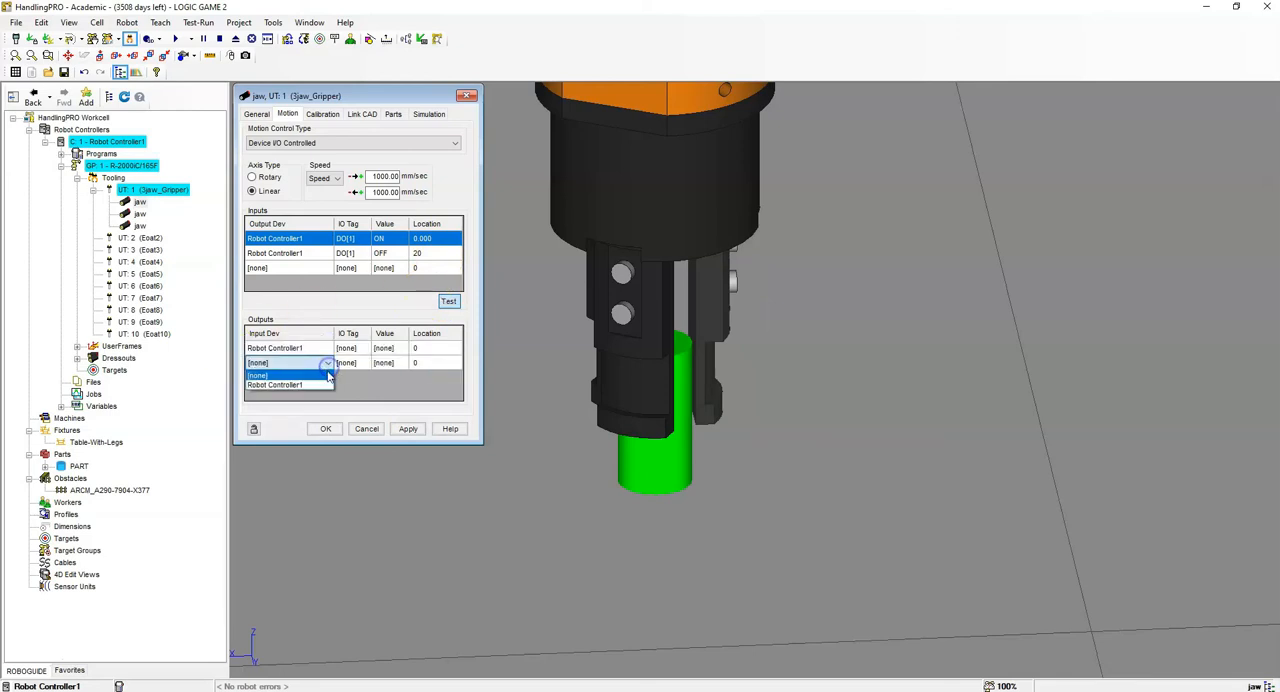
left_click(322, 384)
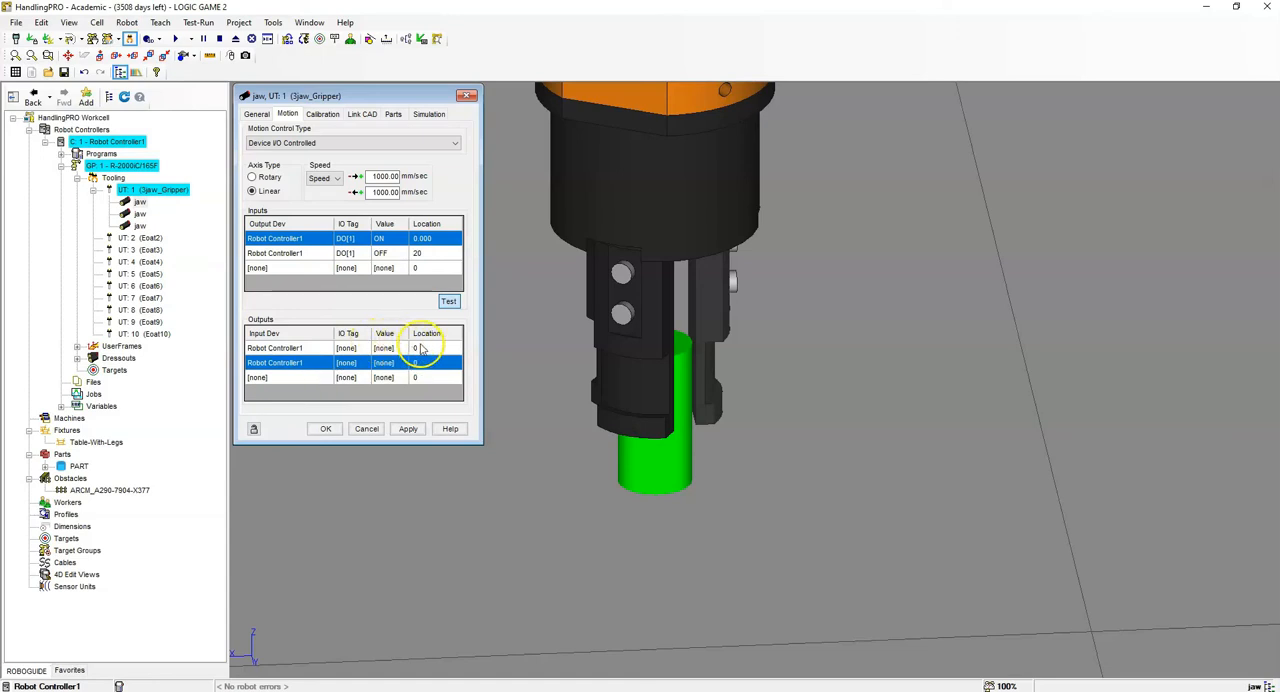
- Assign the I/O tags DI[1] and DI[2] to the first jaw's two feedback outputs
left_click(366, 348)
left_click(366, 348)
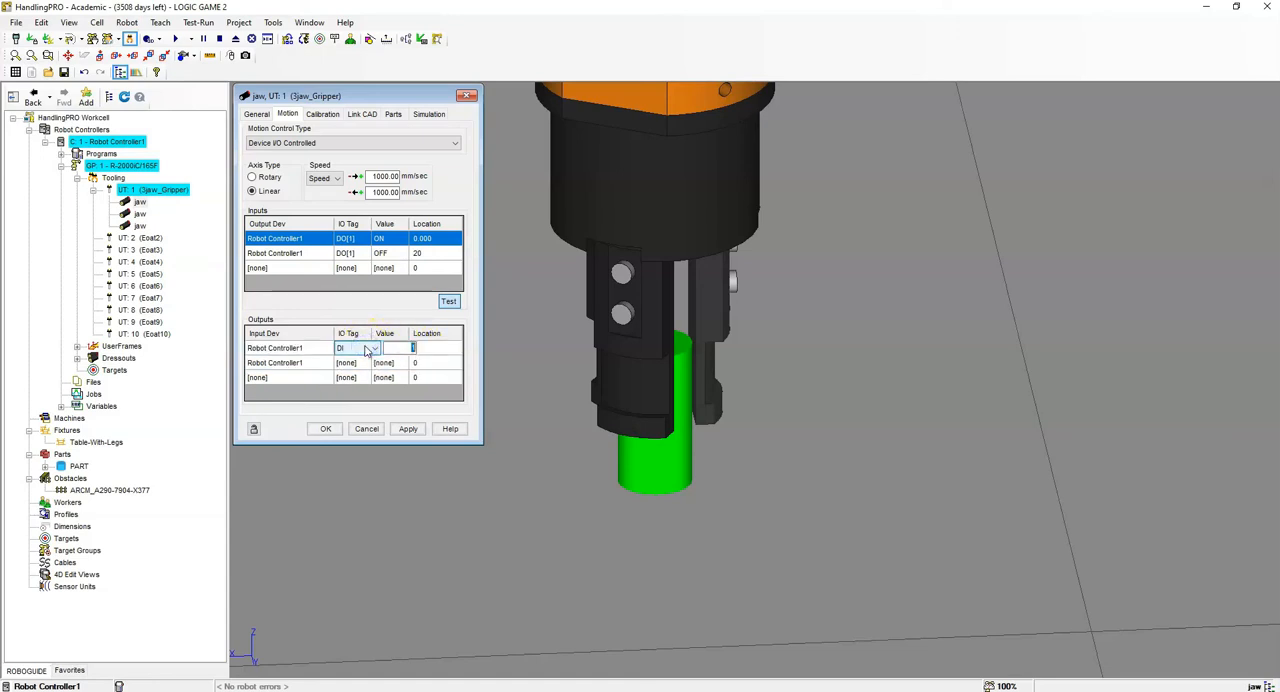
key("Return")
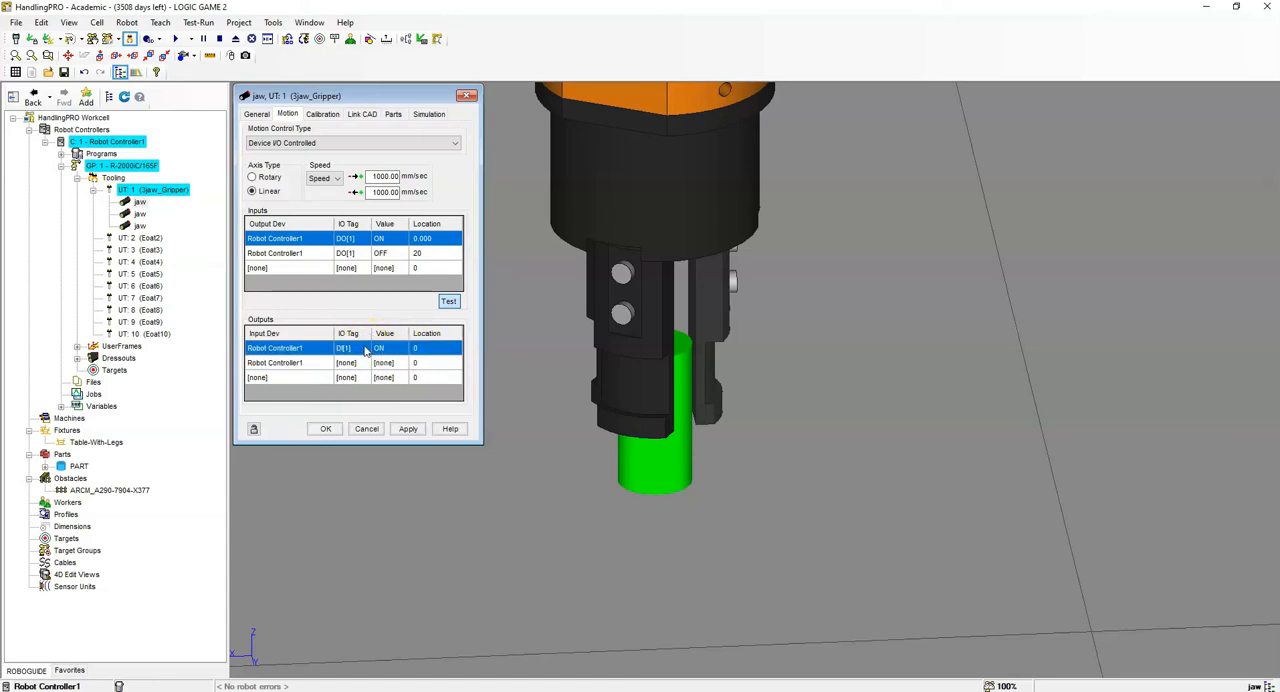
left_click(357, 363)
left_click(359, 365)
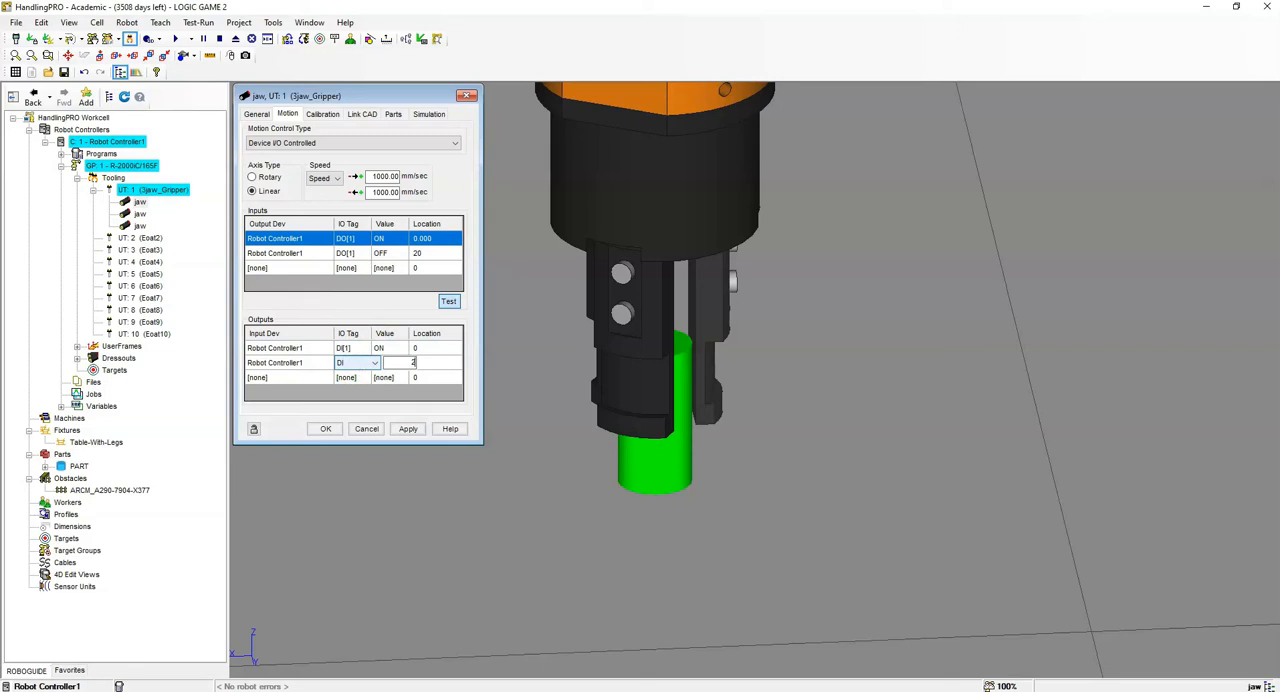
key("Return")
- Set the first jaw's DI[1] location to 0 and DI[2] location to 20, and apply the settings
double_click(432, 347)
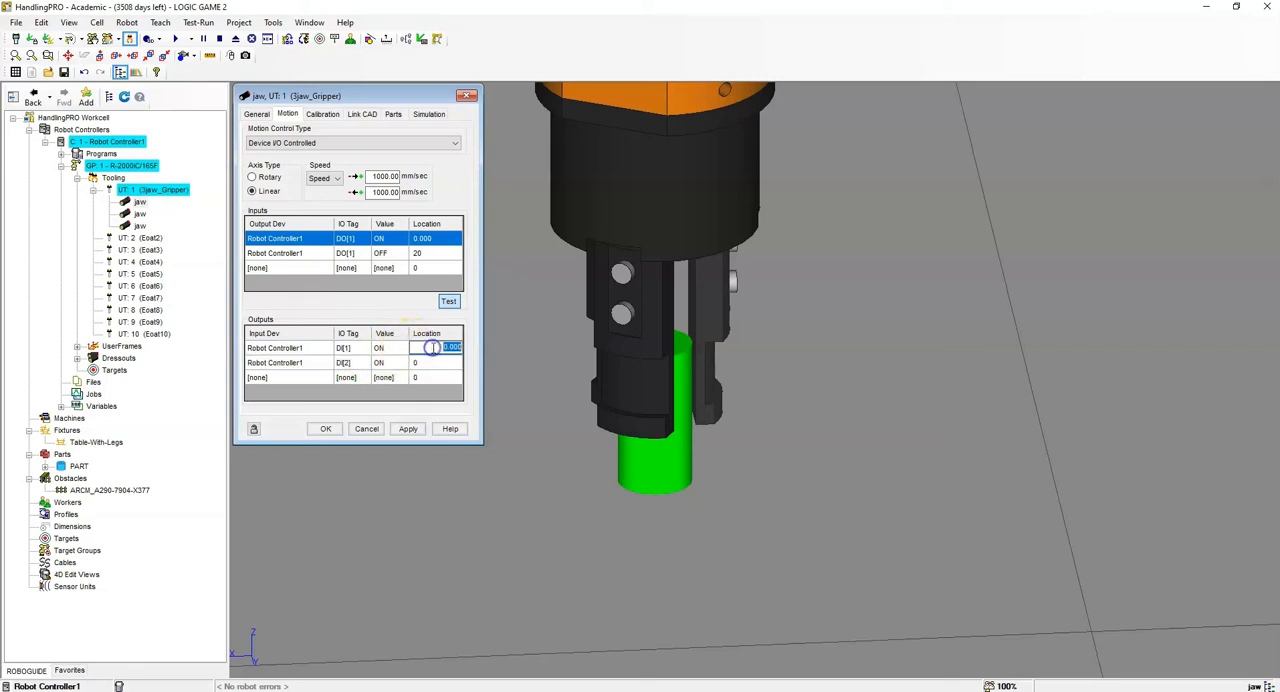
double_click(434, 362)
type("20")
key("Return")
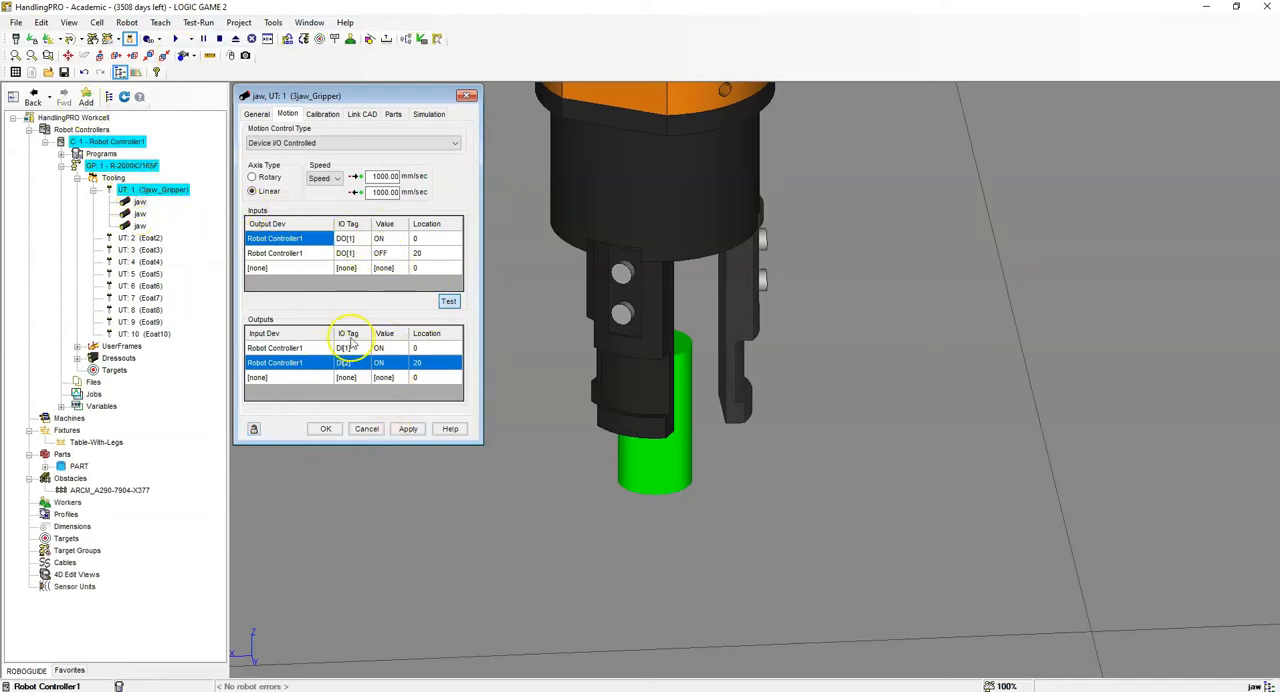
left_click(408, 428)
left_click(326, 429)
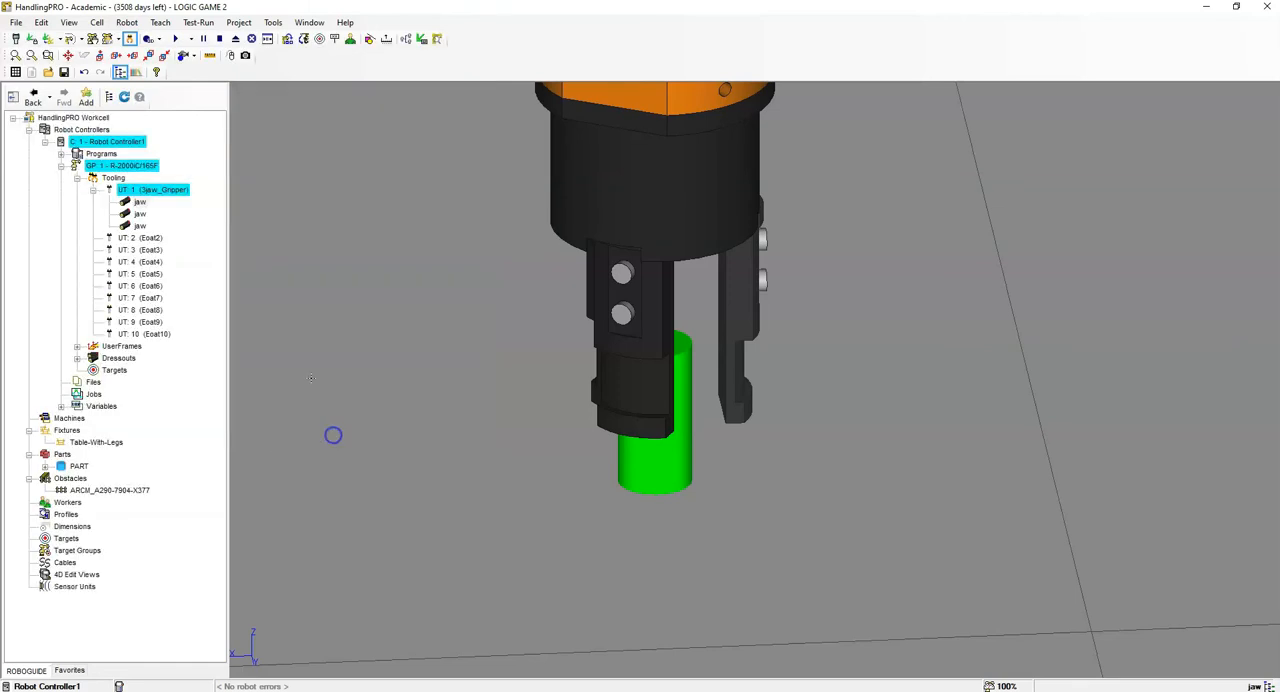
- Open the second jaw's properties and make its motion Device I/O Controlled with a linear axis
left_click(141, 213)
double_click(141, 213)
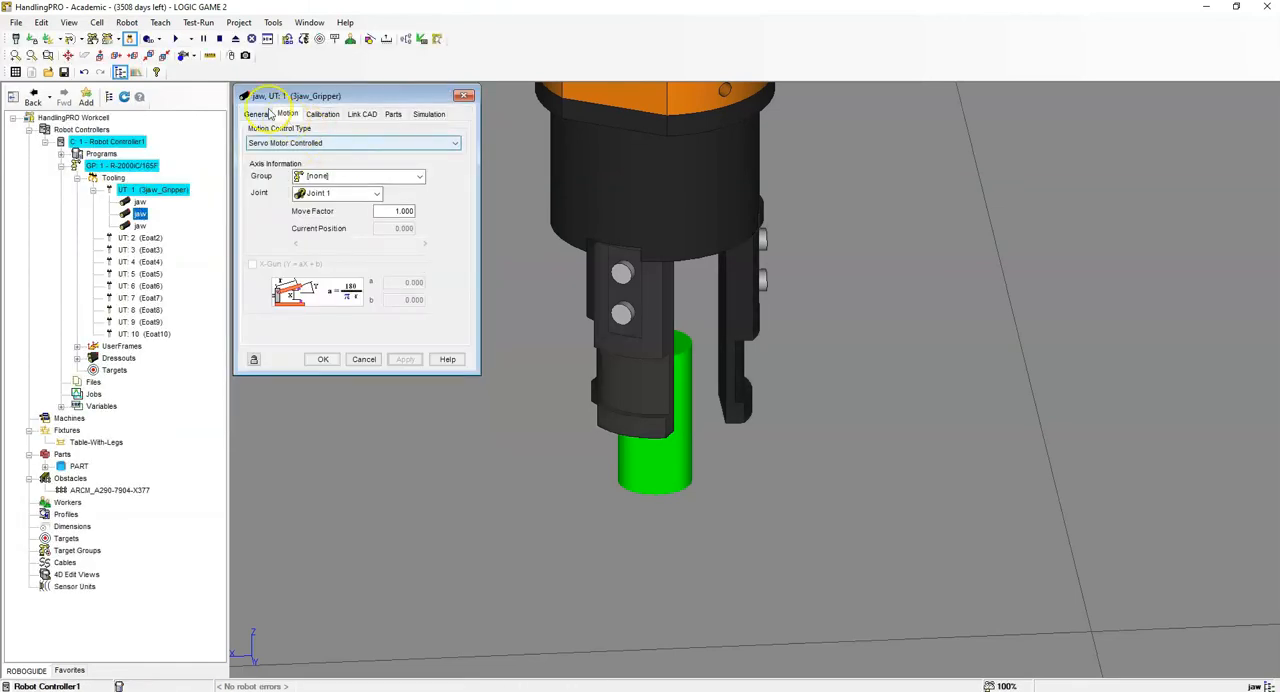
left_click(352, 143)
left_click(318, 166)
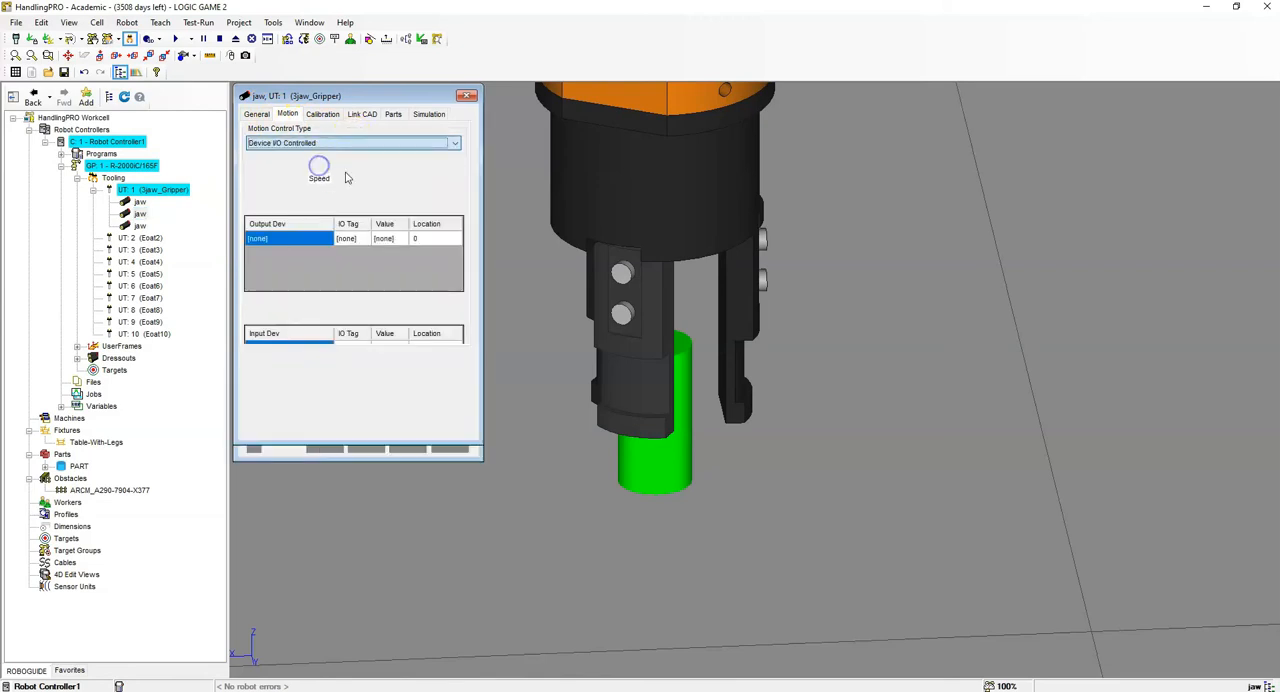
left_click(268, 191)
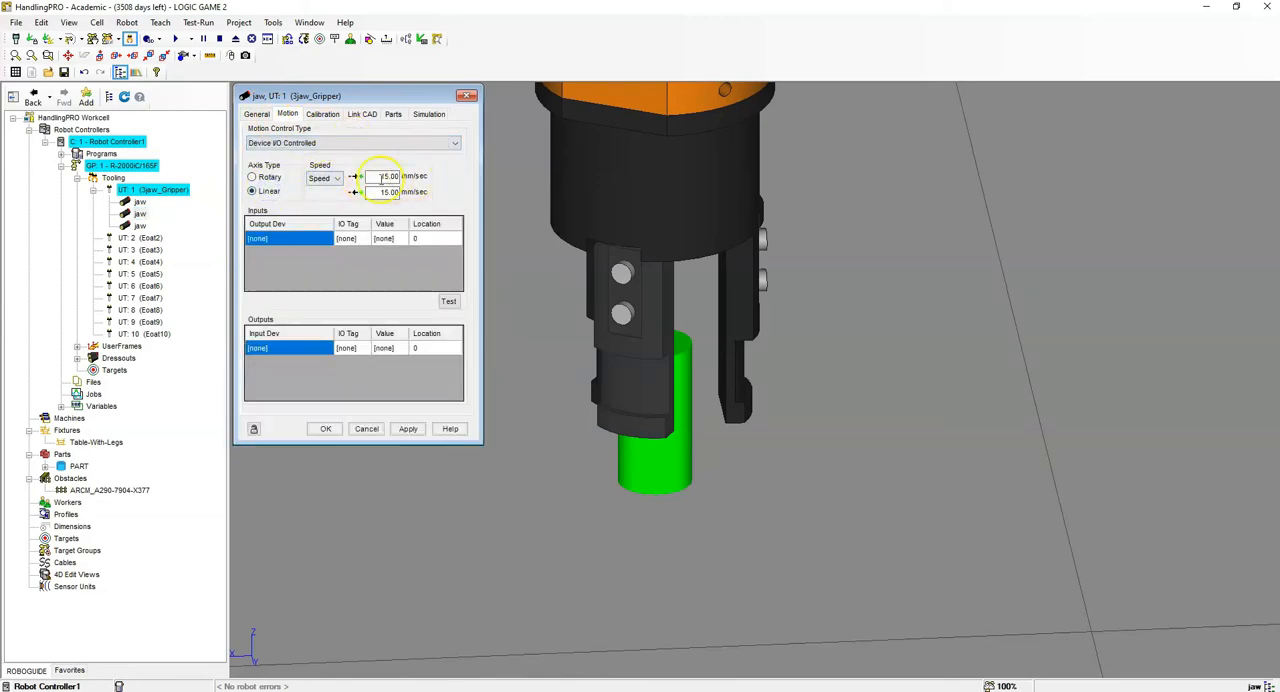
- Set both travel speeds of the second jaw to 1000 mm/sec
type("1000")
key("Return")
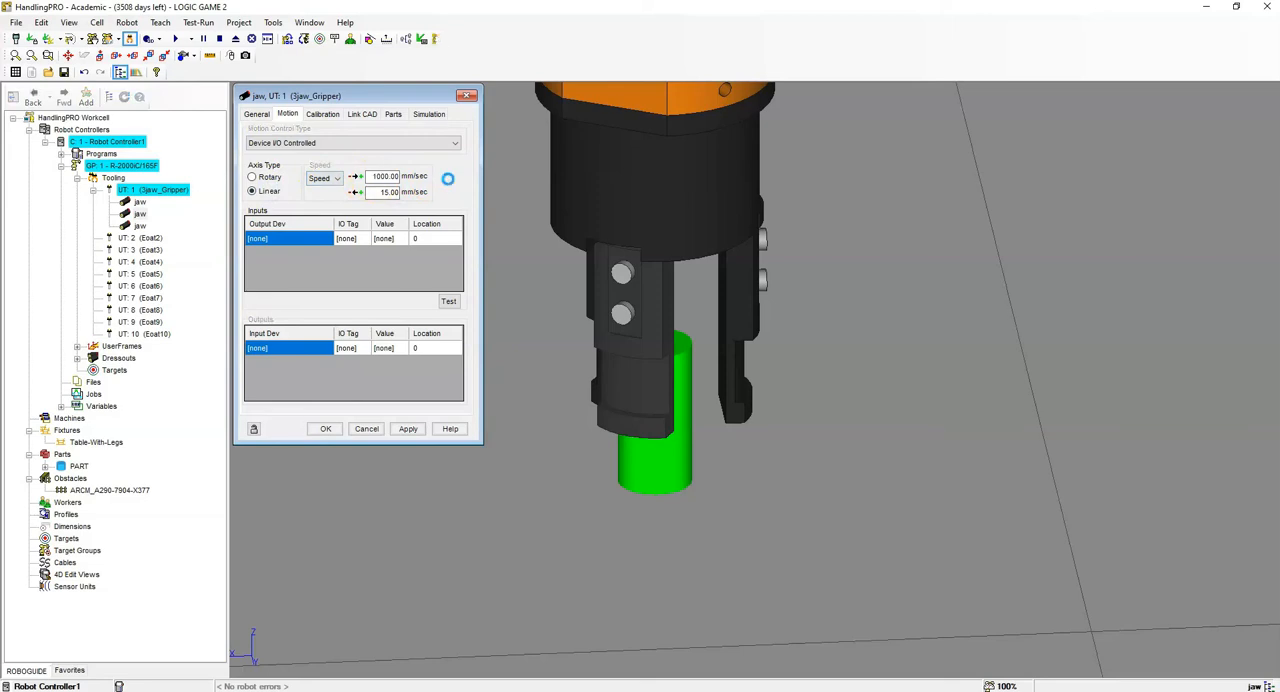
left_click_drag(378, 193, 515, 196)
type("1000")
key("Return")
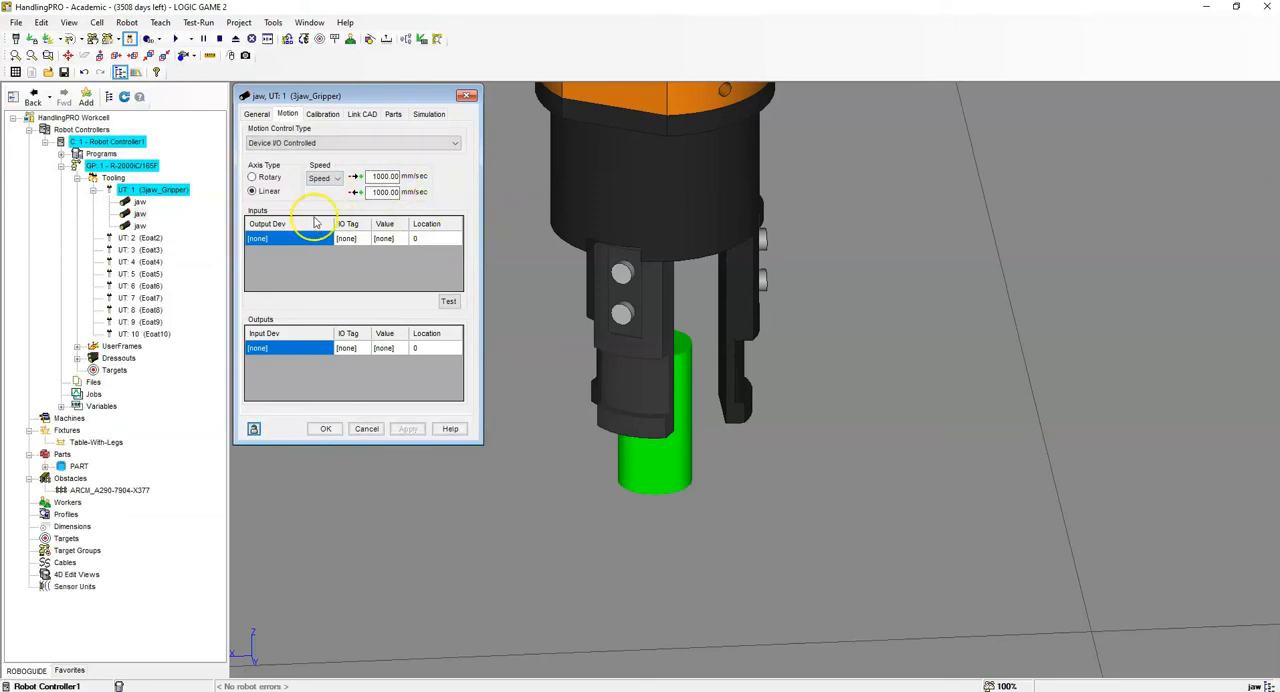
- Add two motion inputs to the second jaw with Robot Controller1 as the output device
left_click(320, 238)
left_click(320, 238)
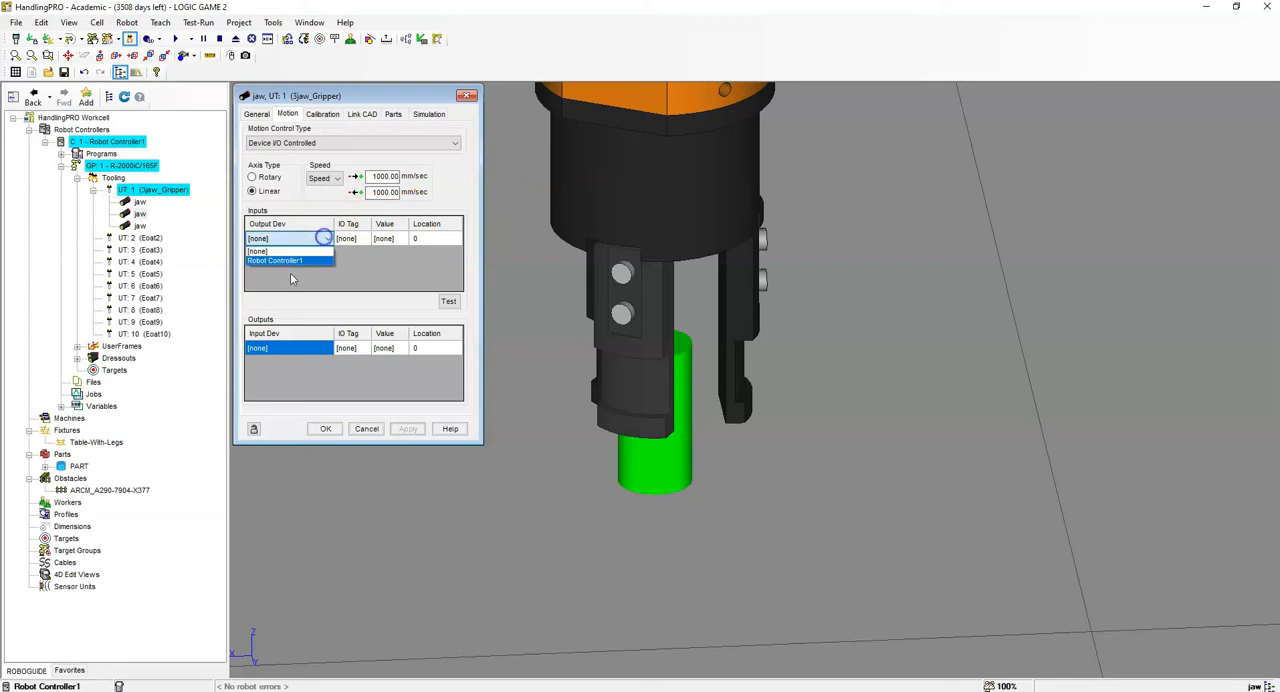
left_click(294, 261)
left_click(310, 253)
left_click(323, 254)
left_click(300, 268)
- Assign the I/O tag DO[1] to both motion inputs of the second jaw
left_click(358, 239)
left_click(360, 240)
left_click(360, 255)
left_click(354, 256)
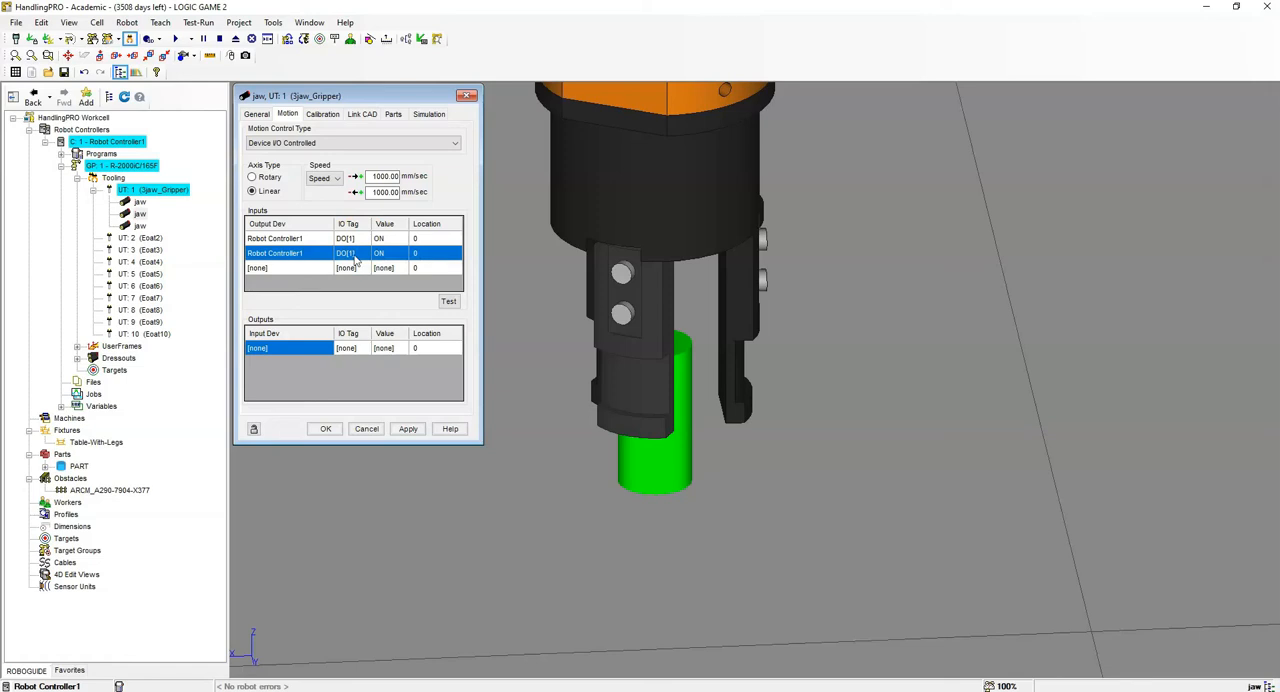
- Set the second jaw's second motion input to OFF with location 20 and accept its properties
left_click(381, 256)
left_click(404, 256)
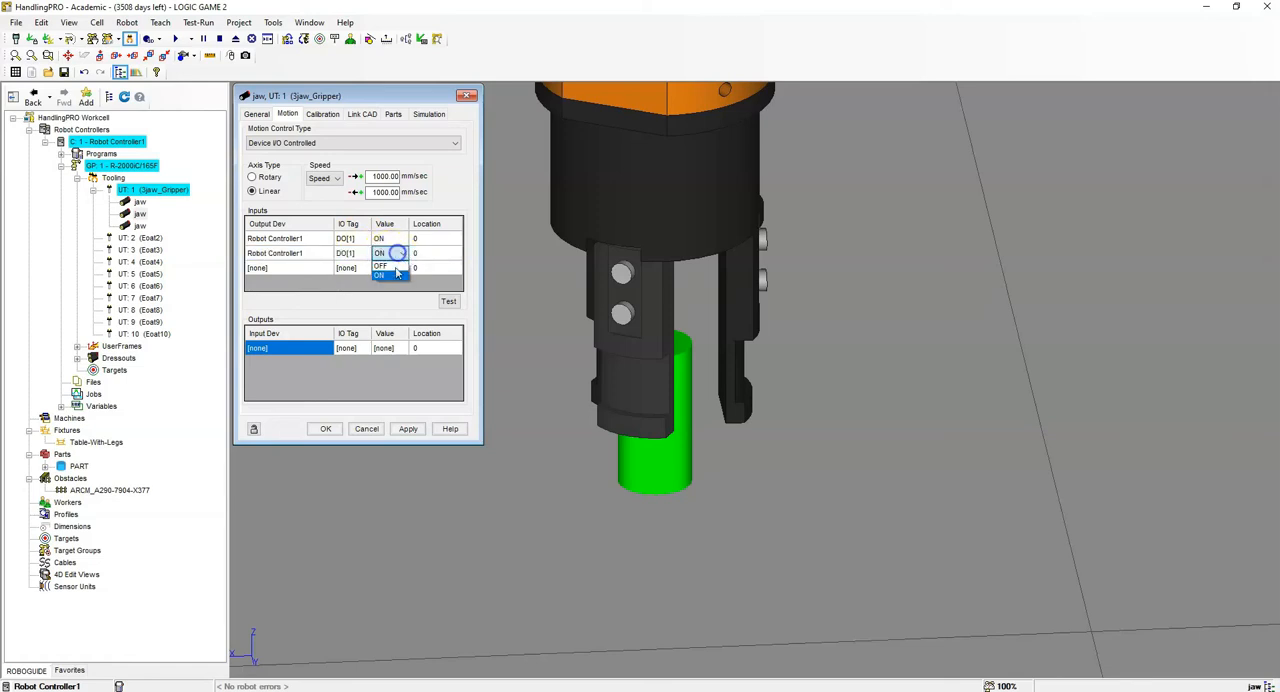
left_click(393, 277)
left_click(423, 257)
left_click(423, 256)
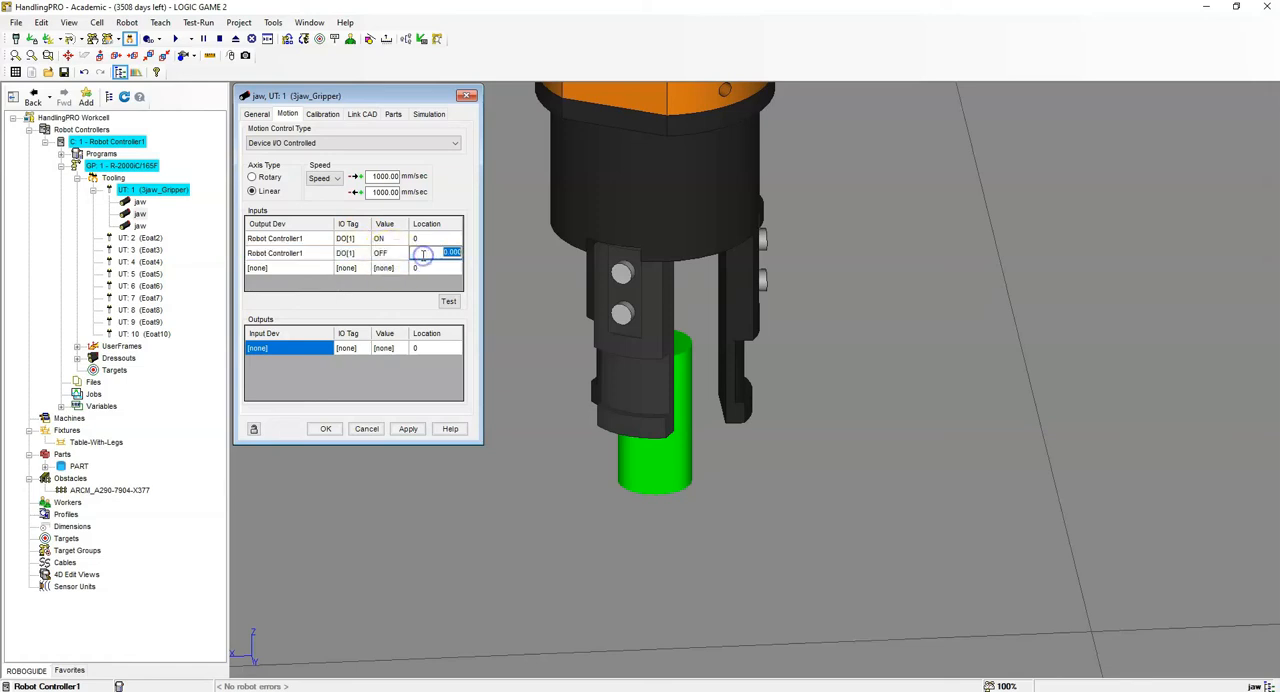
key("Return")
right_click_drag(767, 317, 967, 311)
scroll(893, 313, "down", 3)
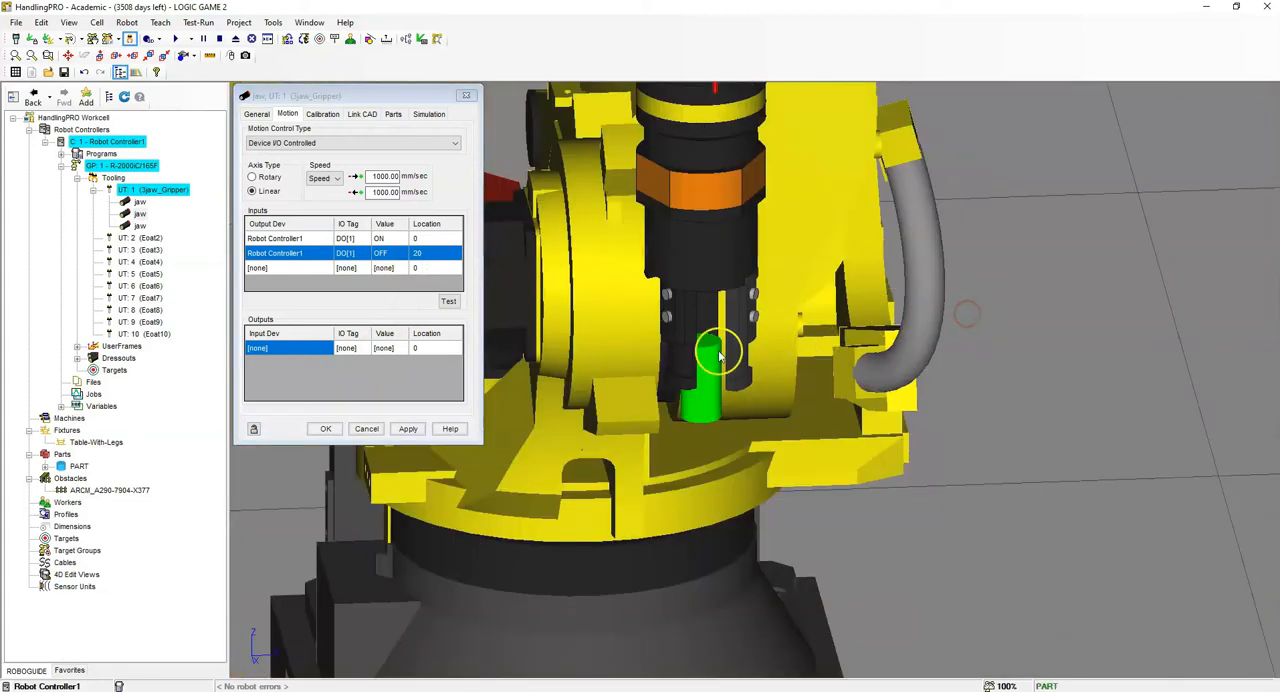
scroll(688, 340, "up", 3)
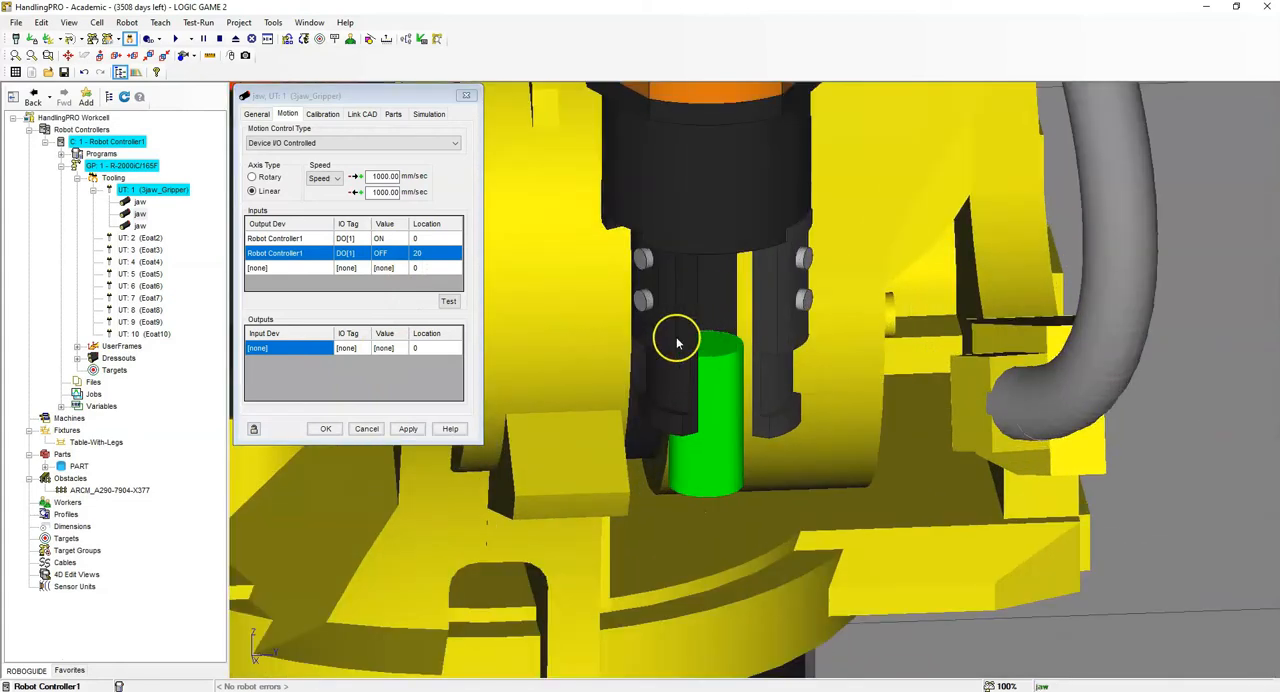
left_click(325, 428)
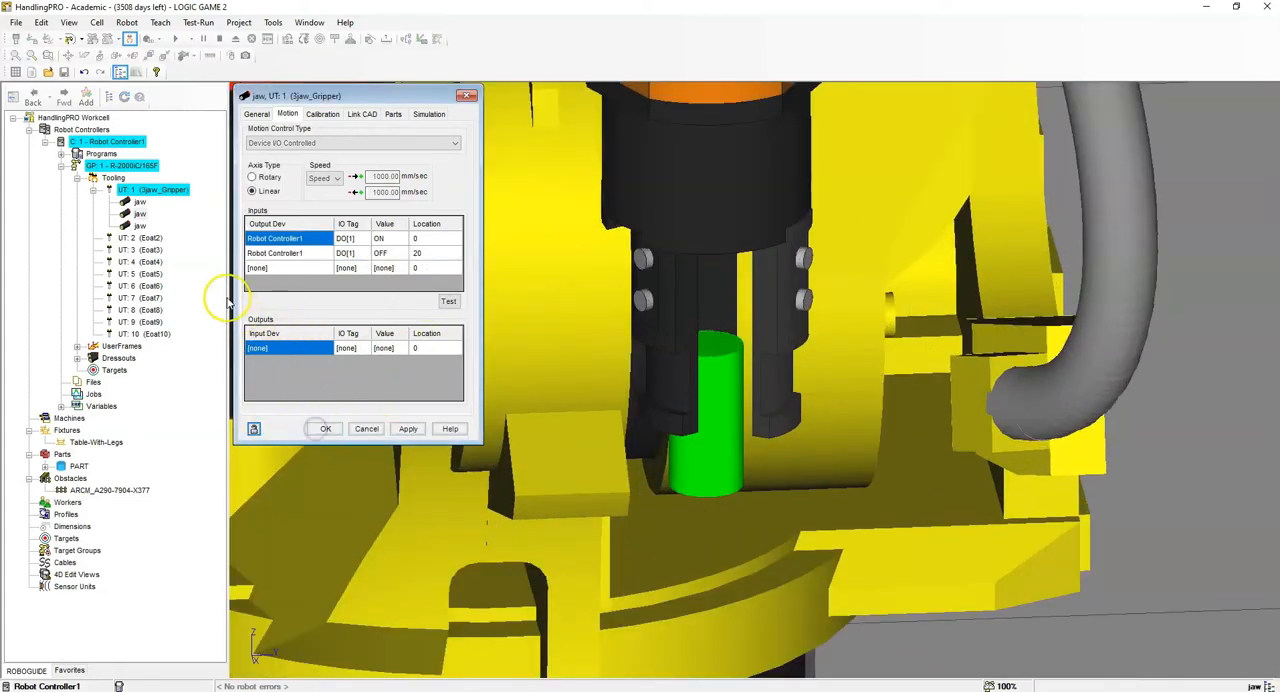
- Open the third jaw's properties and make its motion Device I/O Controlled with a linear axis
double_click(137, 225)
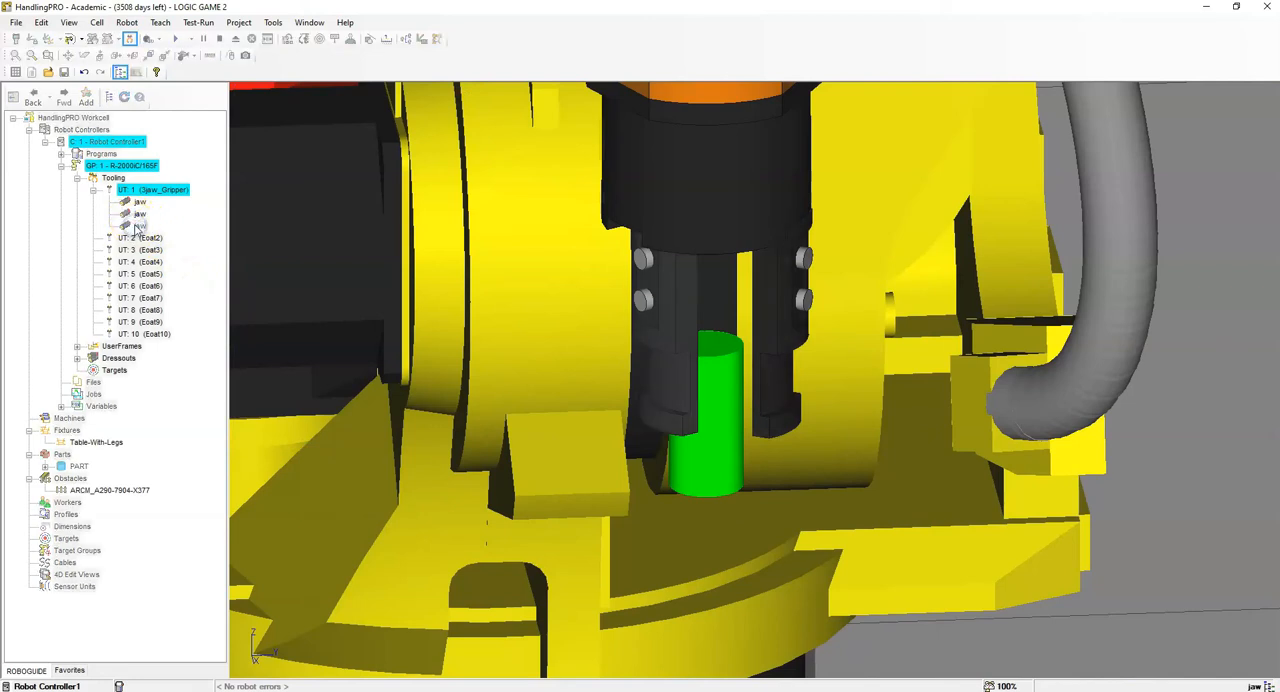
left_click(285, 143)
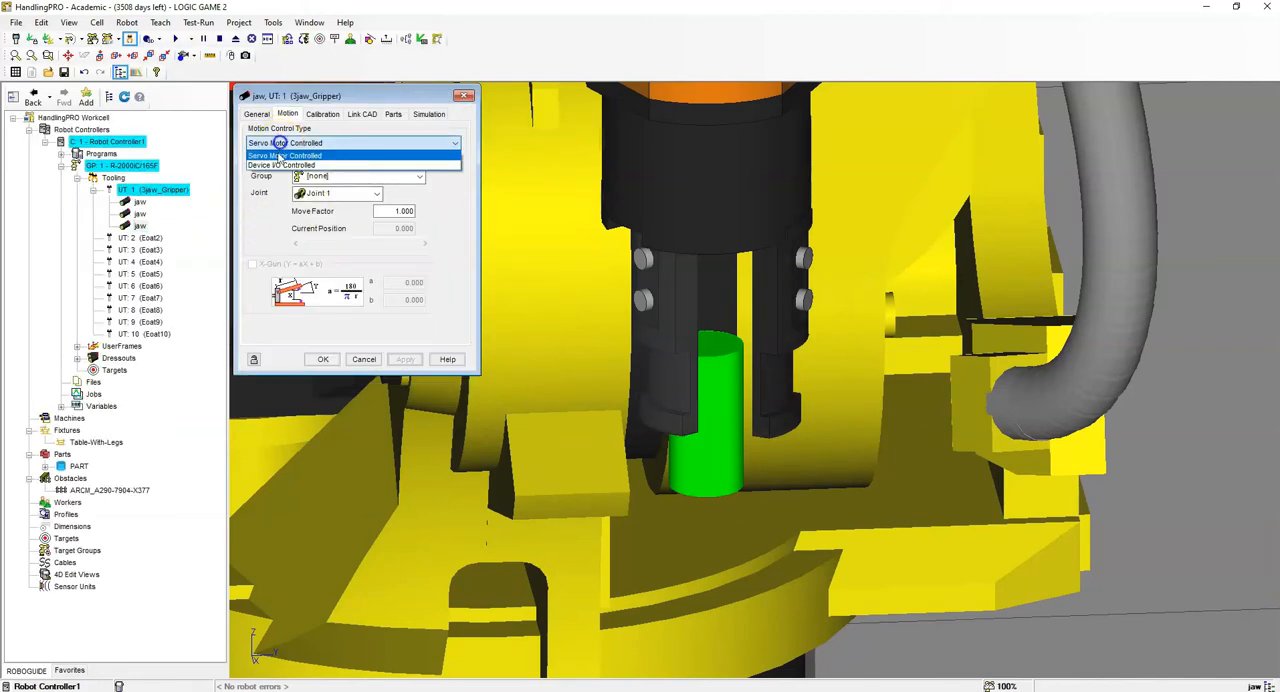
left_click(284, 158)
left_click(285, 143)
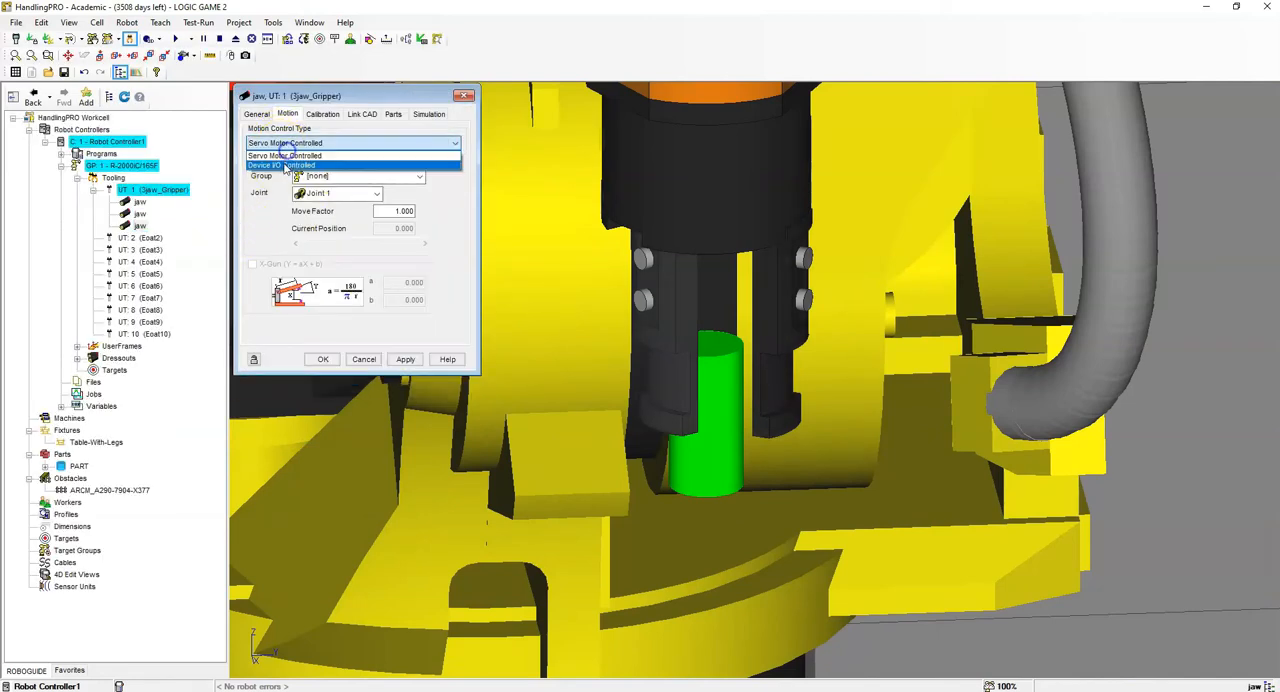
left_click(285, 163)
left_click(257, 191)
- Set both travel speeds of the third jaw to 1000 mm/sec
double_click(400, 177)
type("10")
key("Return")
double_click(390, 192)
type("1000")
key("Return")
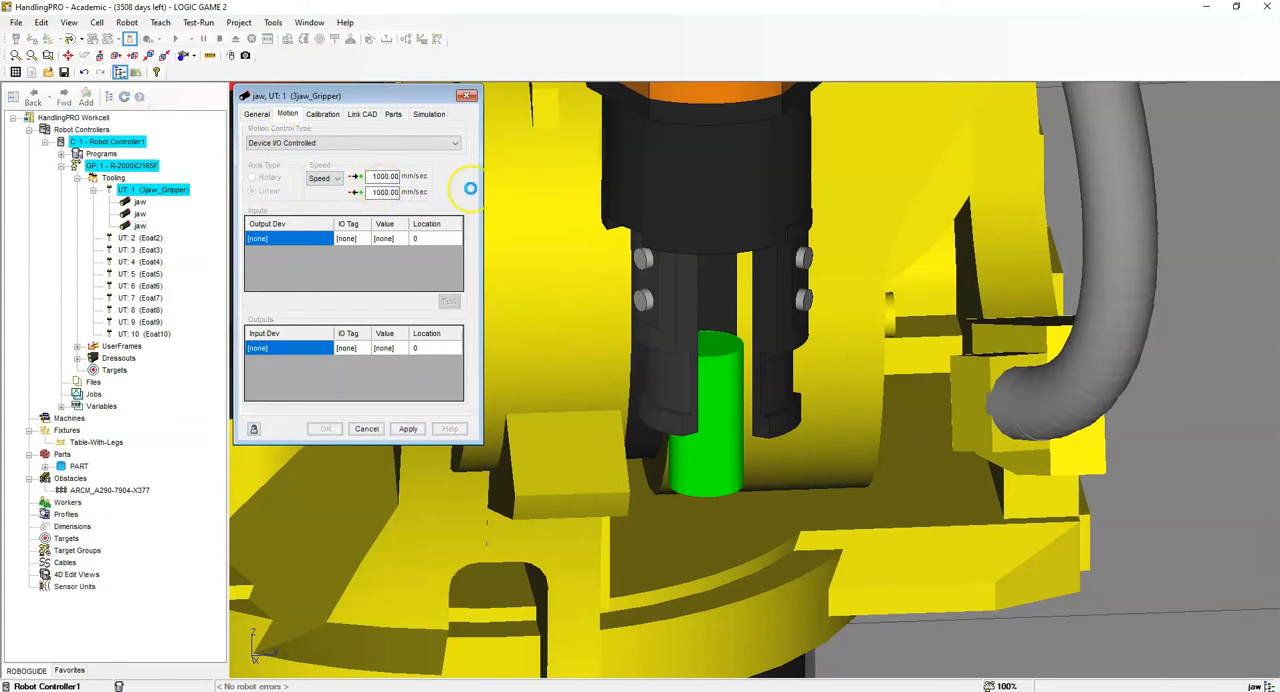
- Add two motion inputs to the third jaw with Robot Controller1 as output device and I/O tag DO[1]
left_click(306, 238)
left_click(303, 258)
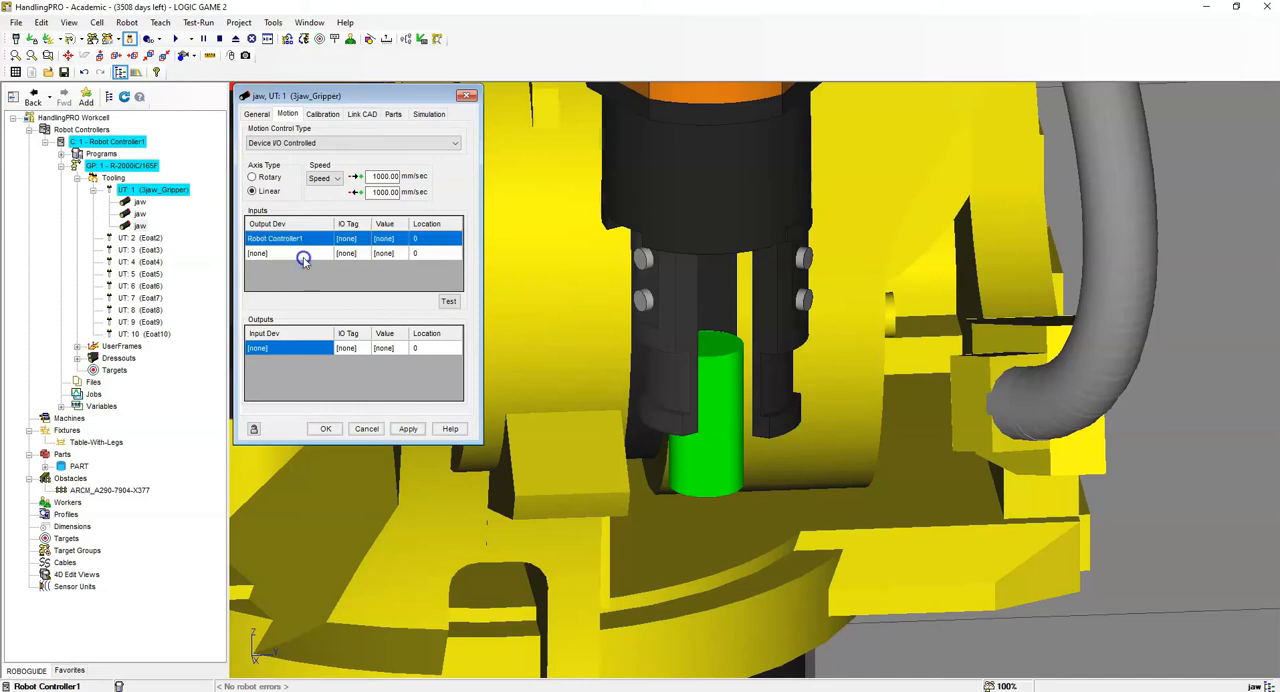
left_click(305, 253)
left_click(305, 273)
left_click(346, 240)
left_click(353, 254)
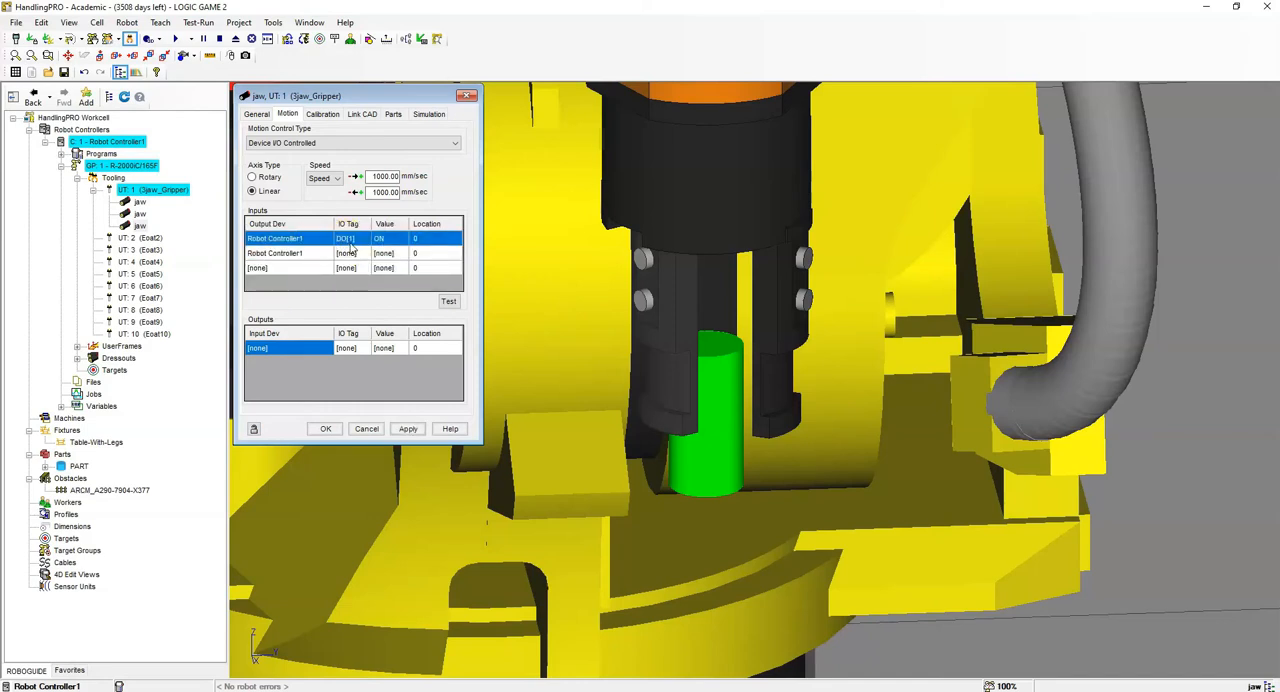
- Set the third jaw's second motion input to OFF with location 20 and accept its properties
left_click(435, 256)
left_click(393, 256)
left_click(399, 254)
left_click(395, 265)
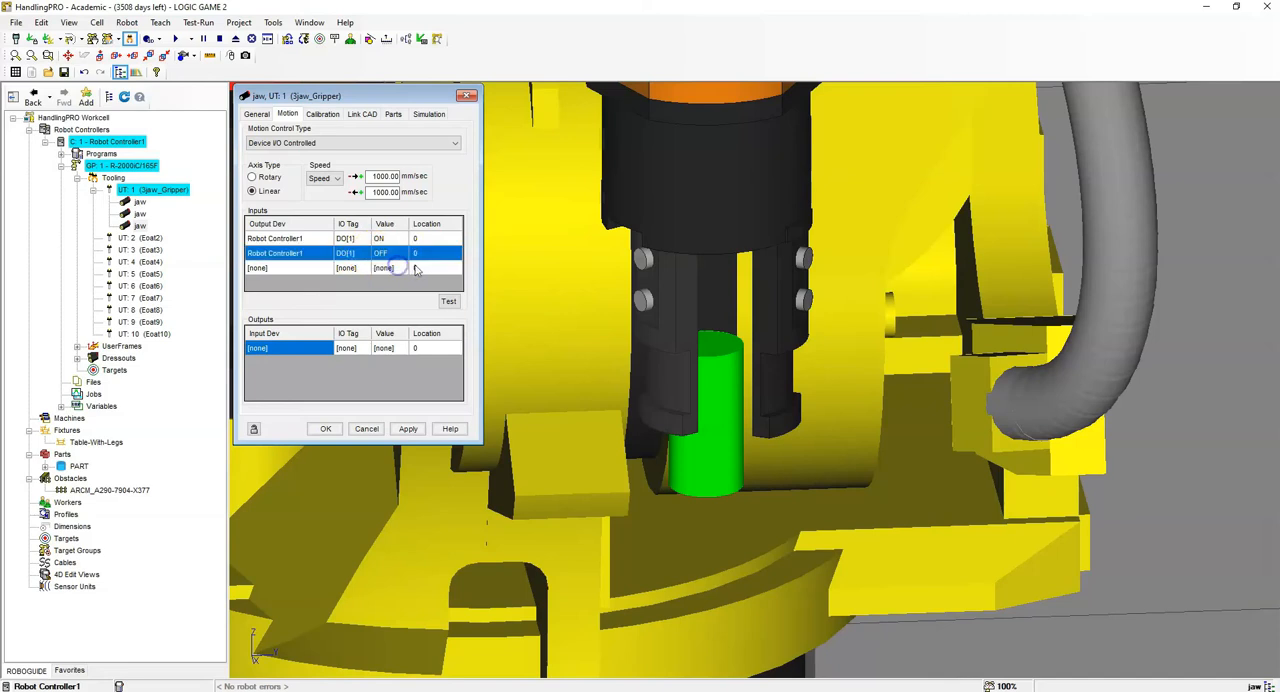
left_click(446, 254)
type("20")
left_click(434, 277)
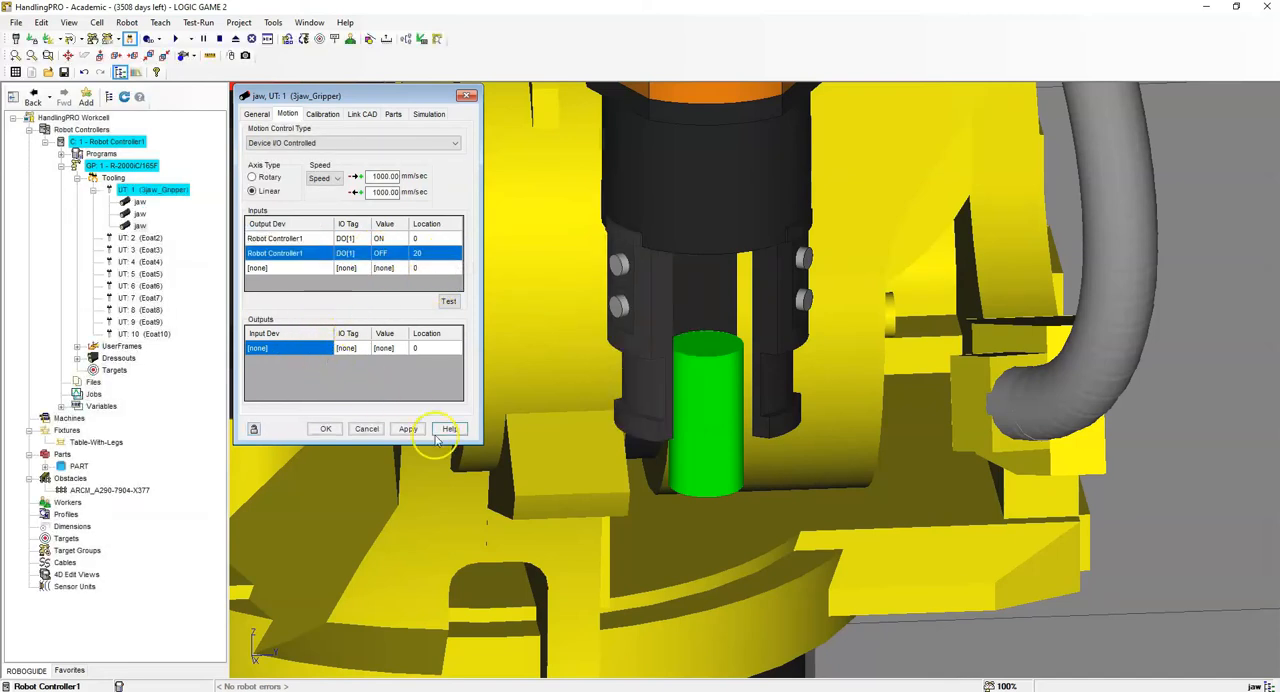
left_click(326, 428)
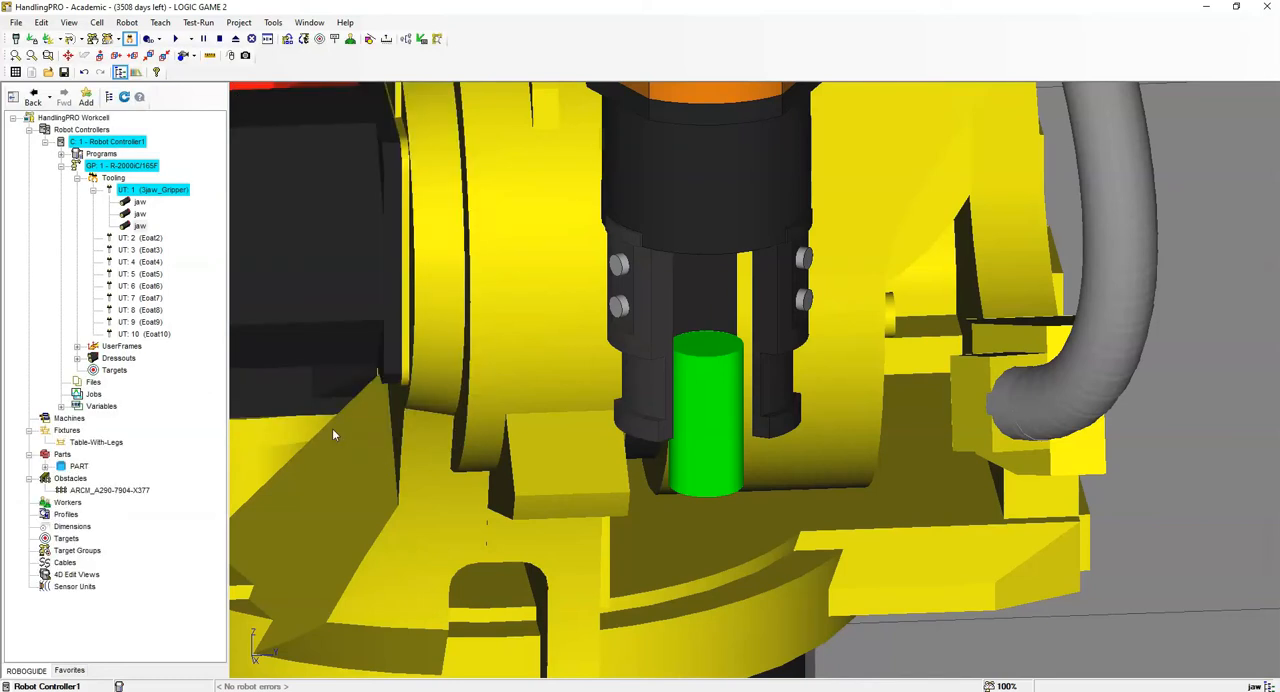
- Create a simulation program named GRIPPER_OPEN
right_click_drag(608, 357, 541, 384)
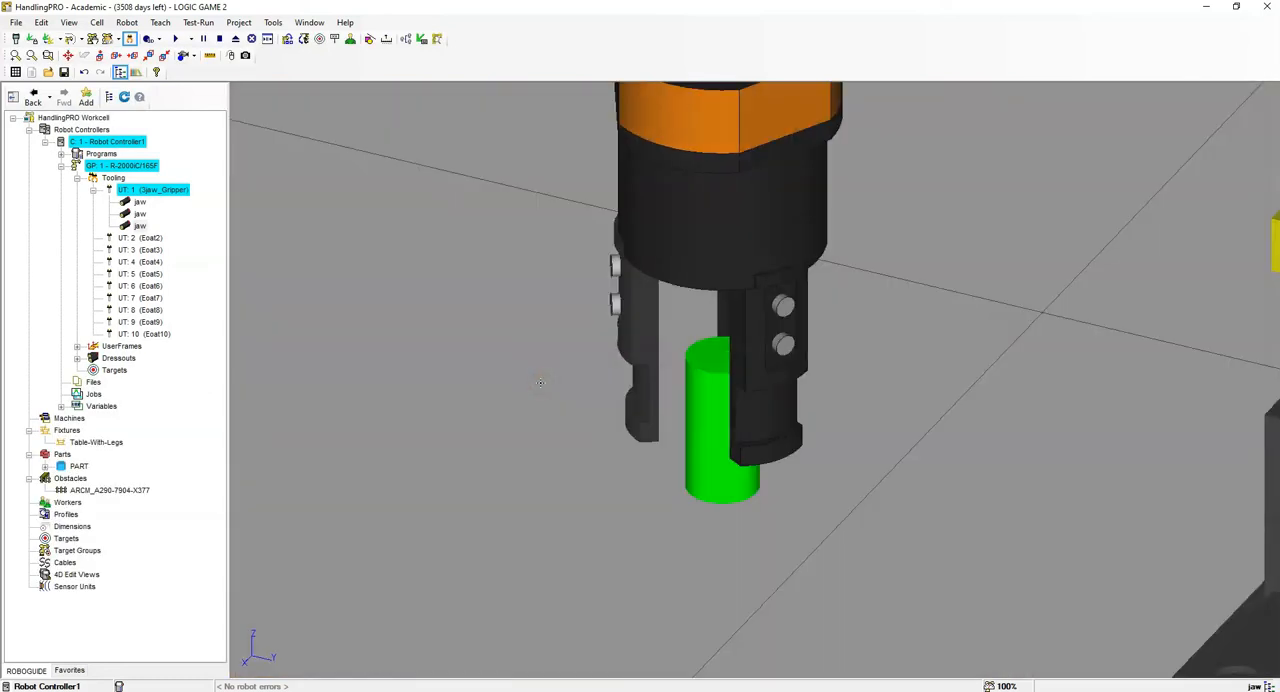
scroll(758, 306, "down", 5)
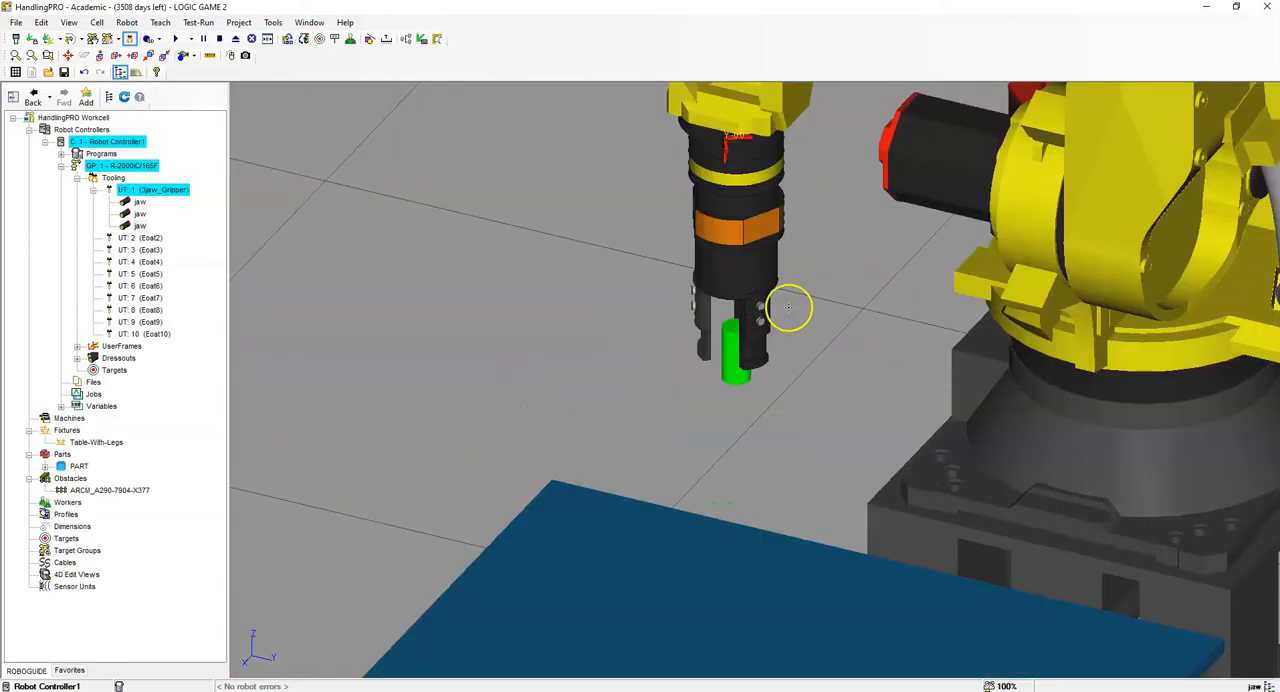
scroll(788, 306, "up", 3)
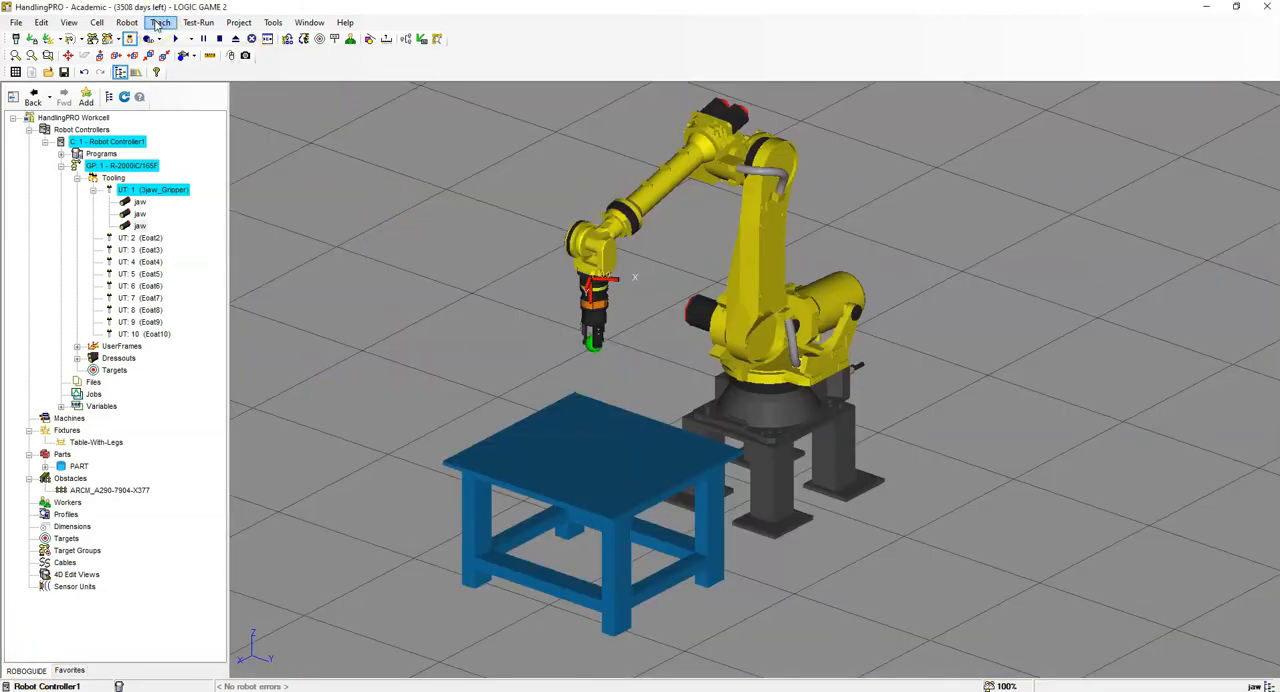
left_click(158, 23)
left_click(200, 52)
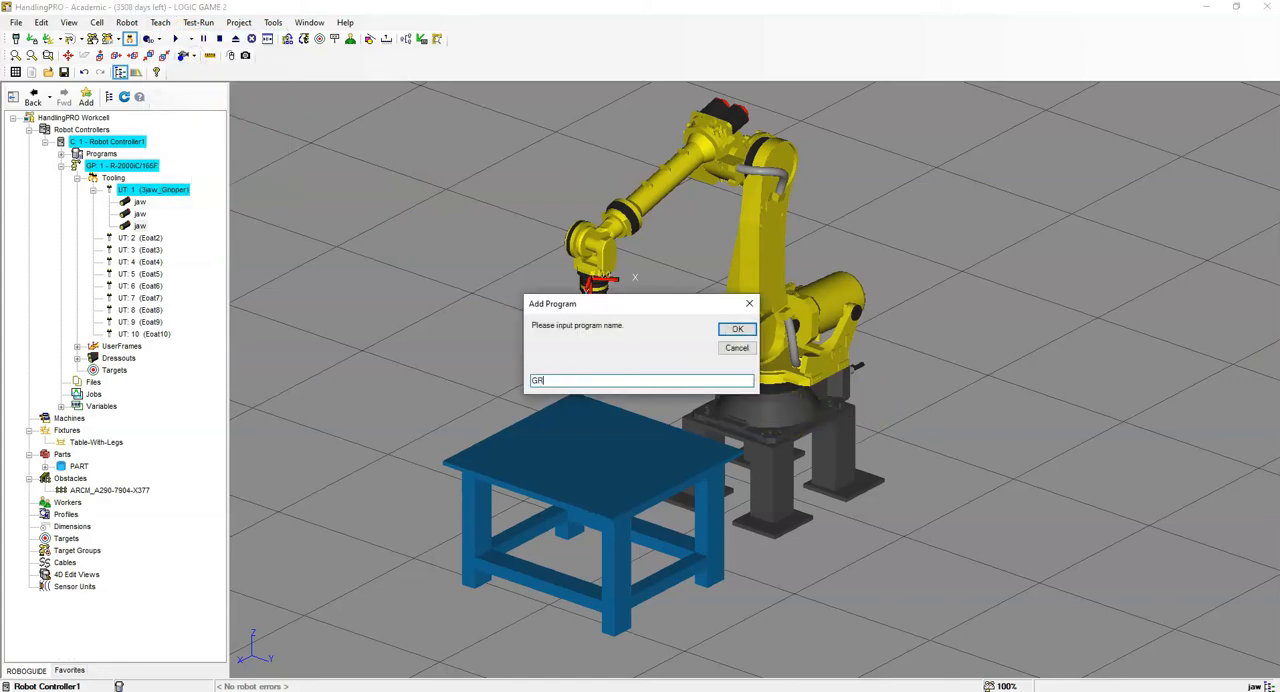
type("GRIPPER_OPEN")
key("Return")
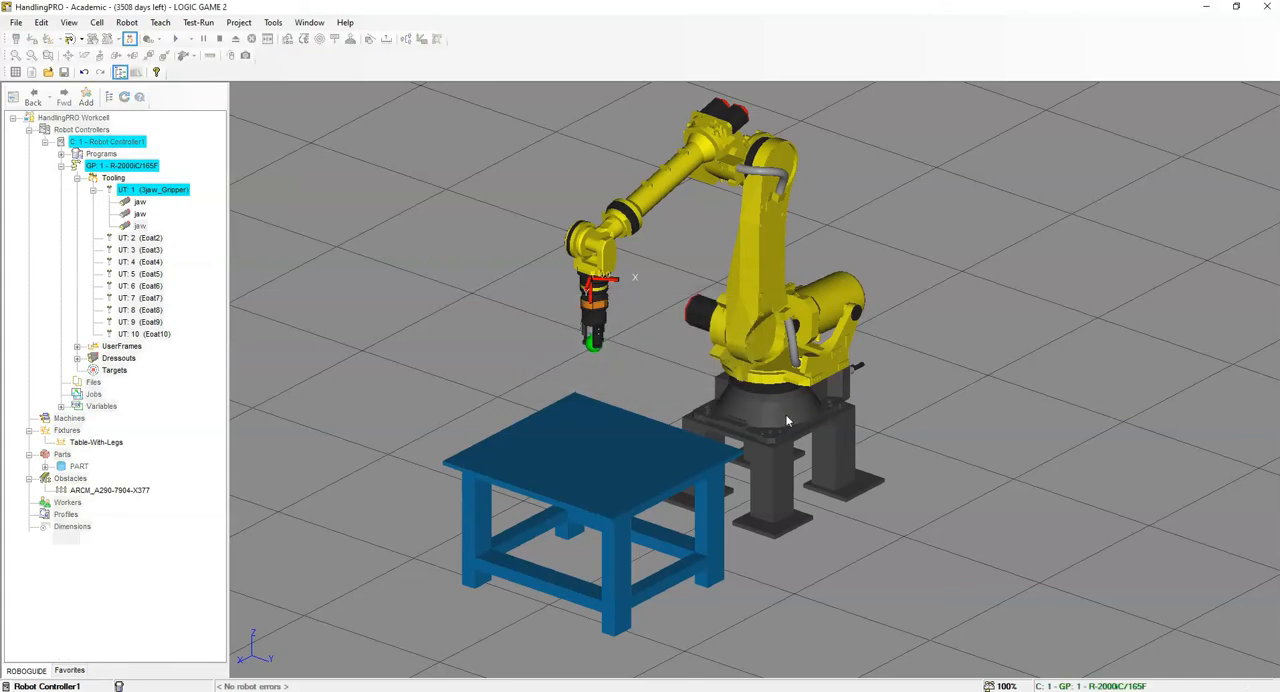
- Insert a digital output instruction in GRIPPER_OPEN that sets DO[1] to OFF
left_click(984, 302)
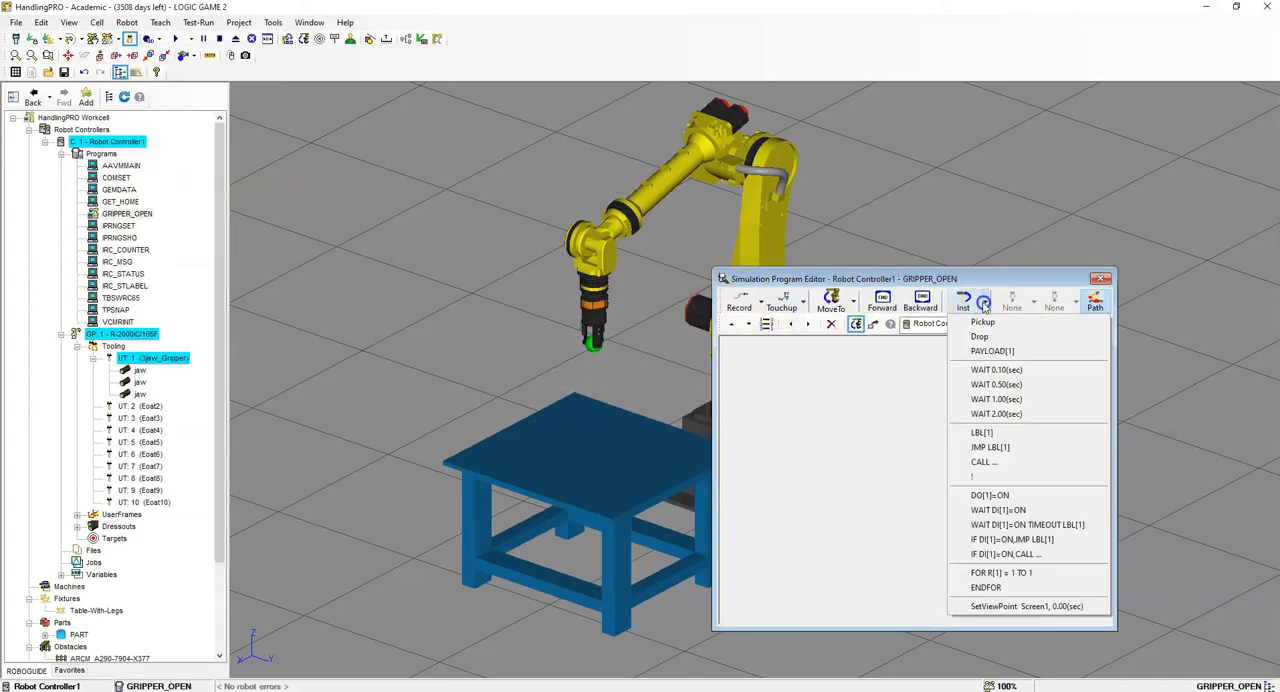
left_click(993, 497)
left_click(862, 344)
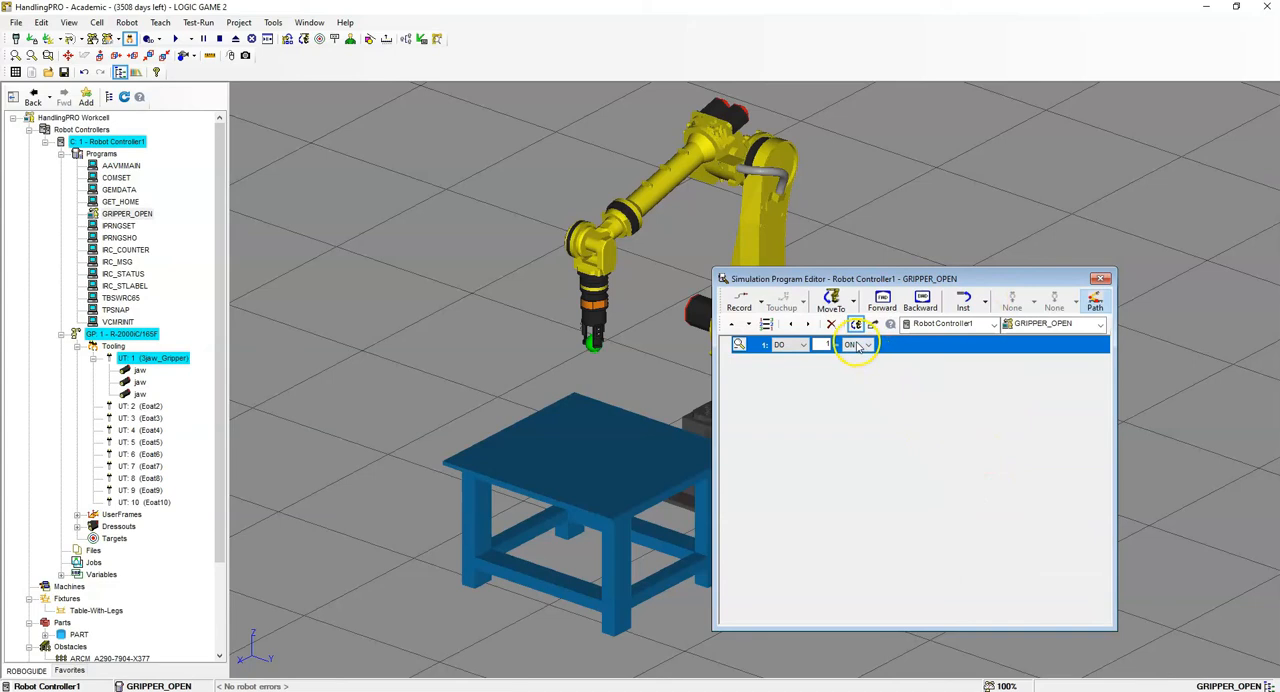
left_click(851, 357)
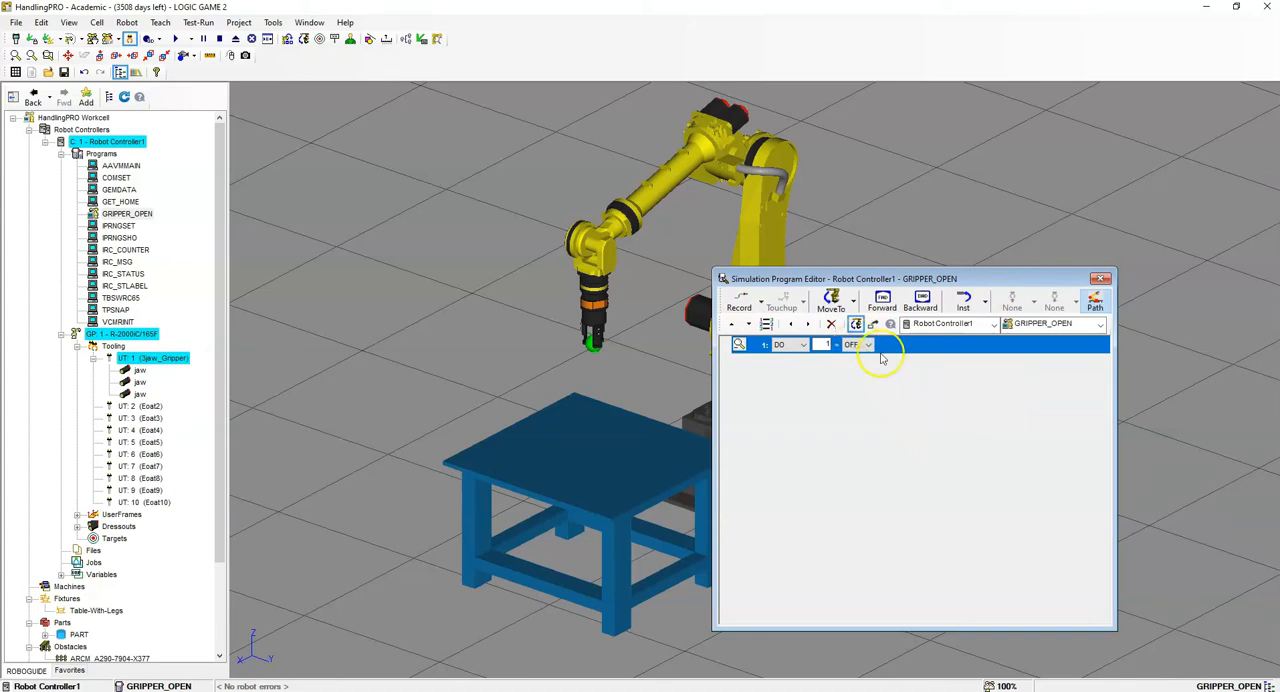
- Add the instruction WAIT DI[2]=ON to GRIPPER_OPEN, and run the program
left_click(984, 302)
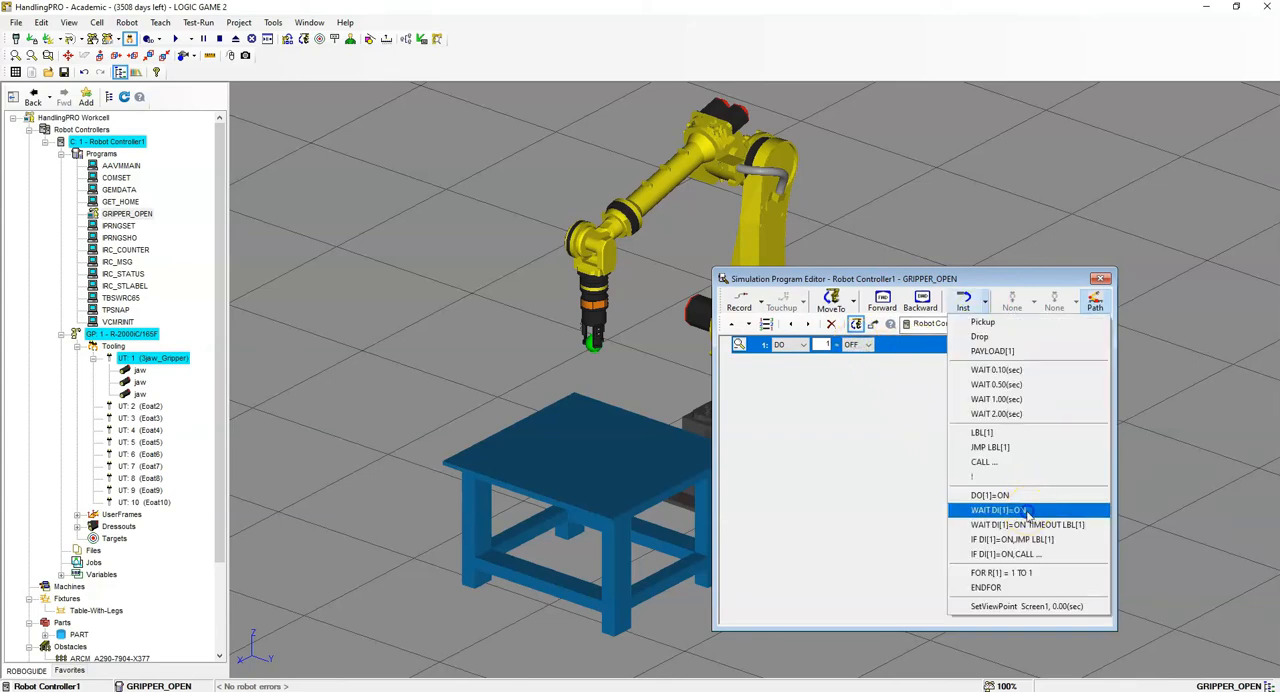
left_click(1028, 511)
type("2")
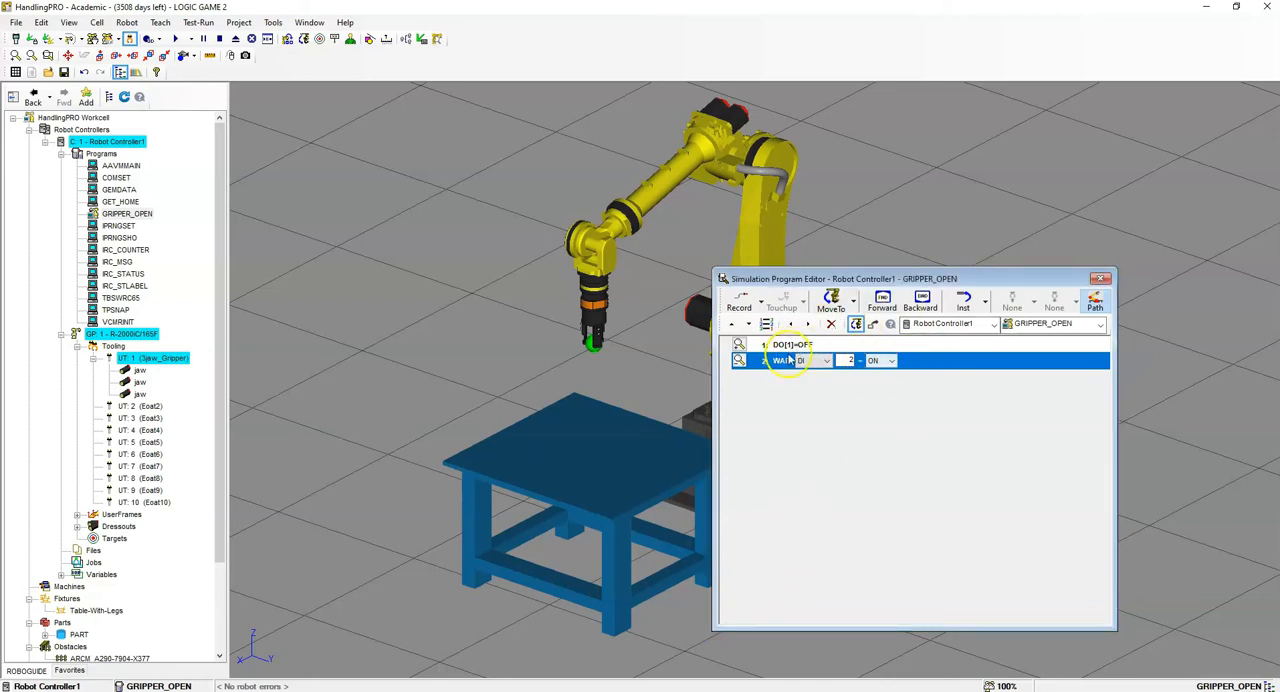
left_click(178, 38)
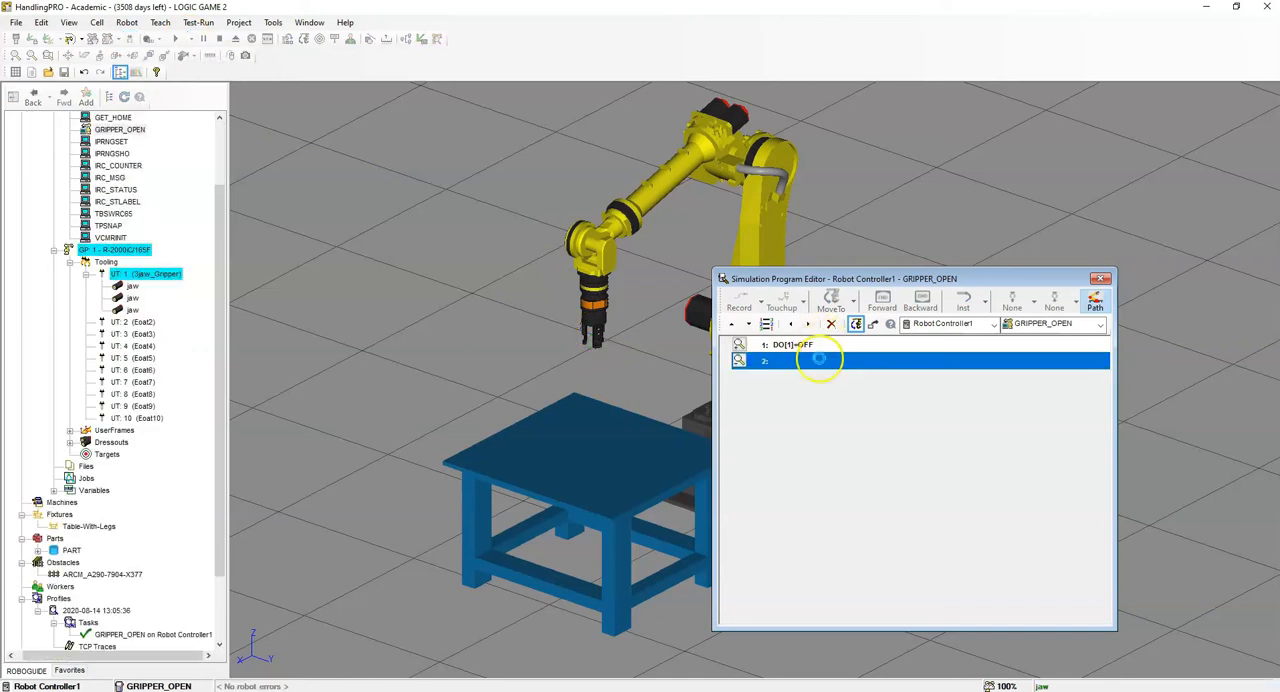
left_click(1100, 278)
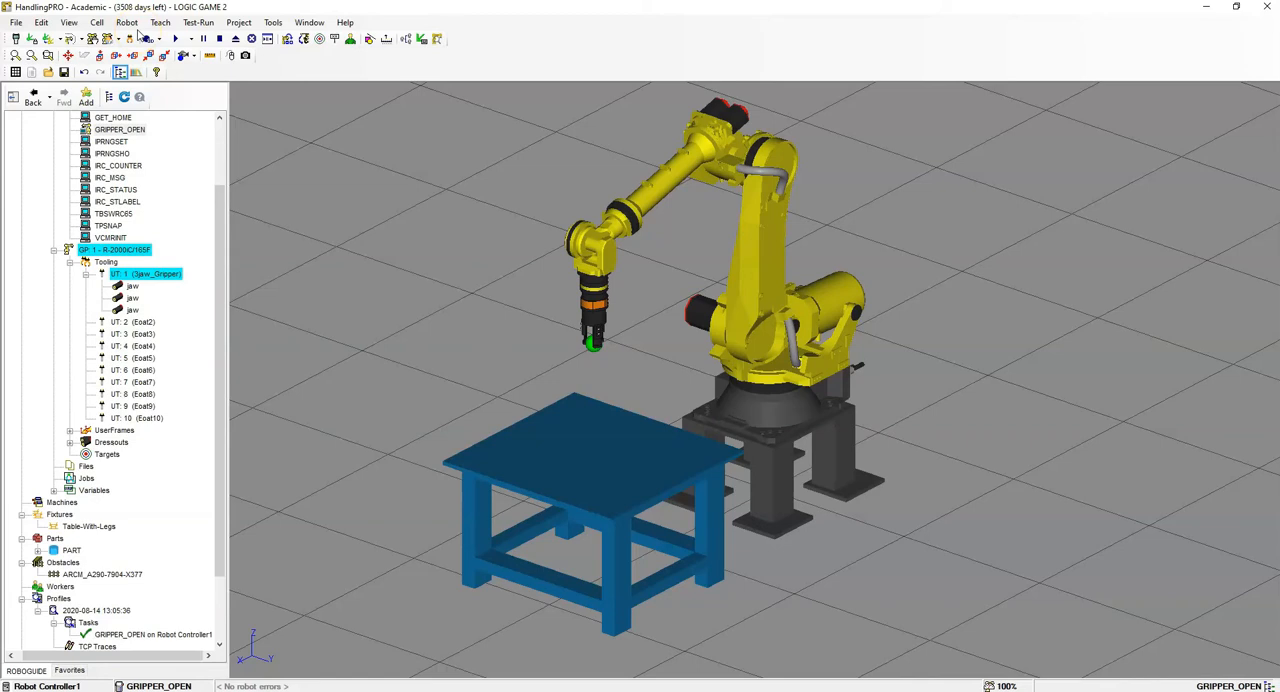
- Create a simulation program named GRIPPER_CLOSE and insert the instruction DO[1]=ON
left_click(162, 23)
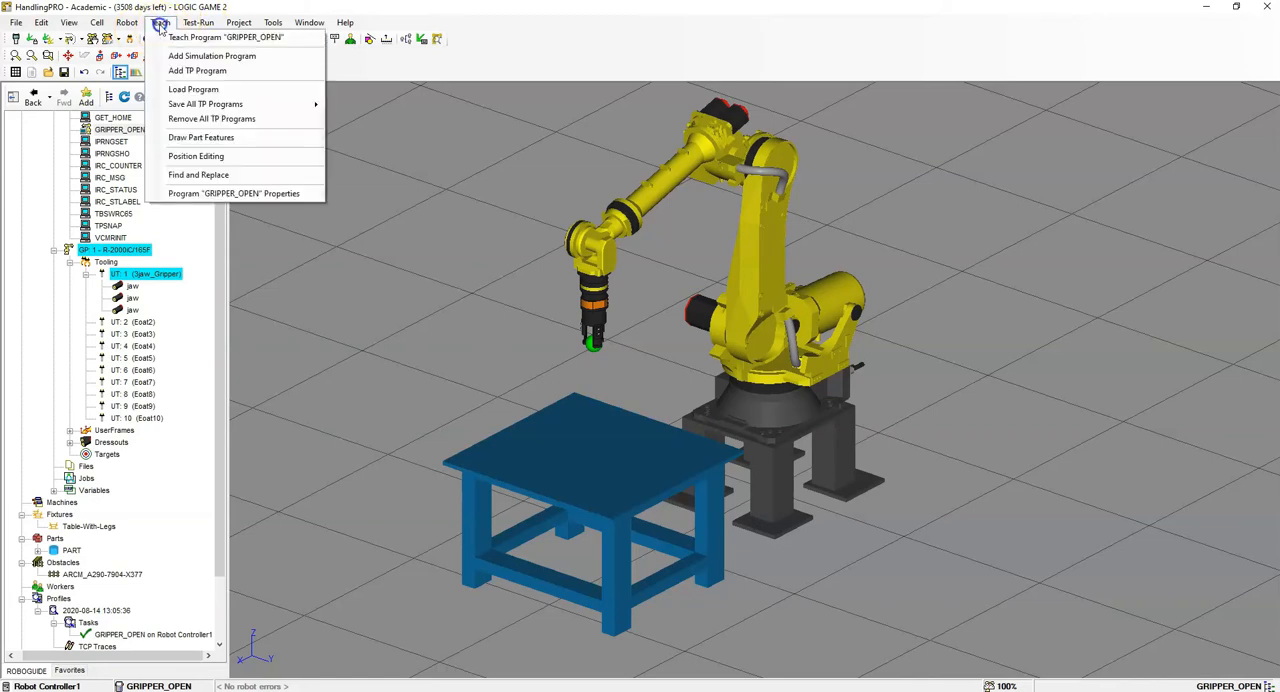
left_click(168, 56)
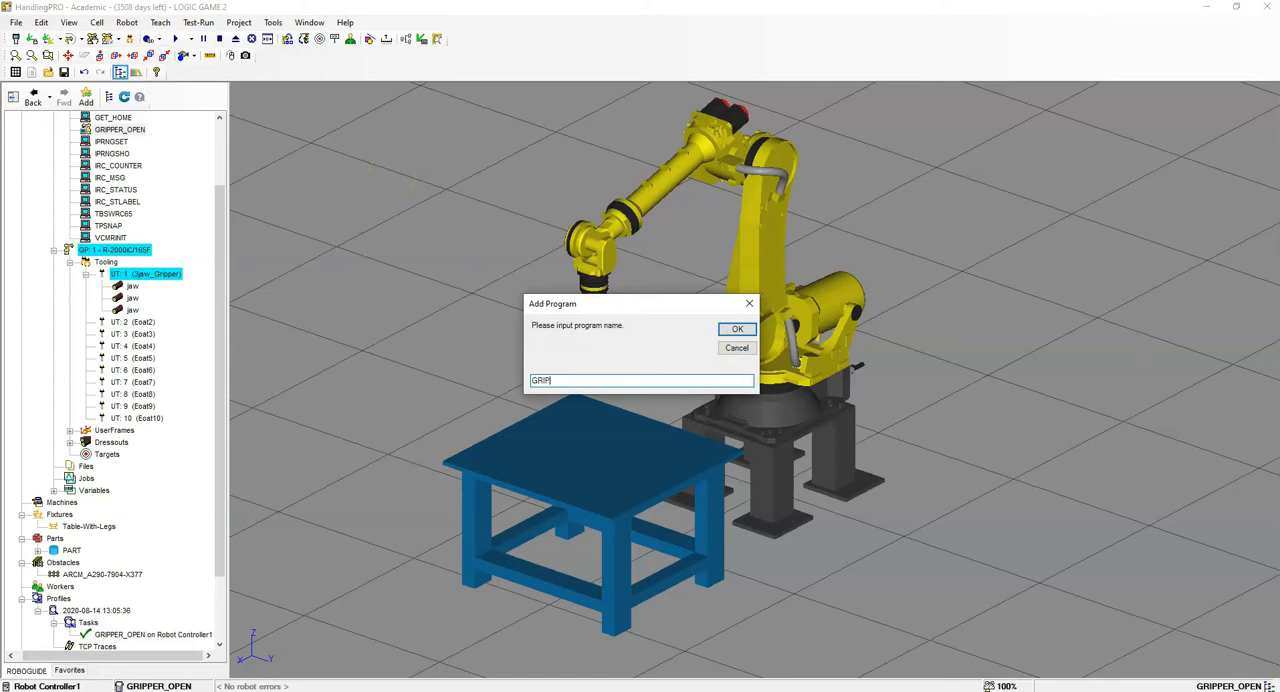
type("GRIPPER_CLOSE")
left_click(737, 329)
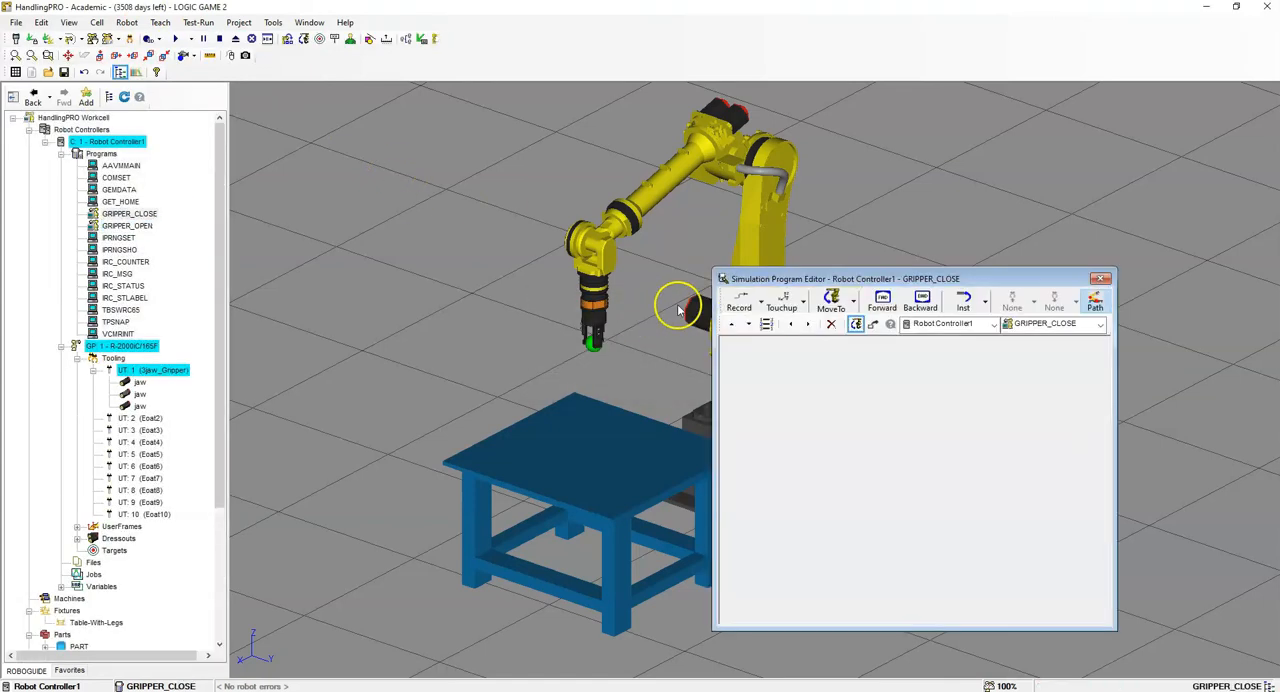
left_click(985, 303)
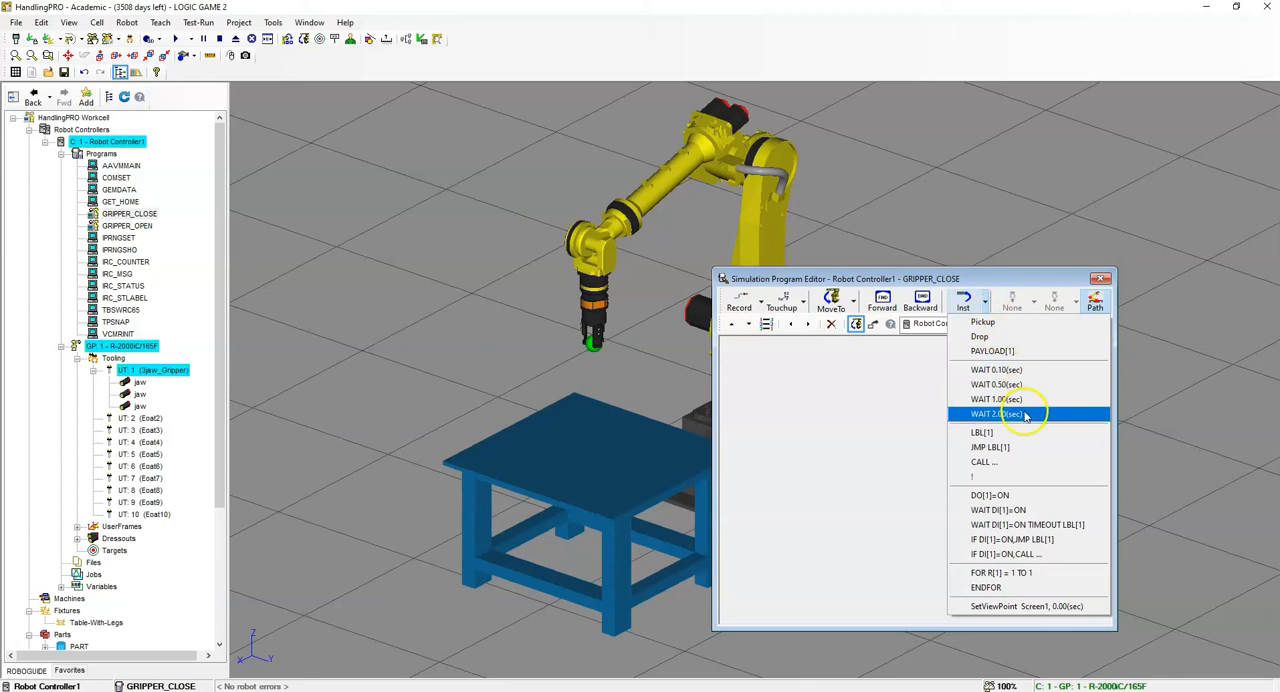
left_click(1034, 496)
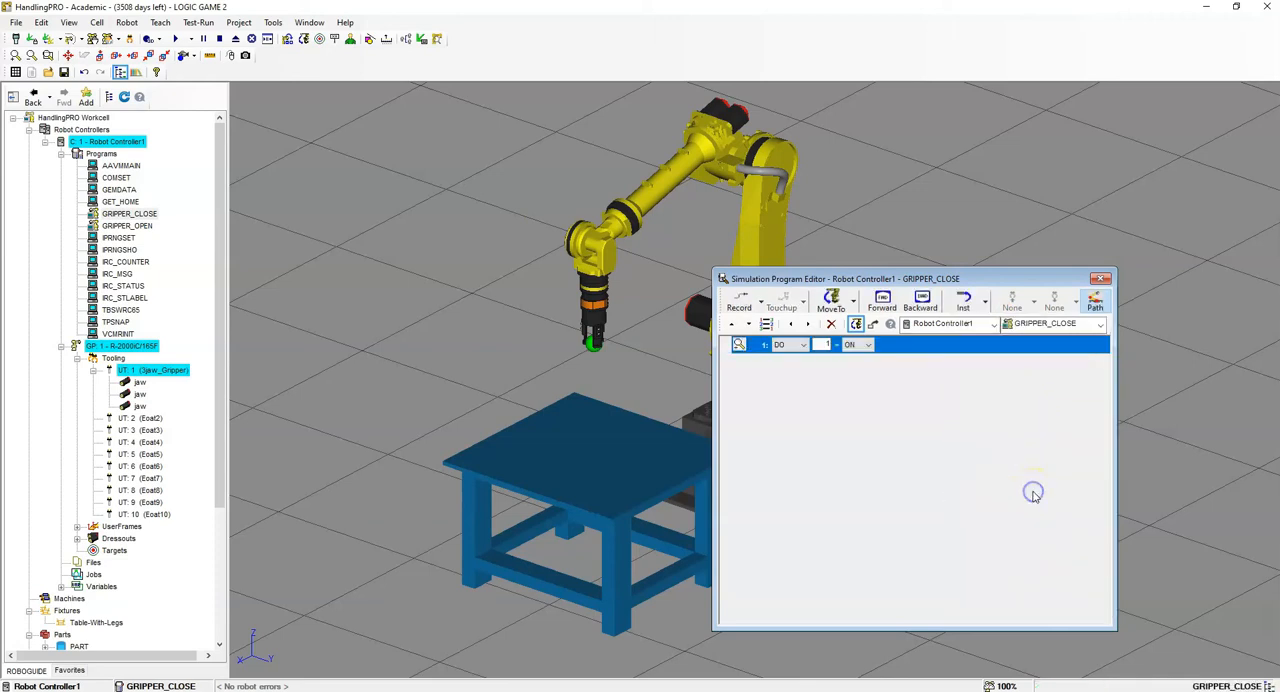
- Add the instruction WAIT DI[1]=ON to GRIPPER_CLOSE, and run the program to check the jaws
left_click(986, 303)
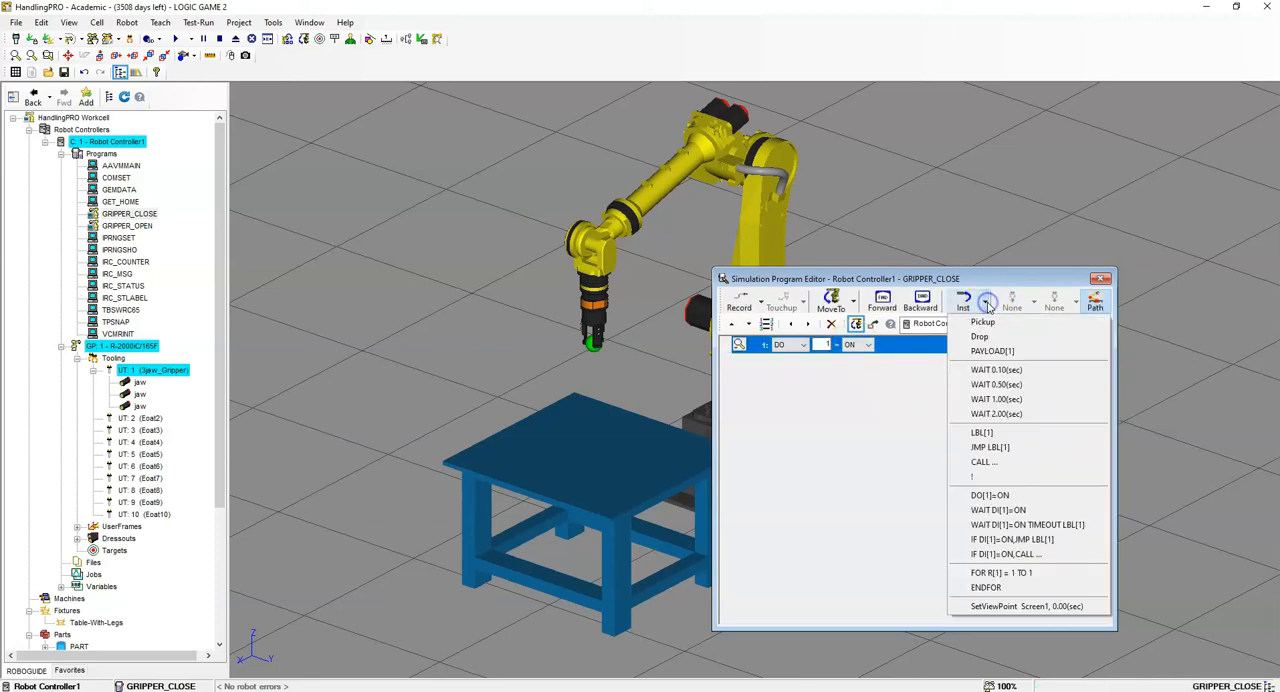
left_click(1012, 510)
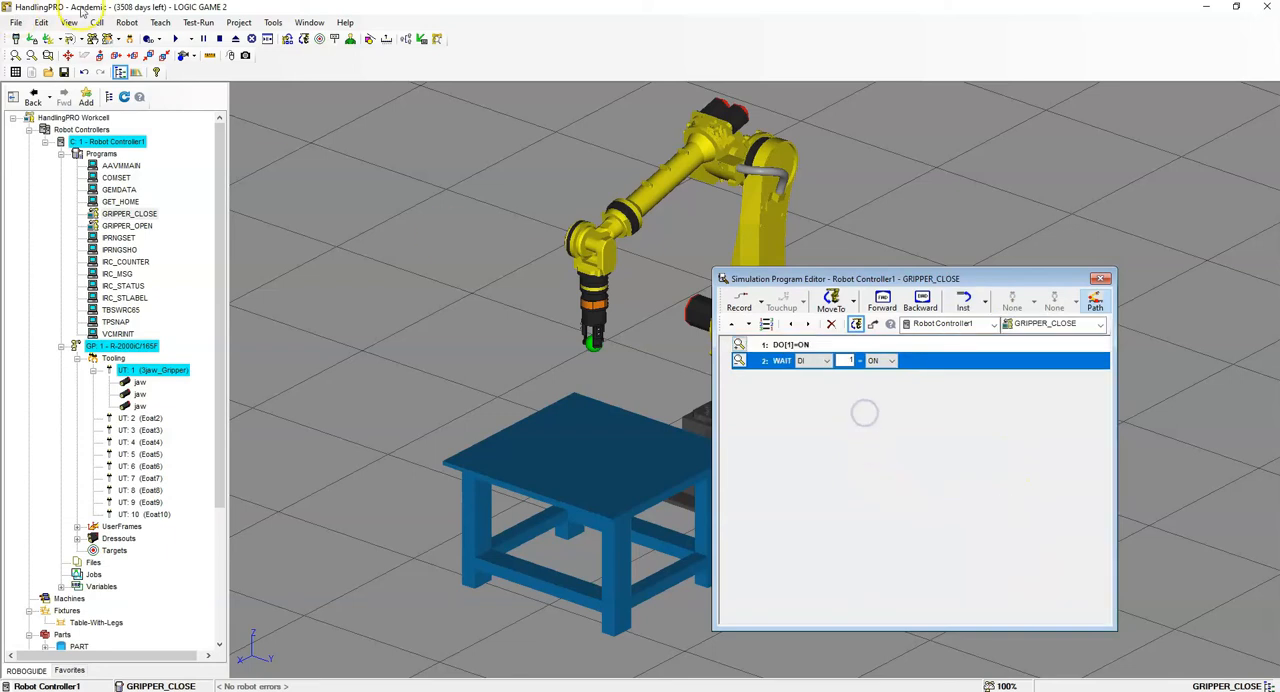
left_click(172, 38)
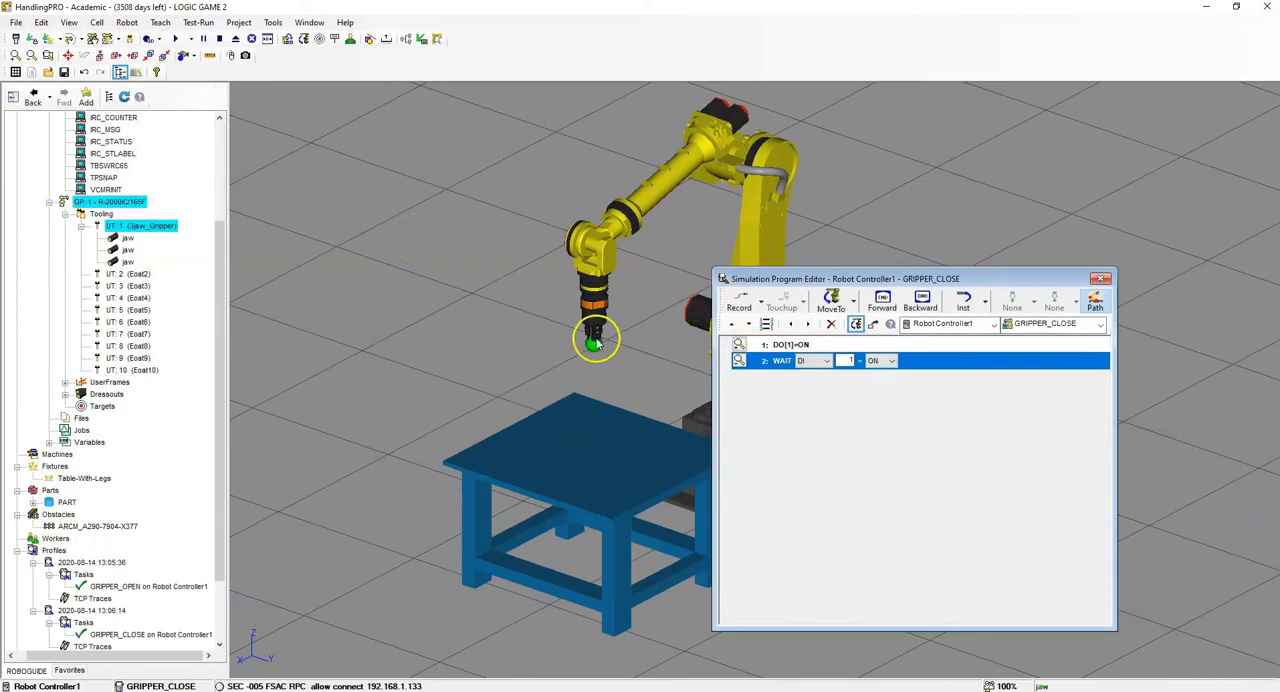
scroll(591, 337, "up", 2)
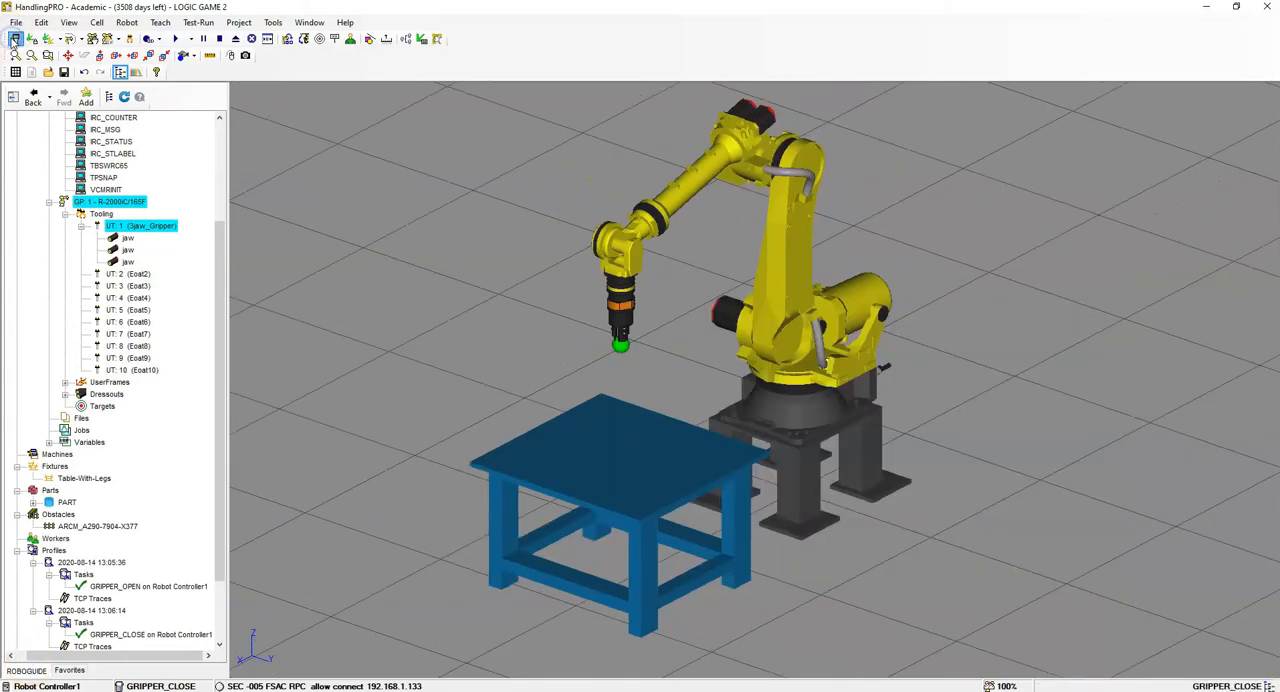
- Display the position registers on the teach pendant and name PR[1] HOME_POS
left_click(14, 39)
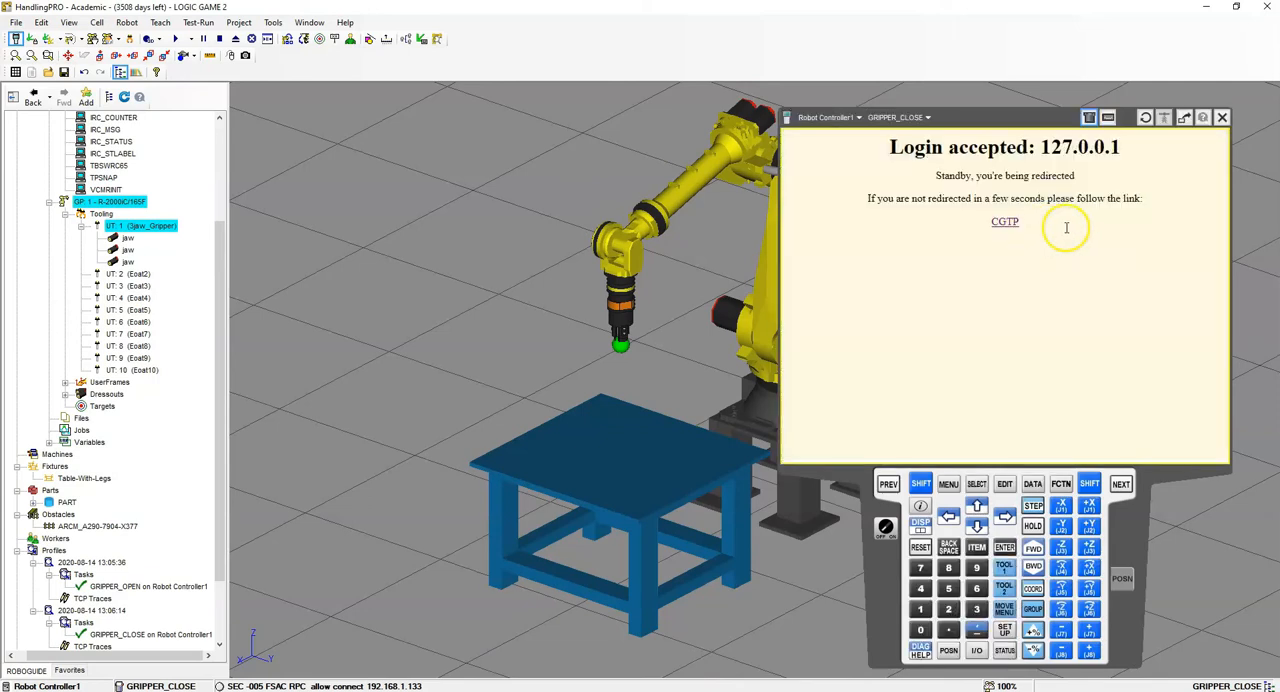
left_click(1034, 484)
left_click(876, 443)
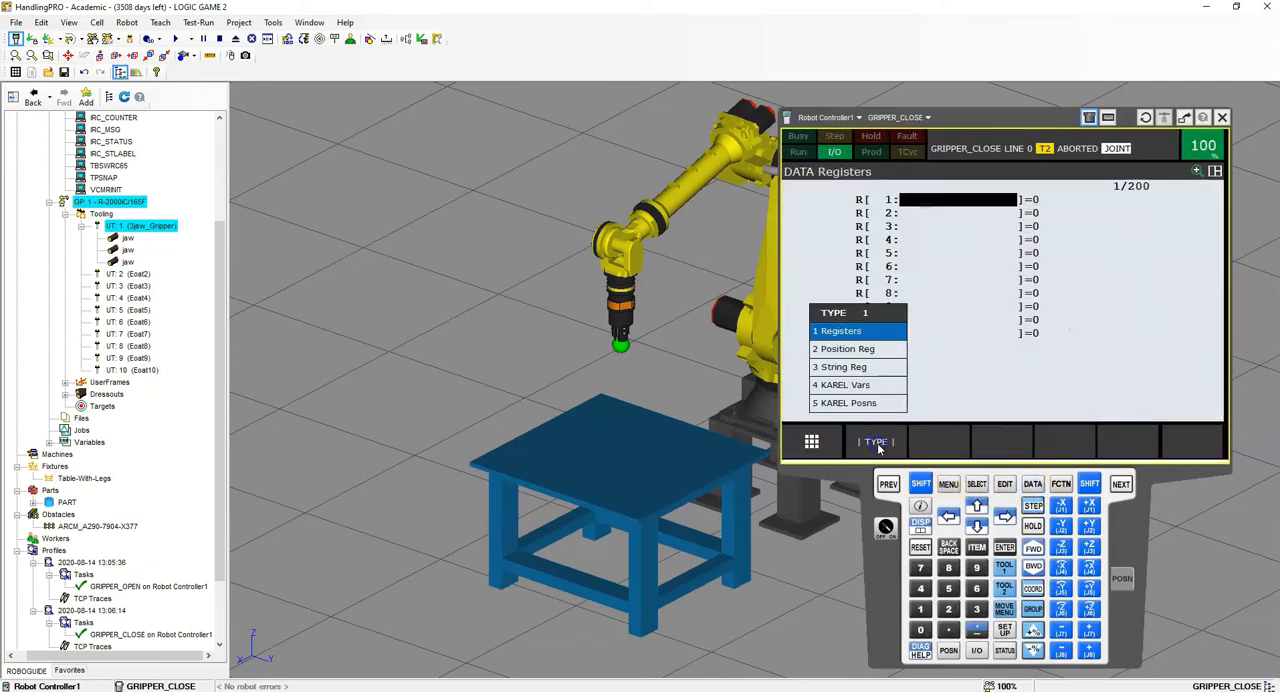
left_click(862, 348)
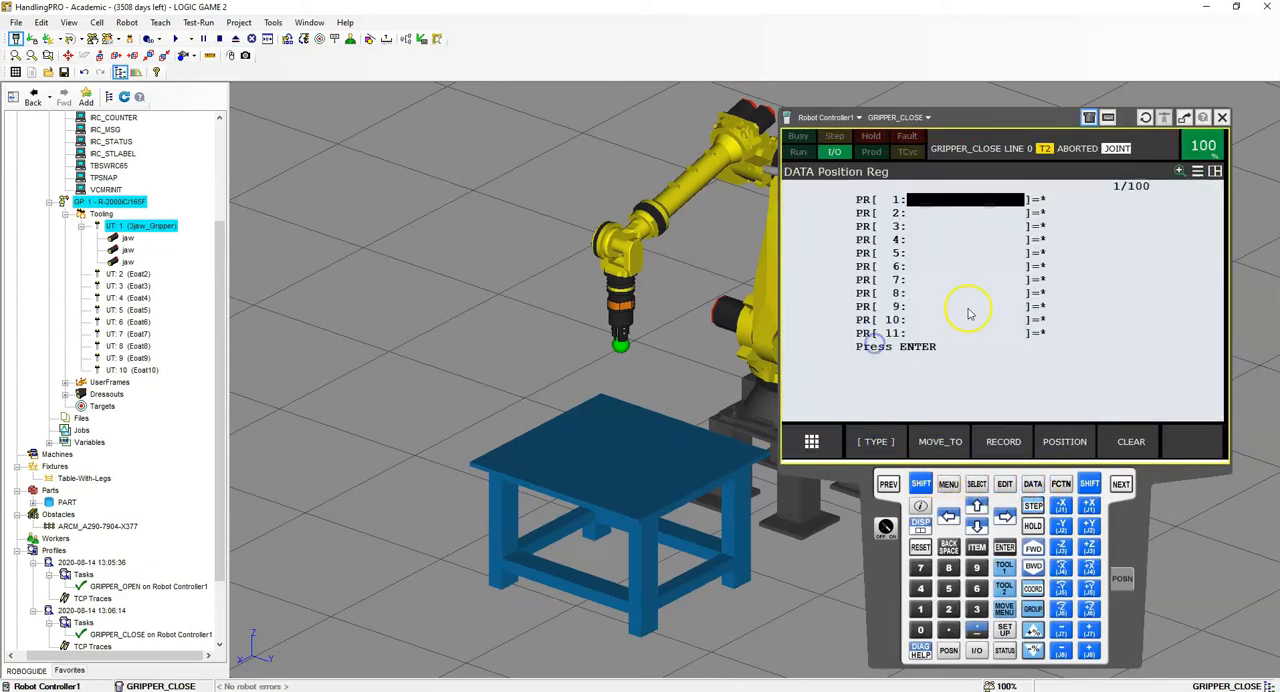
left_click(953, 205)
type("HOME POS")
key("Return")
key("Down")
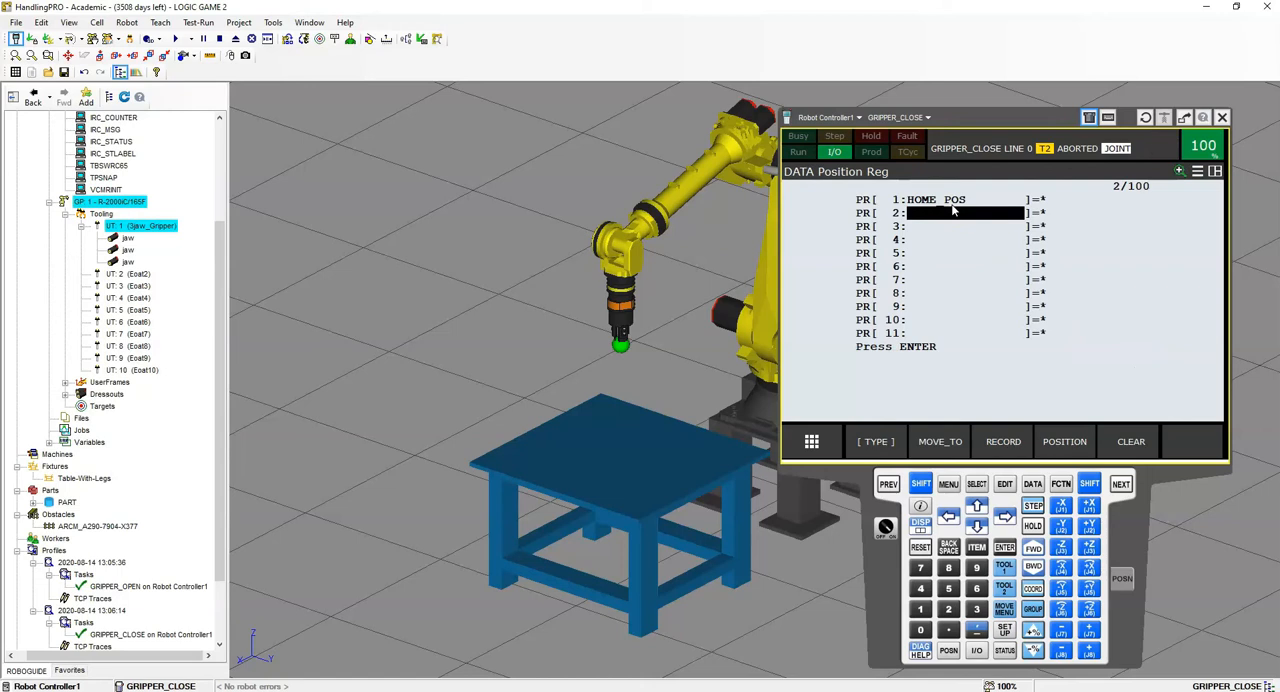
- Name position register PR[2] sAFE_POS
left_click(953, 210)
type("sAFE")
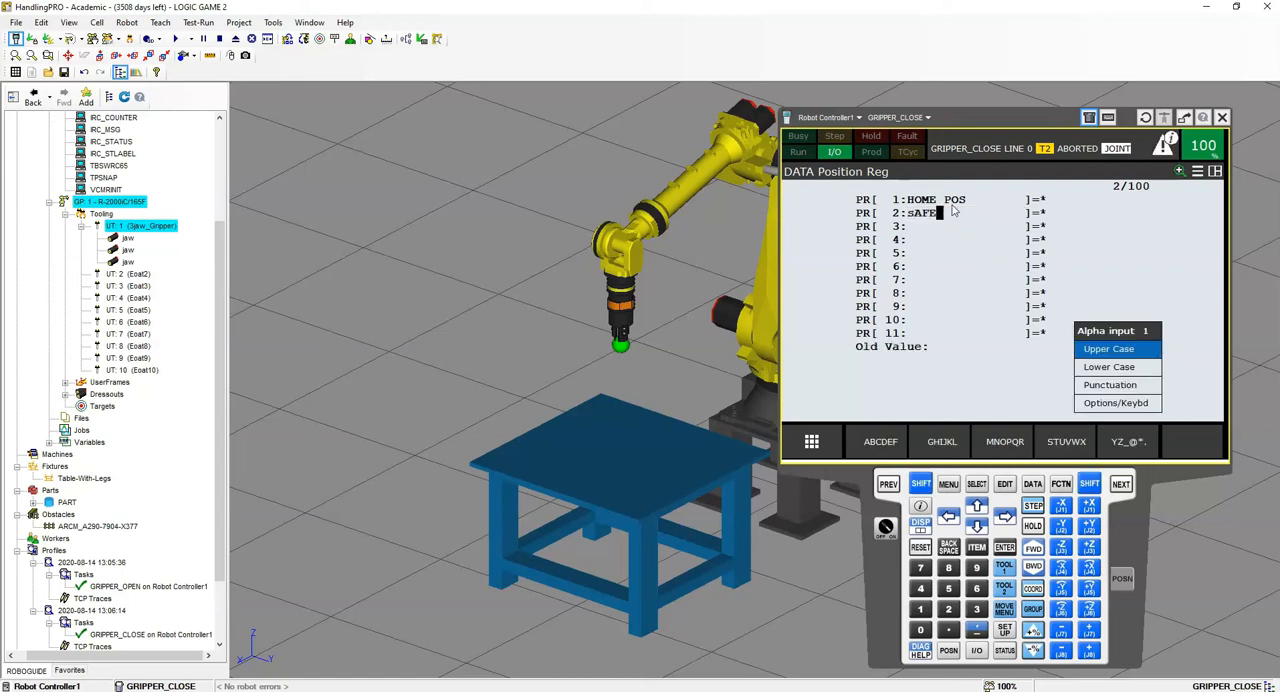
type(" POS")
key("Return")
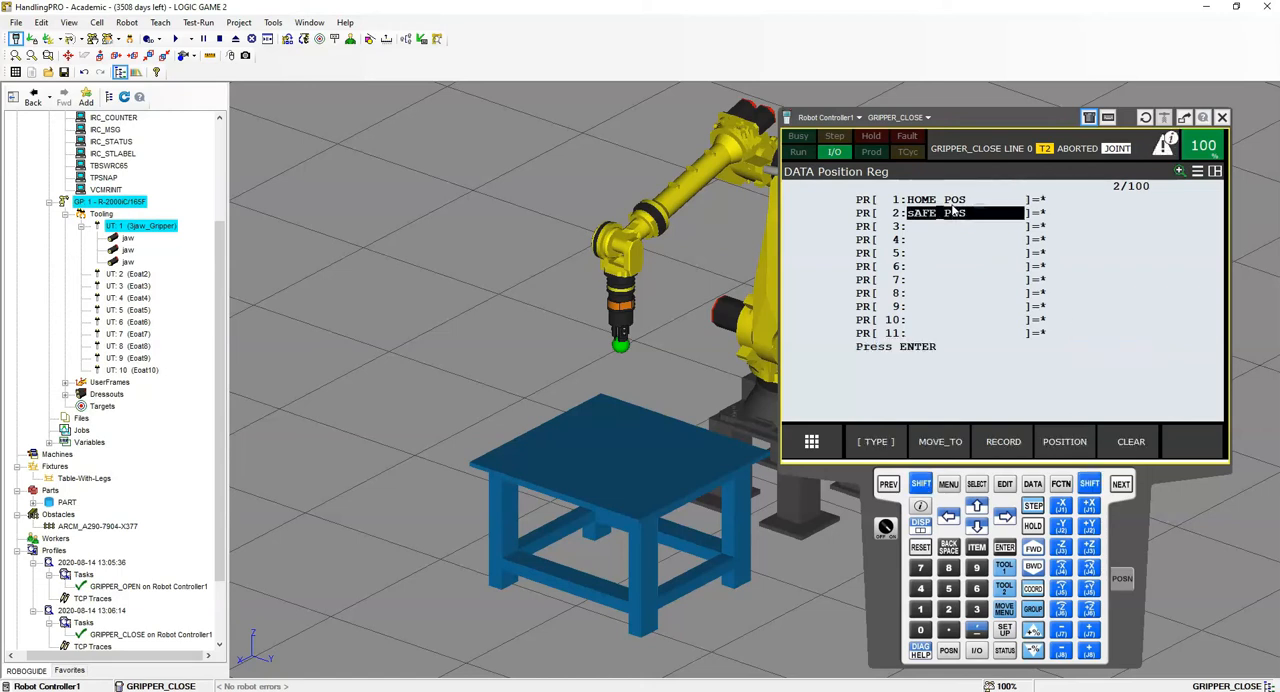
key("Down")
- Name position register PR[3] GAME_1_START
key("Return")
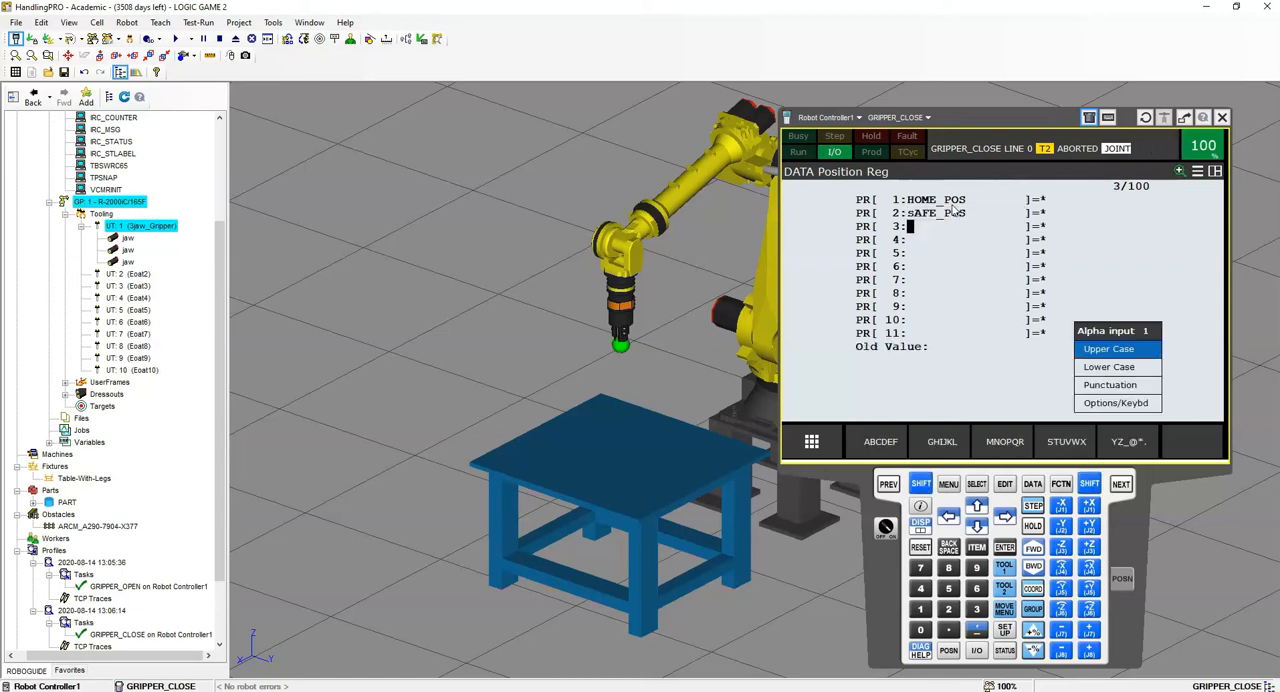
type("gAME")
key("BackSpace")
key("BackSpace")
key("BackSpace")
type("GMAE")
key("BackSpace")
type("AME_1_START")
key("Return")
- Name position register PR[4] GAME_1_END
key("Down")
key("Return")
type("GAME_1_END")
key("Return")
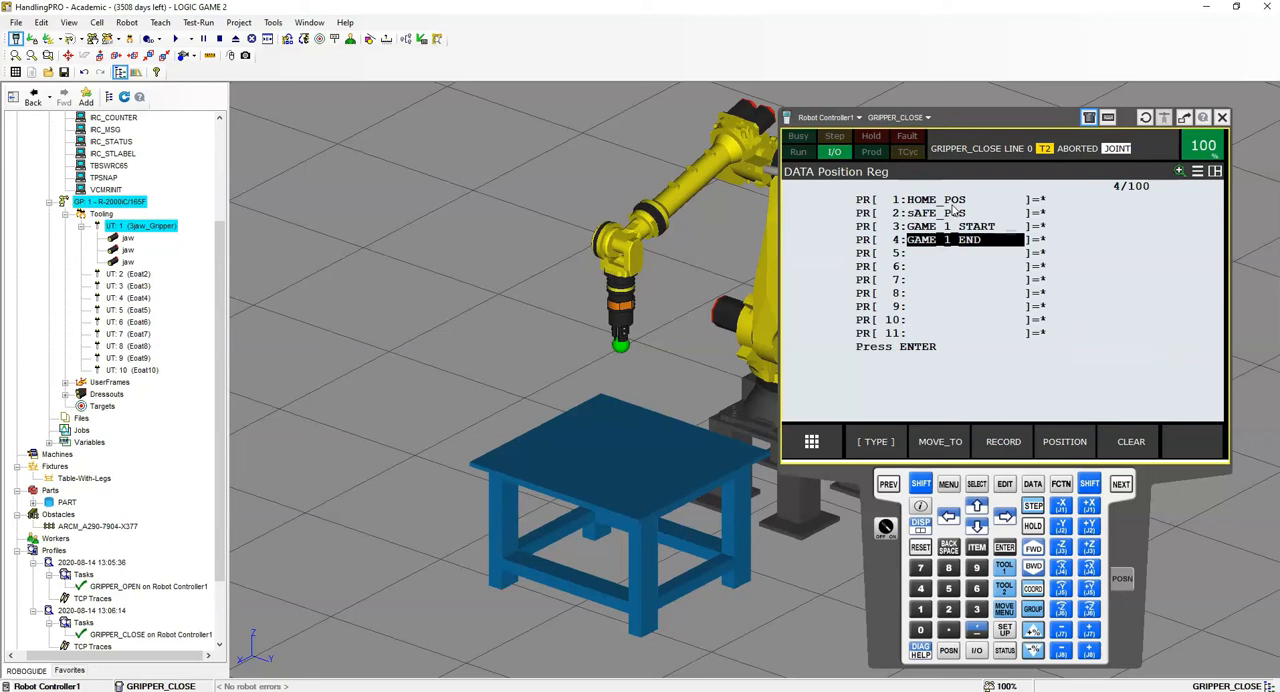
- Name position registers PR[5] GAME_2_START and PR[6] GAME_2_END
key("Down")
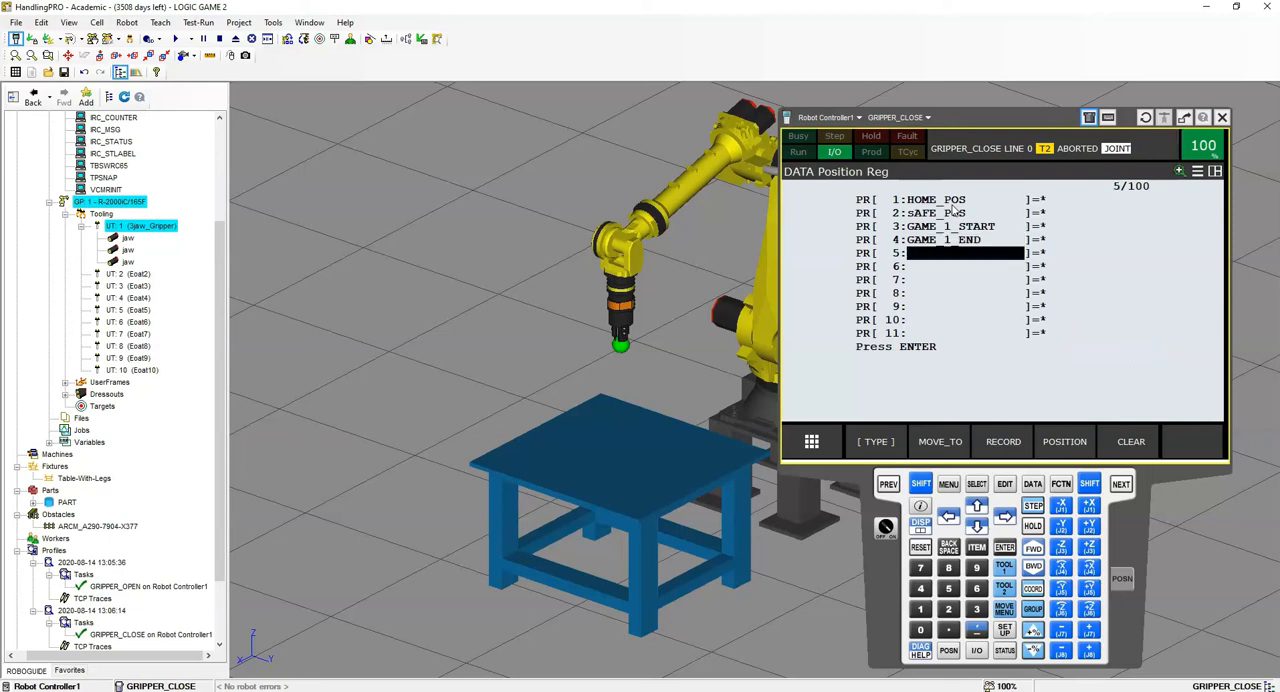
key("Return")
type("gAME")
key("BackSpace")
type("GAME_2")
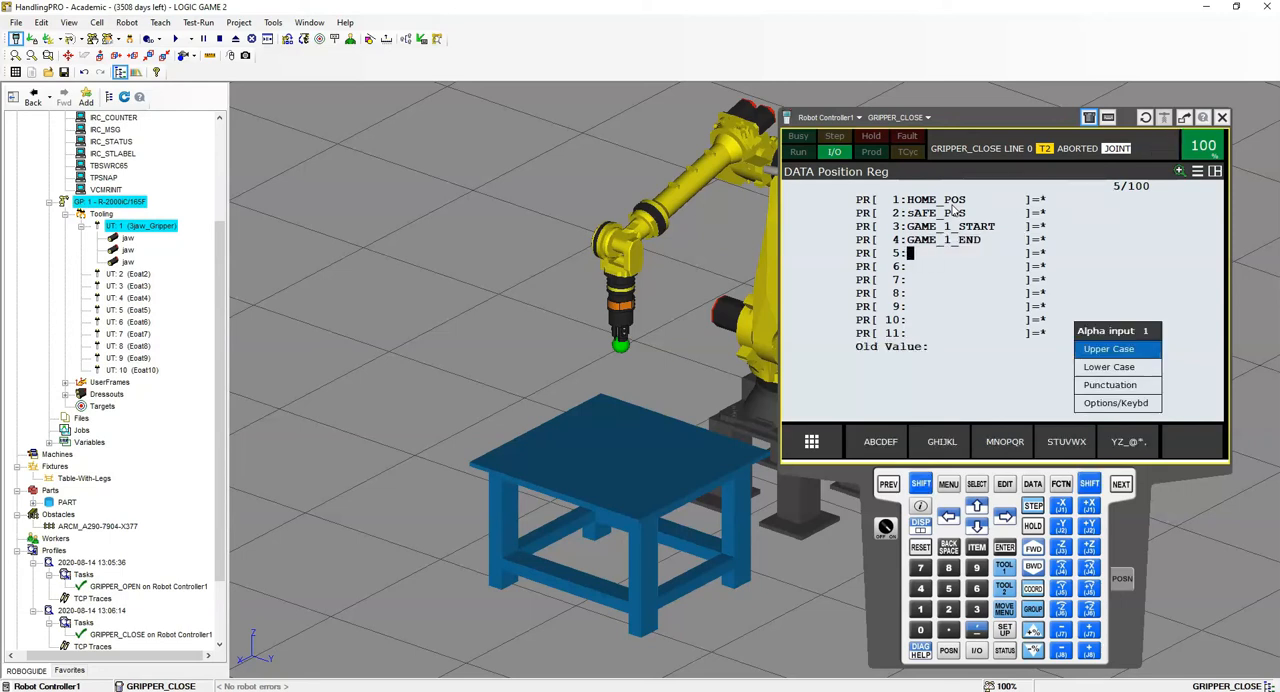
type("_START")
key("Return")
key("Down")
key("Return")
type("GAME_2_END")
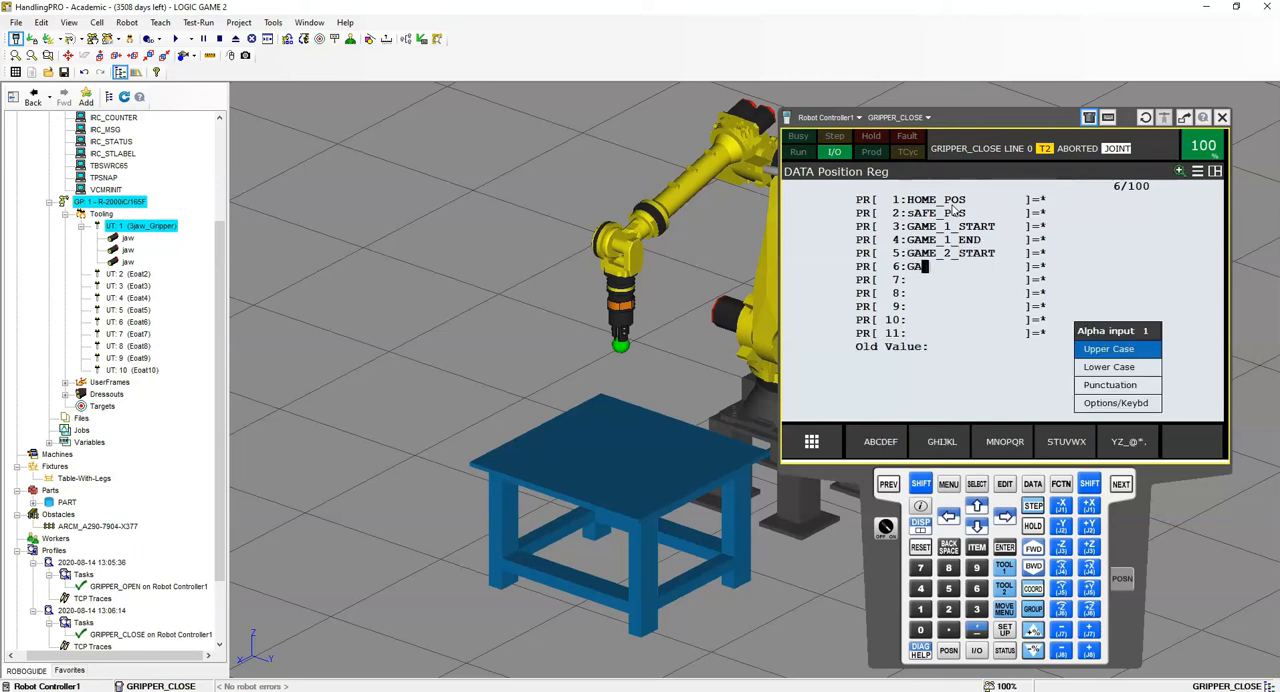
key("Return")
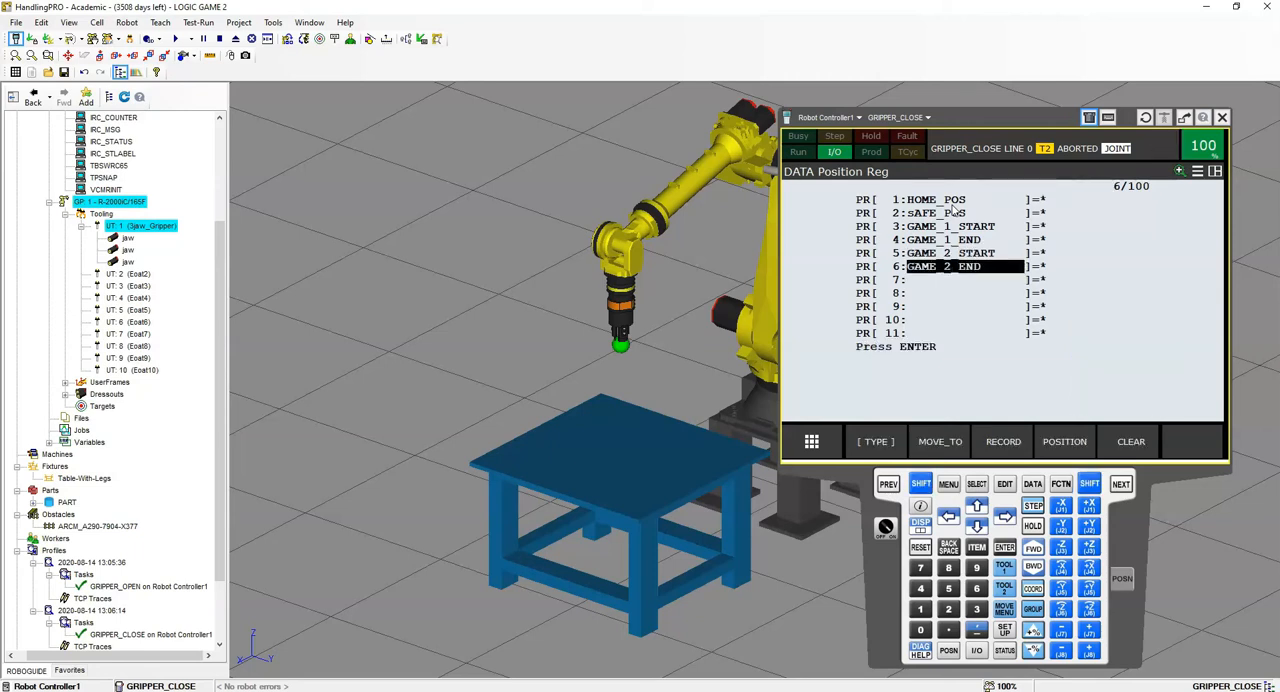
- Name position registers PR[7] GAME_3_START and PR[8] GAME_3_END
key("Down")
key("Return")
type("gAME_3_START")
key("Return")
key("Down")
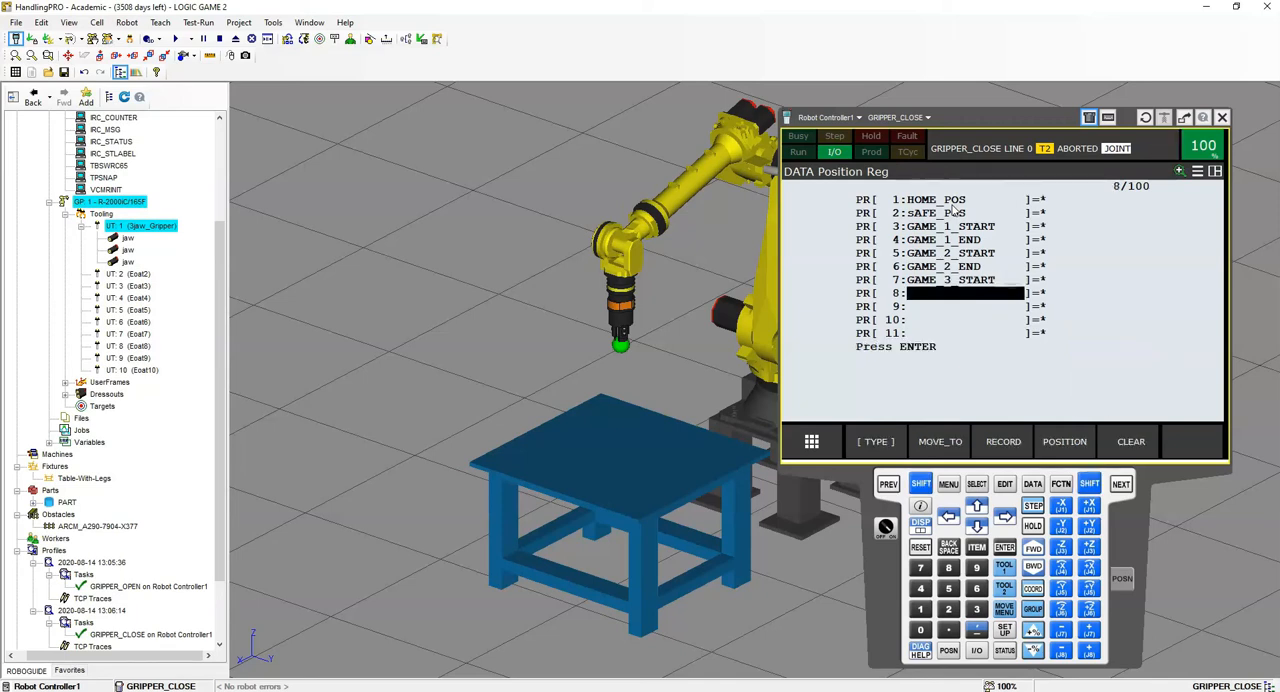
key("Return")
type("GAME_3_END")
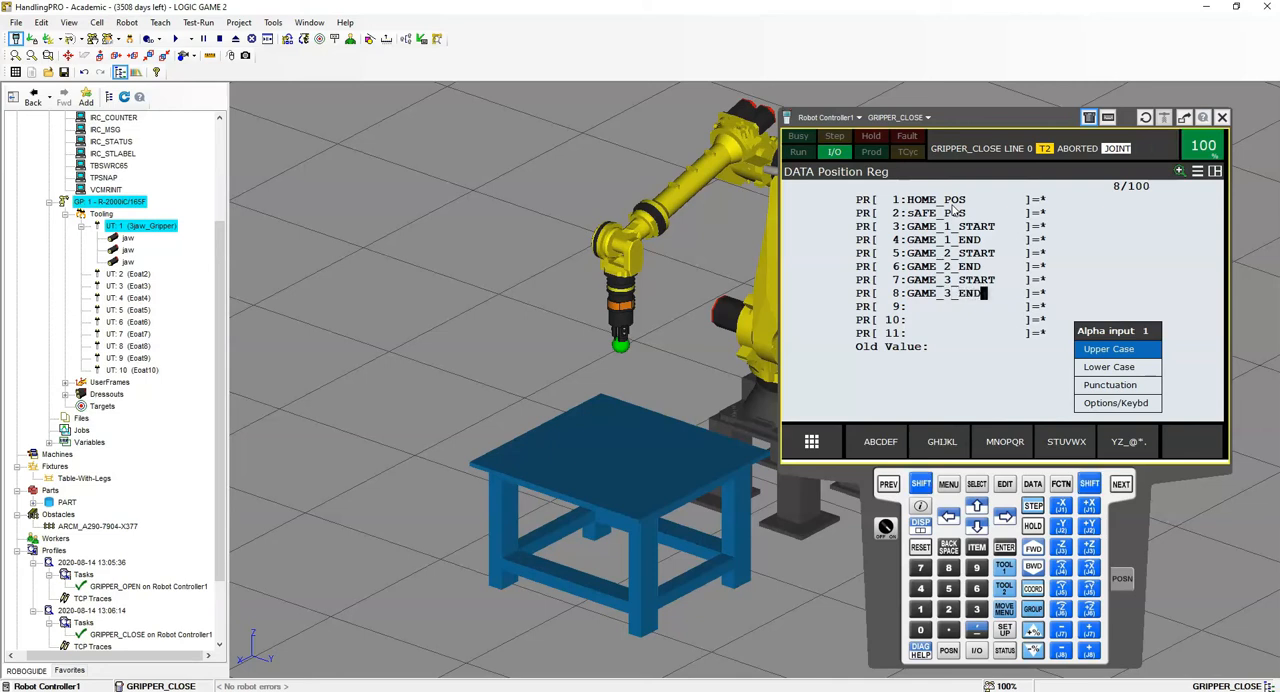
key("Return")
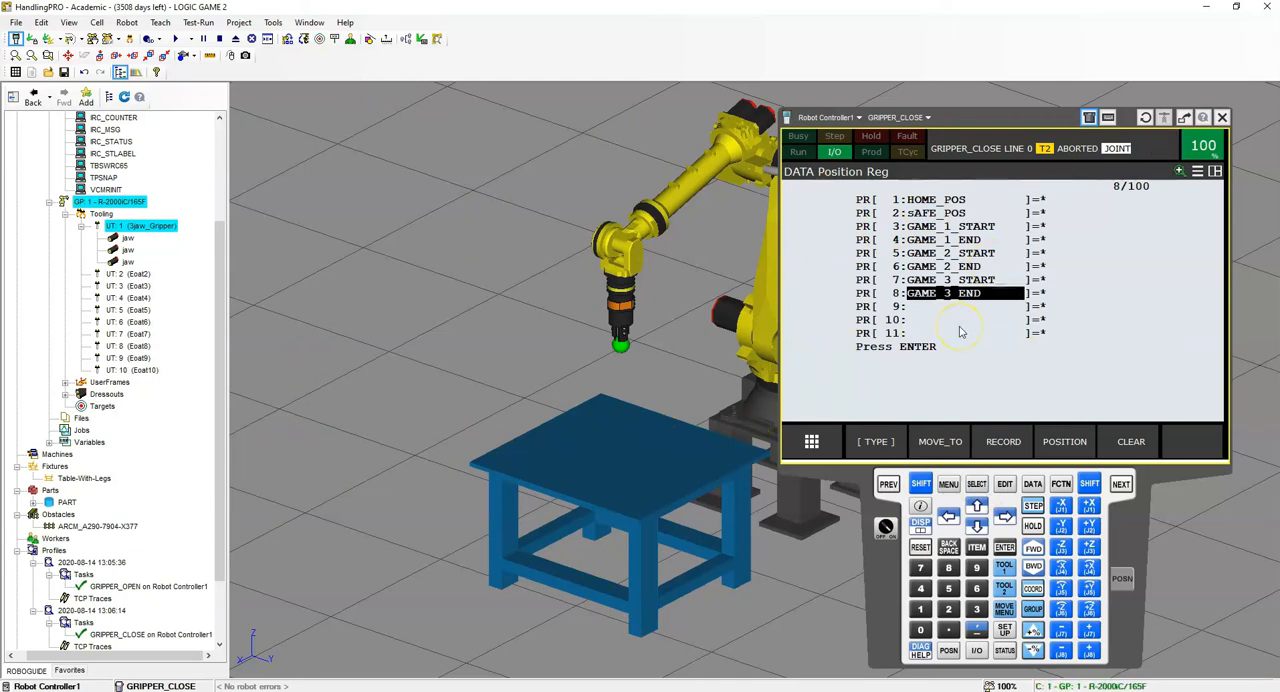
- Name position register PR[10] TOOL_OFFSET, leaving PR[9] unnamed
left_click(917, 321)
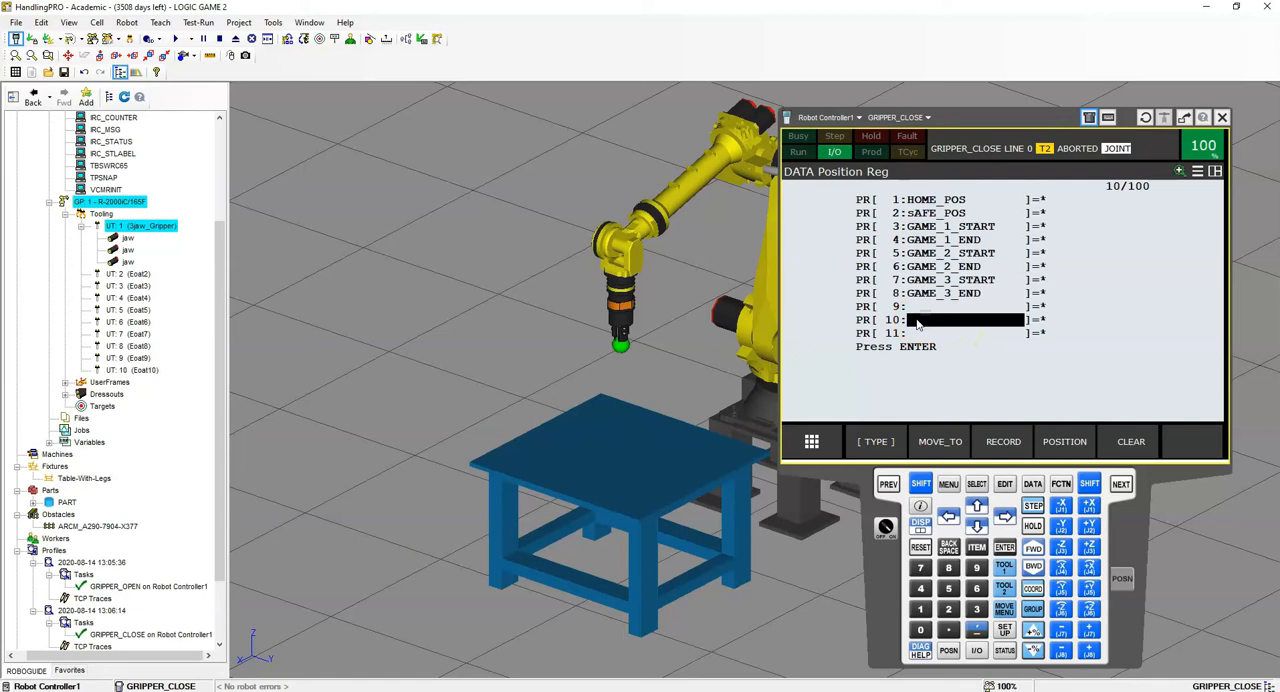
key("Return")
type("TOOL_OFFSET")
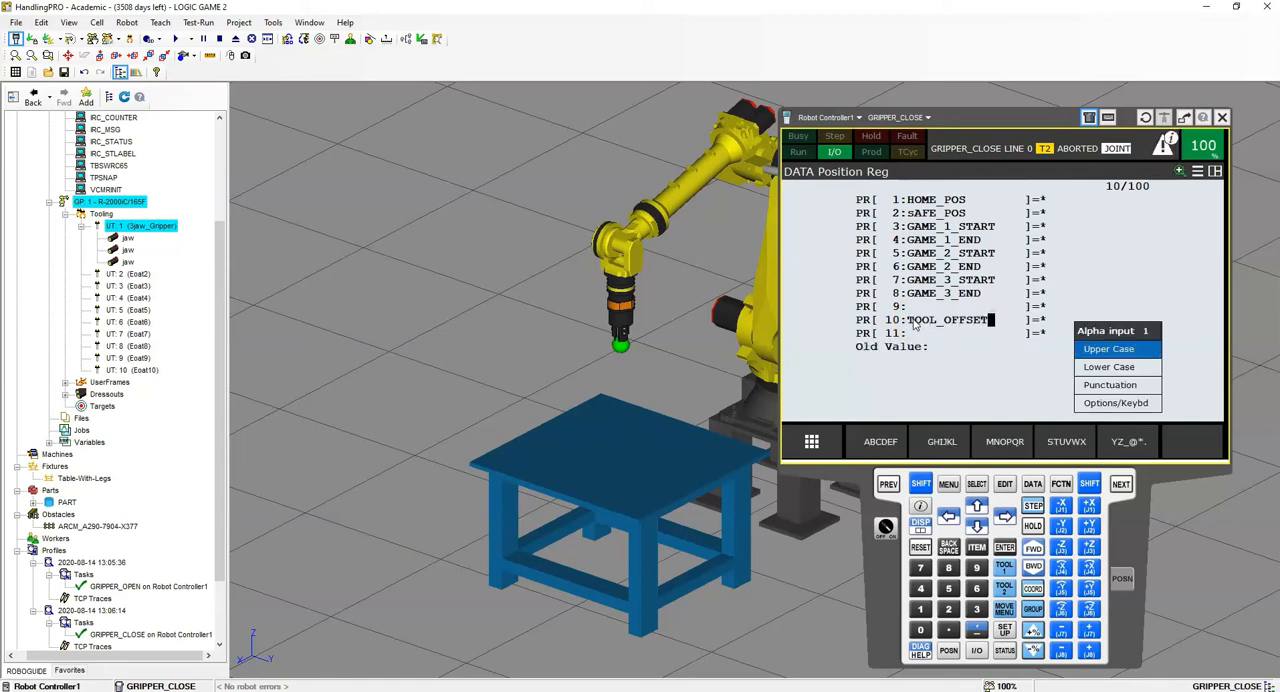
key("Return")
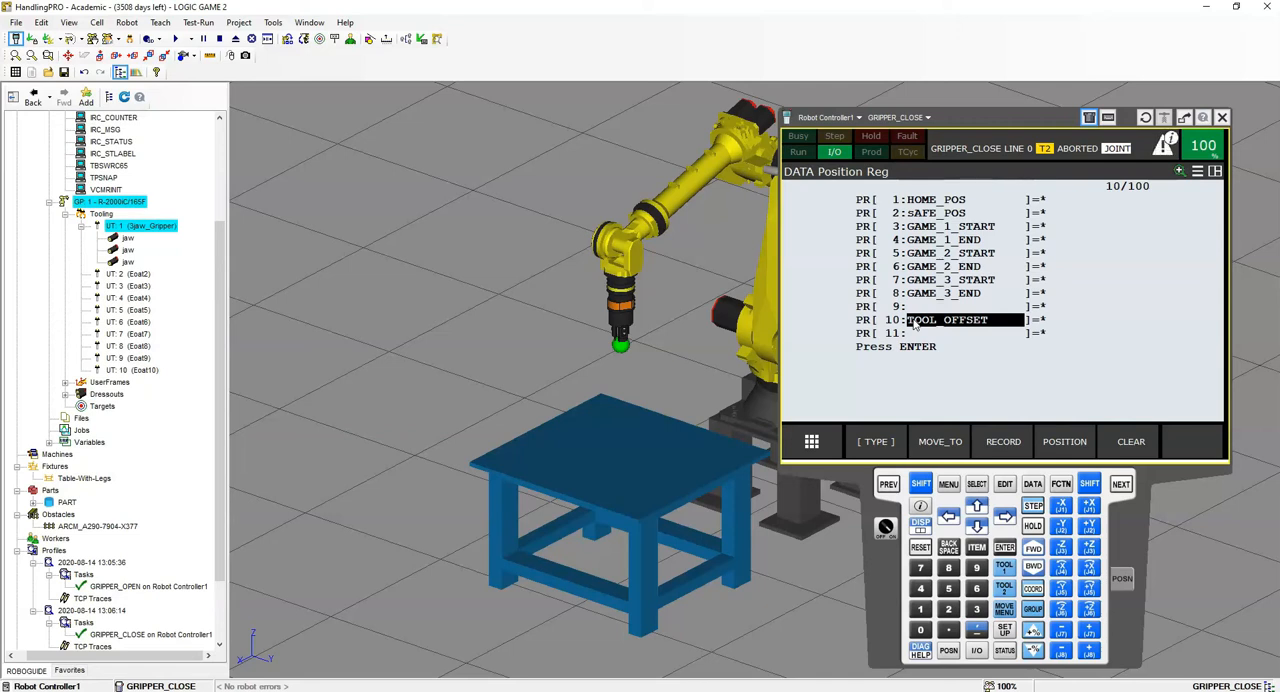
- Skip PR[11] and name position register PR[12] GAME_1_X_Y
left_click(977, 526)
left_click(977, 526)
key("Return")
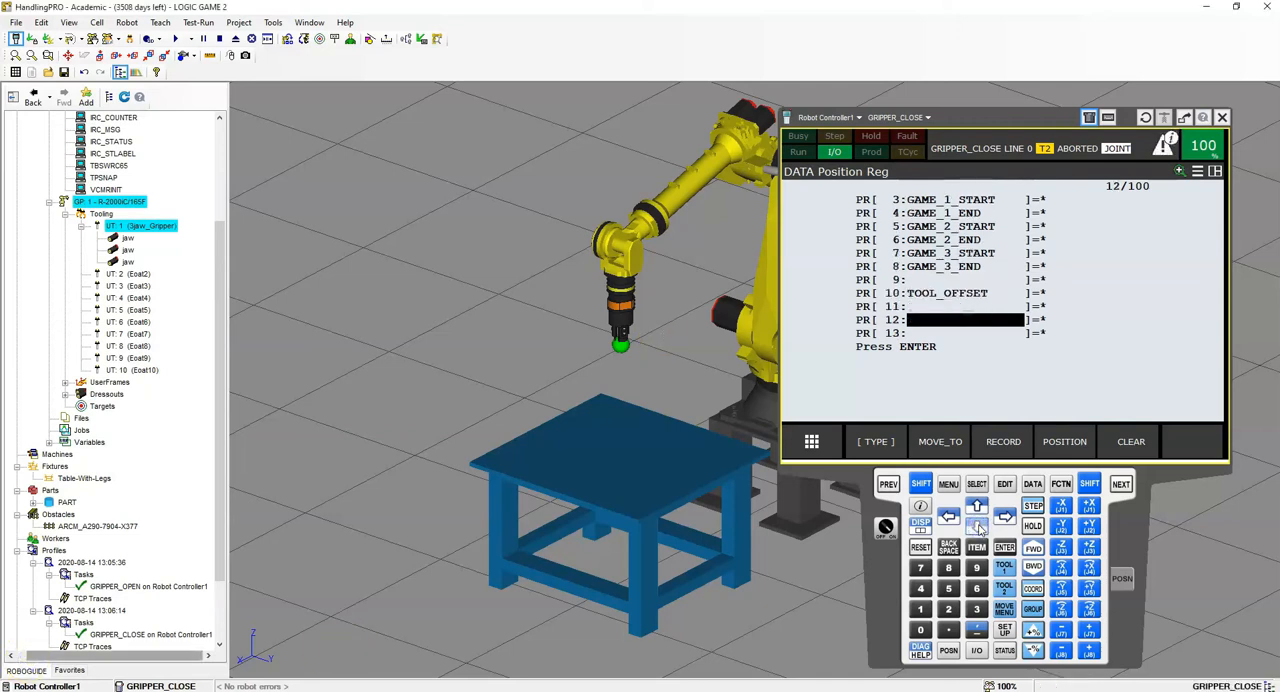
type("GAME_1_")
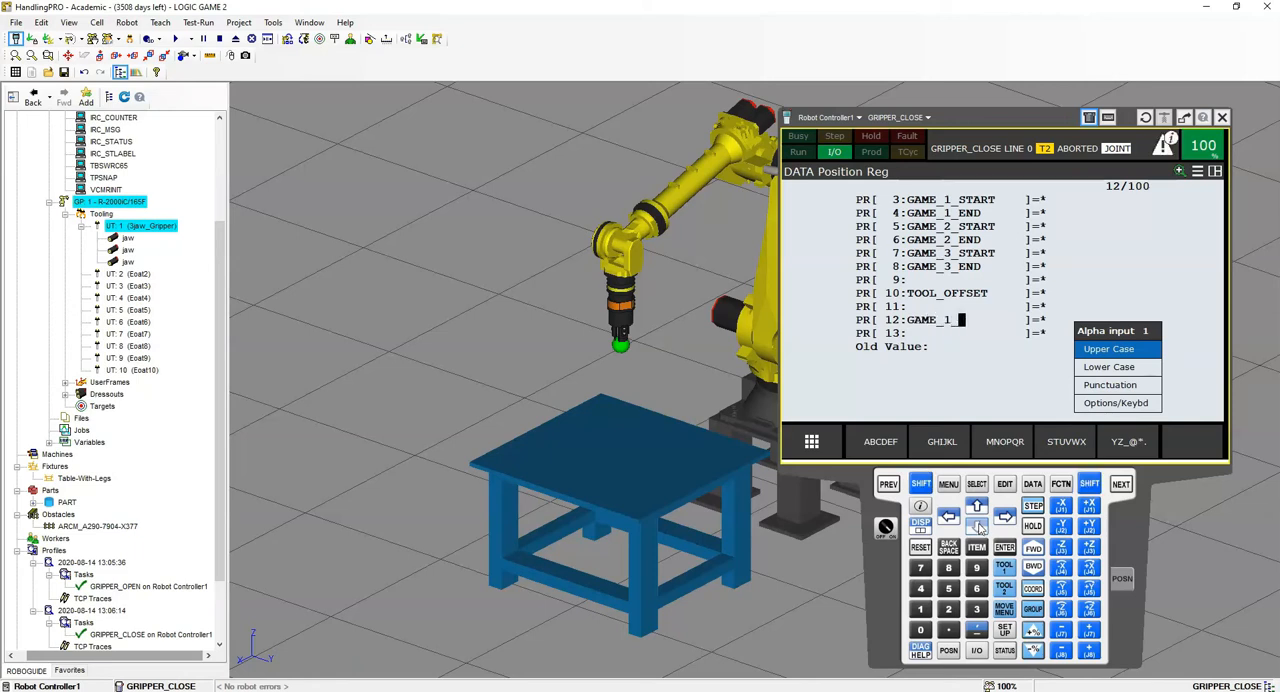
type("X_Y")
key("Return")
- Name position register PR[13] GAME_2_X_Y
left_click(976, 527)
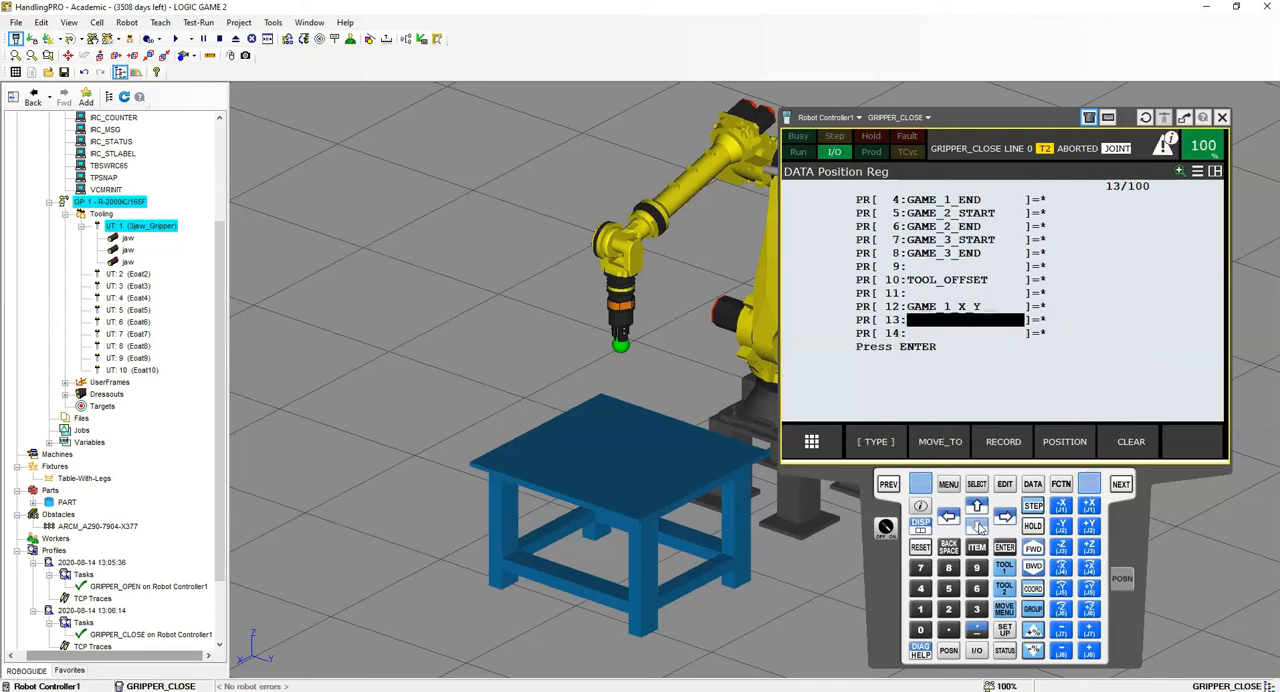
key("Return")
type("GAME_2_X_Y")
key("Return")
- Name position register PR[14] GAME_3_X_Y
left_click(980, 527)
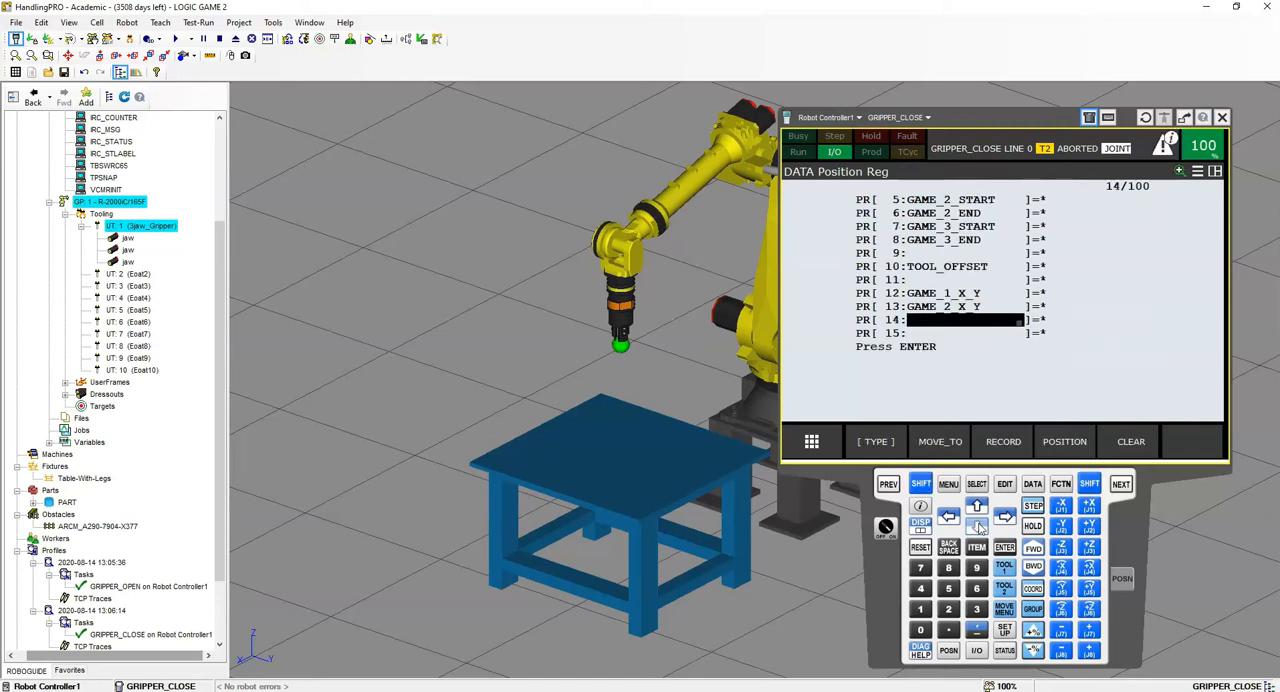
key("Return")
type("ME_3_X_Y")
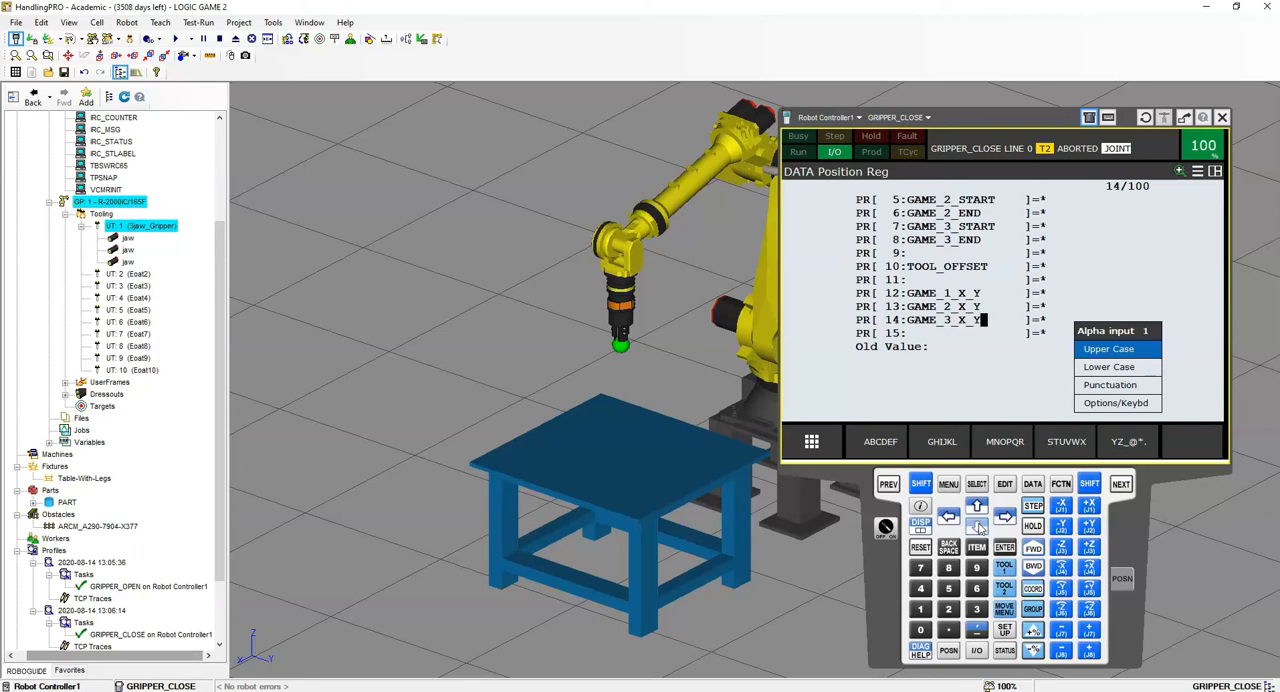
key("Return")
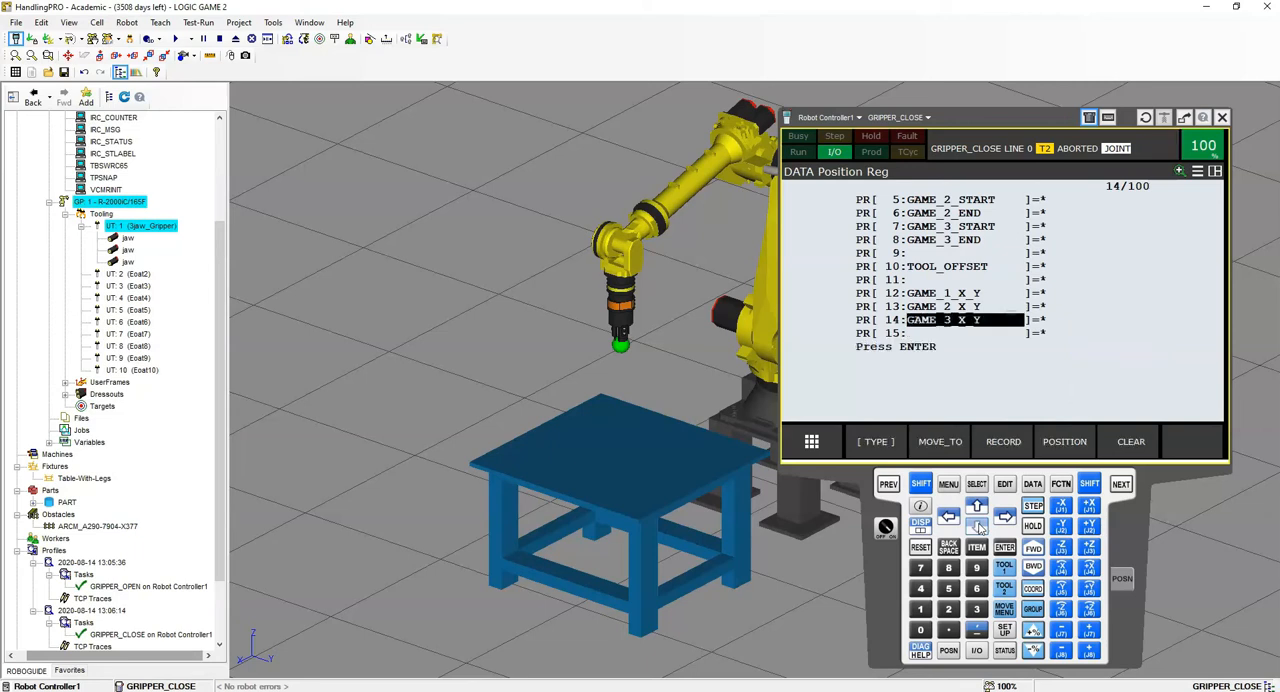
left_click(964, 407)
- Record the robot's current position to the registers PR[14], PR[13] and PR[12]
left_click(920, 483)
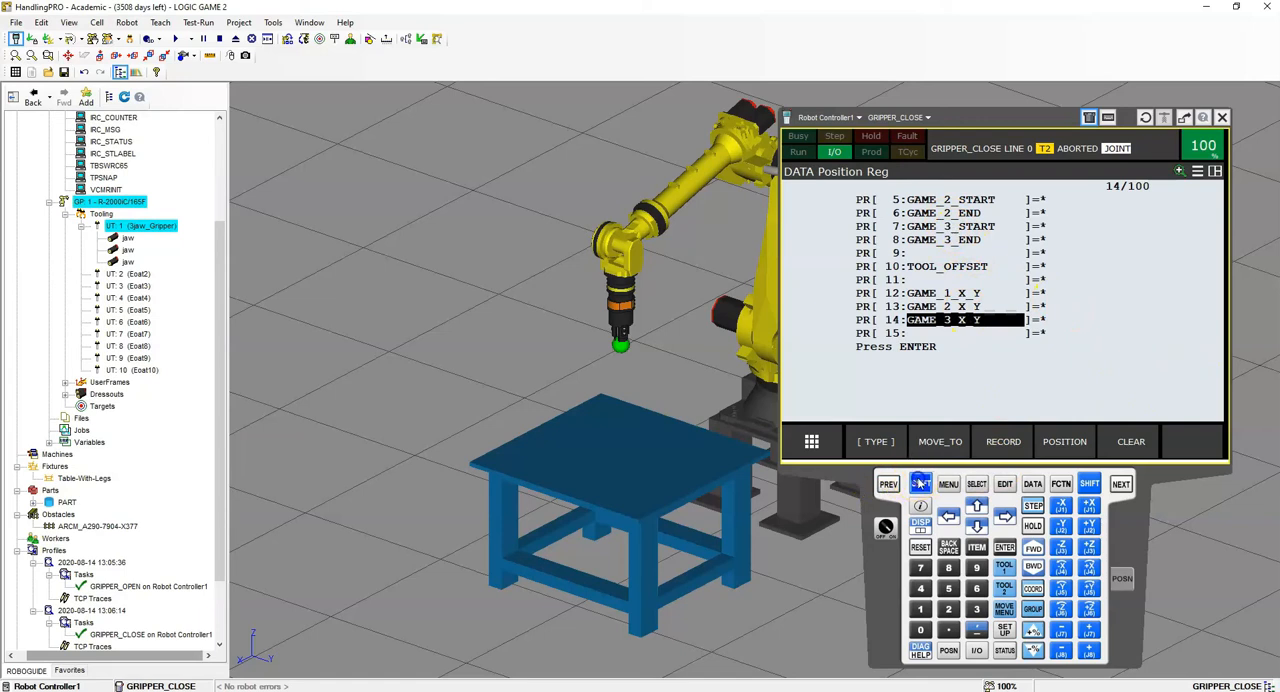
left_click(1010, 450)
left_click(945, 306)
left_click(920, 483)
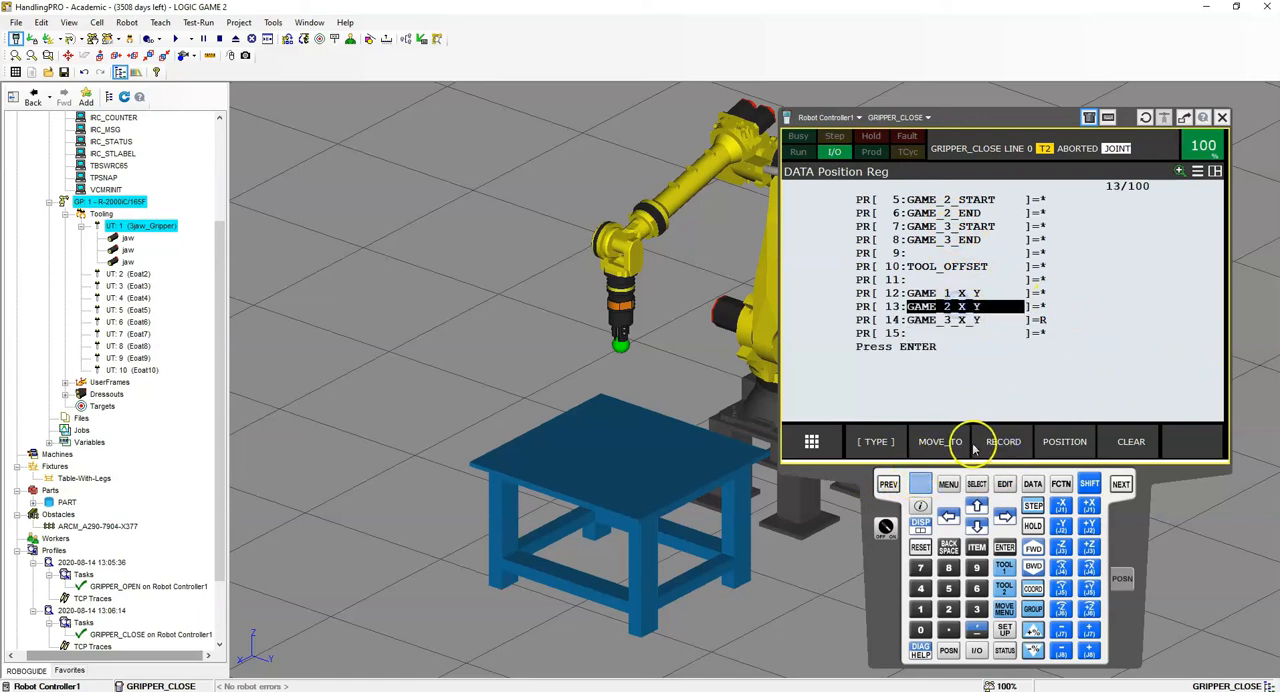
left_click(996, 450)
key("Up")
left_click(1005, 441)
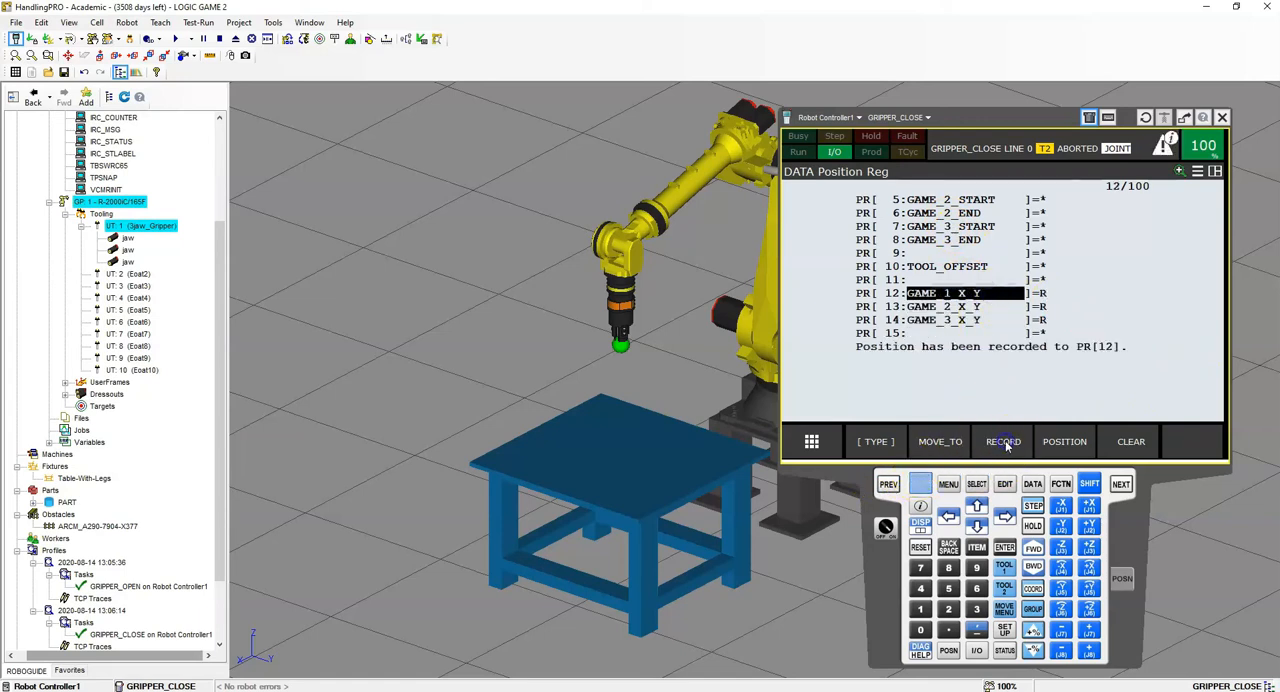
- Record the current robot position to PR[10] TOOL_OFFSET and PR[8] GAME_3_END
key("Up")
key("Up")
left_click(1005, 440)
key("Up")
key("Up")
left_click(916, 486)
left_click(1000, 441)
- Record the current robot position to each game register from PR[7] GAME_3_START up to PR[3] GAME_1_START
key("Up")
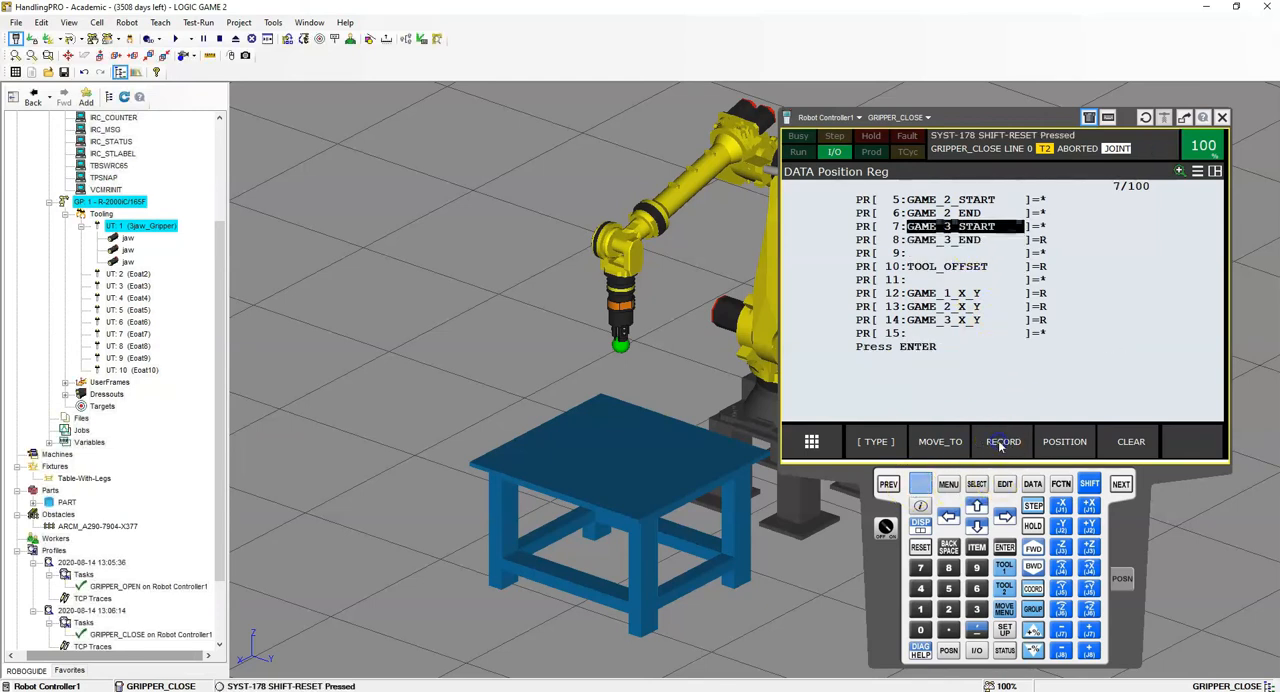
left_click(1000, 441)
key("Up")
left_click(1000, 441)
key("Up")
left_click(998, 440)
key("Up")
left_click(998, 440)
key("Up")
left_click(998, 440)
- Record the current robot position to PR[2] sAFE_POS and PR[1] HOME_POS
key("Up")
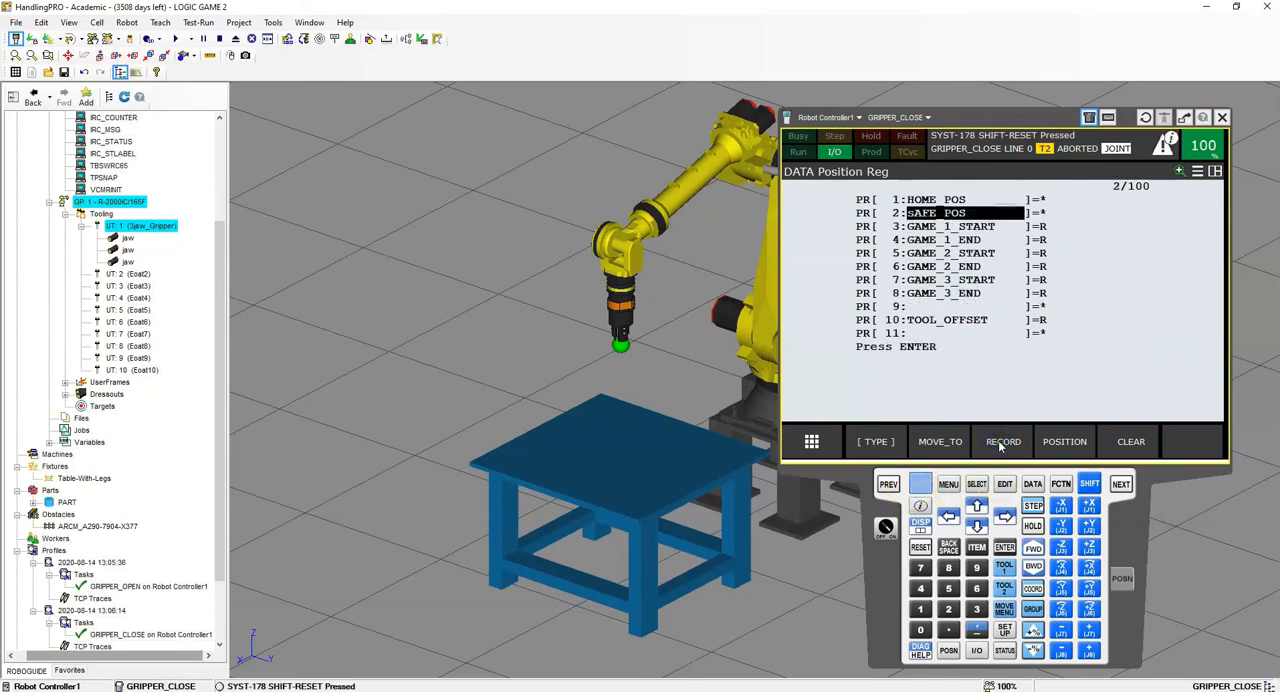
left_click(998, 440)
key("Up")
left_click(998, 441)
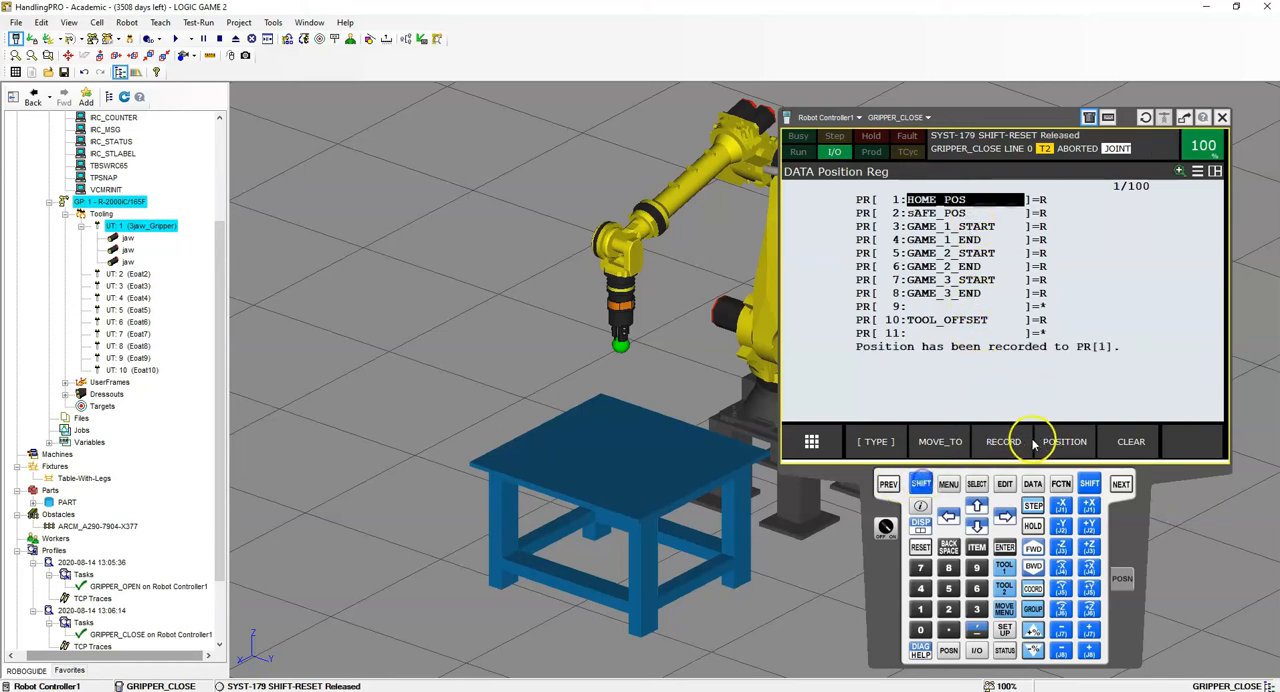
- In the position details of PR[1] HOME_POS, set Y to 0 mm and Z to 671 mm
left_click(1062, 443)
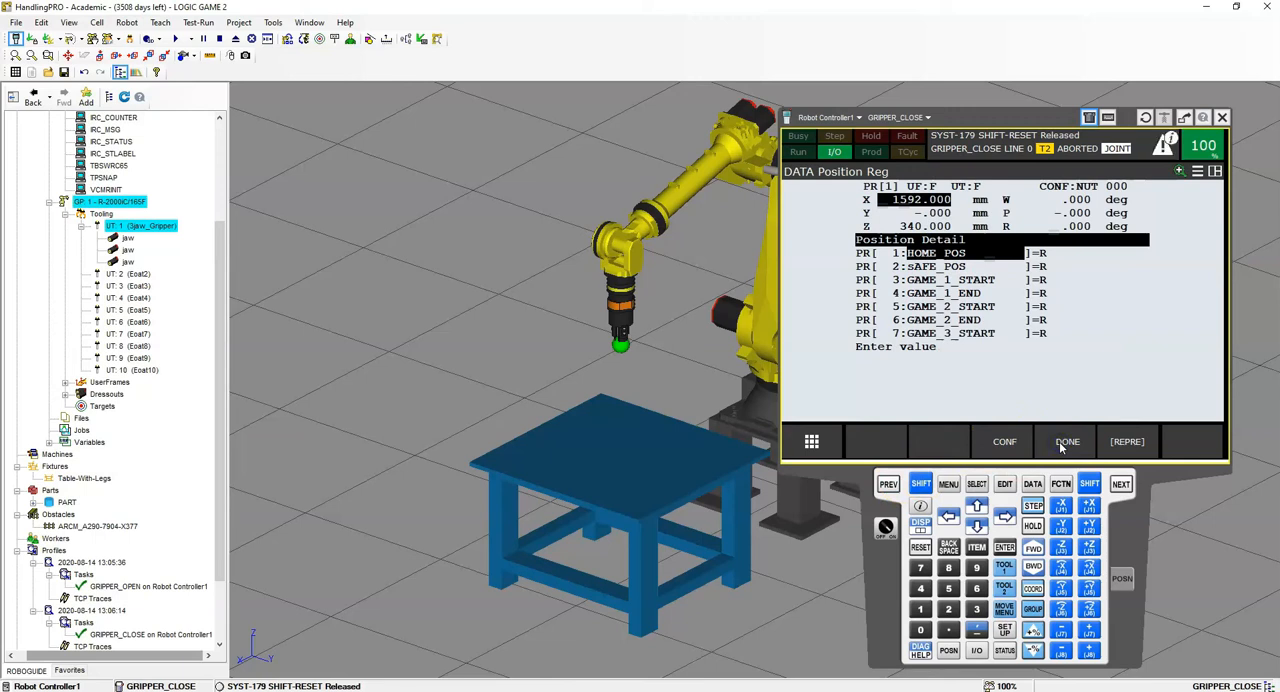
left_click(1056, 442)
key("Down")
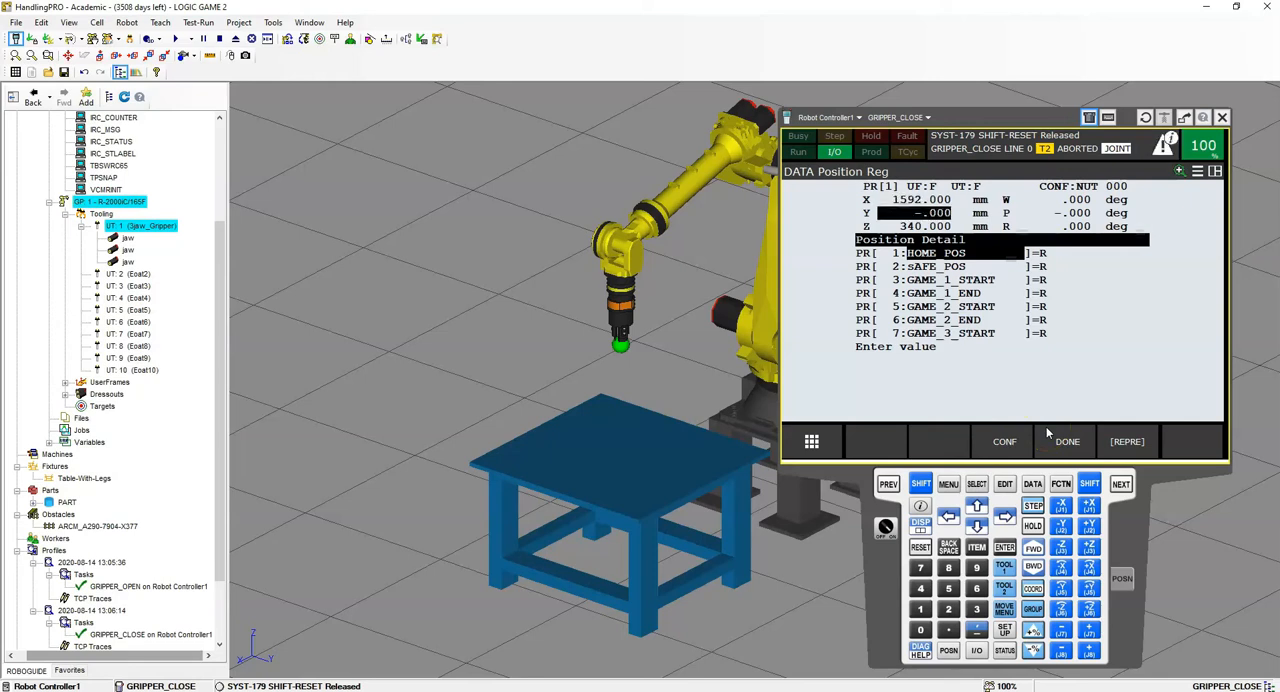
key("Return")
key("Down")
type("6")
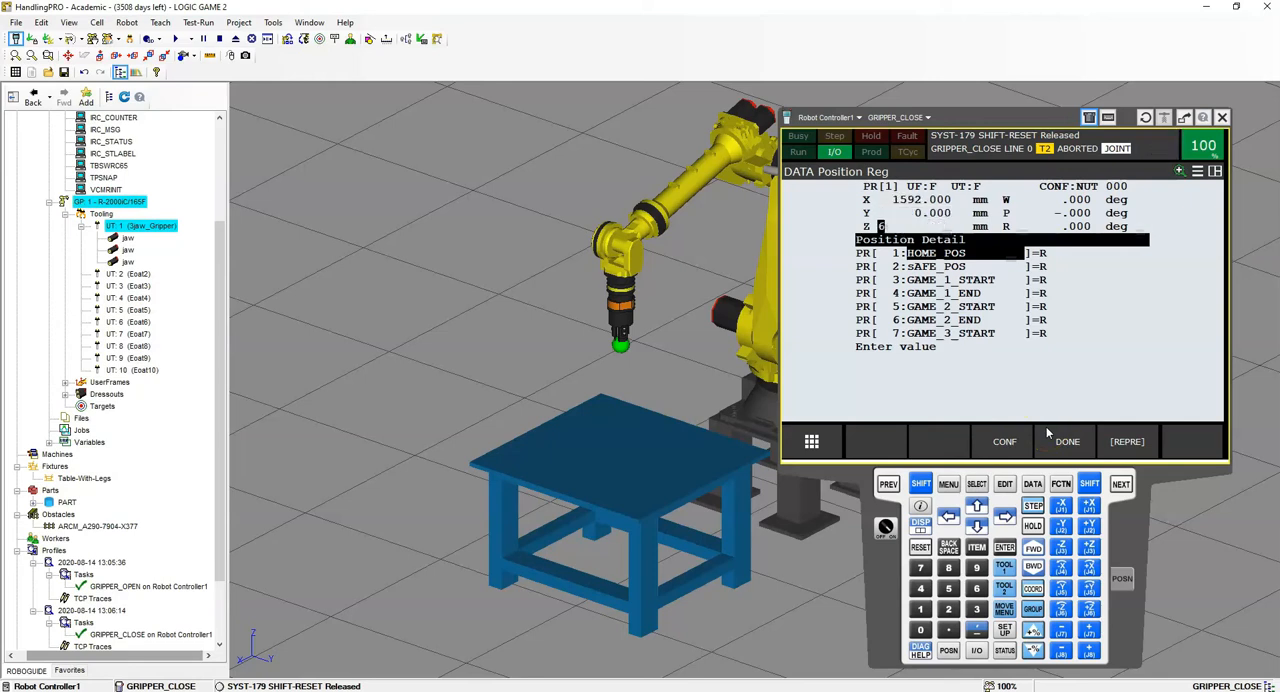
type("71")
key("Return")
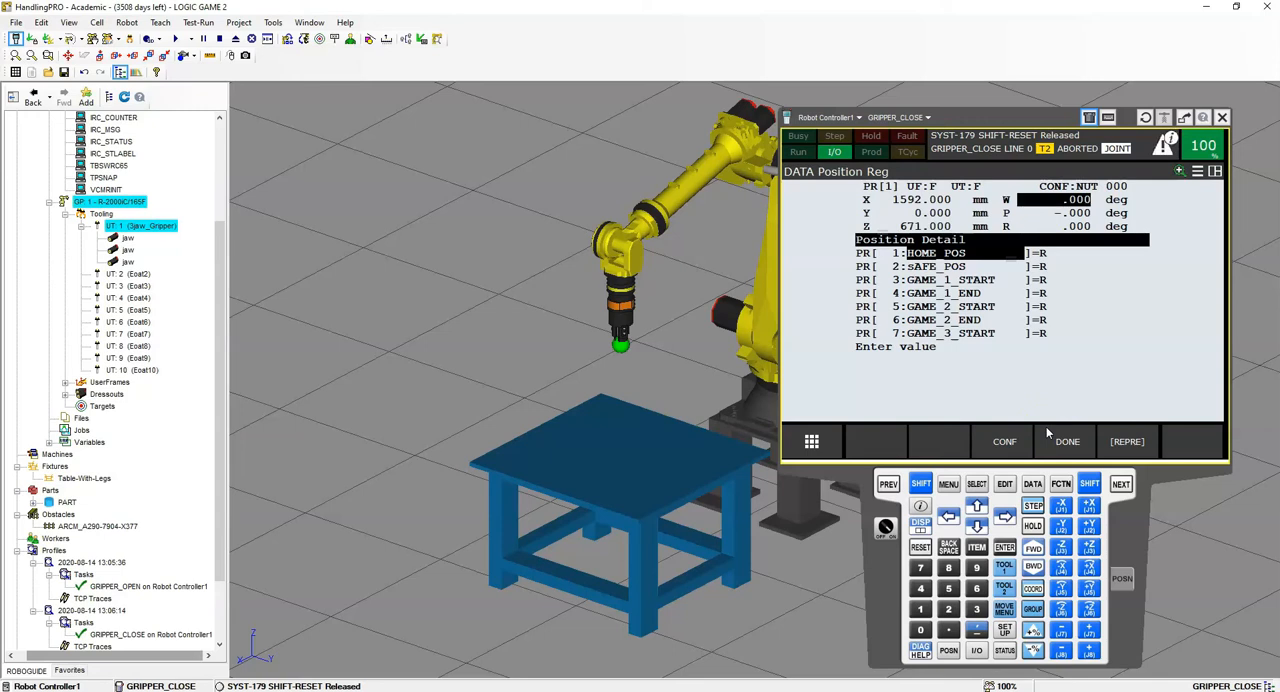
- Set the W, P and R angles of PR[1] HOME_POS to 0 degrees
key("Right")
type("0")
key("Return")
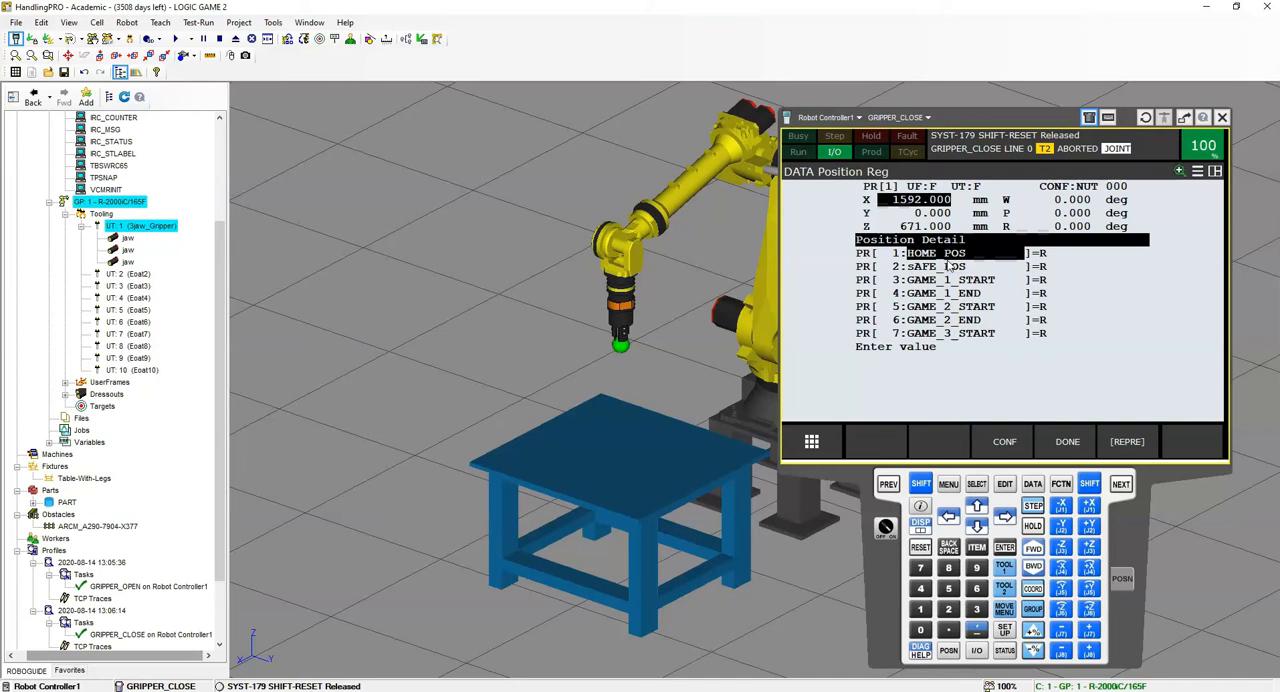
- In the position details of PR[2] sAFE_POS, set X to 0 mm, Y to 832 mm and Z to 356 mm
left_click(1085, 442)
left_click(948, 212)
left_click(890, 483)
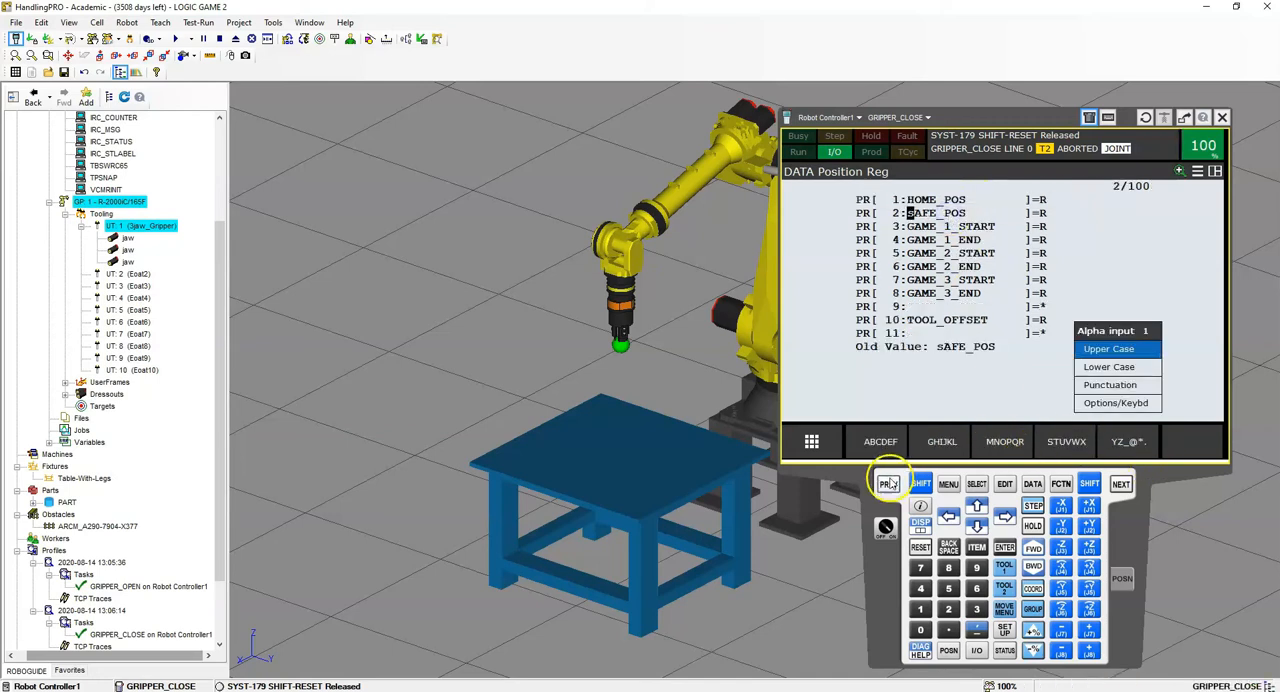
left_click(1078, 441)
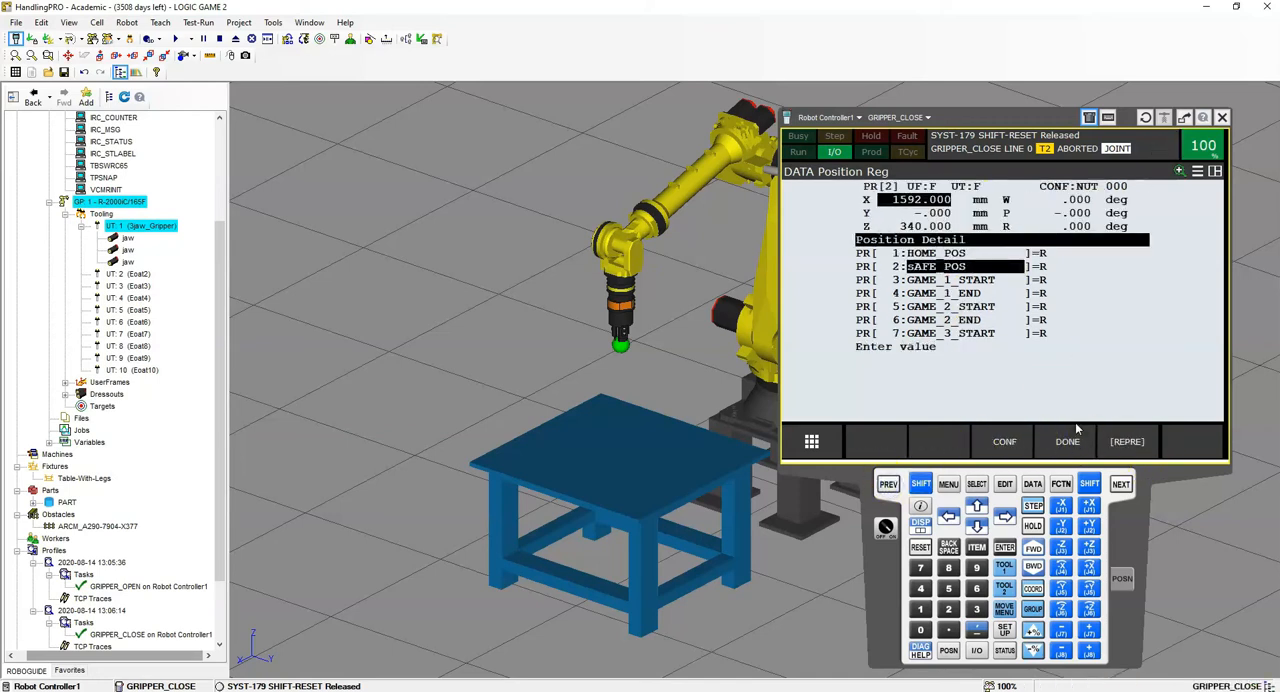
type("0")
key("Return")
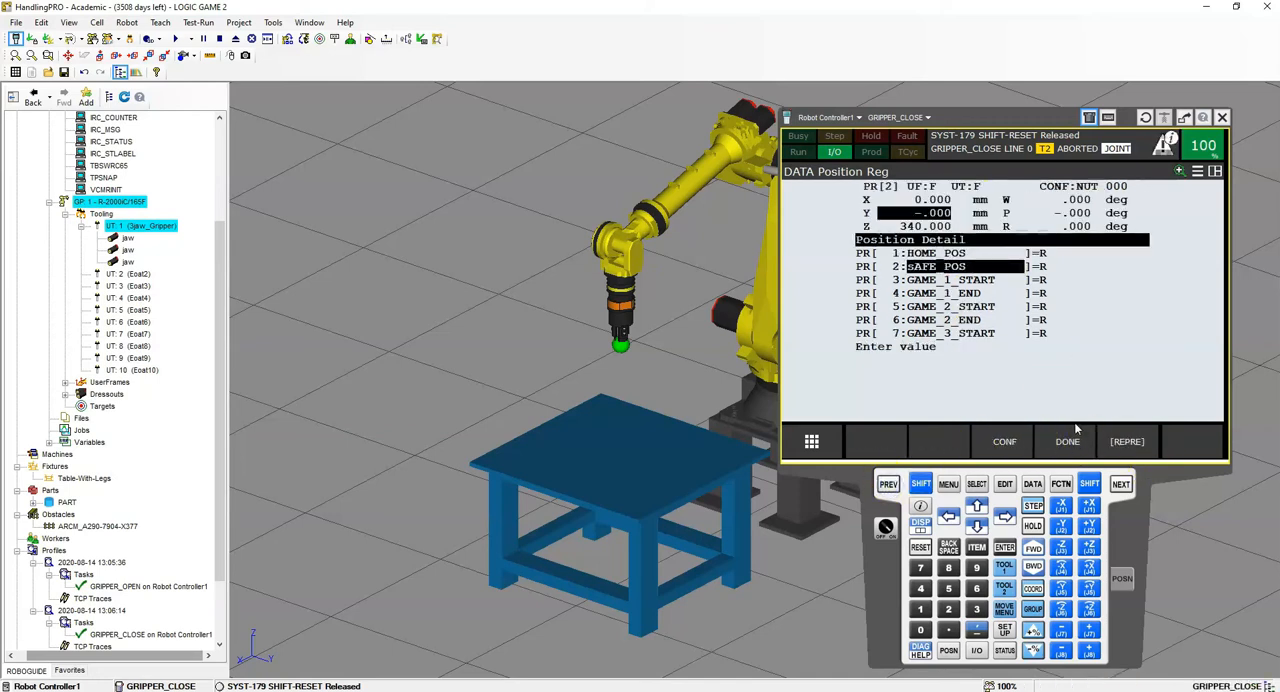
type("831")
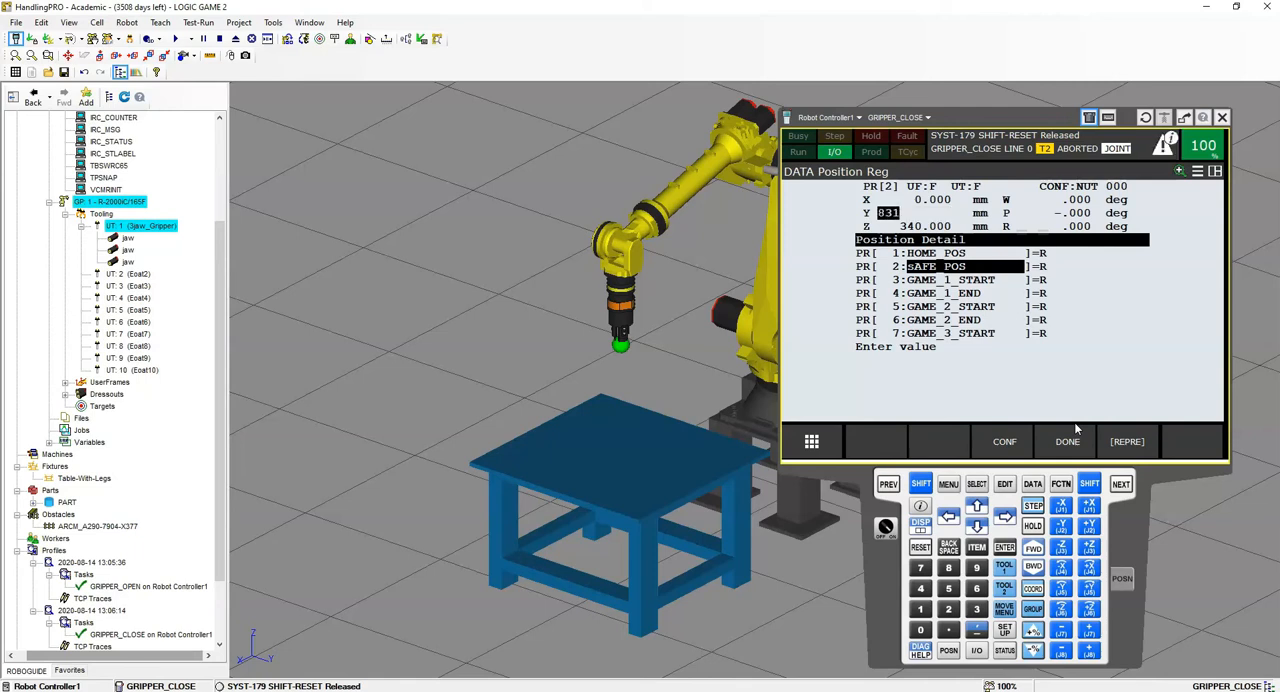
key("BackSpace")
key("BackSpace")
key("Return")
type("356")
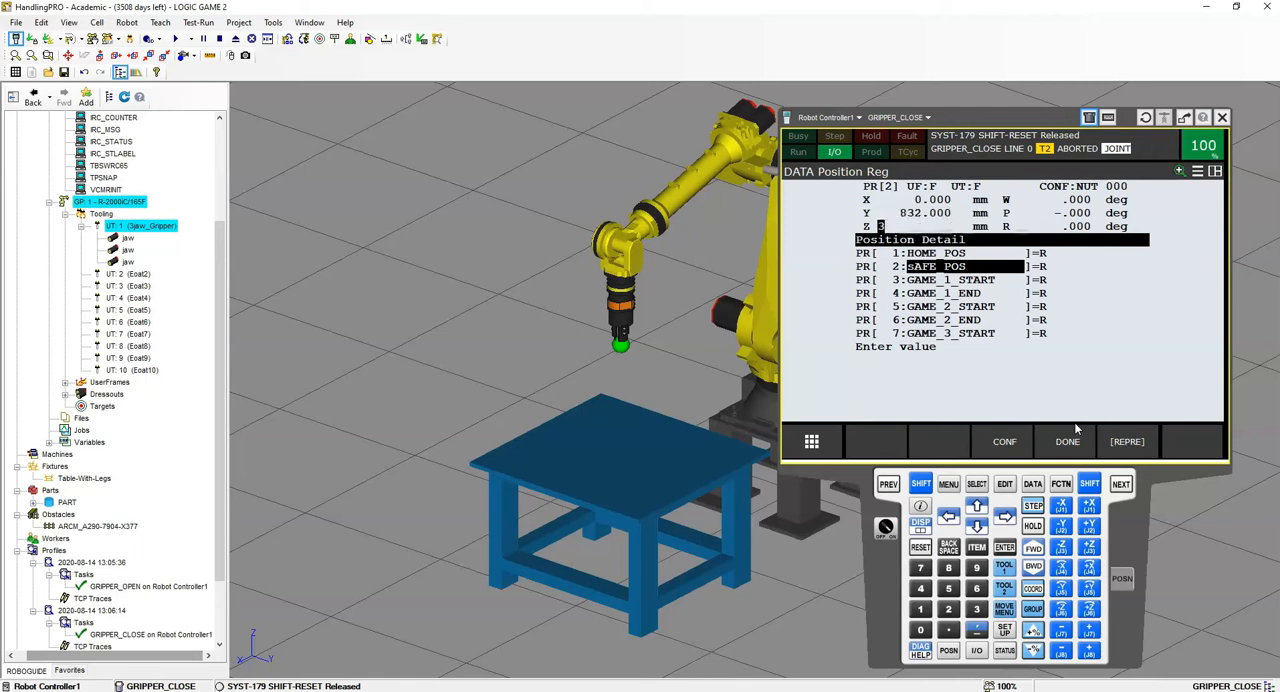
key("Return")
- Set the W and P angles of PR[2] sAFE_POS to 0 degrees and R to -90 degrees, and finish editing it
type("000")
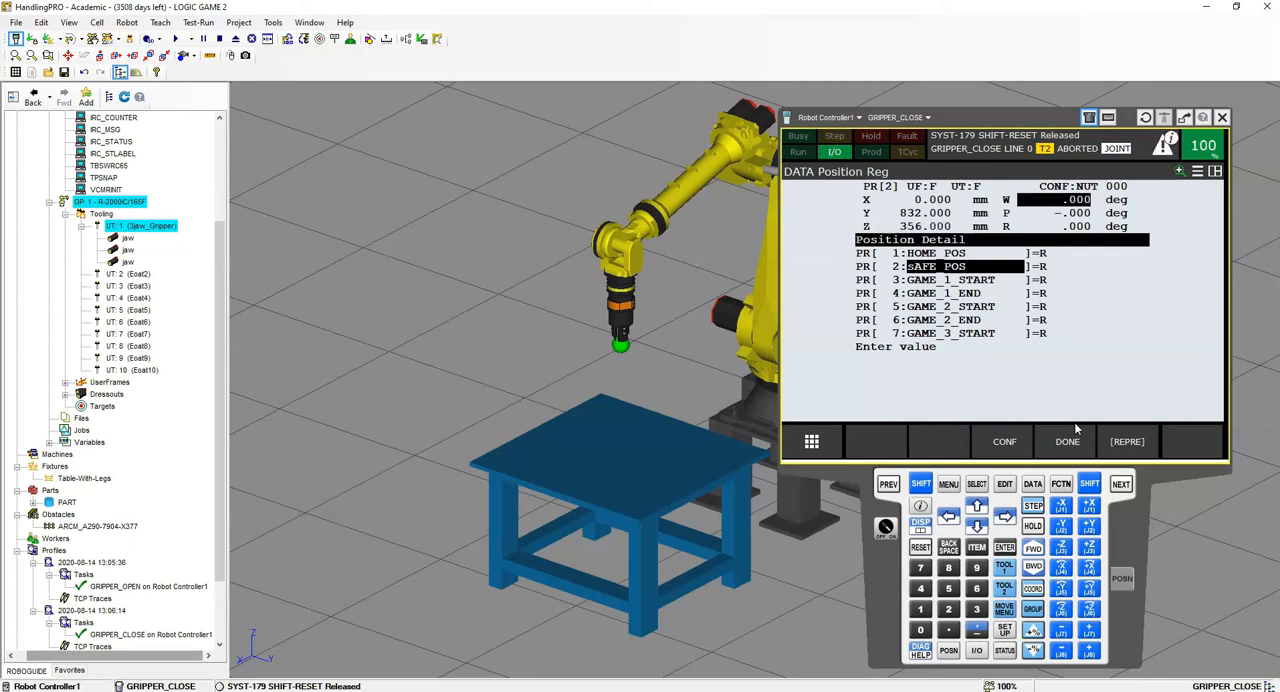
key("Return")
type("0")
key("Return")
type("-90")
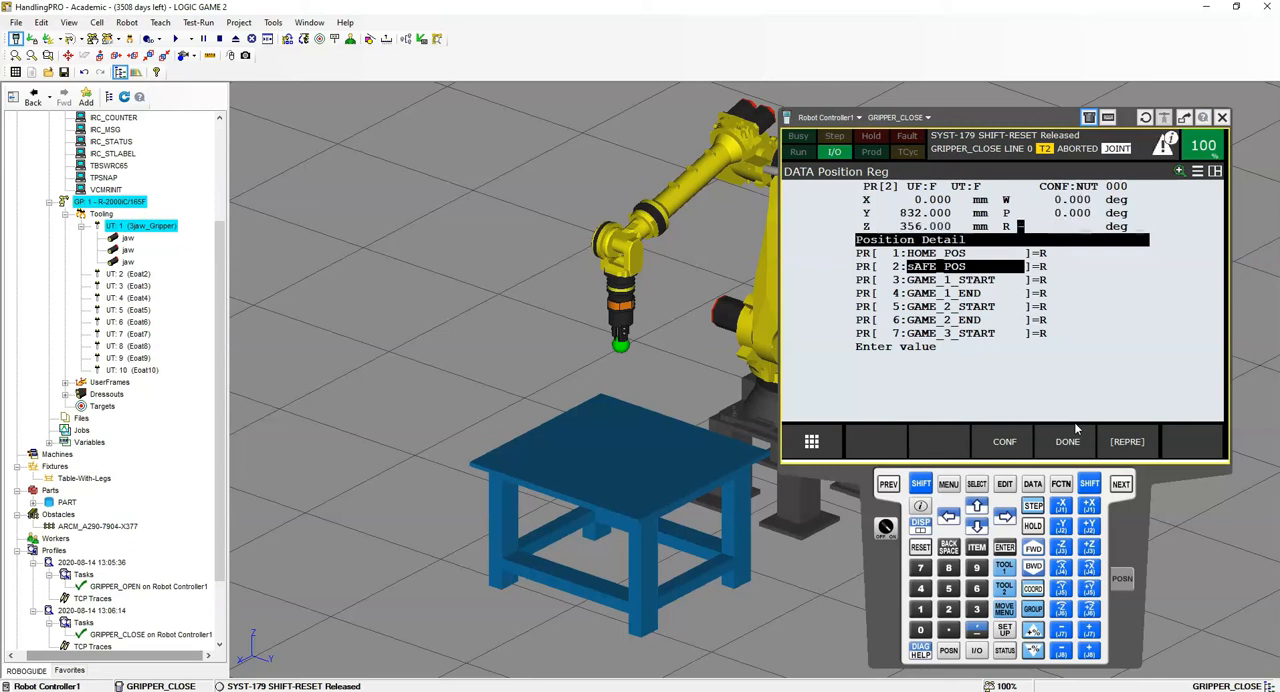
left_click(1075, 430)
- Move the robot to the PR[2] sAFE_POS position and check its pose beside the table
left_click(936, 441)
left_click(911, 490)
left_click(940, 441)
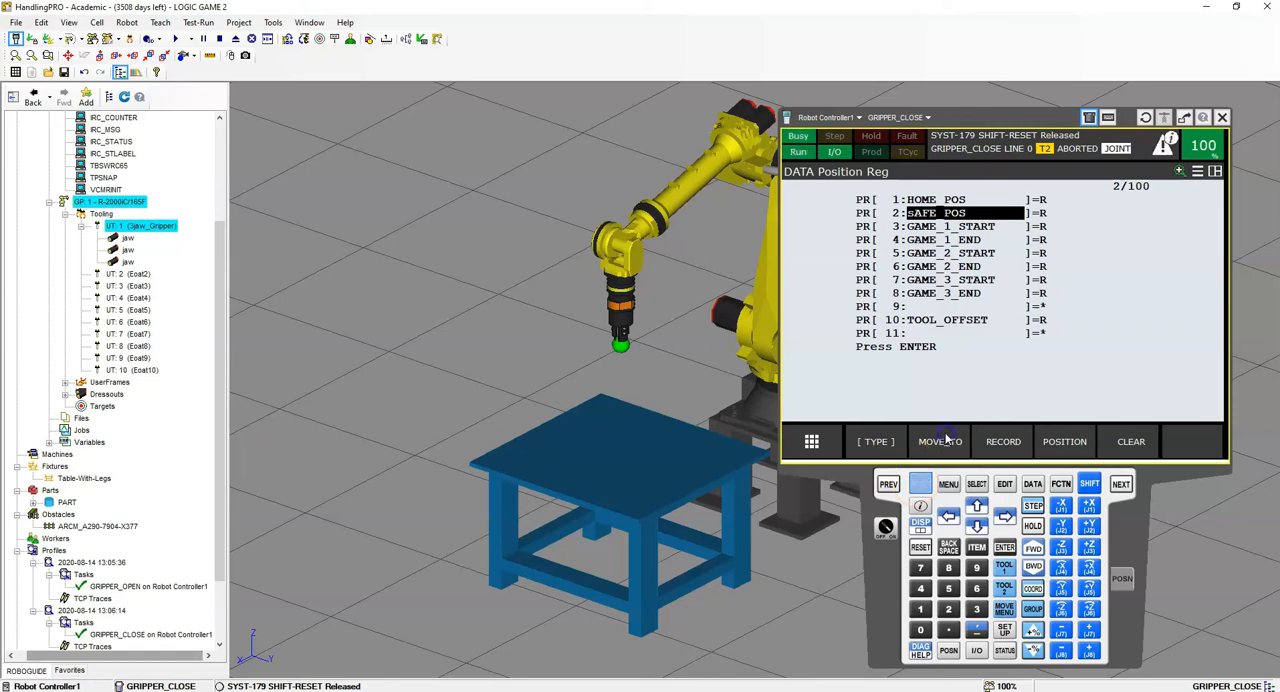
right_click_drag(685, 428, 608, 443)
scroll(598, 443, "down", 4)
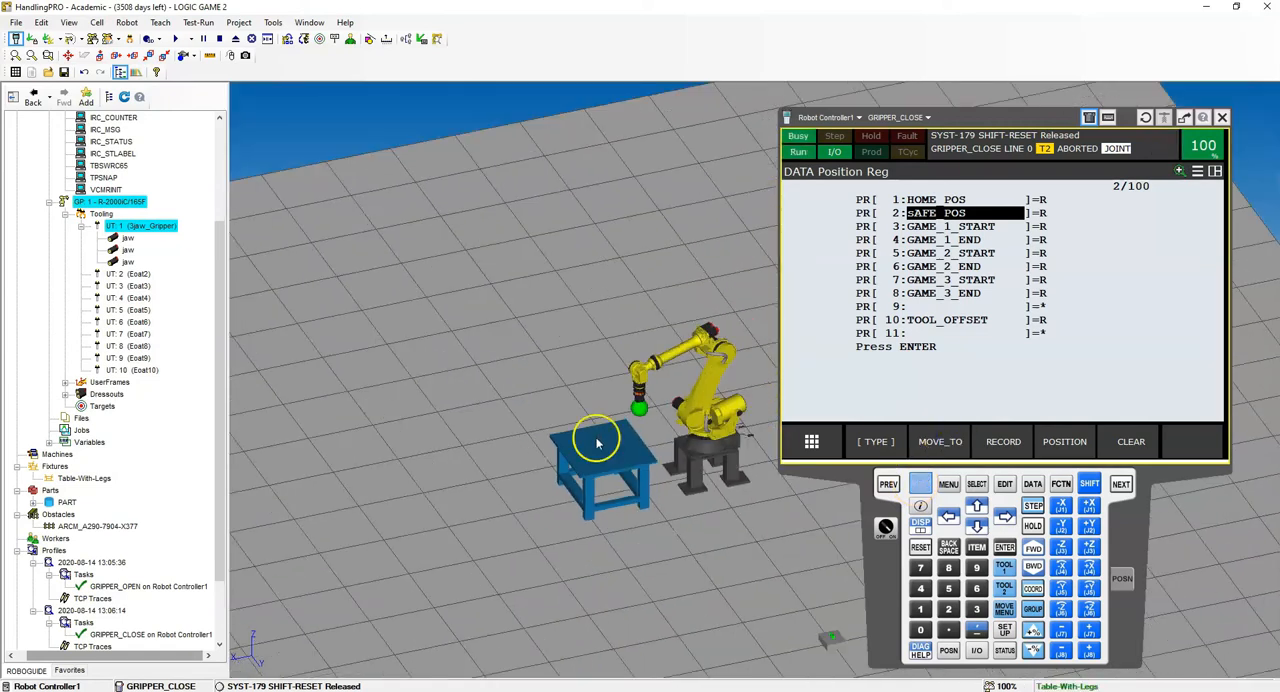
scroll(700, 392, "up", 2)
right_click_drag(700, 392, 725, 404)
left_click(659, 528)
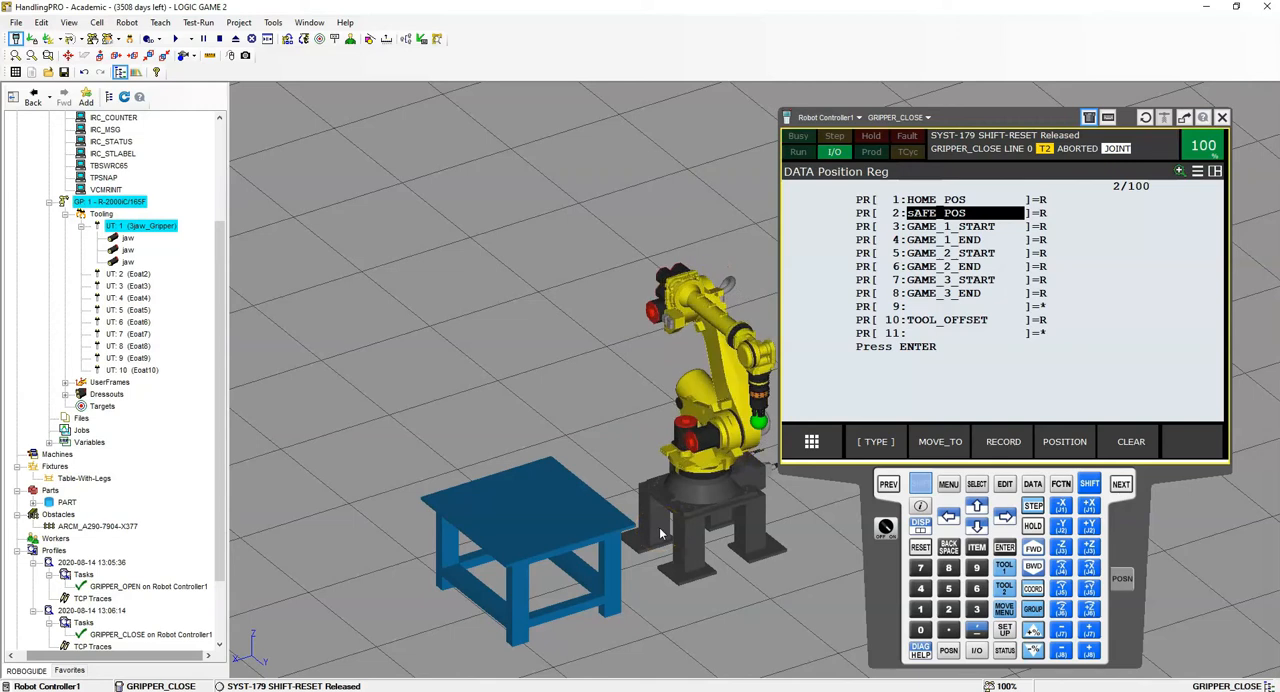
- In the position details of PR[10] TOOL_OFFSET, set X, Y and Z to 0 mm
left_click(1022, 319)
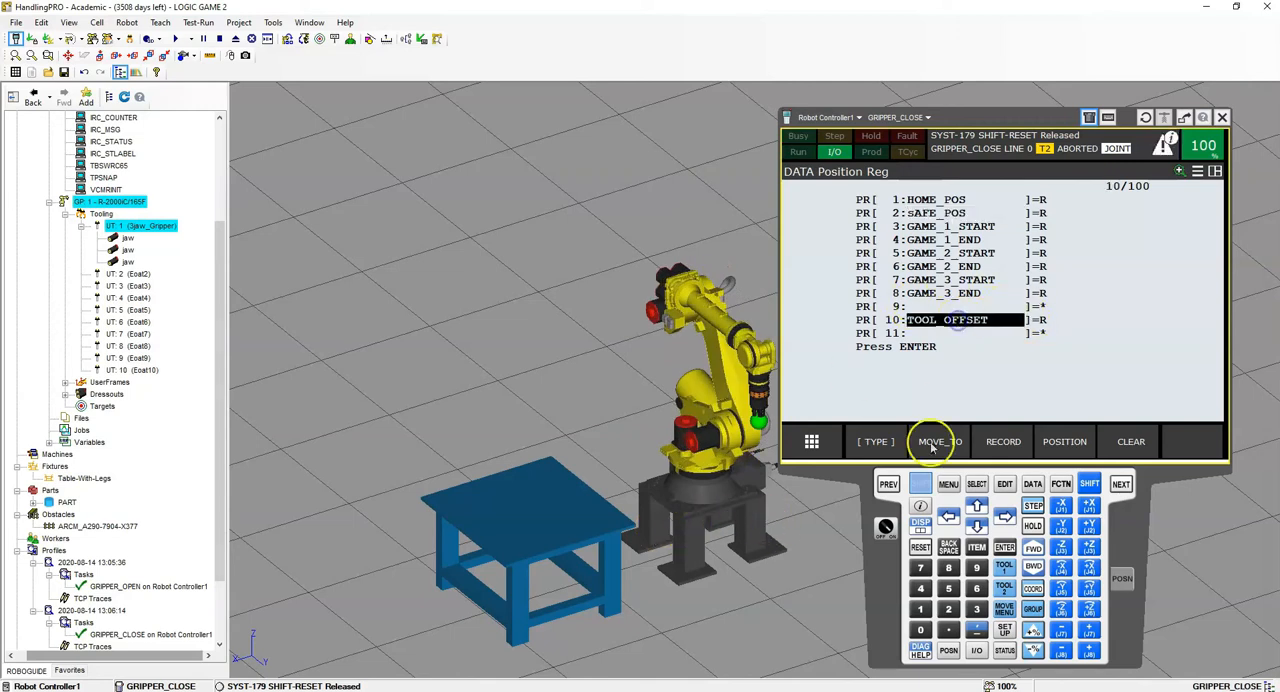
left_click(1064, 442)
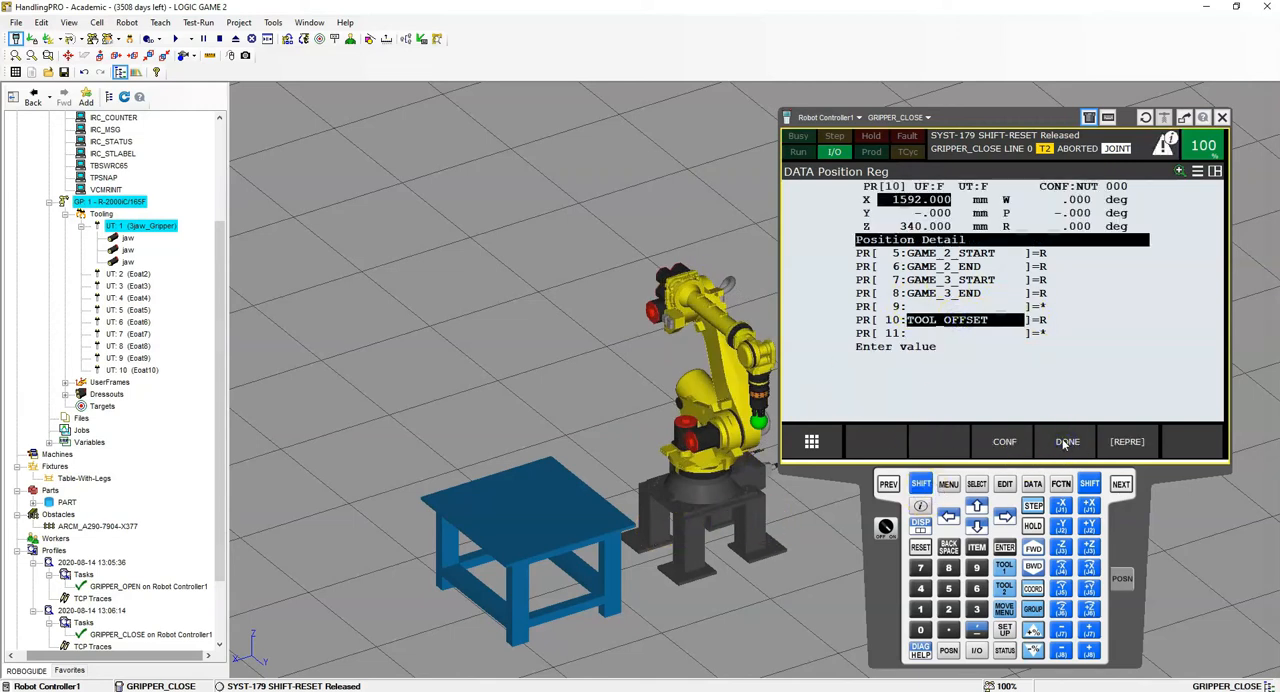
type("0")
key("Return")
type("0")
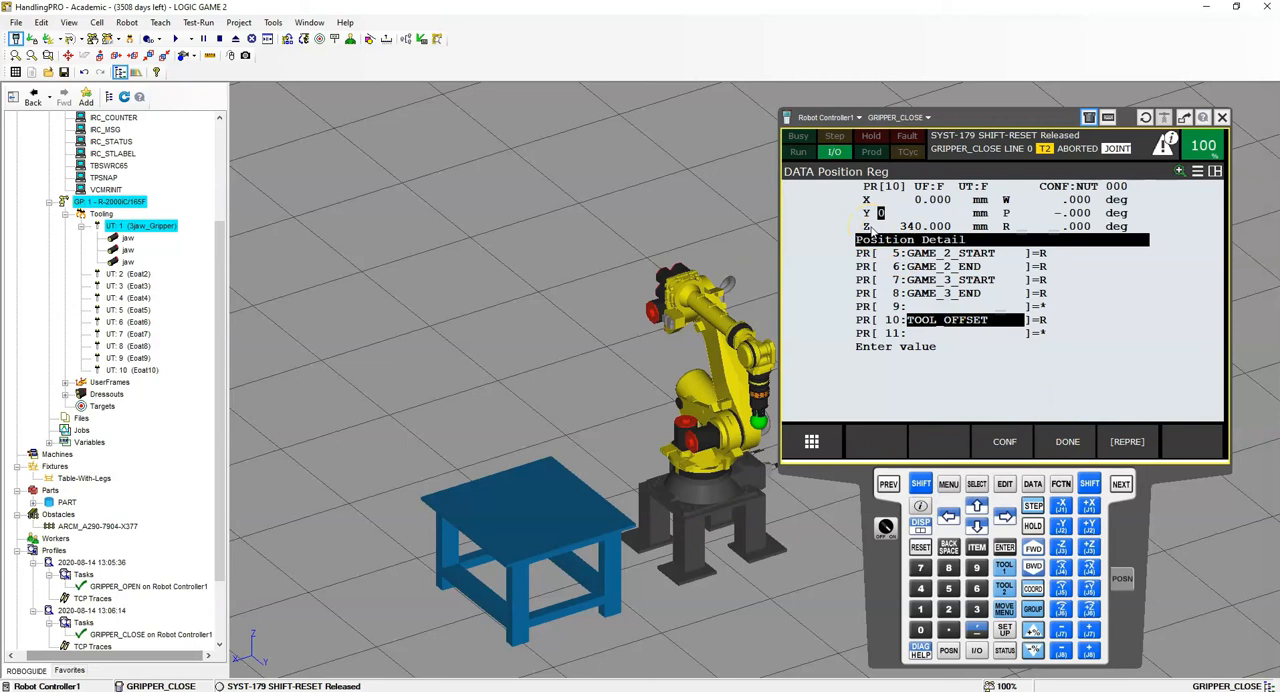
key("Return")
type("0")
key("Return")
- Set the W, P and R angles of PR[10] TOOL_OFFSET to 0 degrees
type("000")
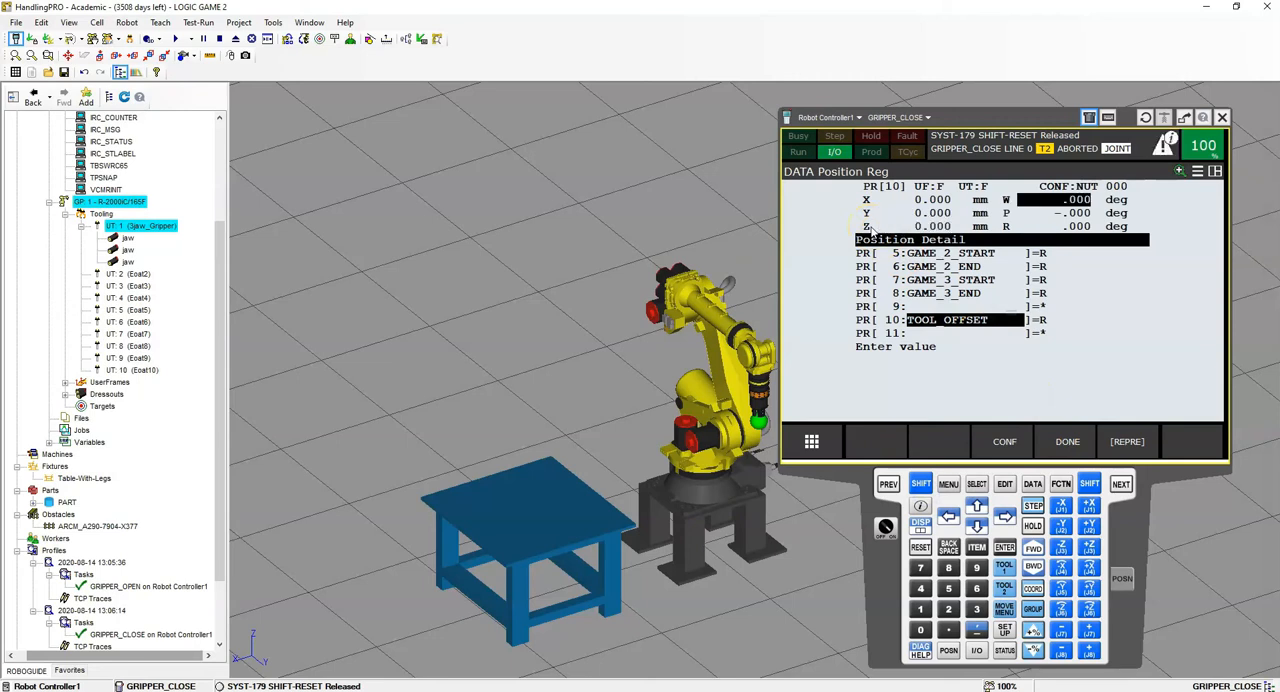
key("Return")
type("0")
key("Return")
type("0")
key("Return")
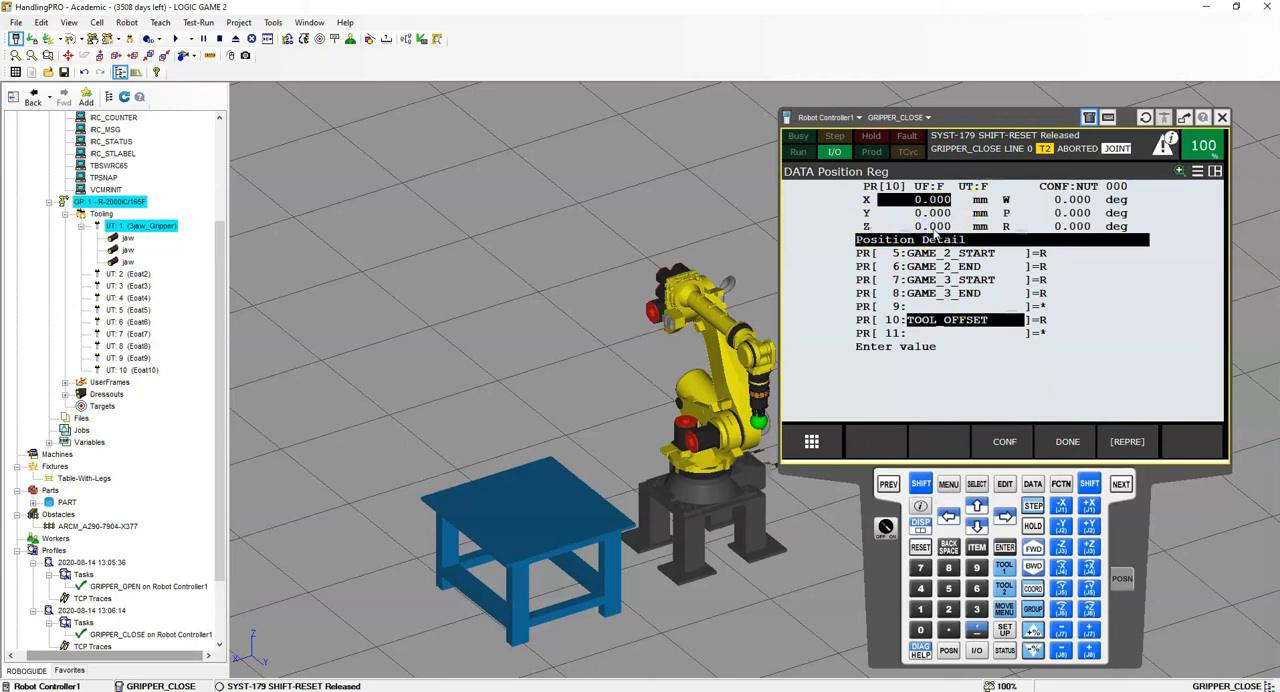
- Set the Z value of PR[10] TOOL_OFFSET to 200 mm and finish editing the register
key("Down")
key("Down")
type("20")
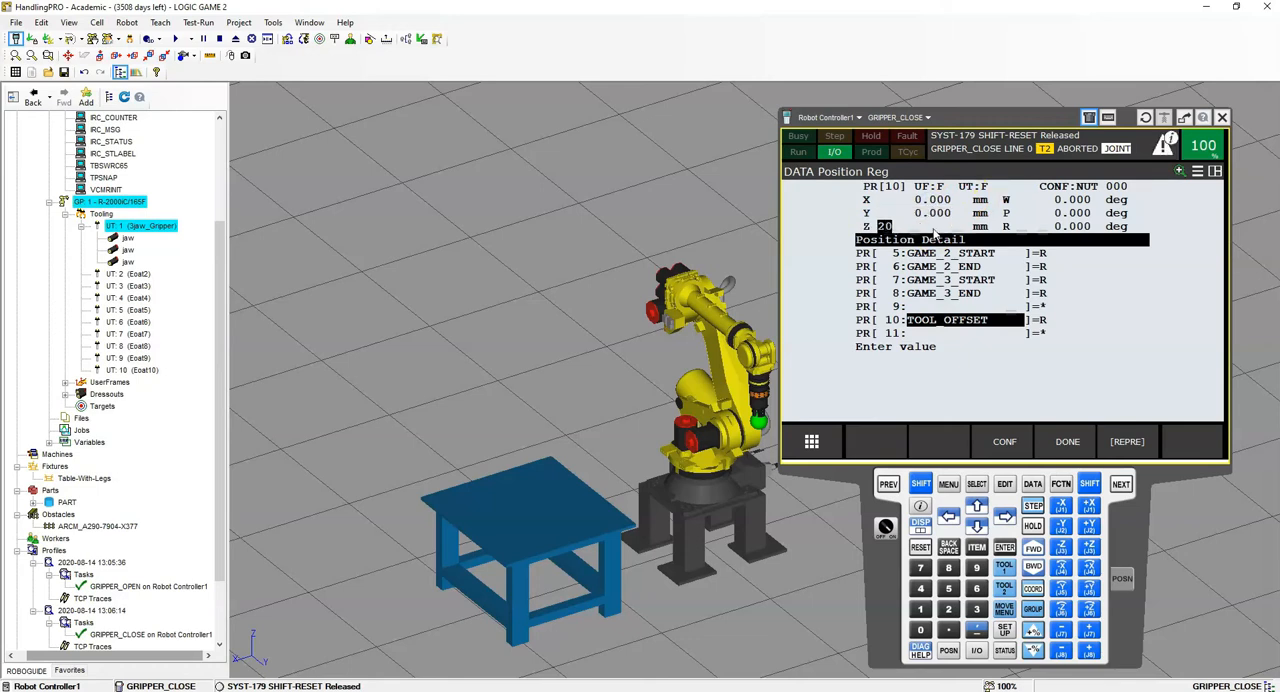
type("0")
key("Return")
left_click(1060, 440)
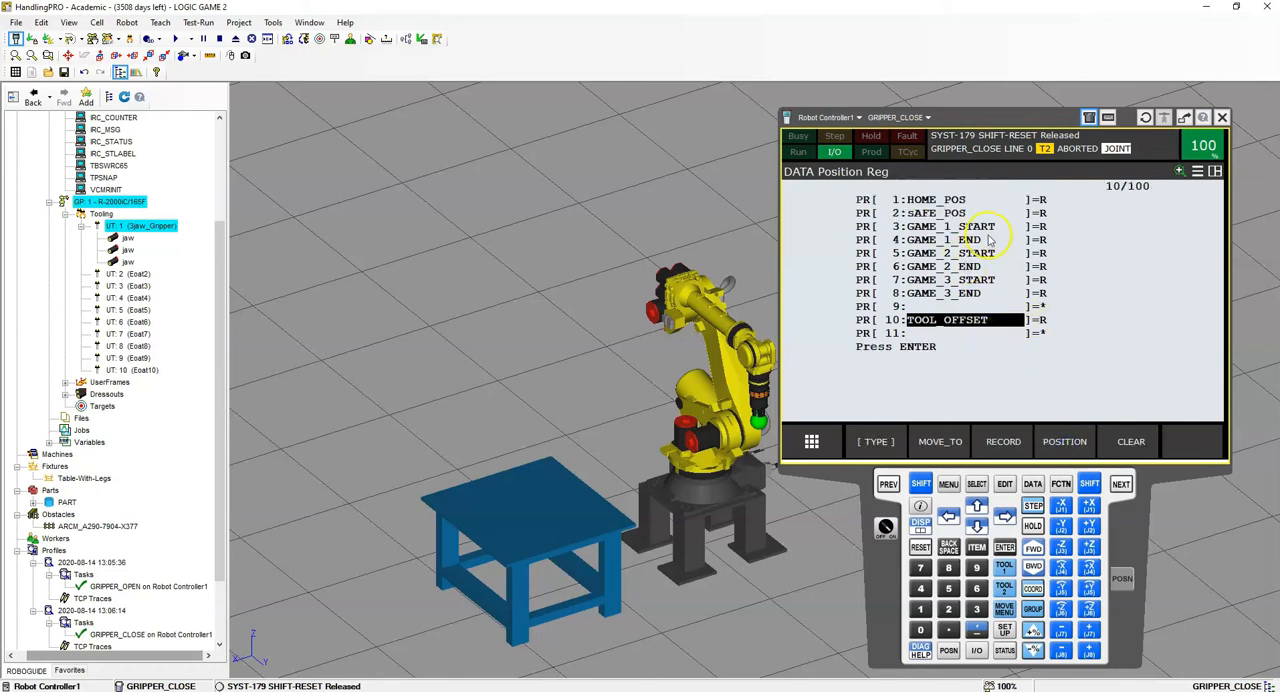
- Set all coordinates and angles in the position details of PR[12] GAME_1_X_Y to 0
left_click(976, 526)
left_click(976, 526)
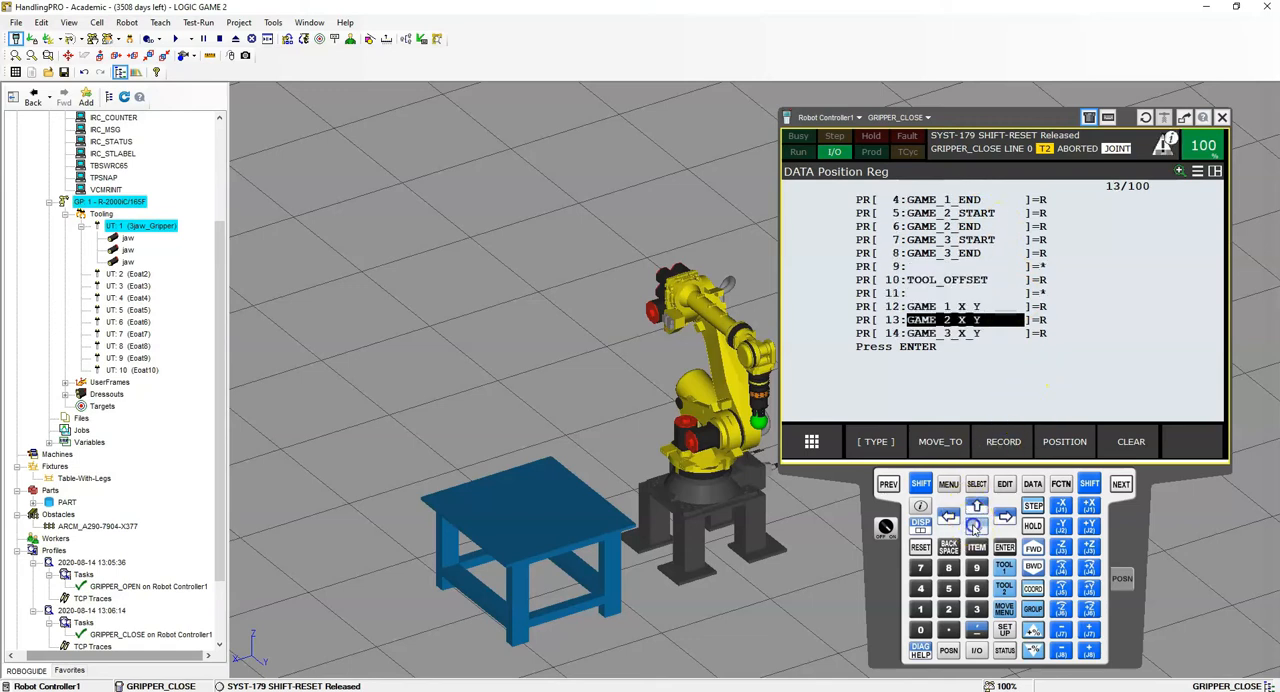
left_click(1060, 442)
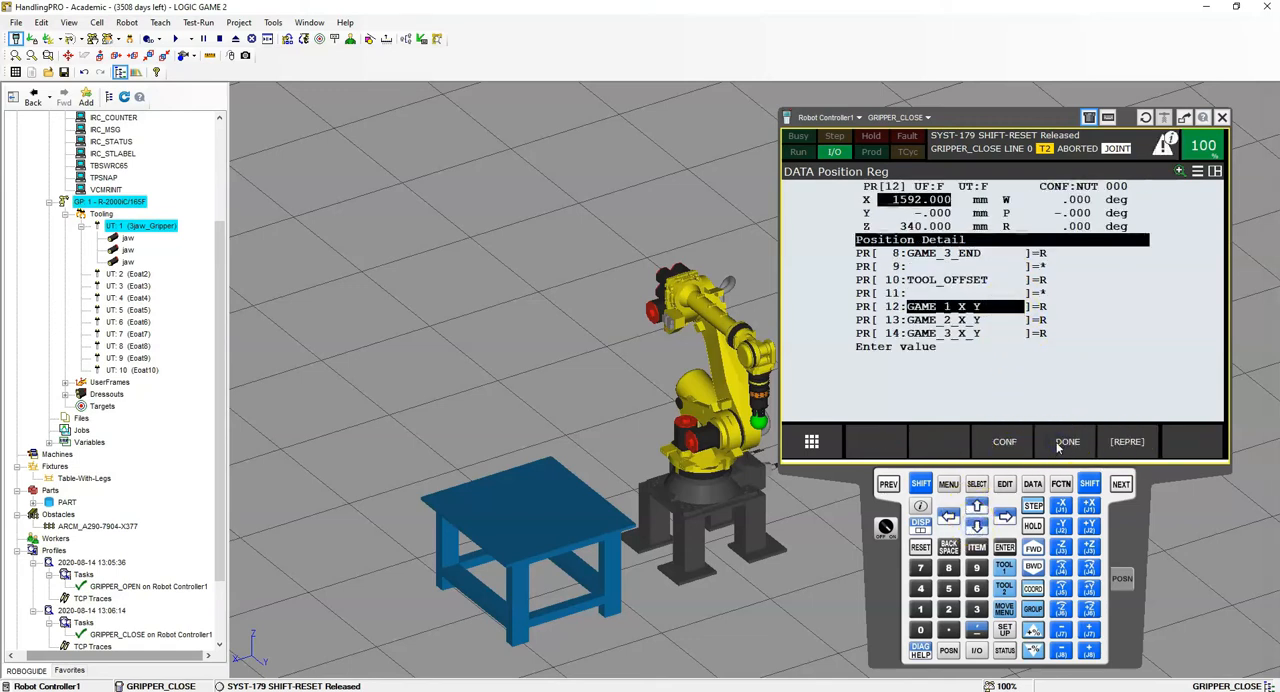
type("0")
key("Return")
type("0")
key("Return")
type("0")
key("Return")
type("0")
key("Return")
type("0")
key("Return")
type("0")
left_click(1064, 448)
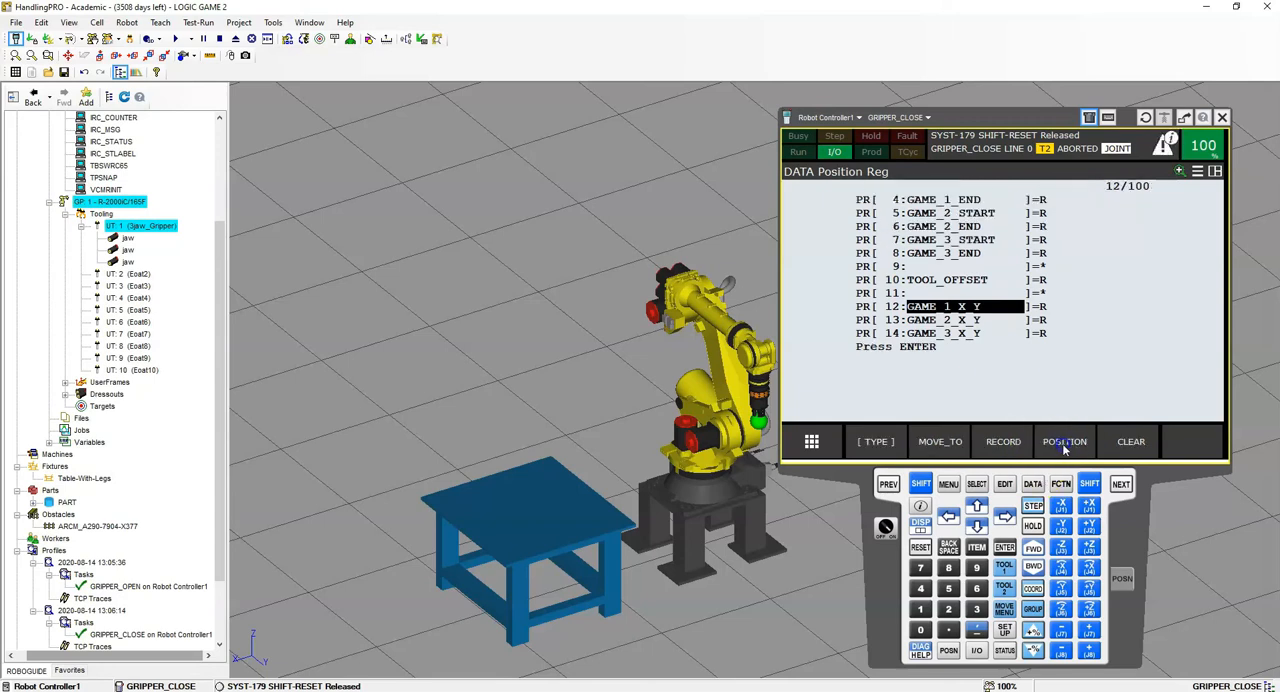
- Set all coordinates and angles in the position details of PR[13] GAME_2_X_Y to 0
left_click(938, 321)
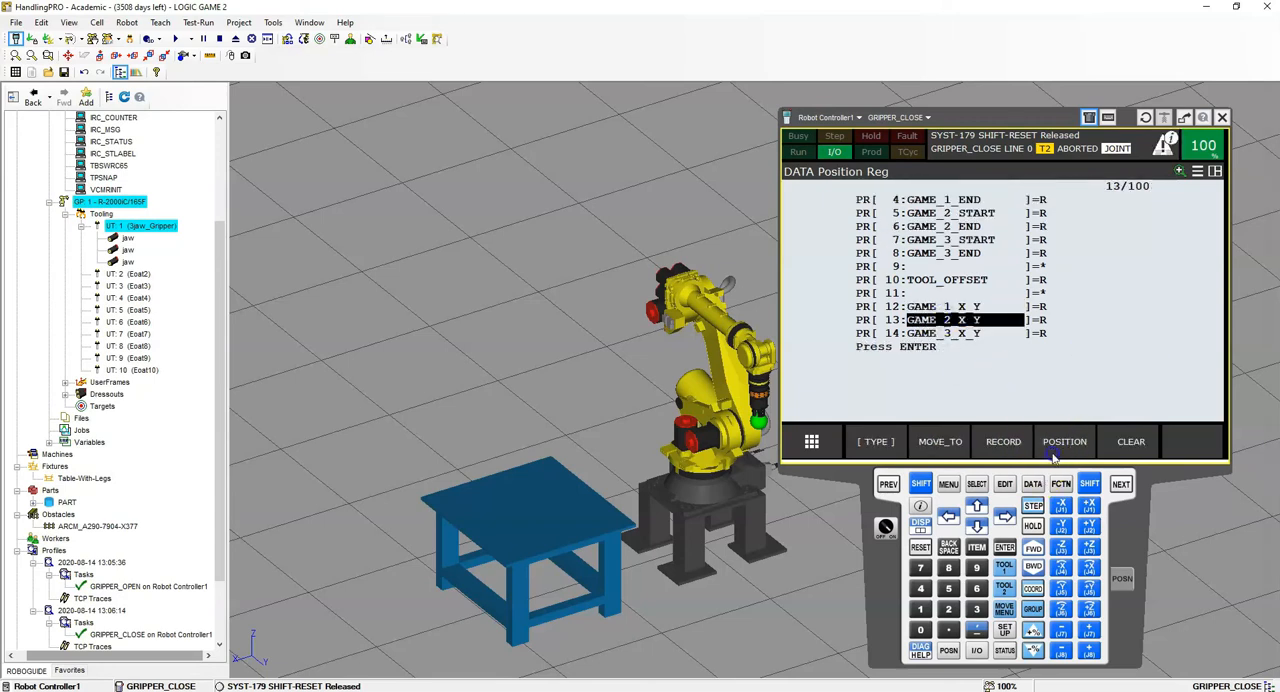
left_click(1060, 445)
type("0")
key("Return")
type("0")
key("Return")
type("0")
key("Return")
type("0")
key("Return")
left_click(1052, 443)
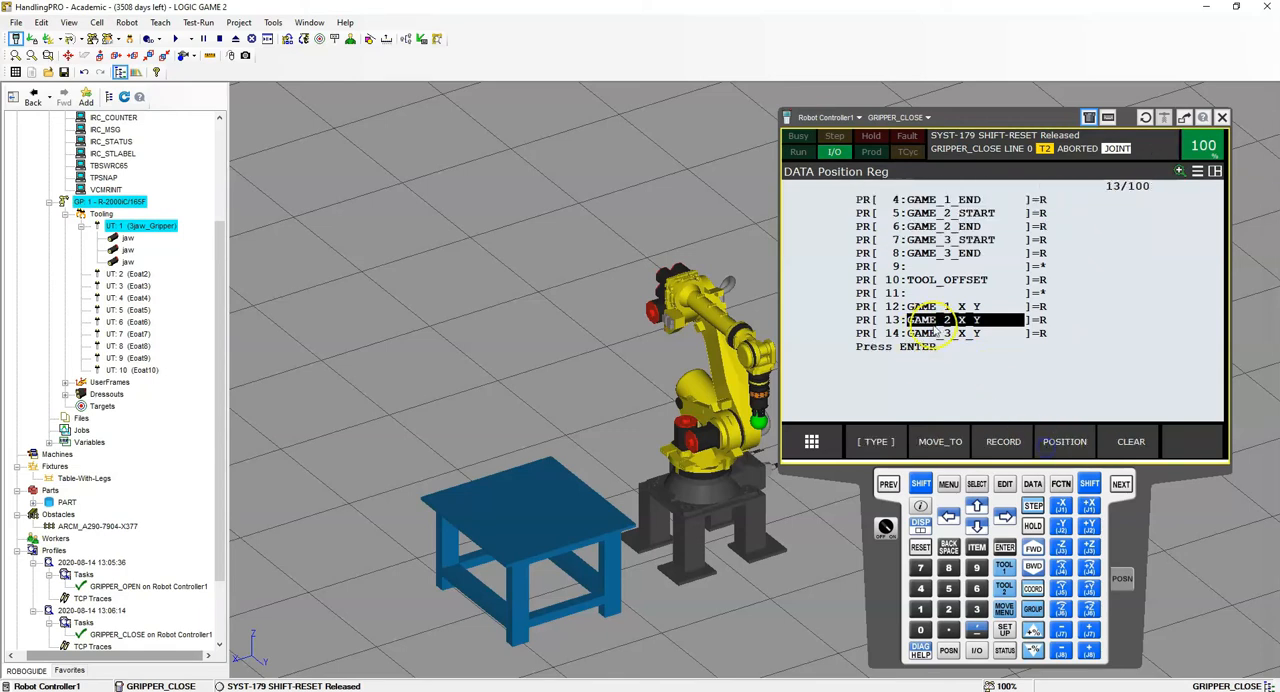
- In the position details of PR[14] GAME_3_X_Y, set X, Y and Z to 0 mm and finish editing it
left_click(938, 334)
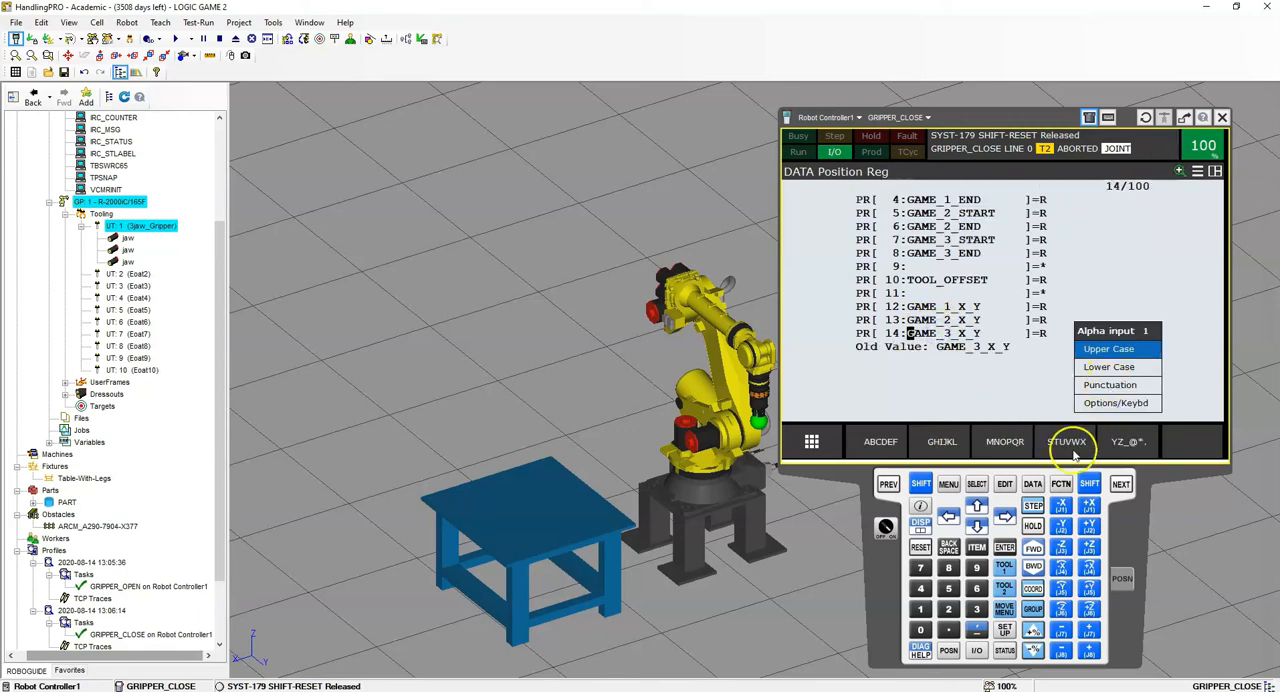
left_click(886, 483)
left_click(1068, 441)
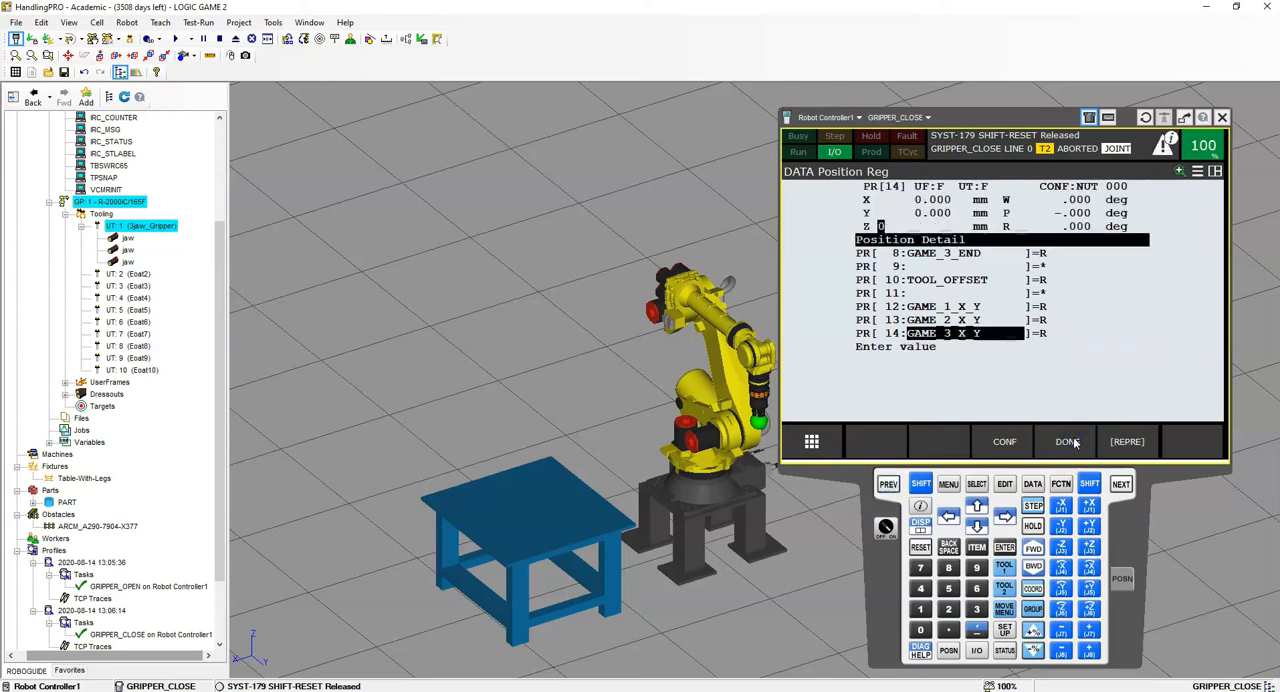
left_click(1070, 441)
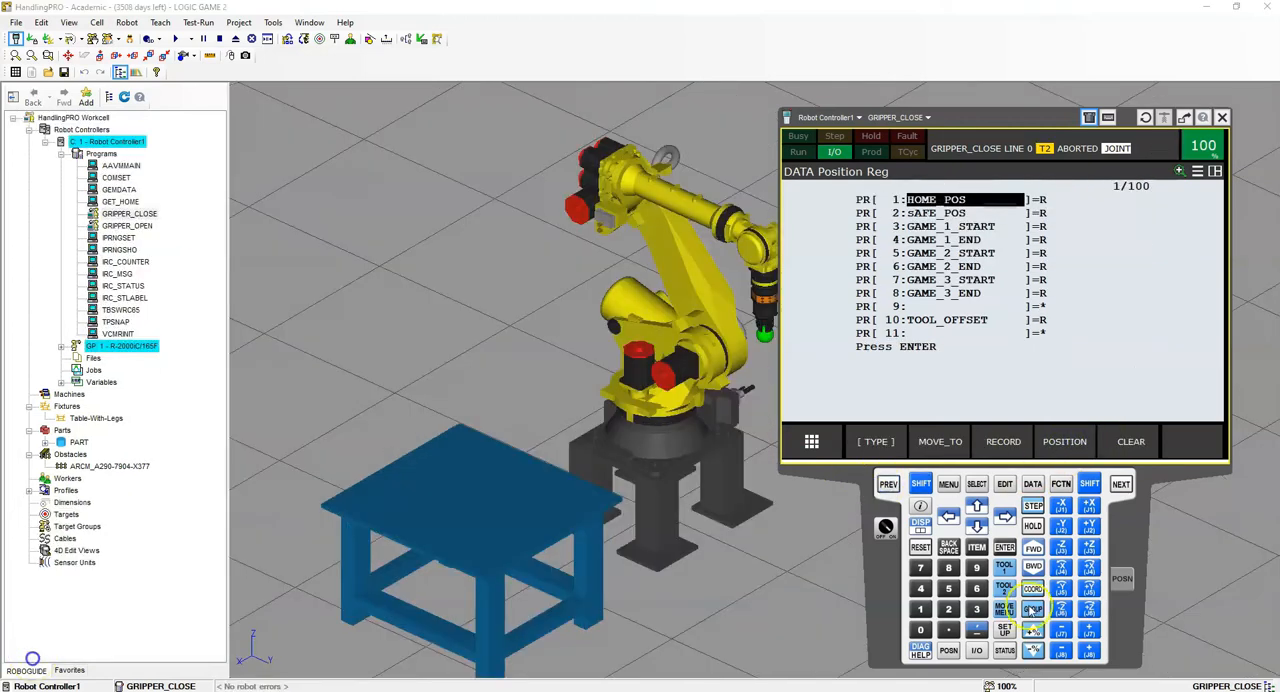
- Switch the data display to the numeric registers and name register R[1] SPEED
left_click(906, 441)
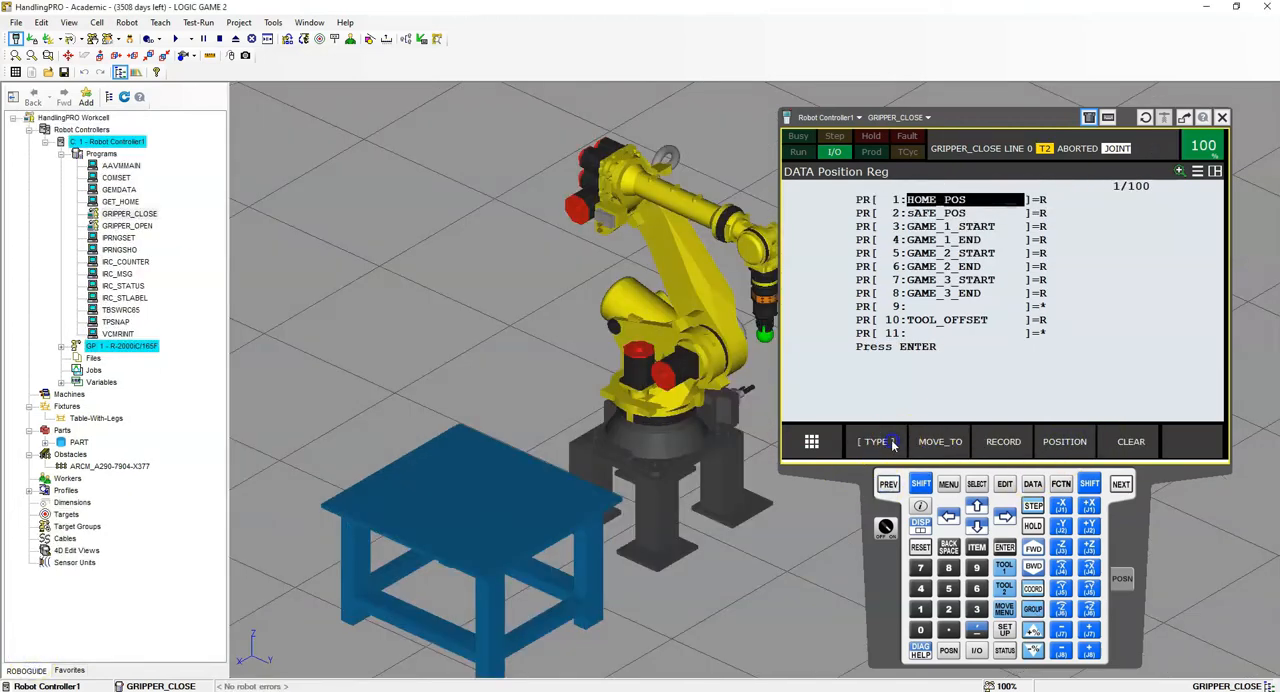
left_click(866, 333)
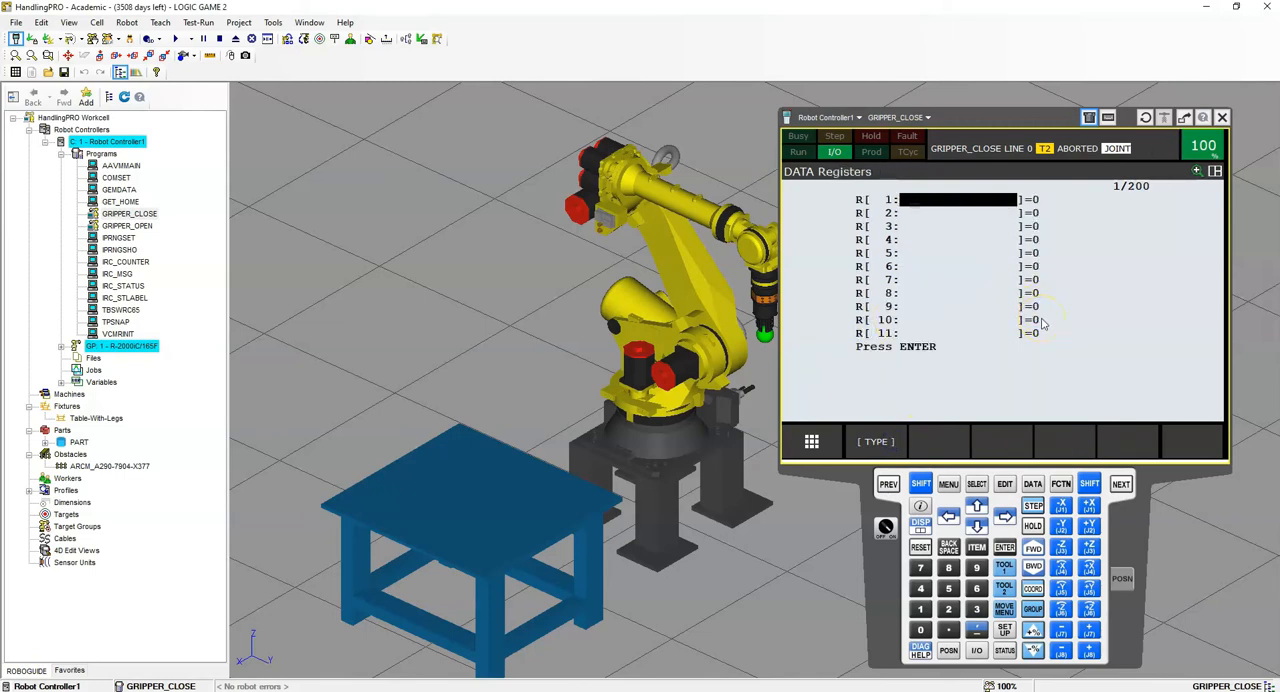
key("Return")
type("SPEED")
key("Return")
key("Down")
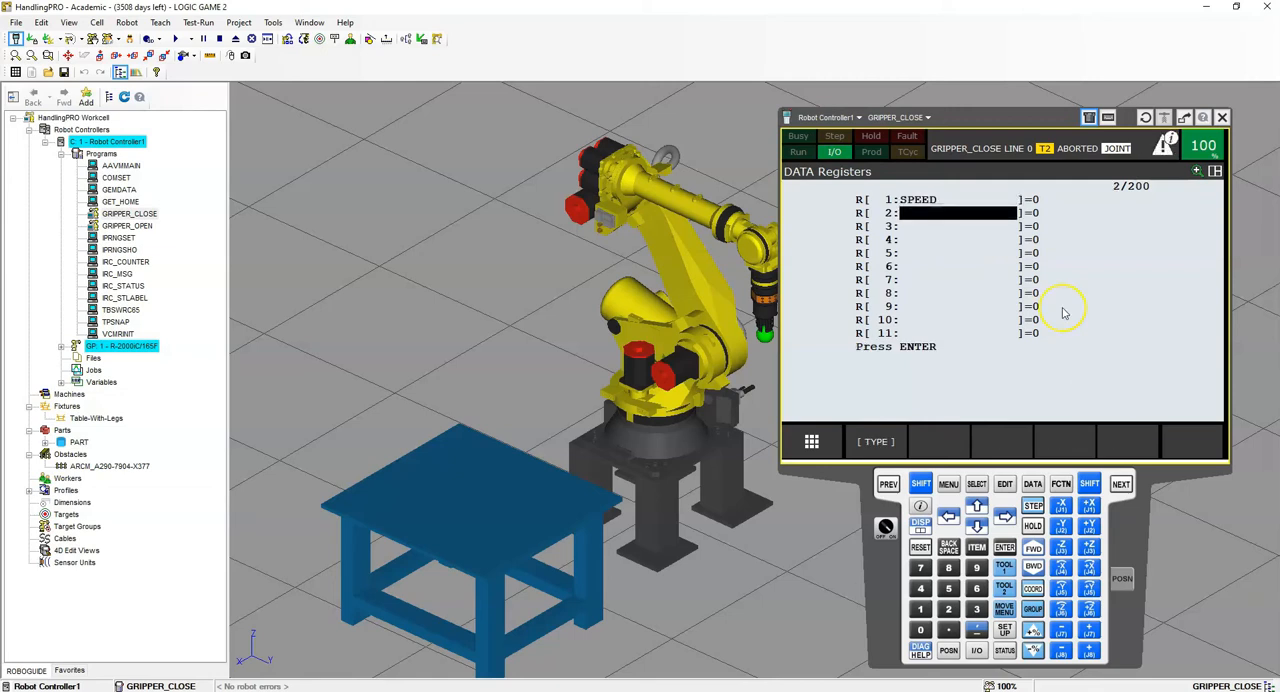
- Name numeric register R[2] COLUMN_COUNTER
key("Return")
type("COLUMN")
type(" COUNTER")
key("Return")
key("Down")
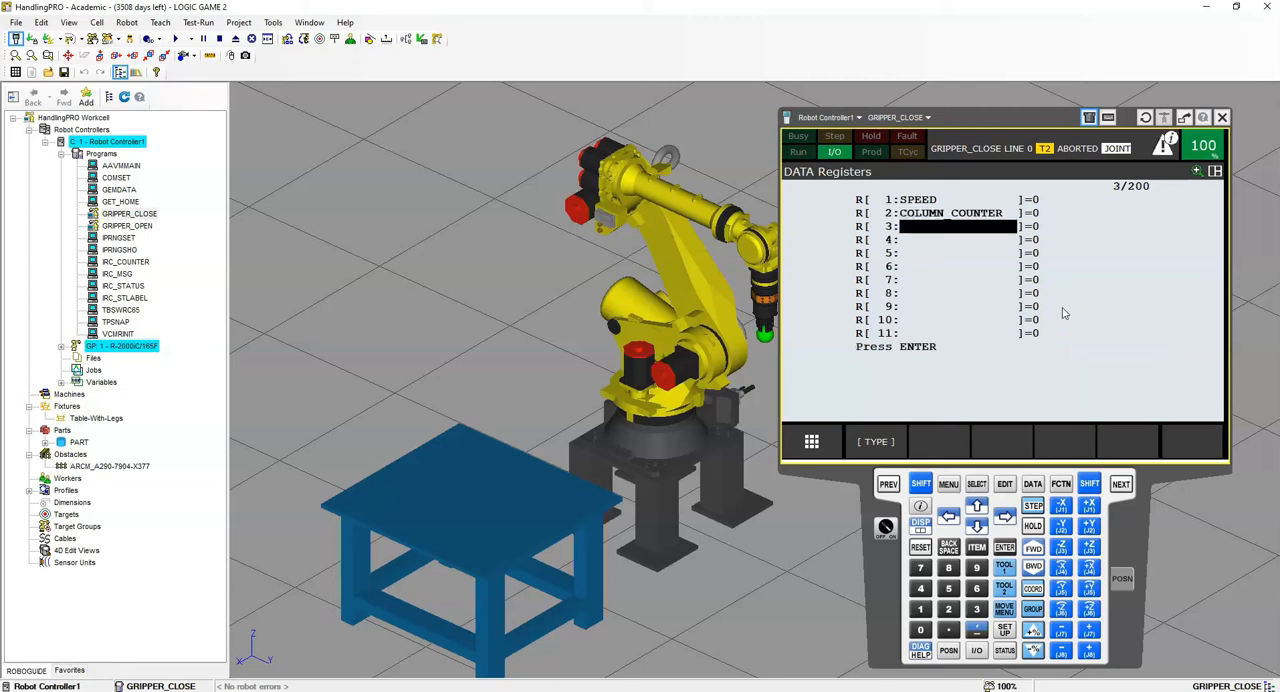
- Name numeric register R[3] ROW_COUNTER
key("Return")
type("RO")
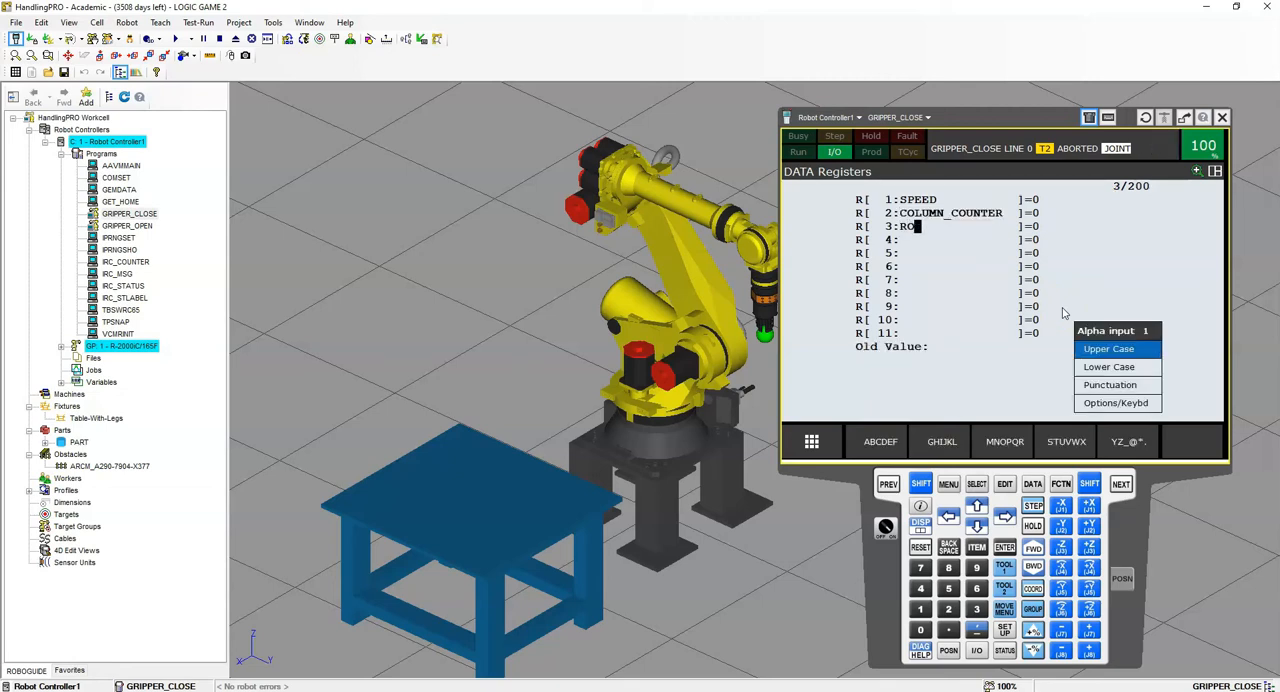
type("W_COUNTER")
key("Return")
key("Down")
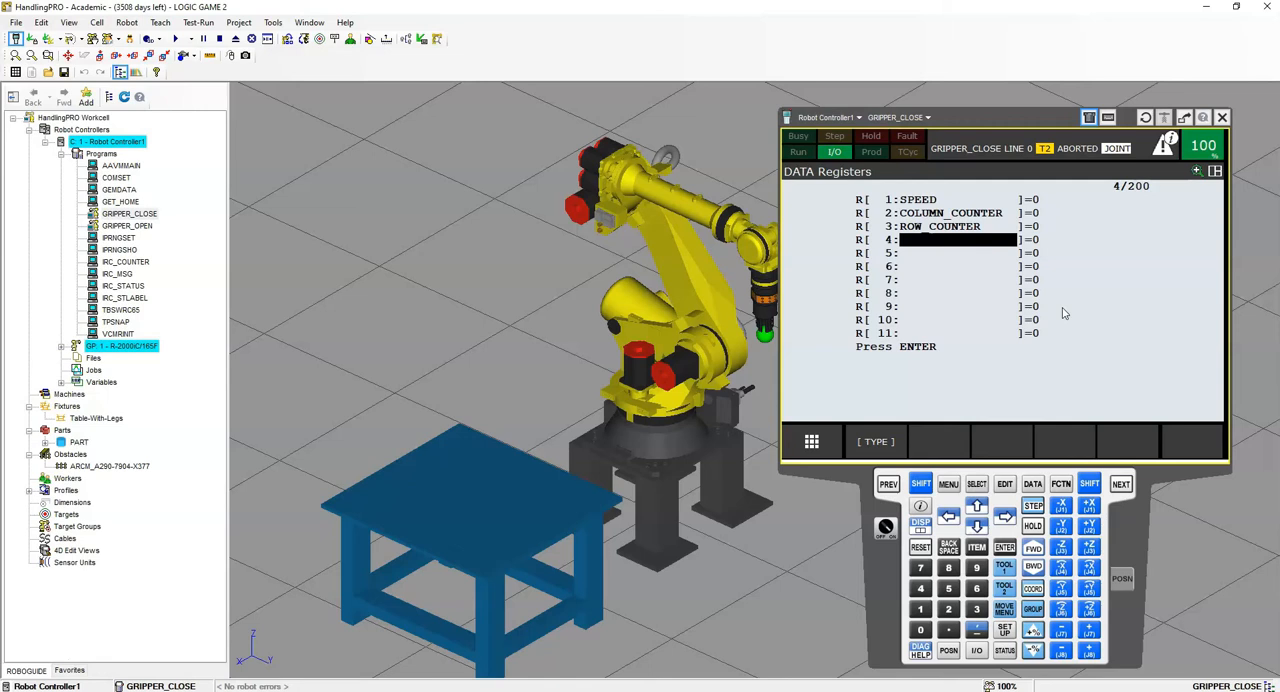
- Name numeric register R[4] COUNTER_1
key("Return")
type("COU")
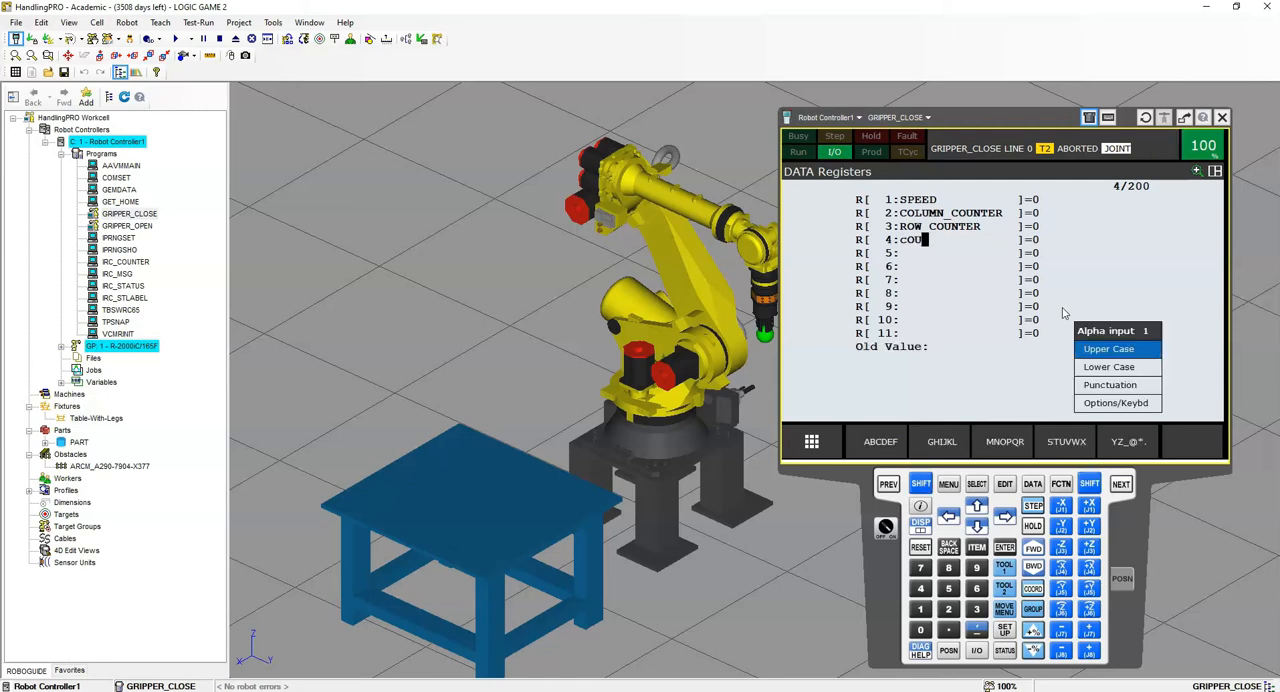
type("NTER_1")
key("Return")
key("Down")
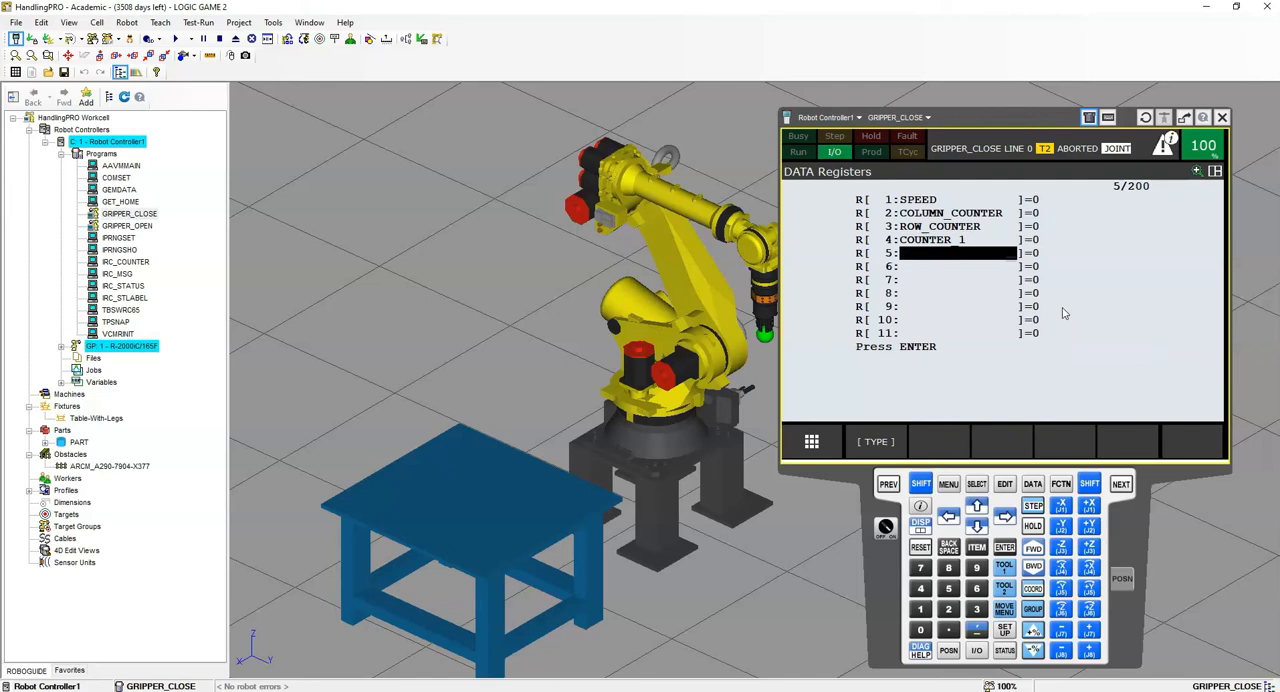
- Name numeric register R[5] COUNTER_2
key("Return")
type("COUNTER_")
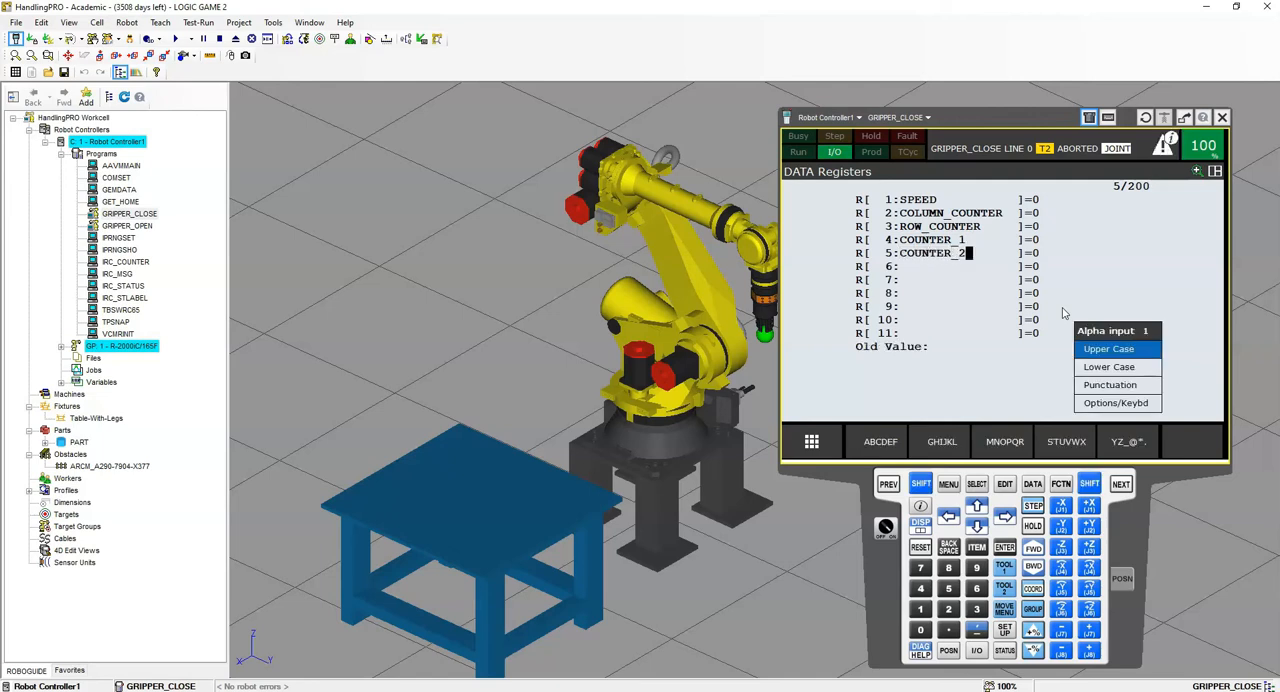
type("2")
key("Return")
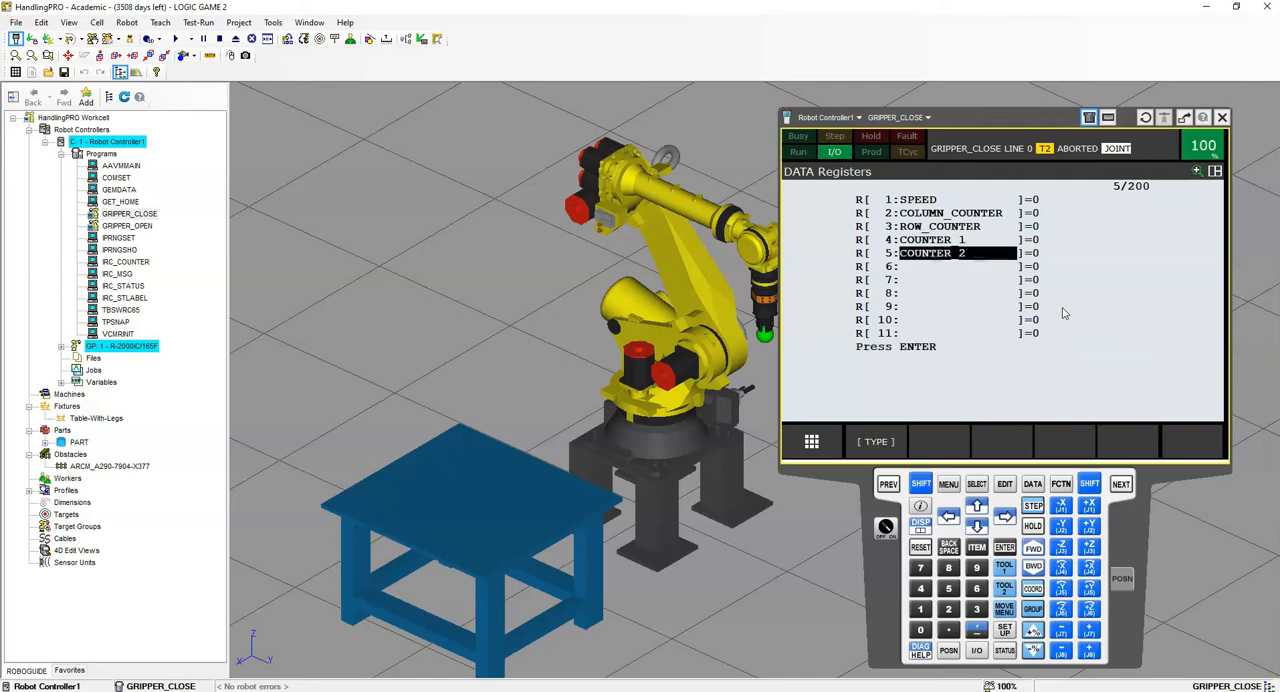
- Set the value of numeric register R[1] SPEED to 2000
left_click(1058, 203)
type("2000")
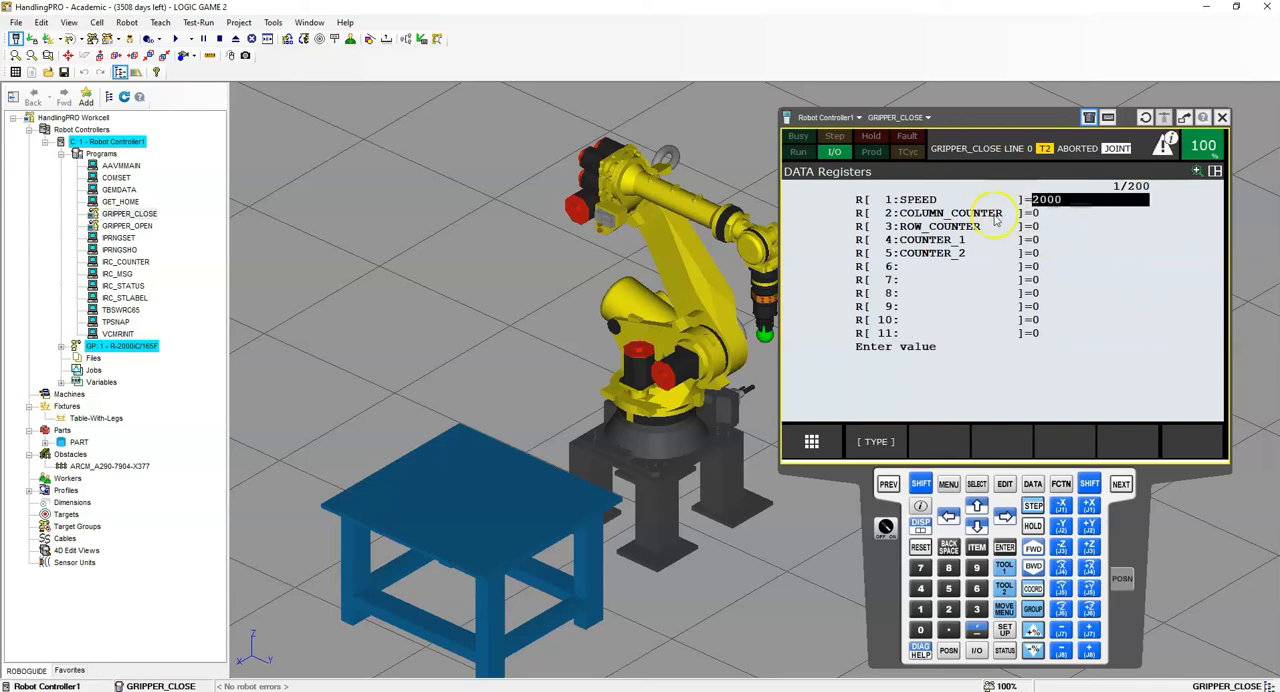
mouse_move(514, 332)
right_mouse_down()
mouse_move(543, 324)
mouse_move(531, 325)
right_mouse_up()
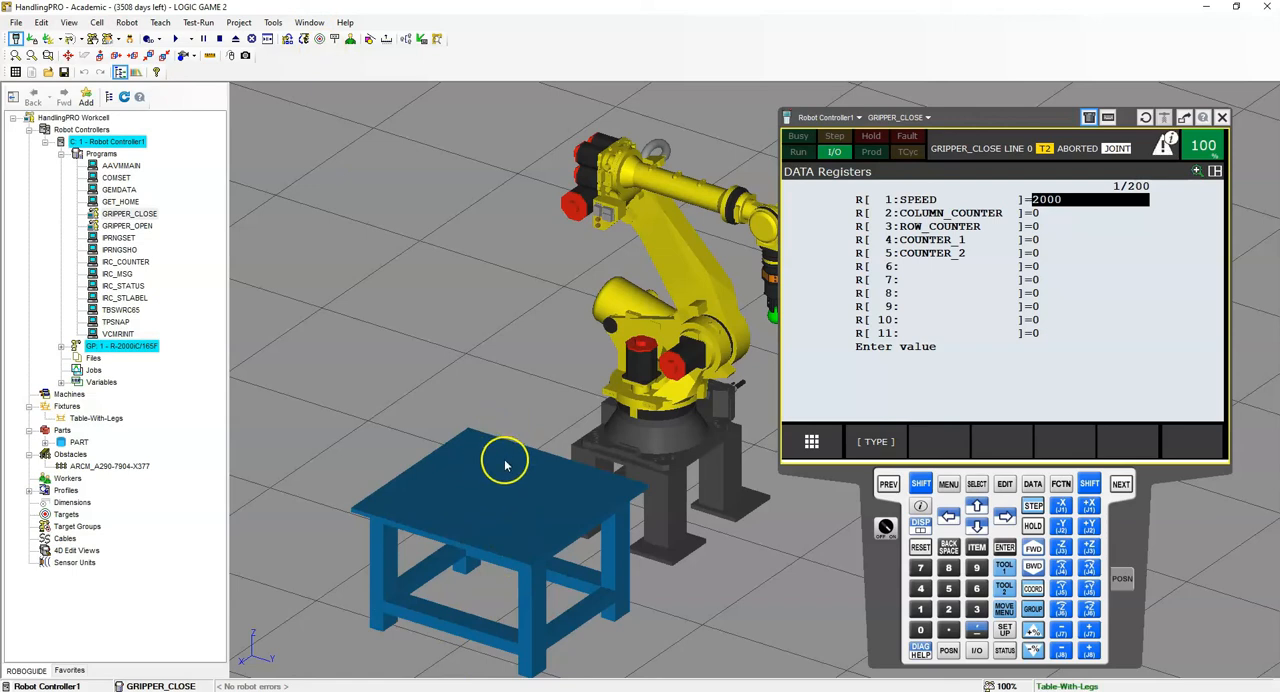
- Switch to the browser, open the CELL SETUP: LOGIC GAME 2 AND 3 link on the channel's About page, and examine the LOGIC GAME 3 setup files
left_click(448, 449)
left_click(452, 532)
left_click(49, 640)
left_click(34, 654)
left_click(530, 195)
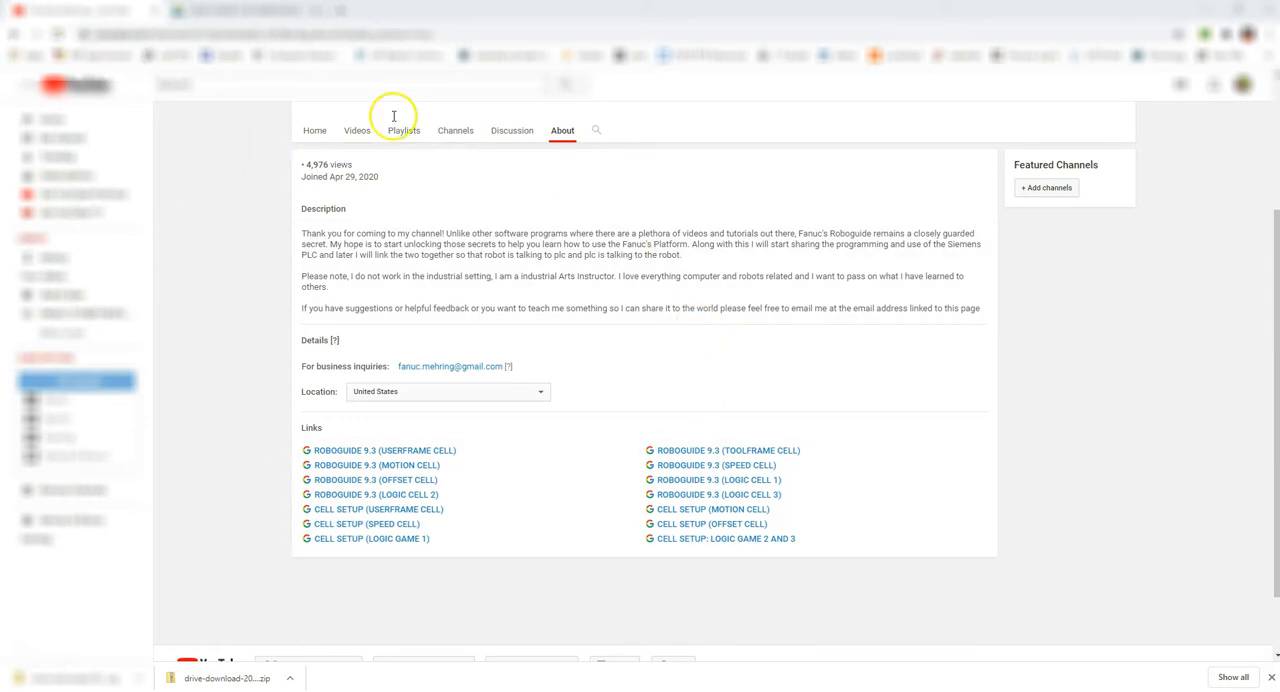
scroll(394, 116, "up", 2)
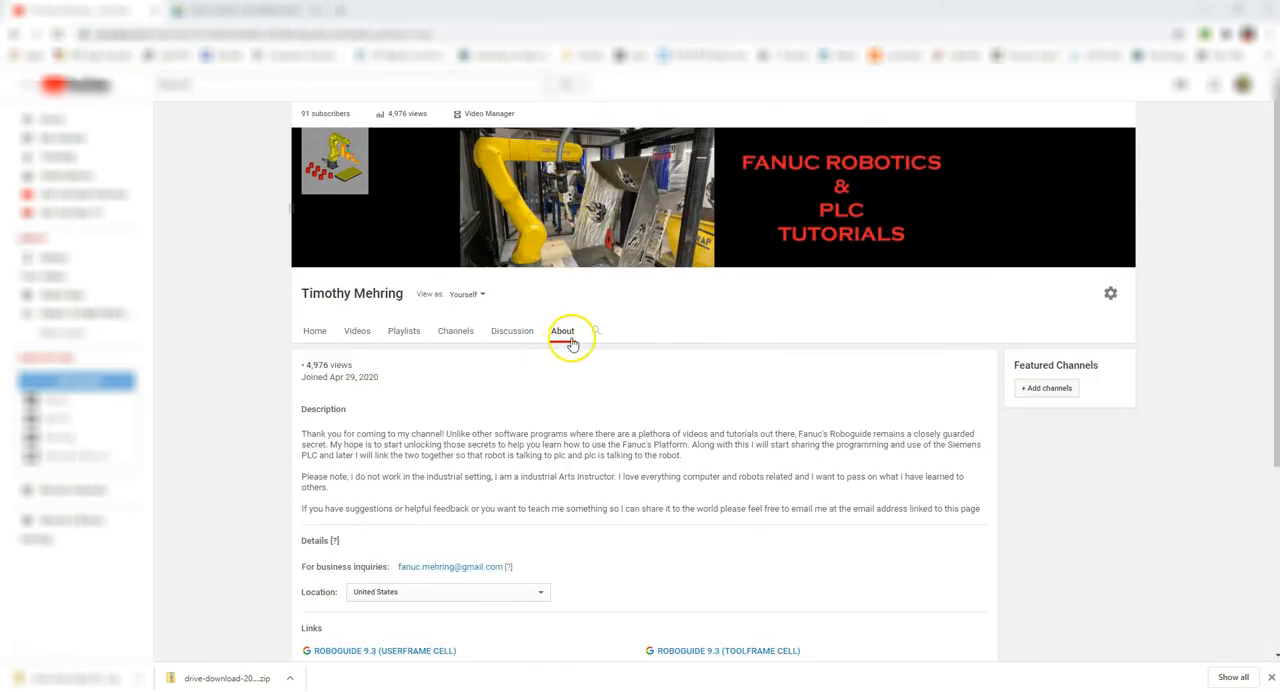
scroll(871, 414, "down", 2)
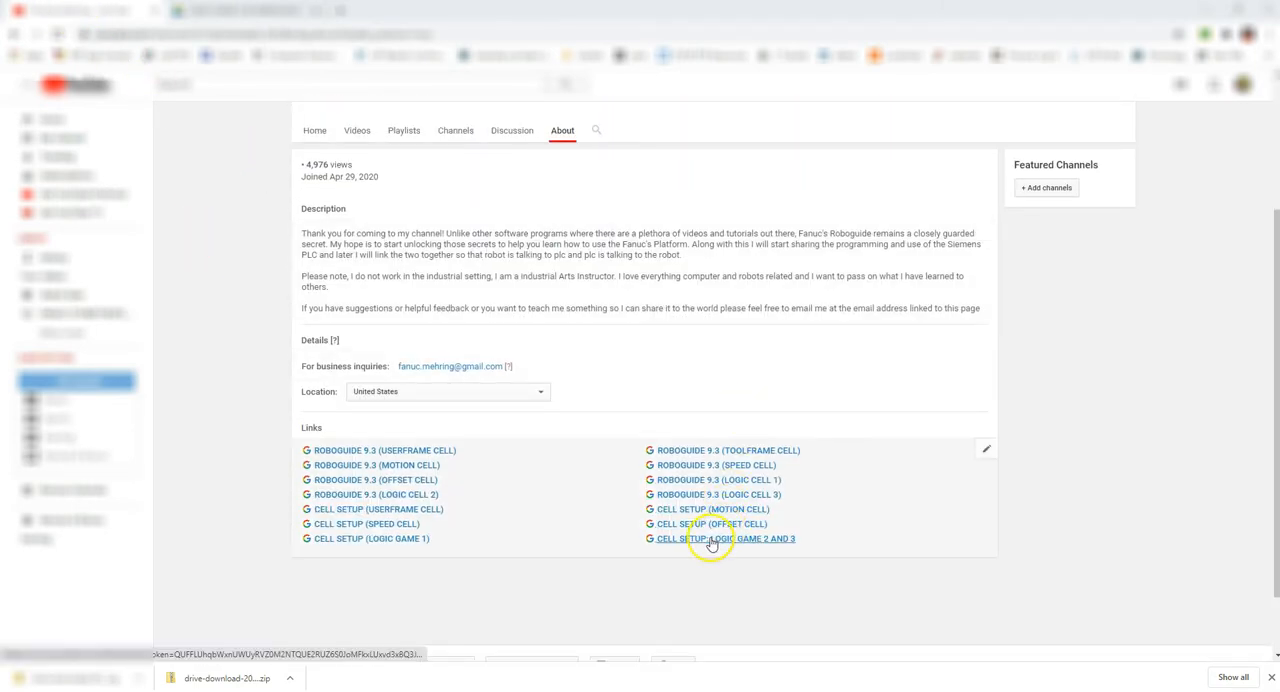
middle_click(712, 541)
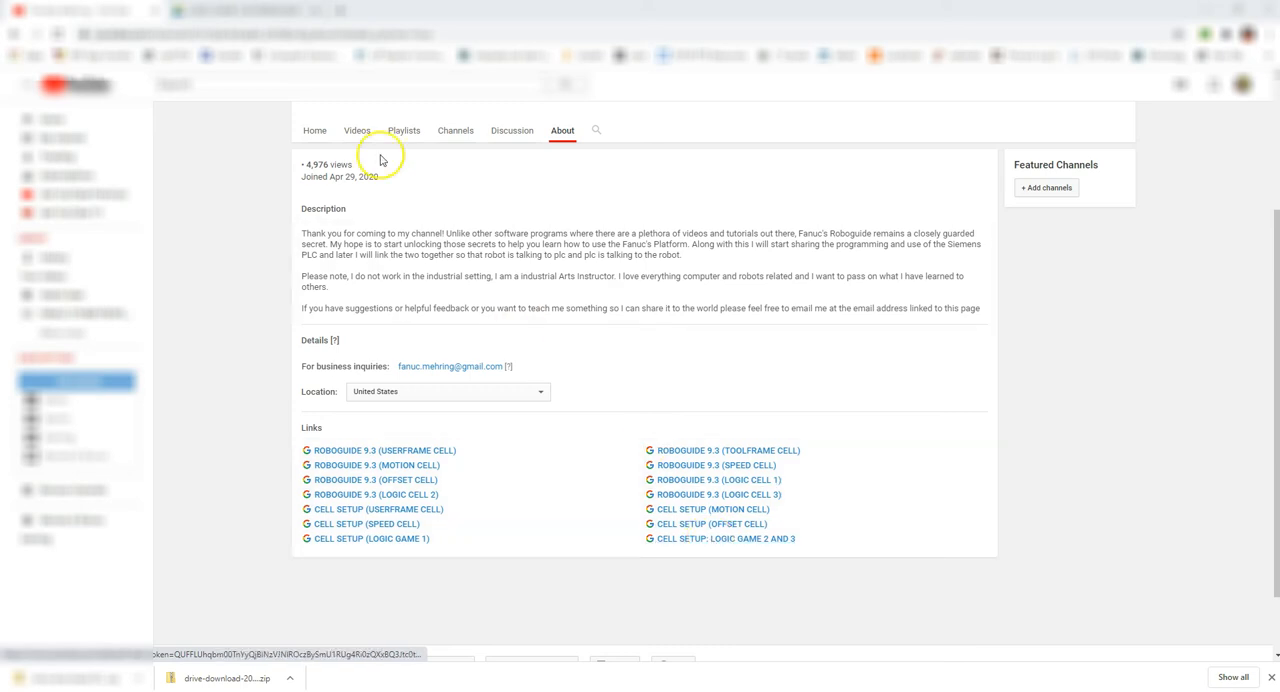
left_click(286, 10)
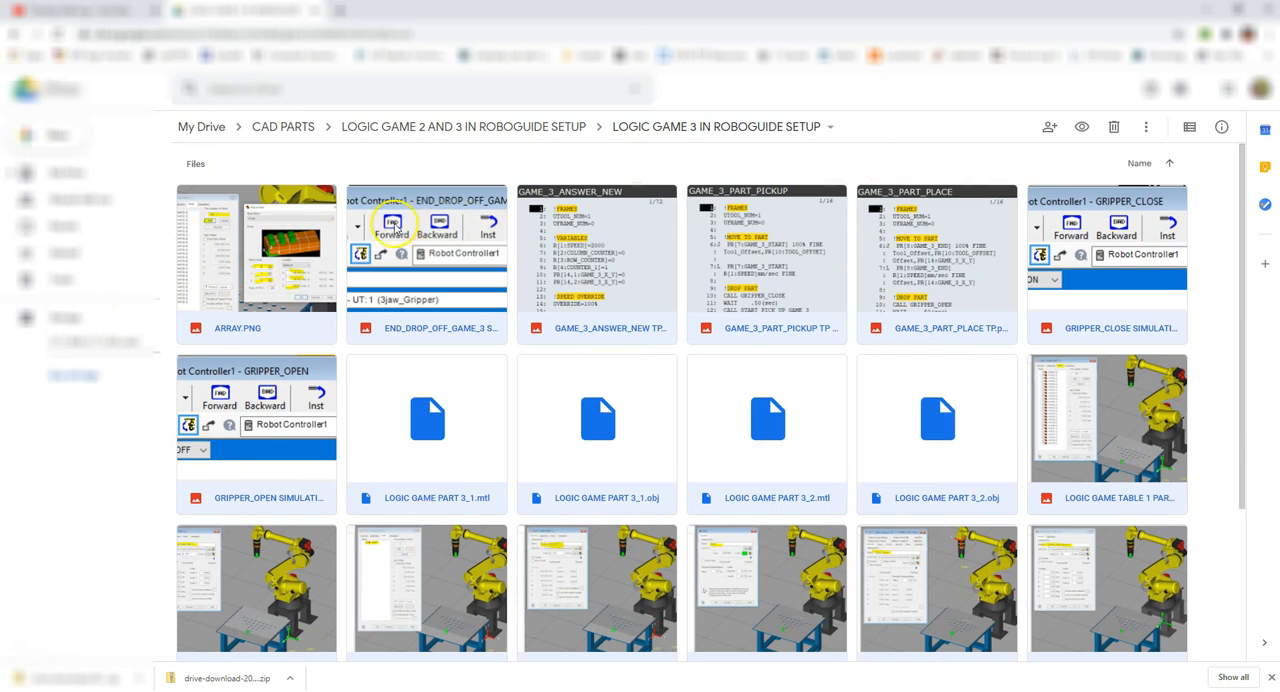
scroll(420, 280, "down", 1)
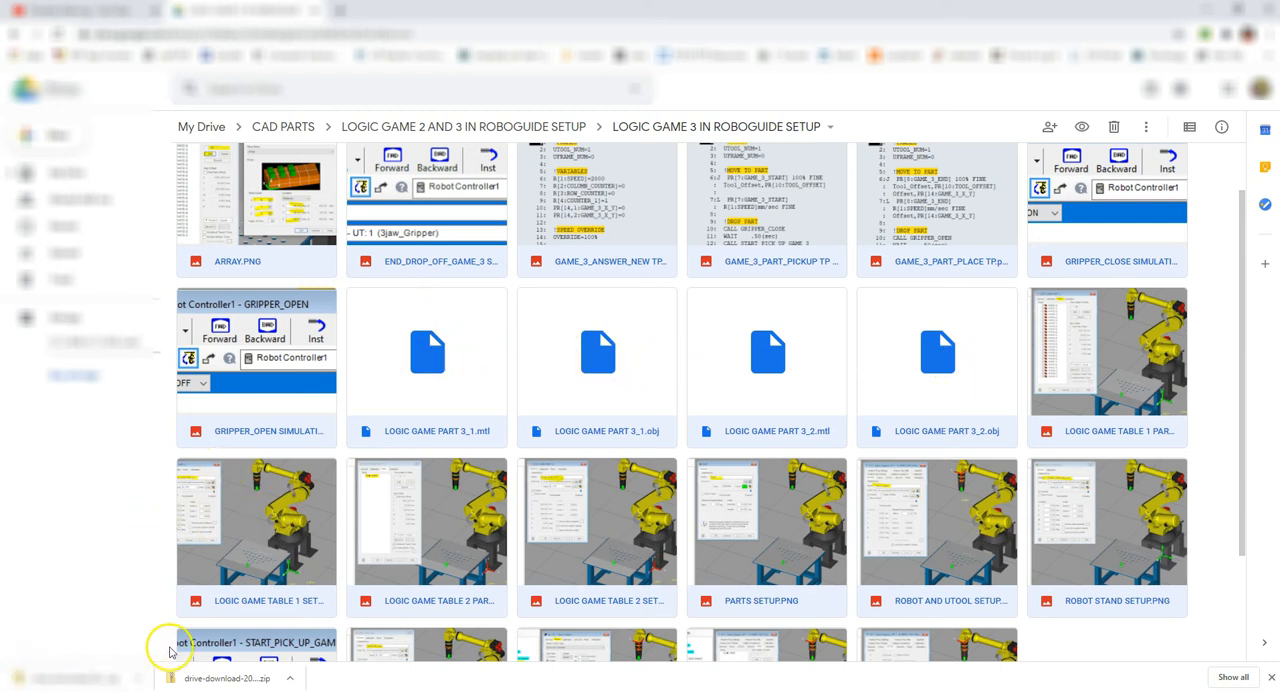
- Switch to File Explorer and open the drive-download-20200814T190019Z-001 folder inside the LOGIC GAME 3 workcell folder
mouse_move(380, 688)
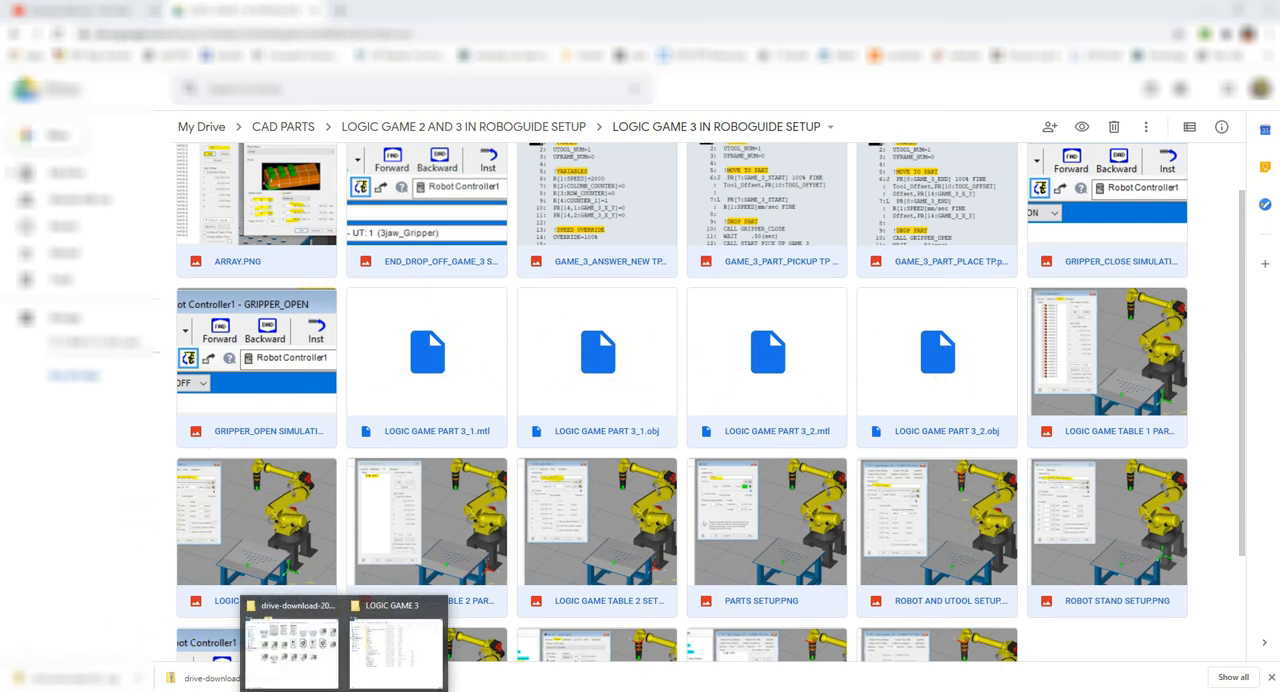
left_click(390, 655)
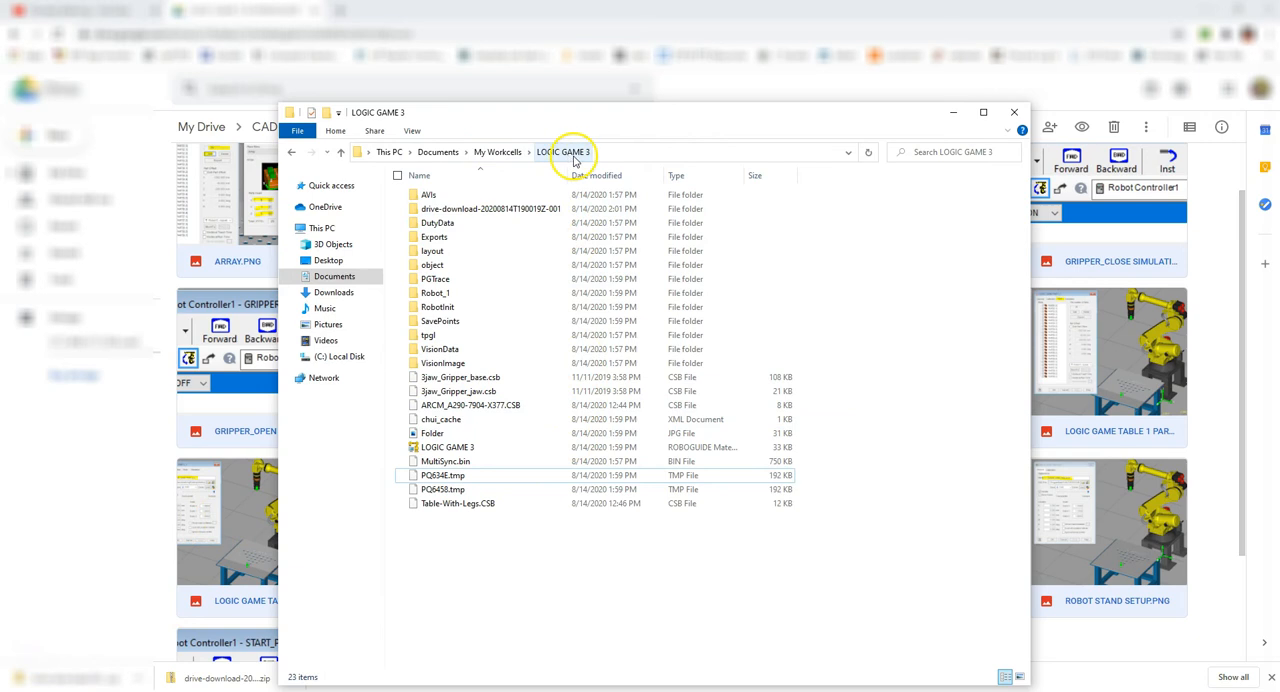
double_click(509, 210)
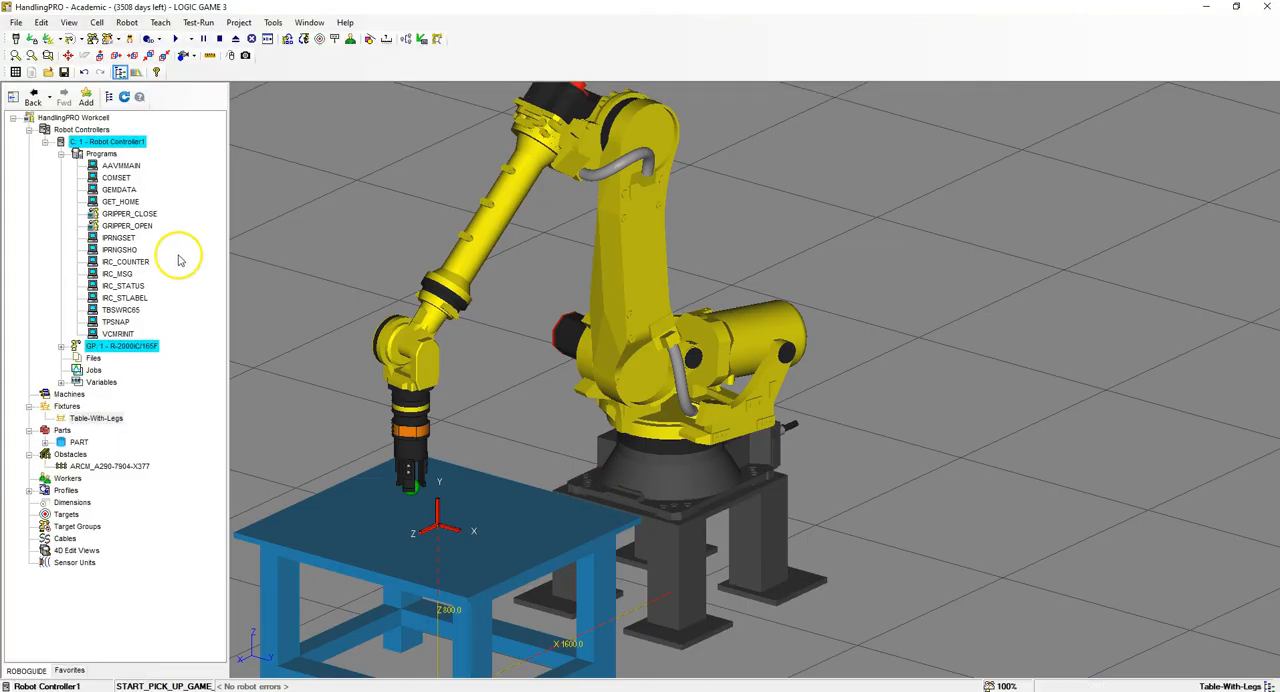
- In the LOGIC GAME 3 workcell in HandlingPRO, add the single CAD file LOGIC GAME PART 3_1 from the workcell's drive-download folder as a fixture
scroll(700, 250, "down", 3)
scroll(648, 296, "up", 2)
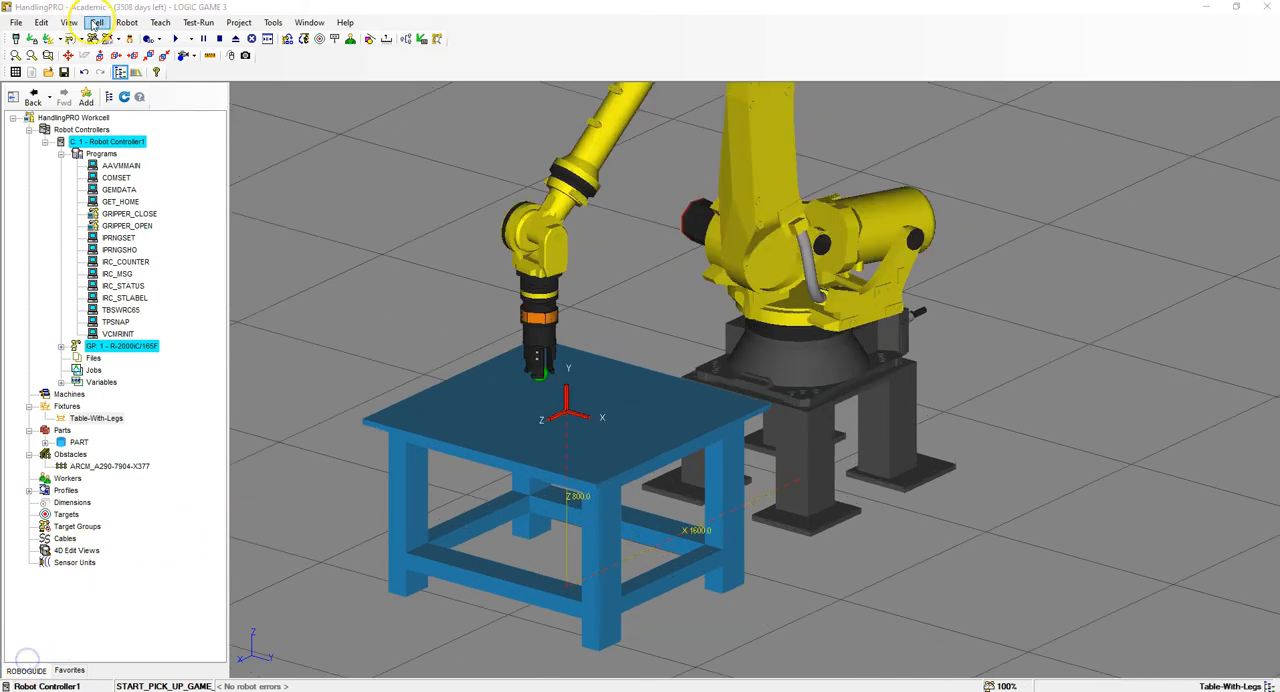
left_click(94, 22)
mouse_move(230, 71)
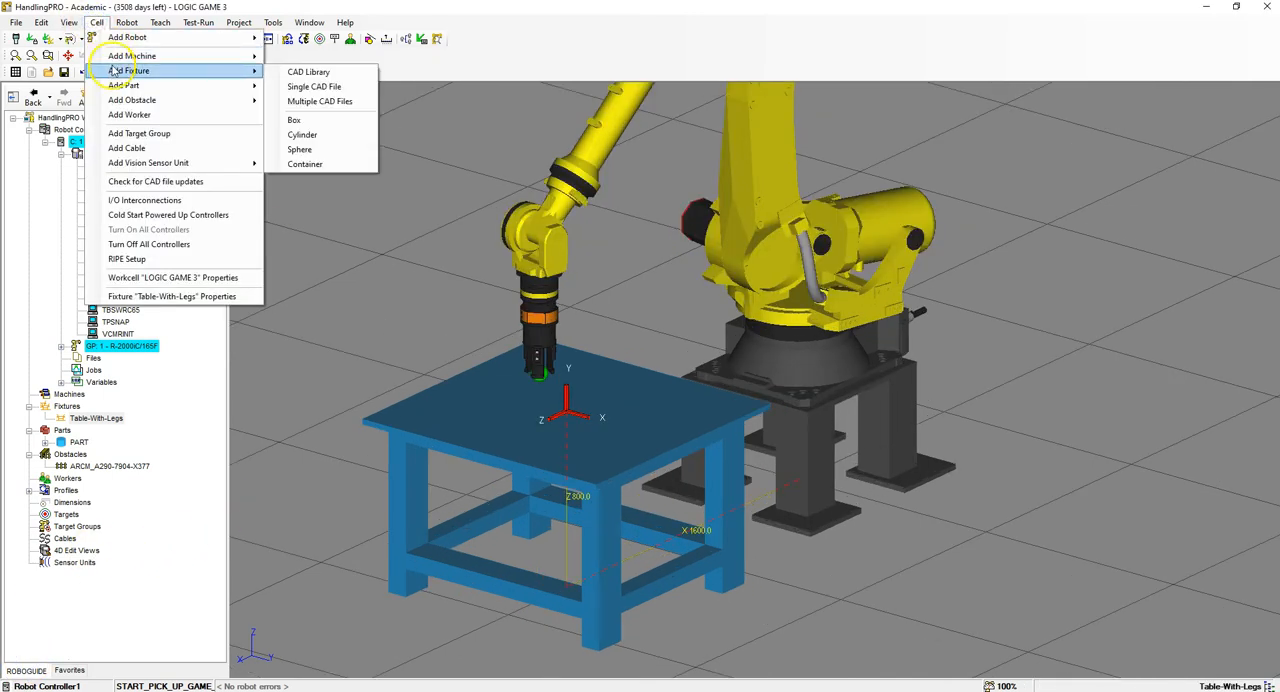
left_click(345, 87)
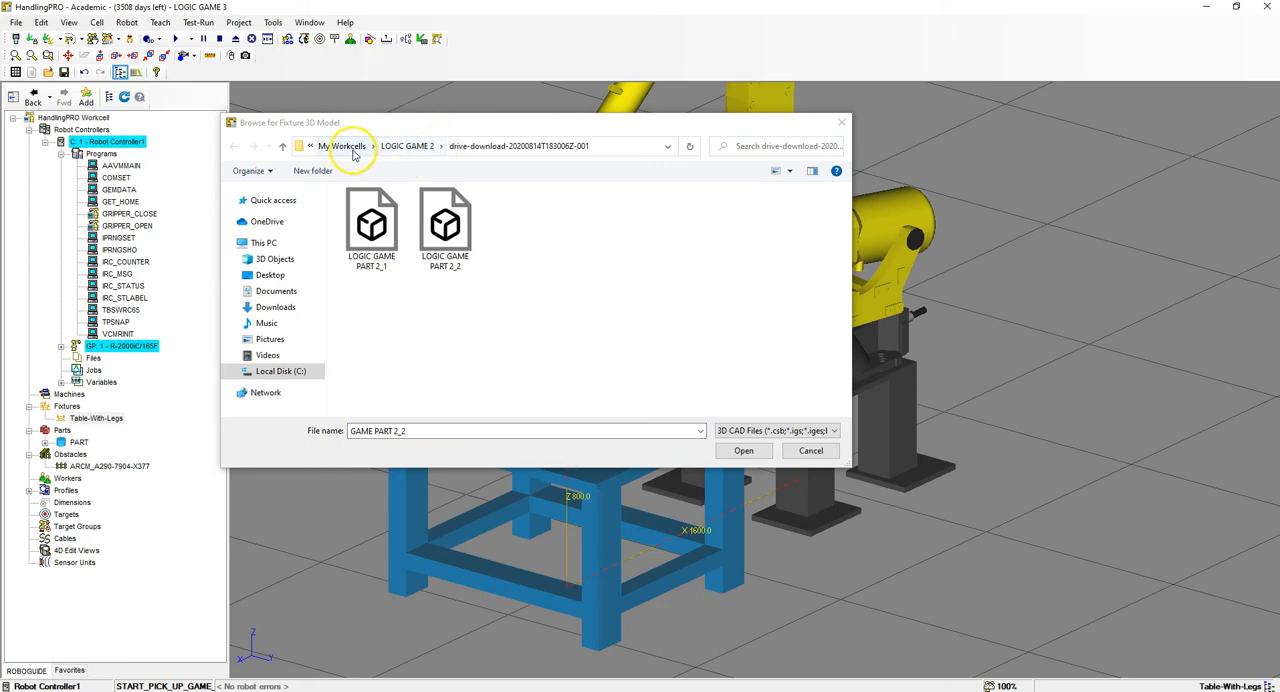
left_click(345, 146)
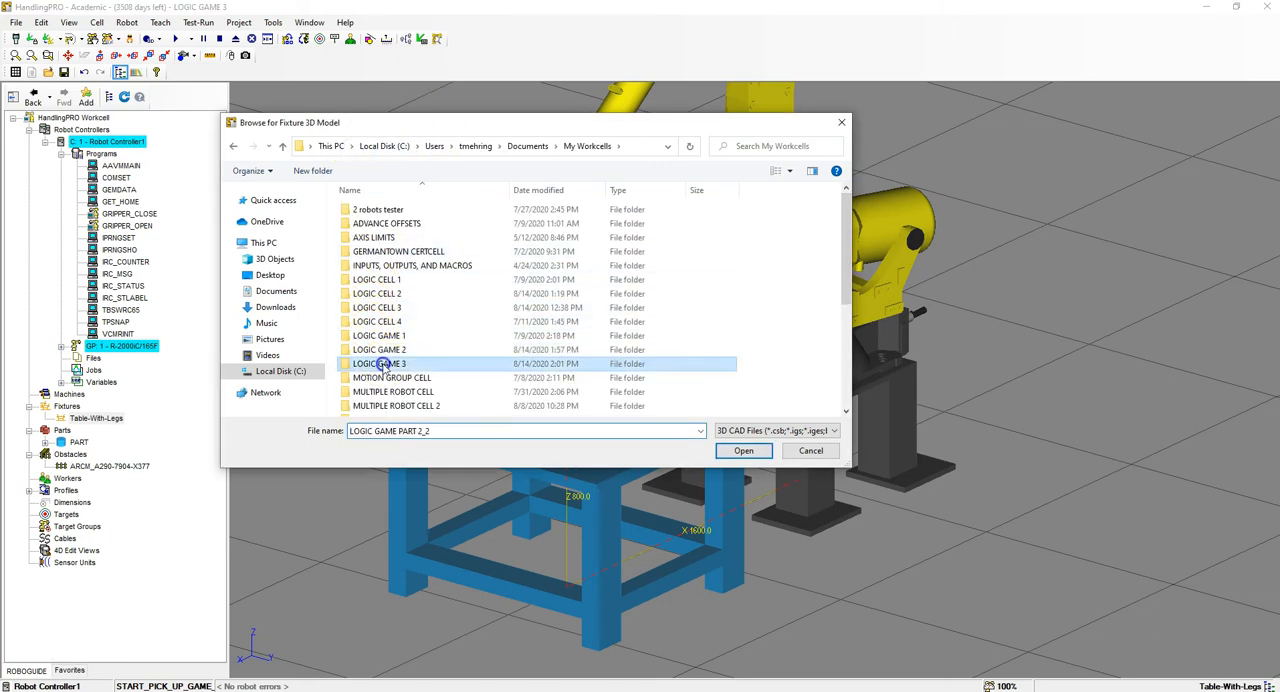
double_click(383, 362)
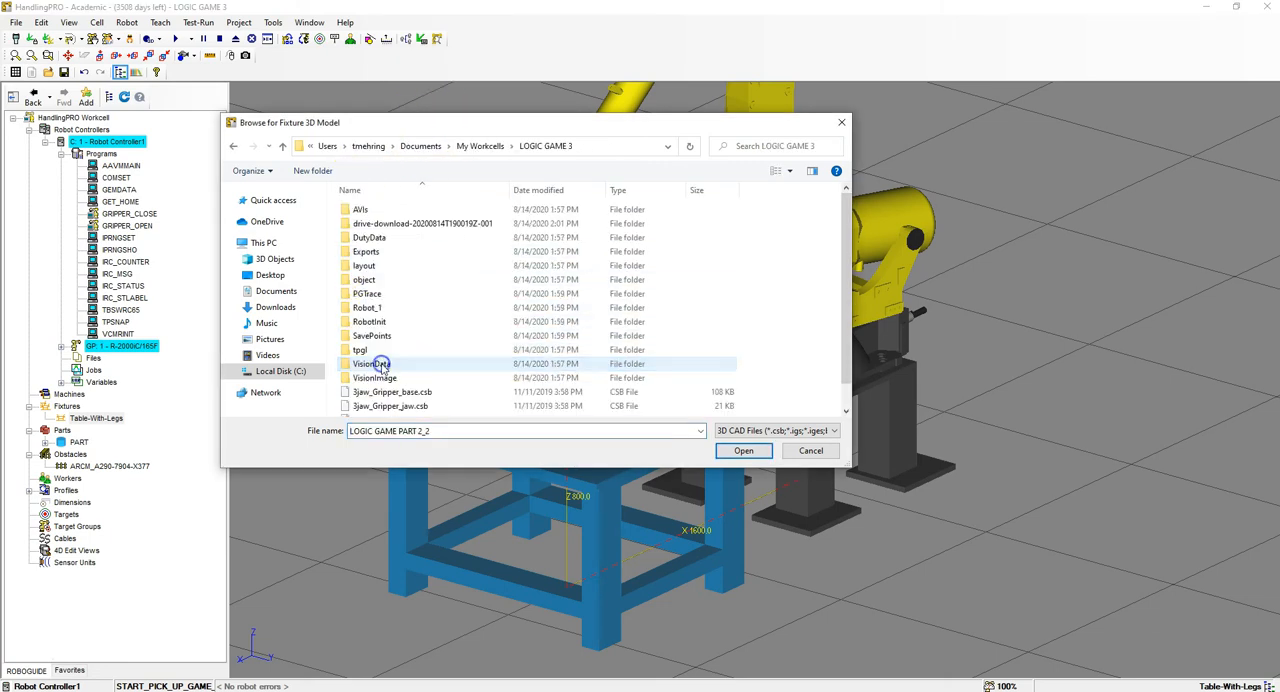
double_click(452, 224)
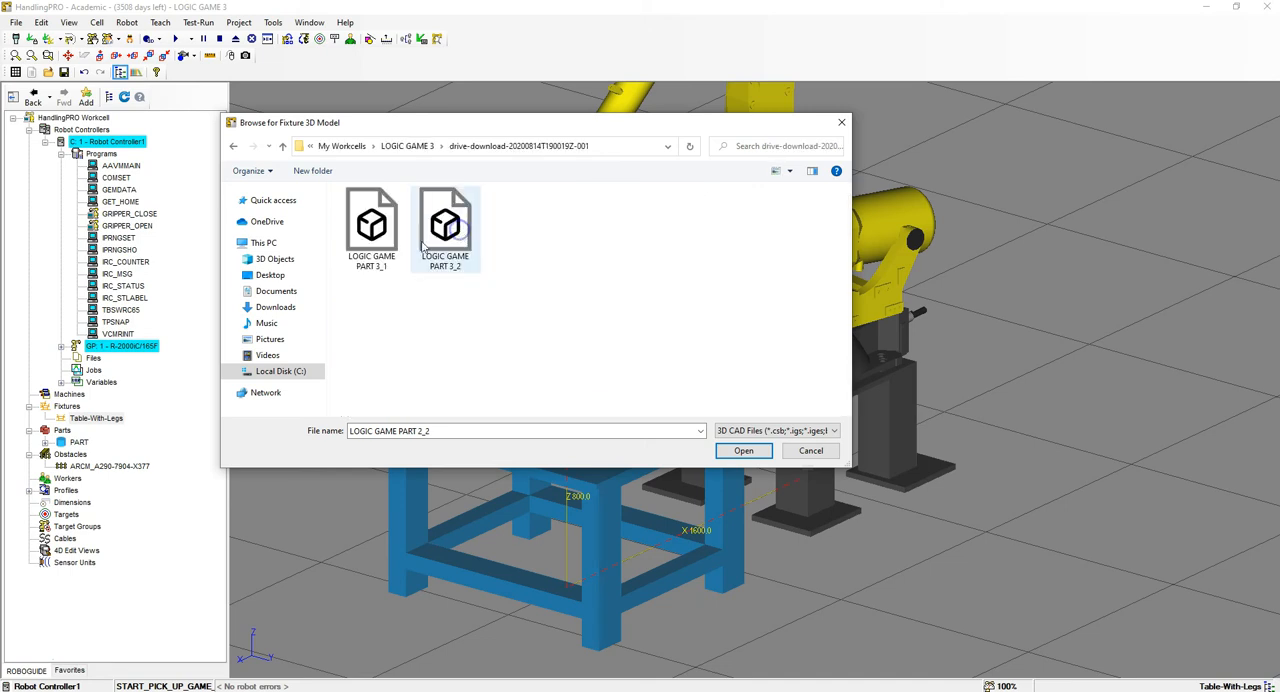
left_click(372, 235)
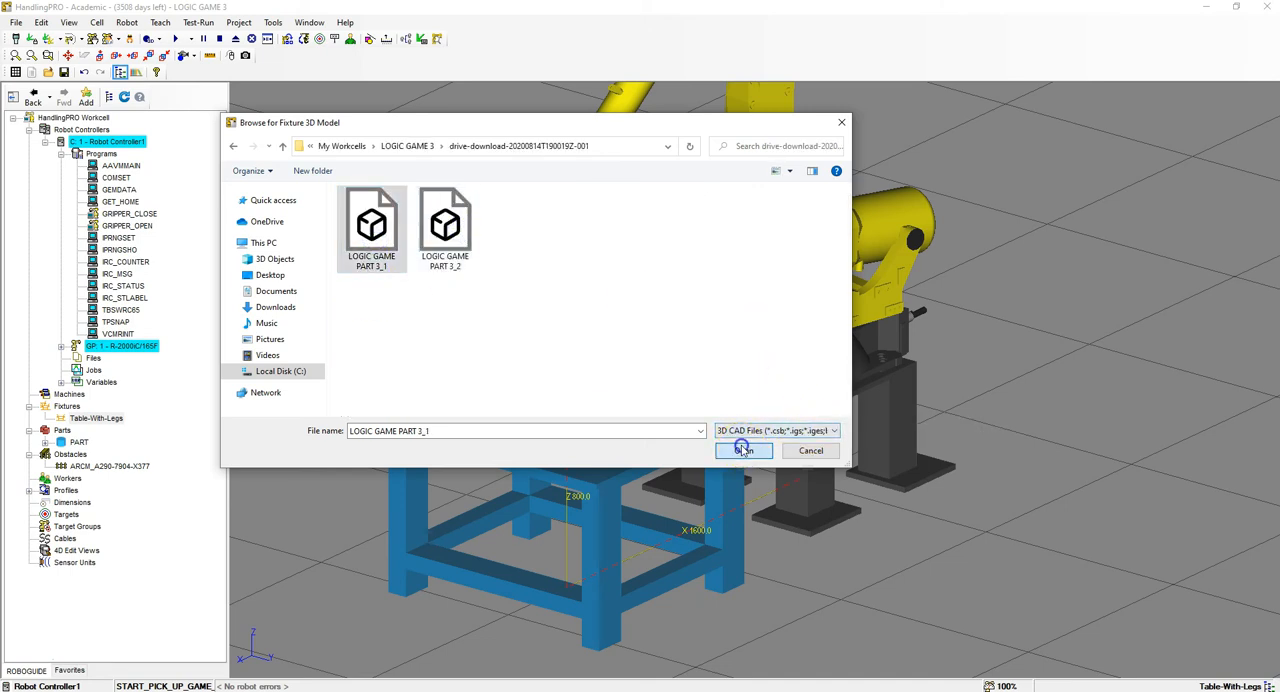
left_click(743, 450)
left_click(149, 127)
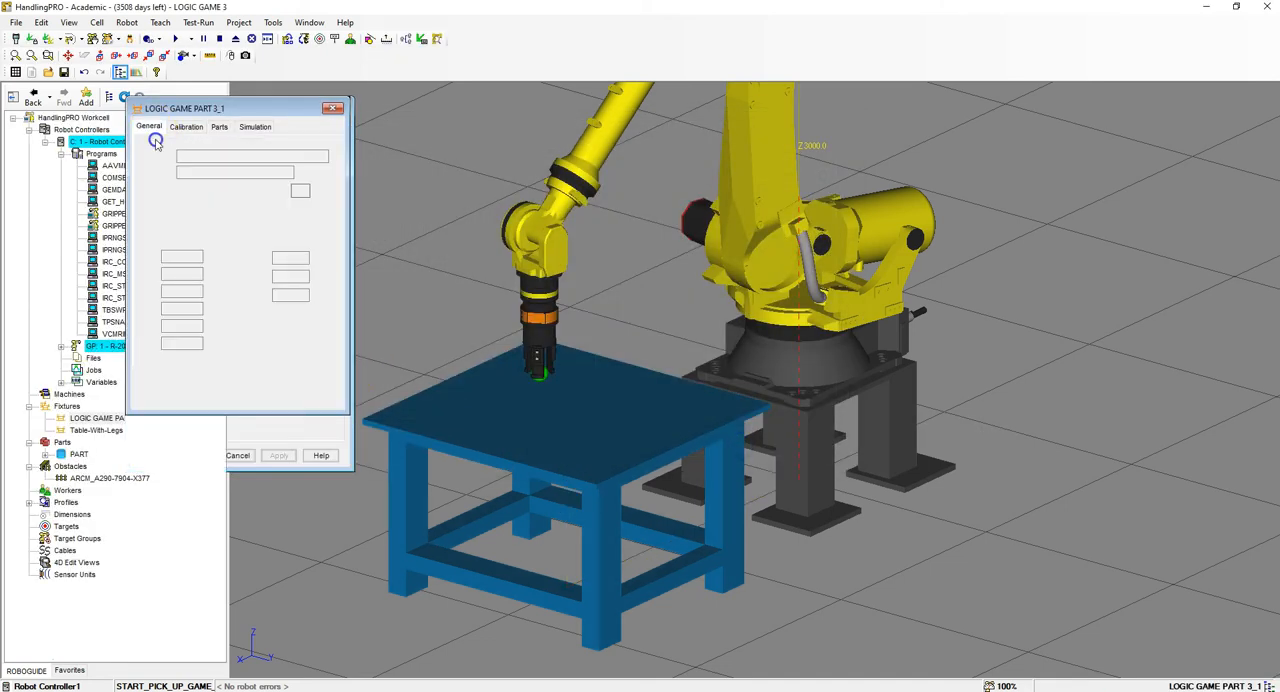
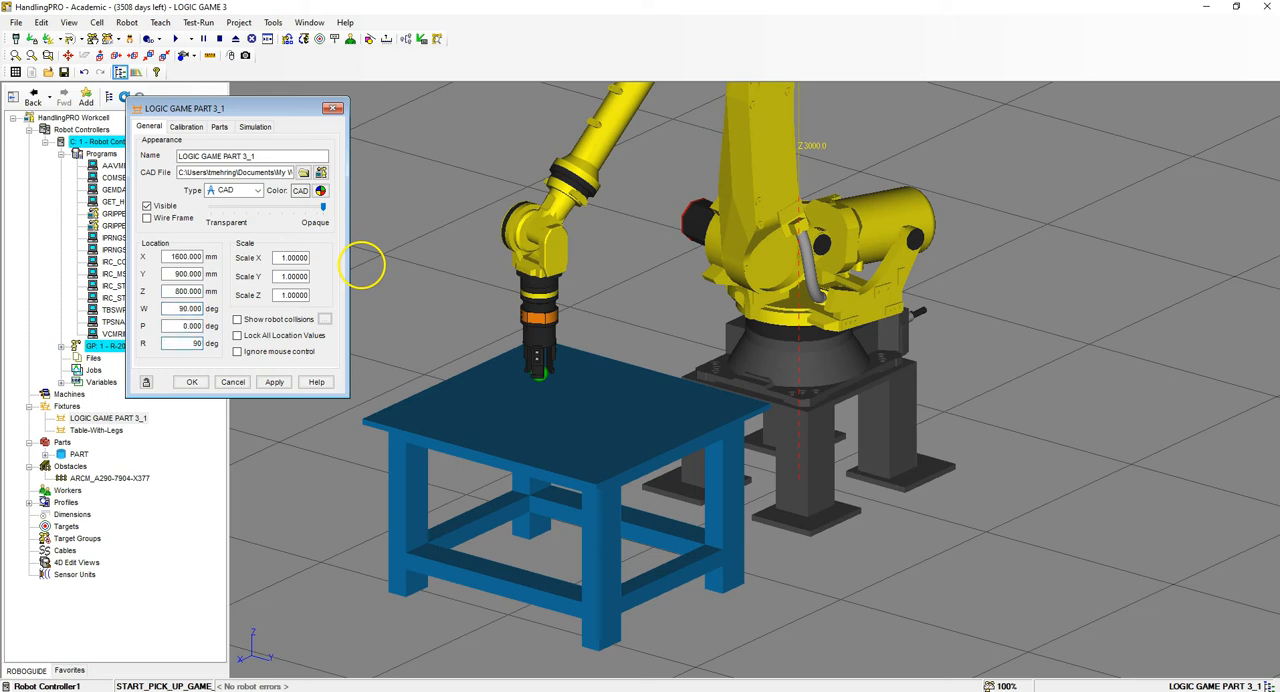
- Place the LOGIC GAME PART 3_1 fixture at X 1600, Y 900, Z 800 mm with W 90 and R 90 degrees, and lock its location
left_click(266, 382)
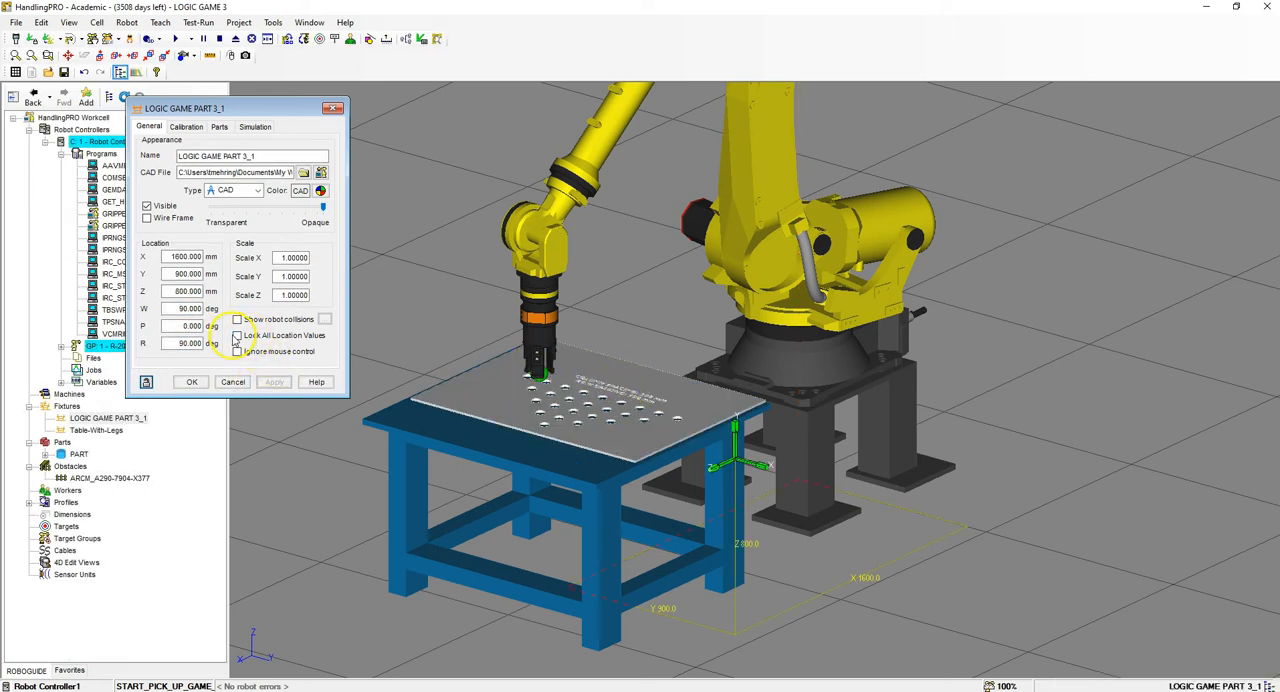
left_click(239, 336)
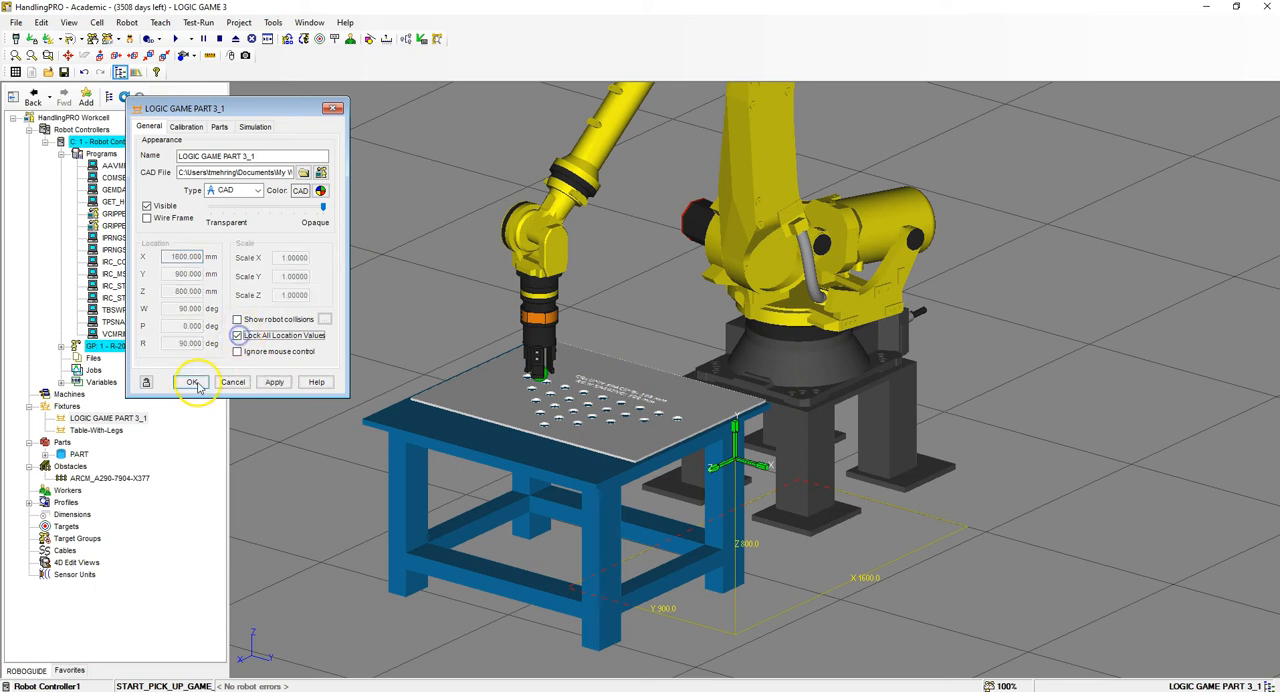
left_click(193, 383)
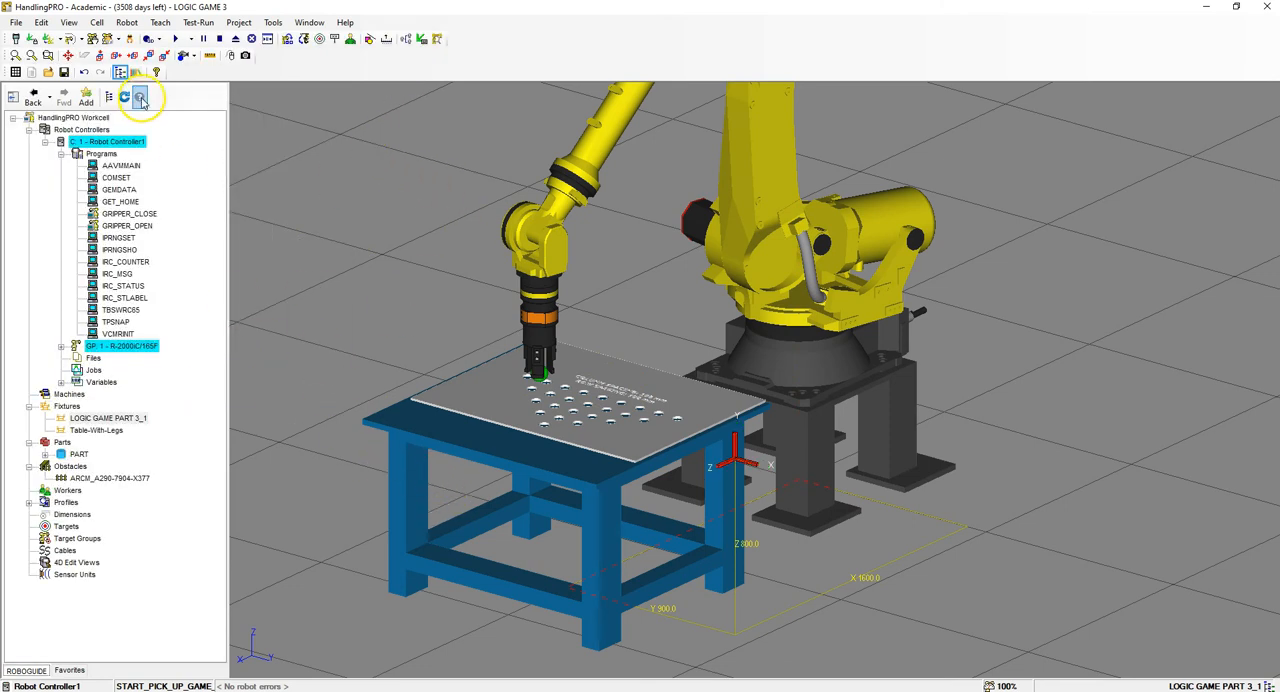
- Add the CAD fixture LOGIC GAME PART 3_2 at X 1600, Y 900, Z 800 mm, W 90 and R 90 degrees, with its location locked
left_click(98, 22)
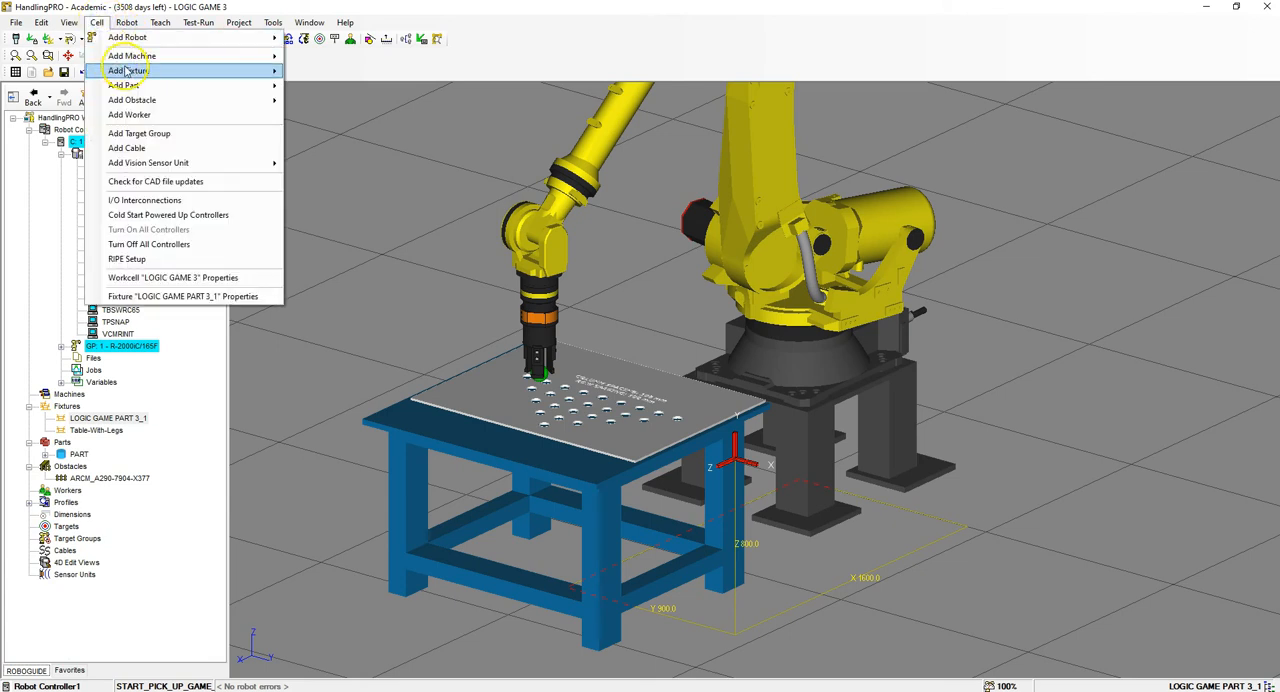
mouse_move(163, 69)
left_click(362, 87)
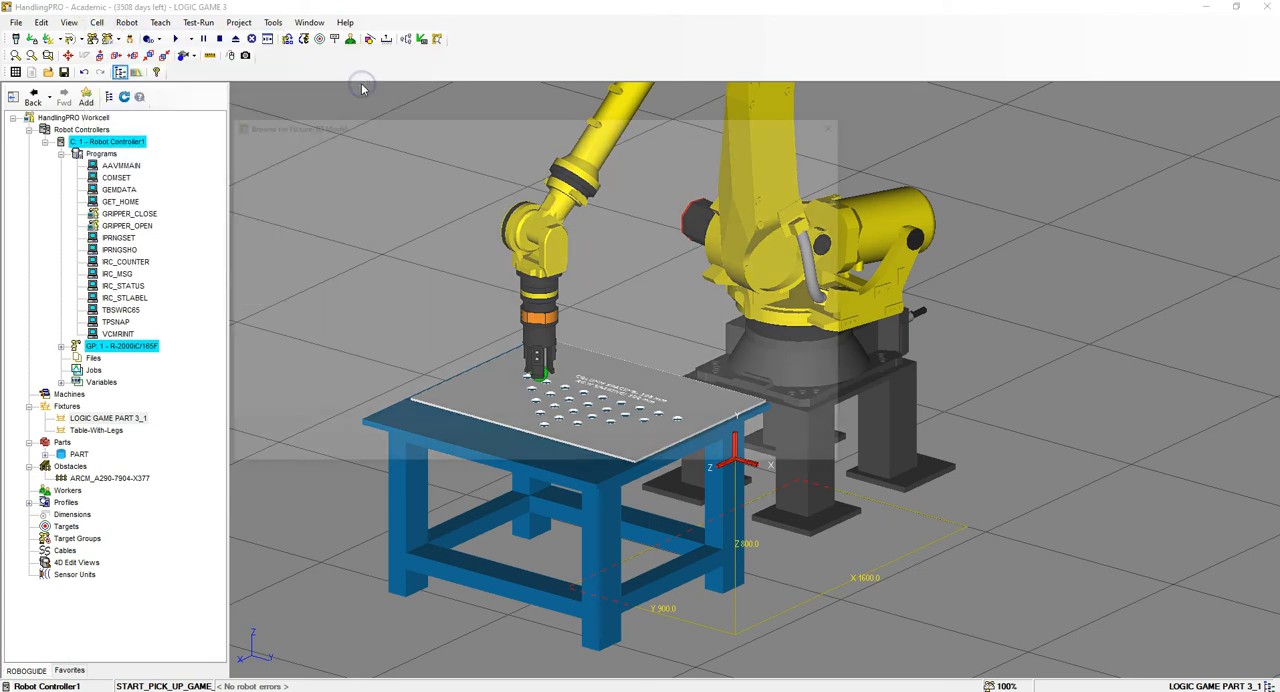
left_click(445, 225)
left_click(772, 455)
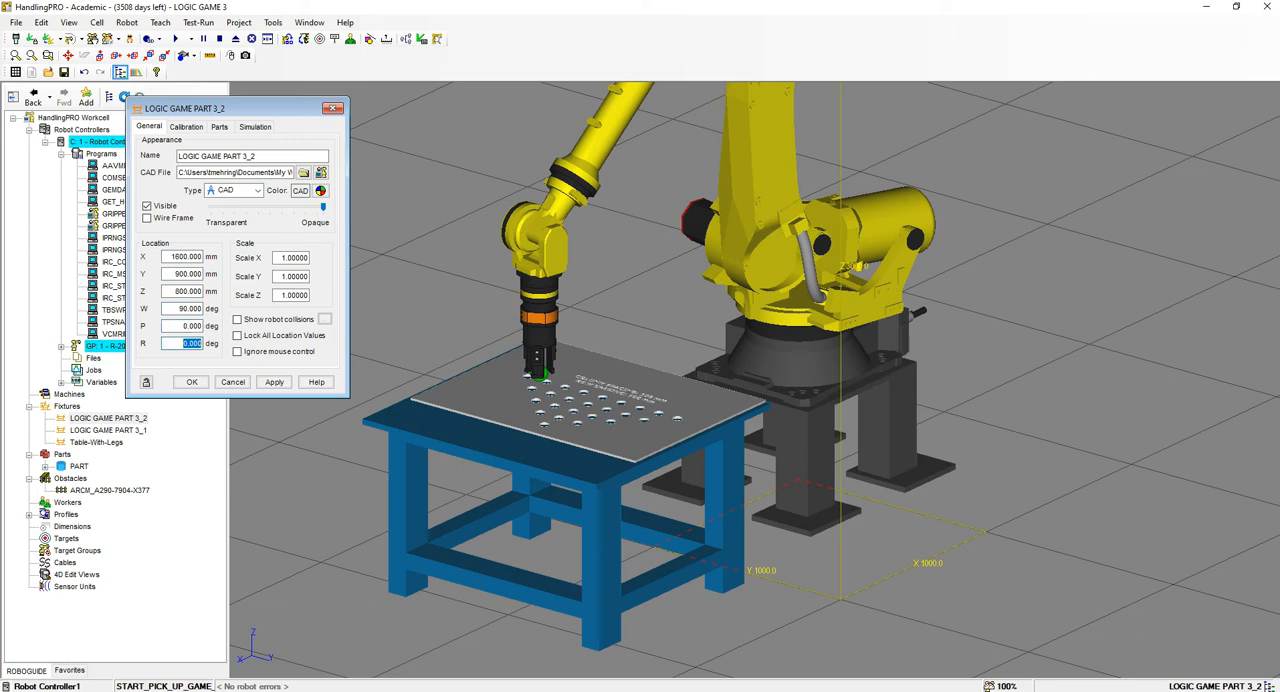
left_click(274, 382)
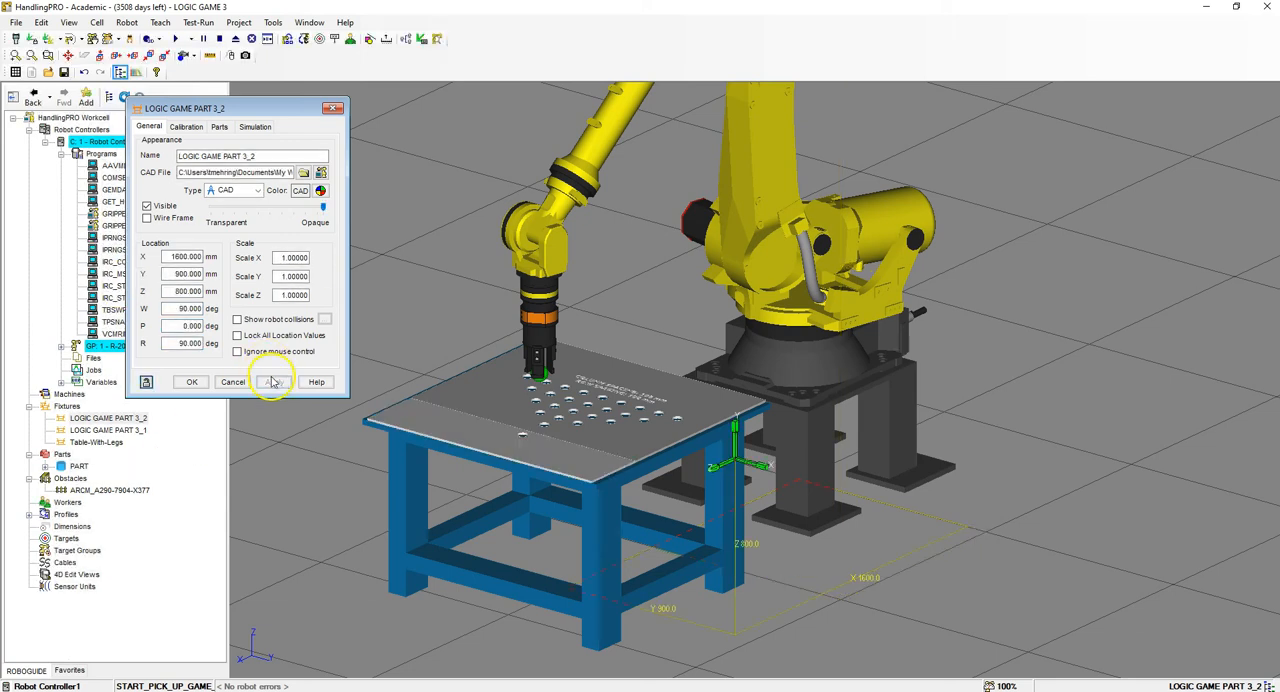
left_click(237, 336)
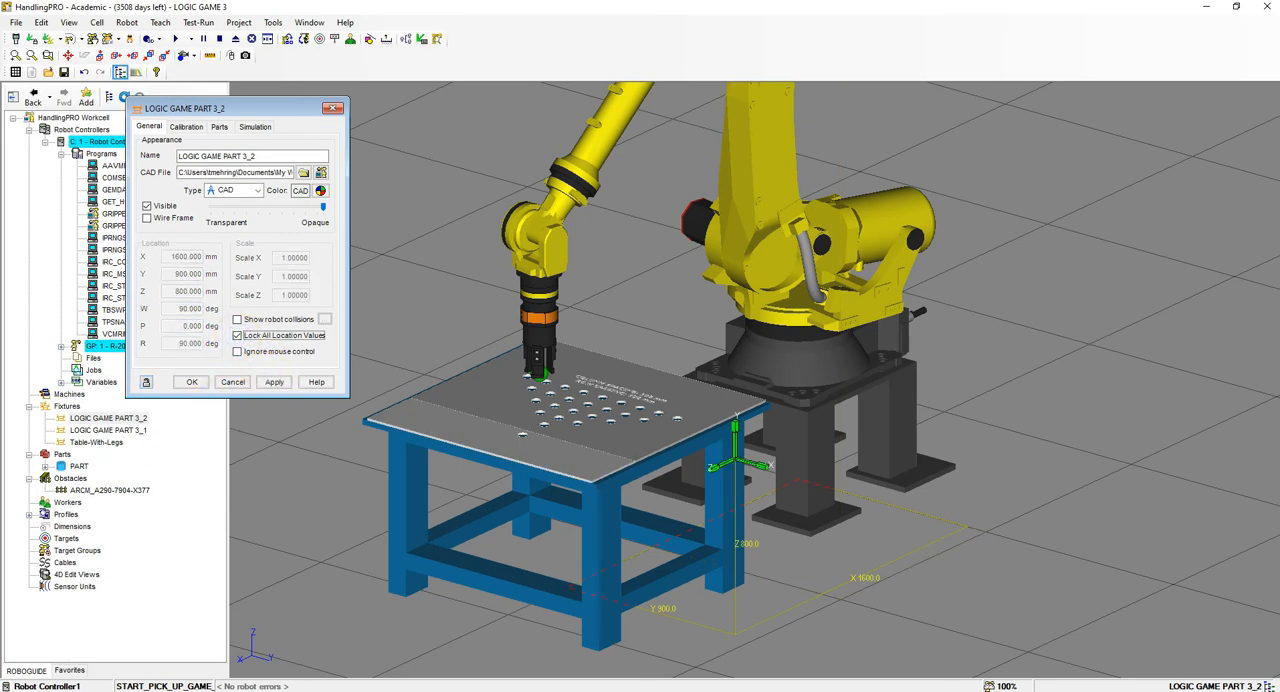
- Assign PART to the LOGIC GAME PART 3_2 fixture
left_click(218, 127)
left_click(160, 148)
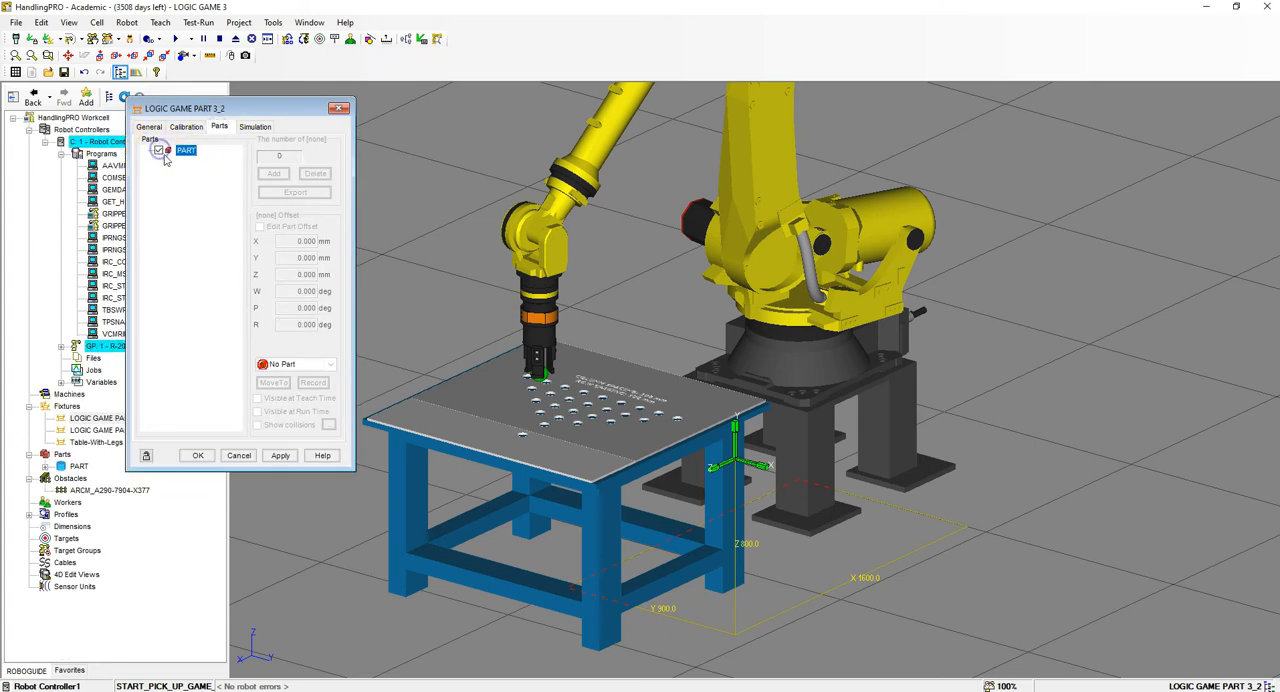
left_click(281, 455)
- Set the part offset on LOGIC GAME PART 3_2 to X -862.5, Y 40 and Z 350 mm
left_click(259, 227)
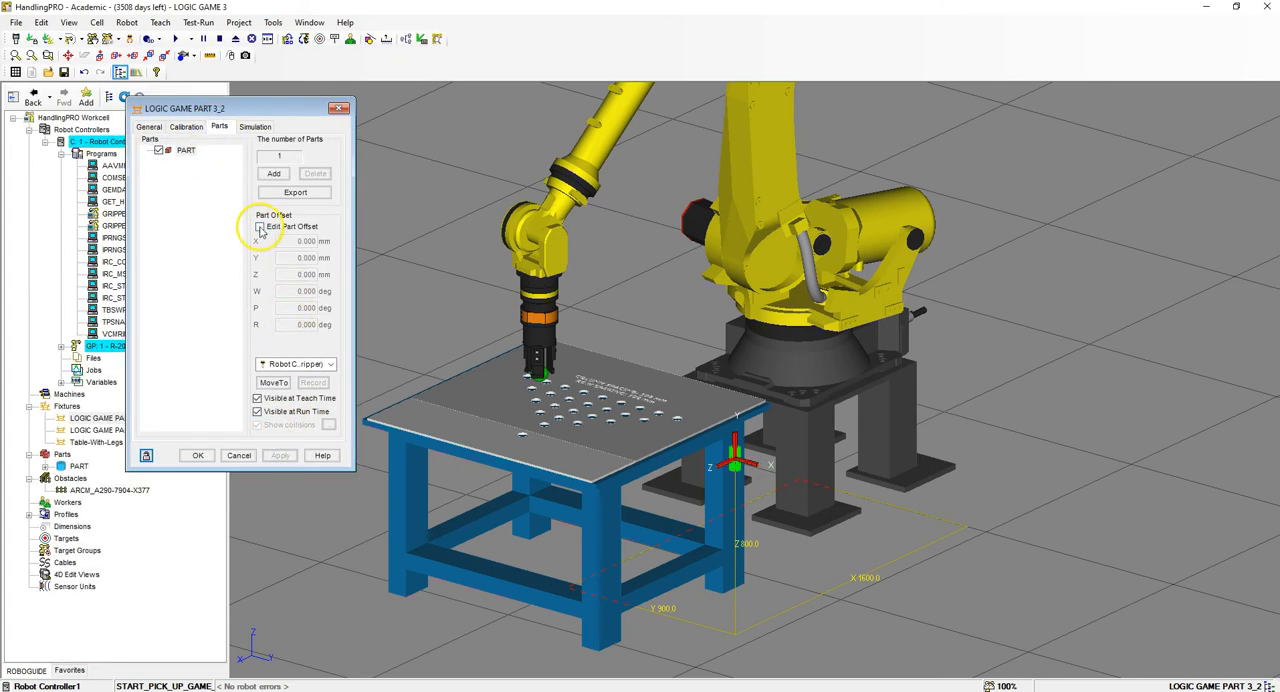
left_click(282, 241)
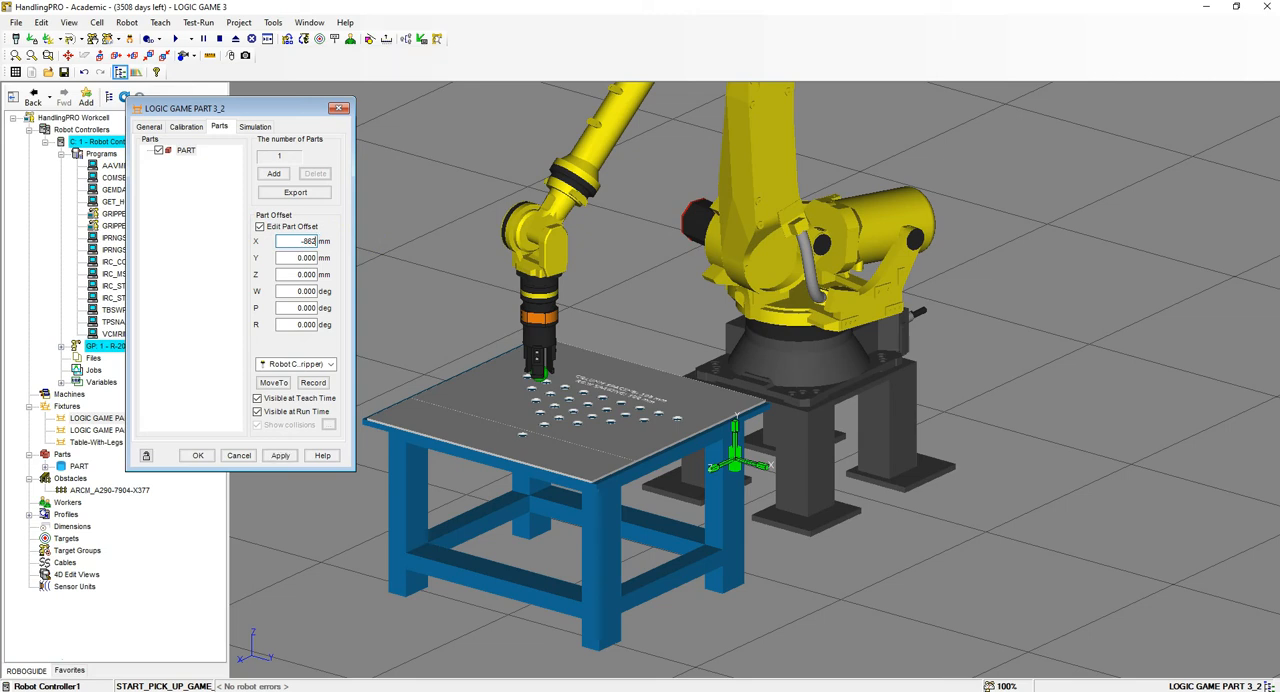
key("Tab")
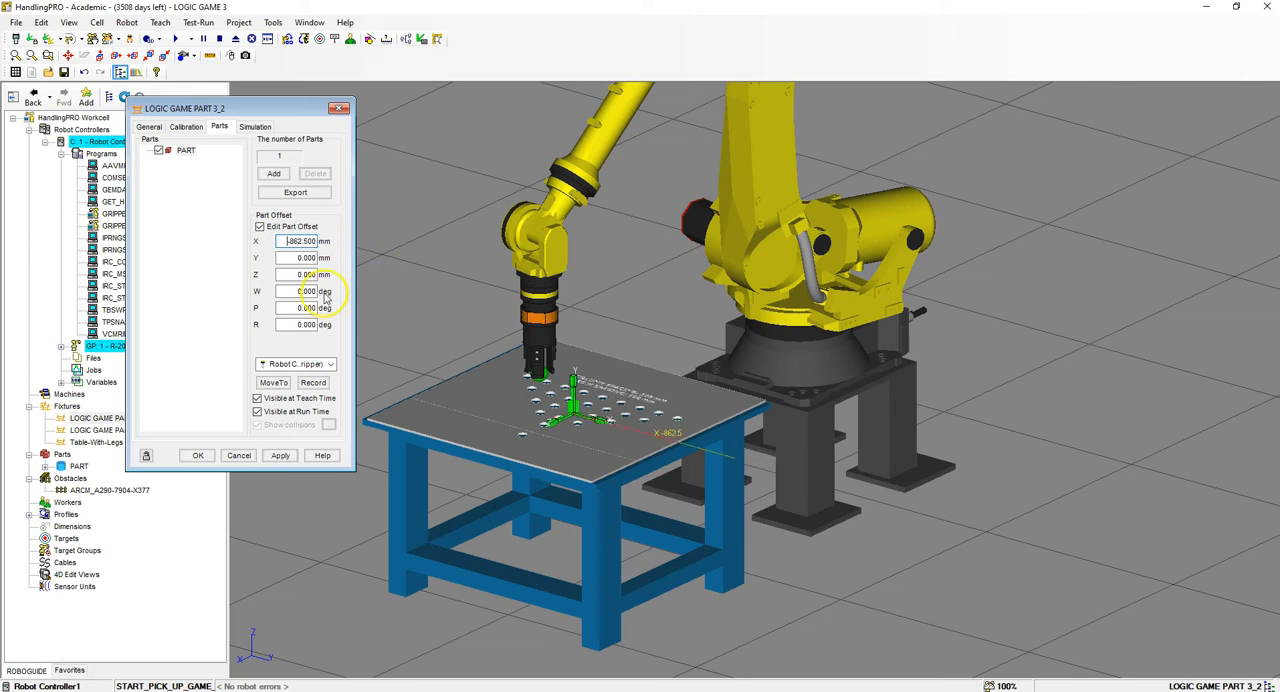
key("Tab")
key("Tab")
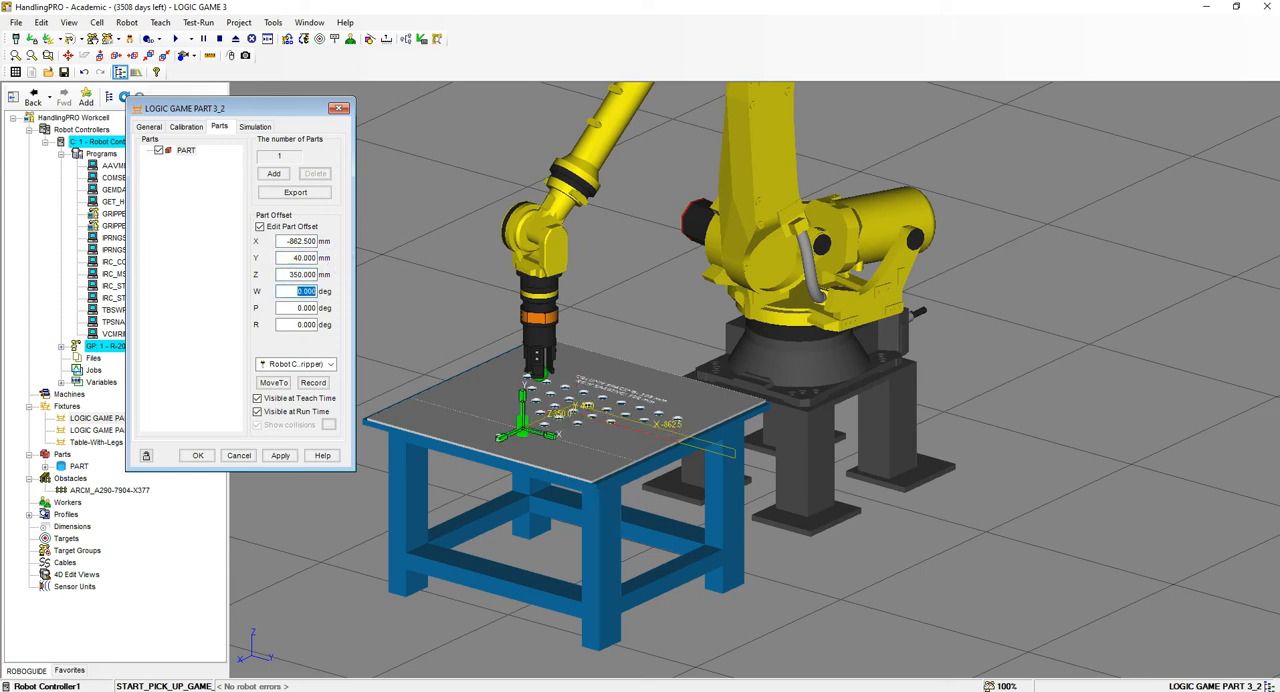
scroll(512, 420, "up", 2)
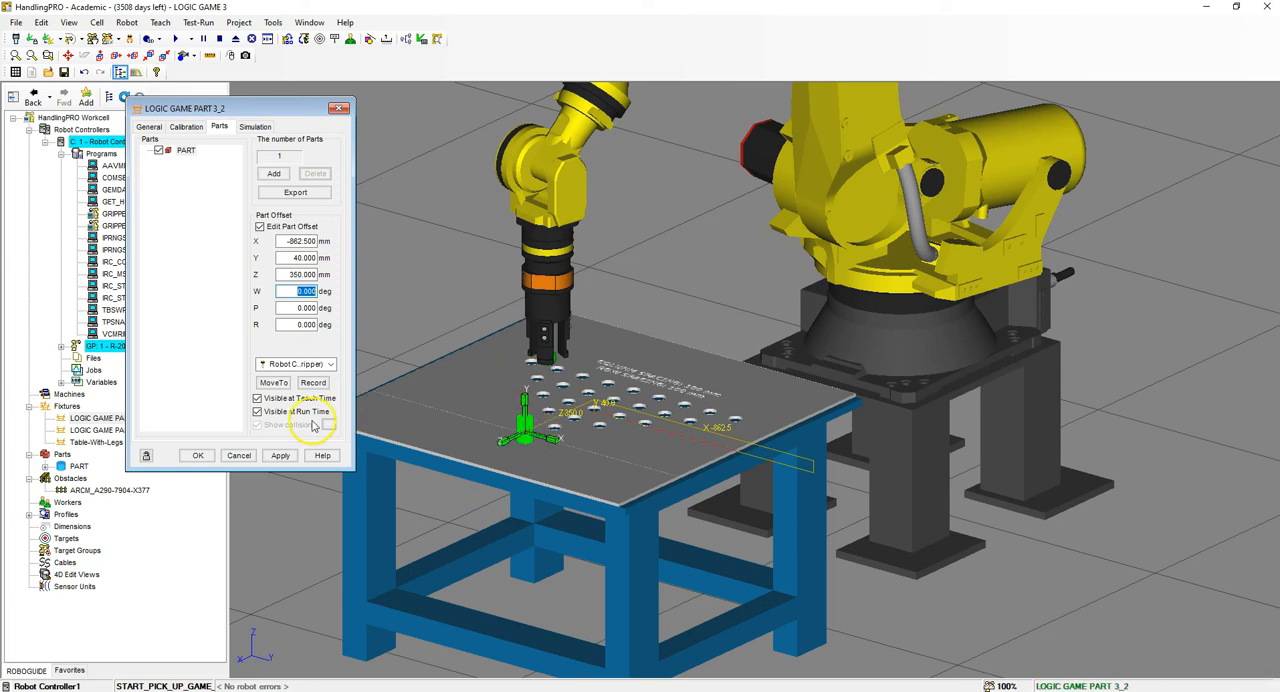
scroll(471, 414, "up", 2)
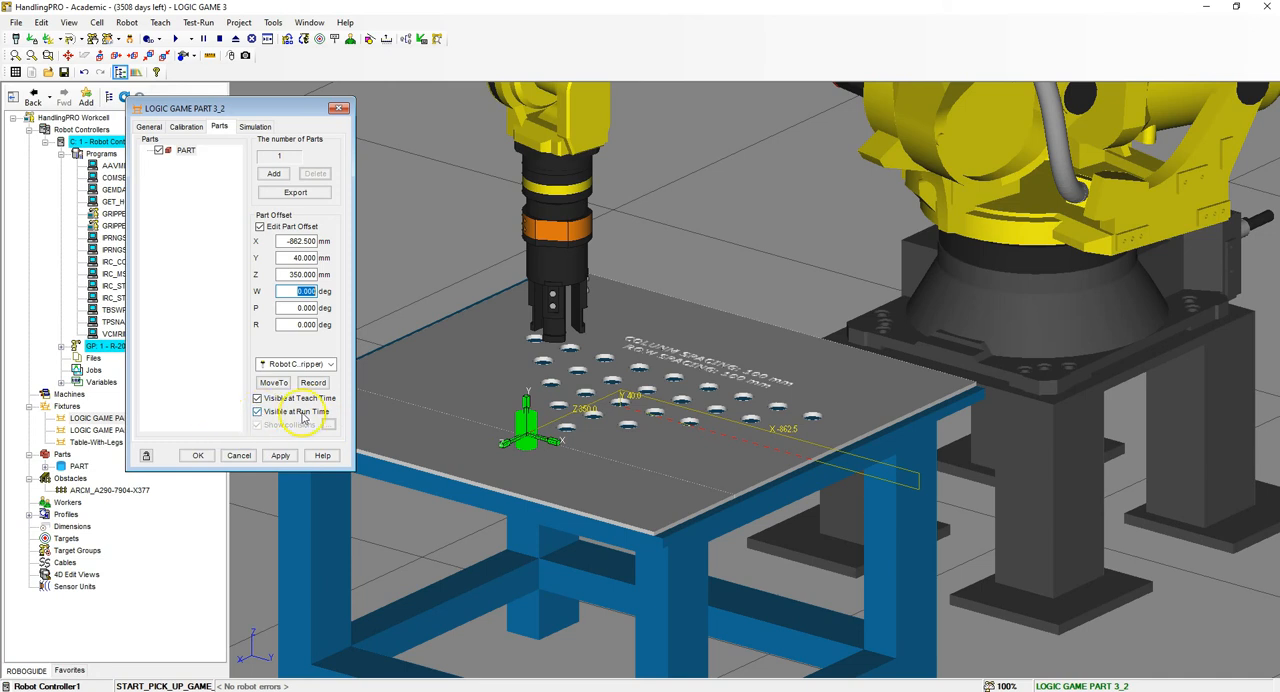
- In the simulation settings of LOGIC GAME PART 3_2, disallow placing PART and set its create delay to 2 seconds
left_click(256, 127)
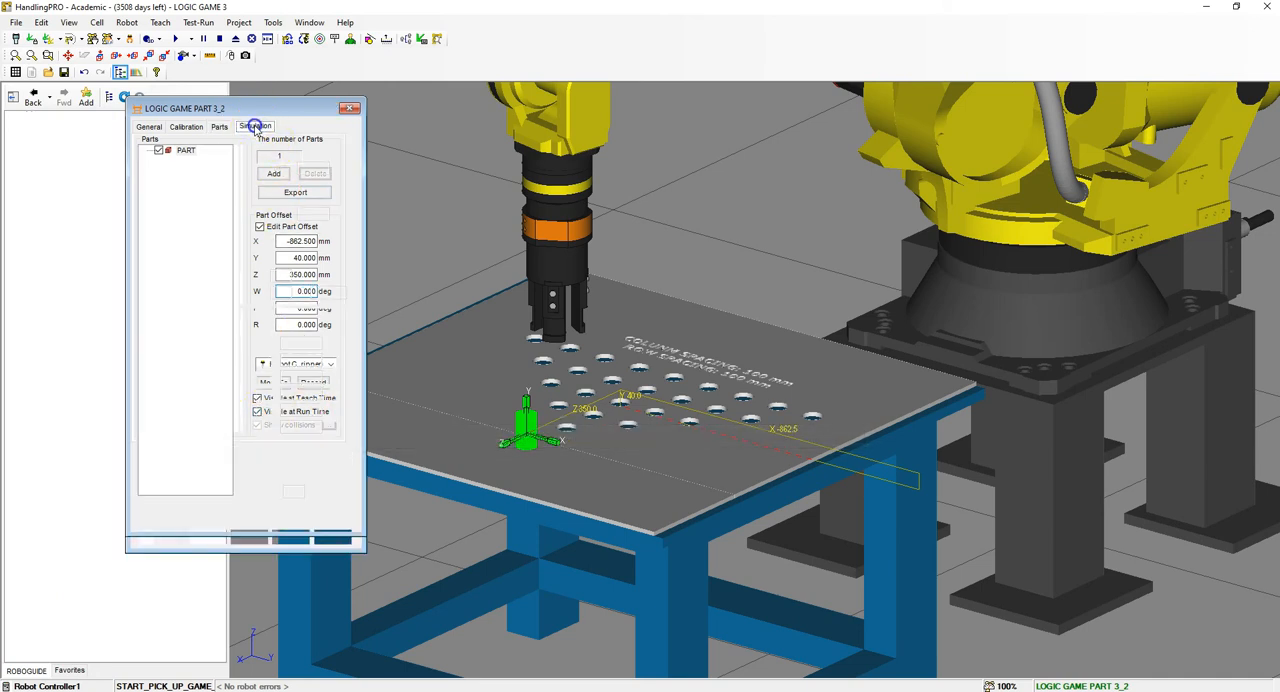
left_click(155, 168)
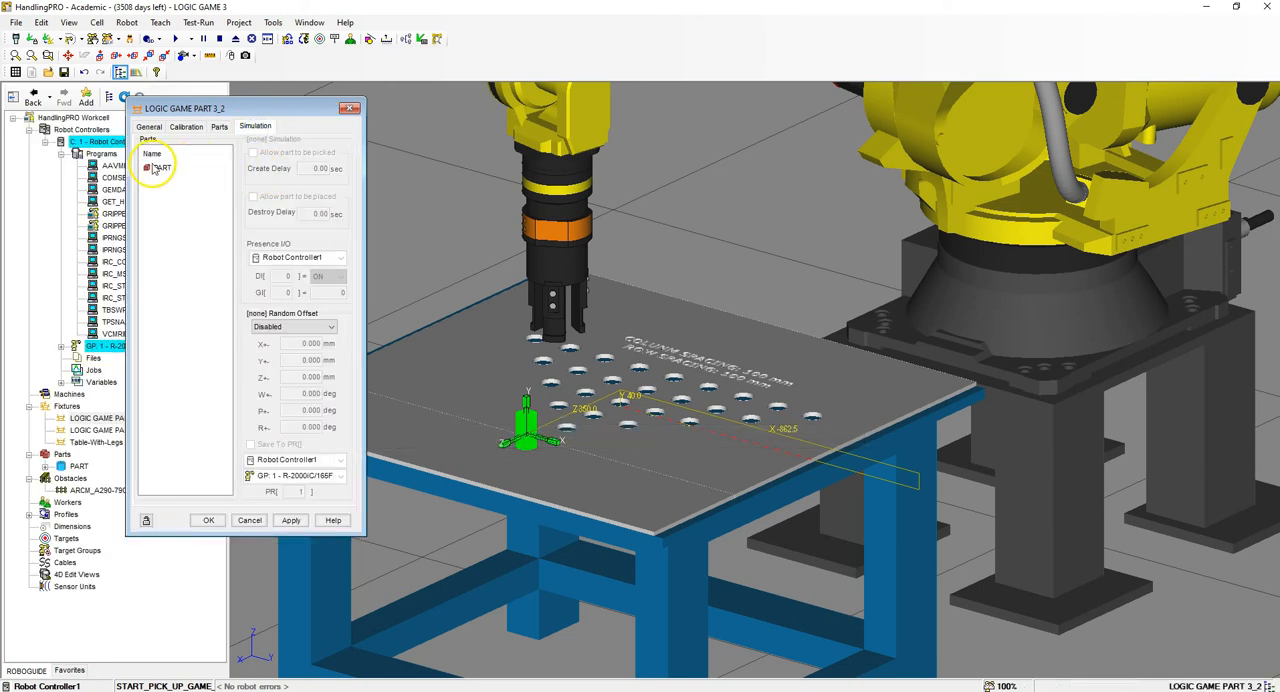
left_click(159, 172)
left_click(254, 197)
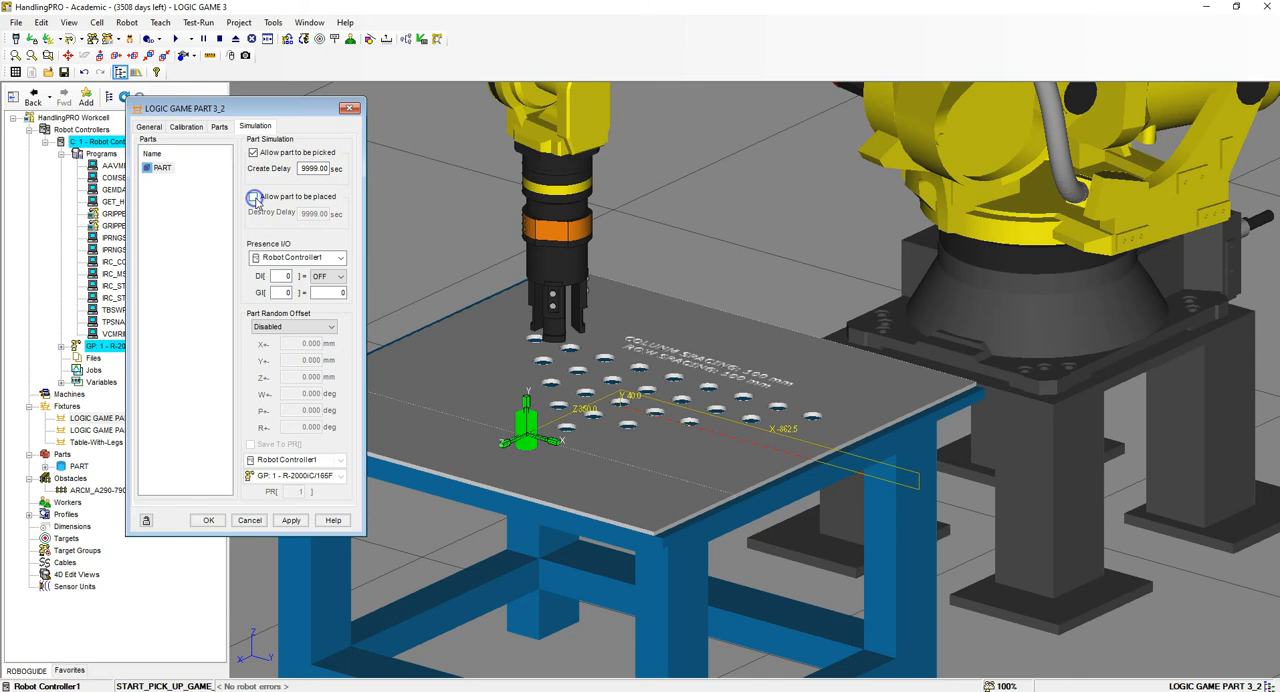
double_click(313, 167)
type("2")
key("Return")
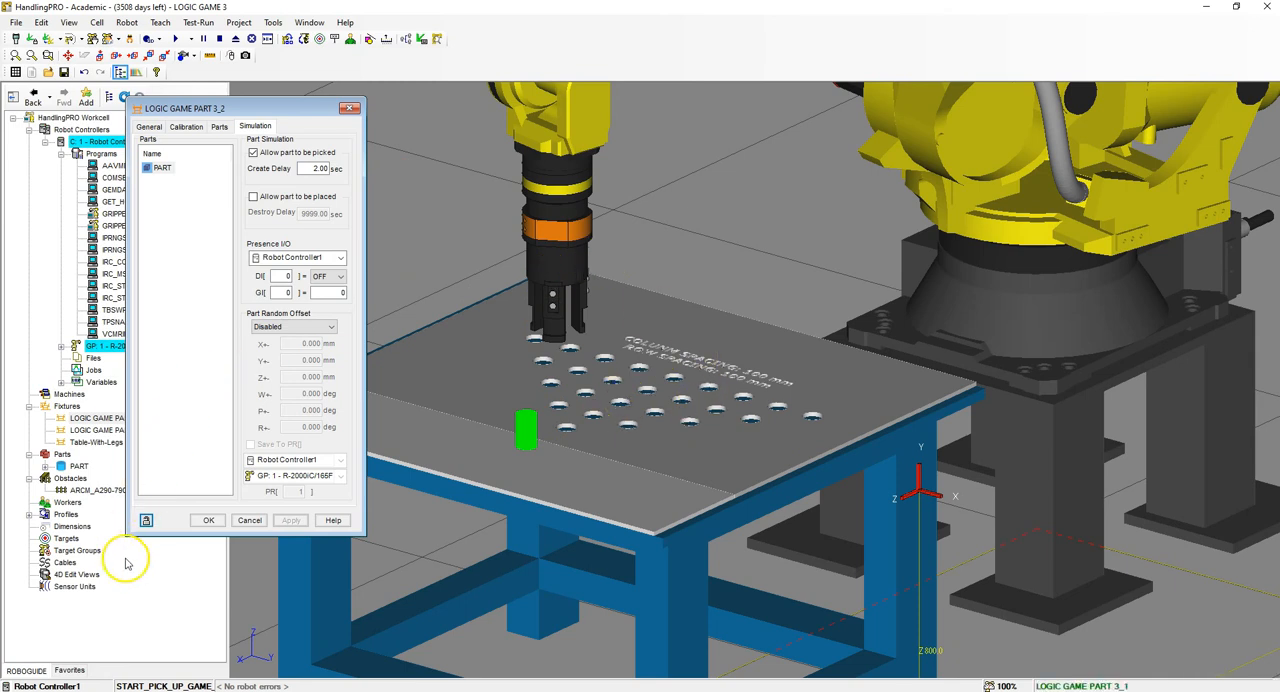
left_click(28, 659)
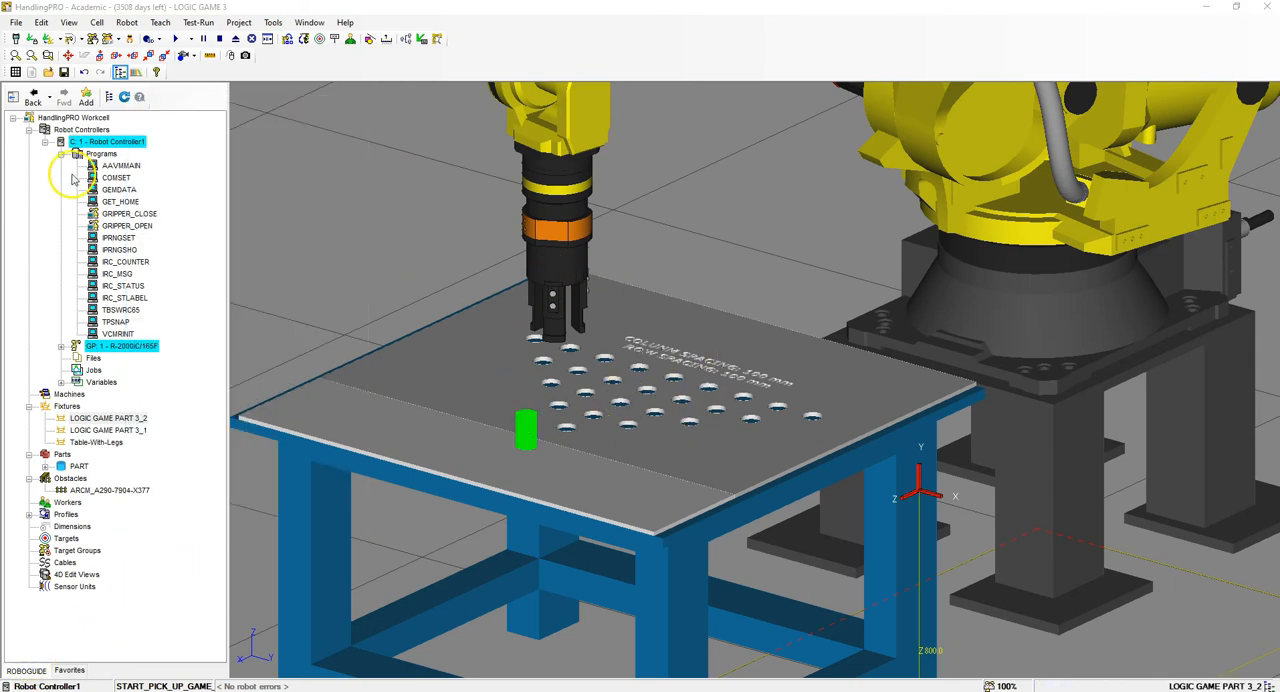
- Assign PART to the LOGIC GAME PART 3_1 fixture and make it invisible at run time
double_click(582, 370)
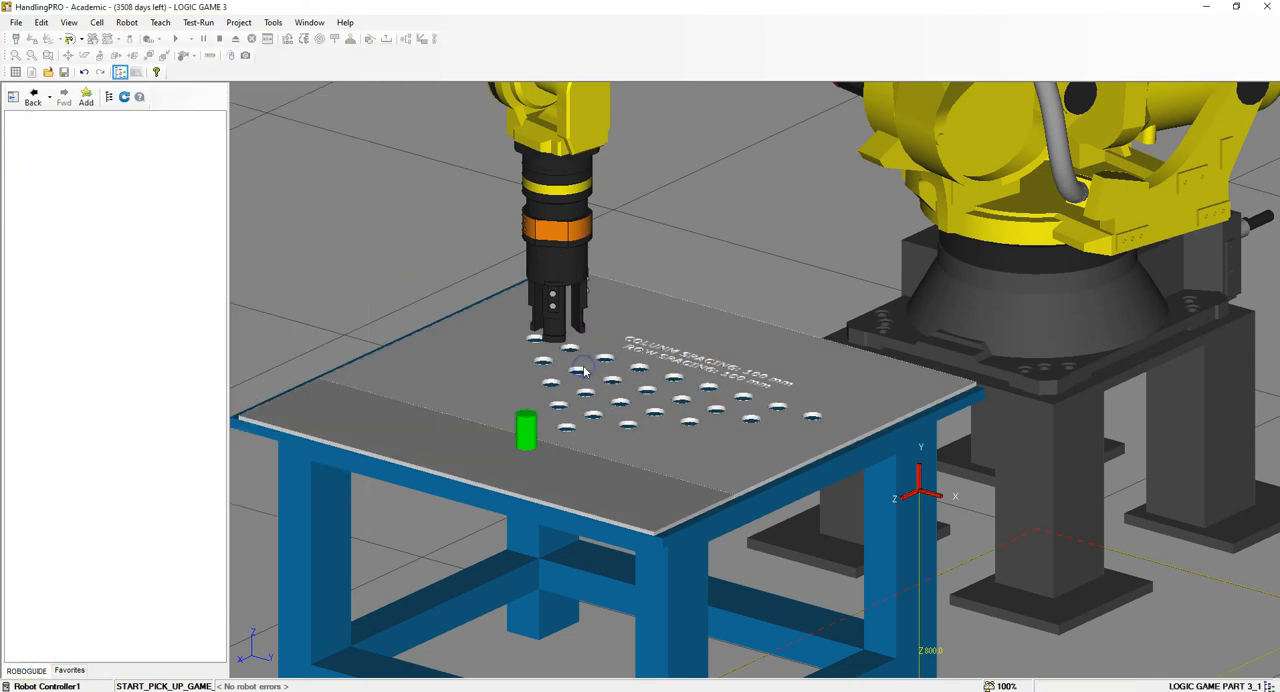
left_click(219, 126)
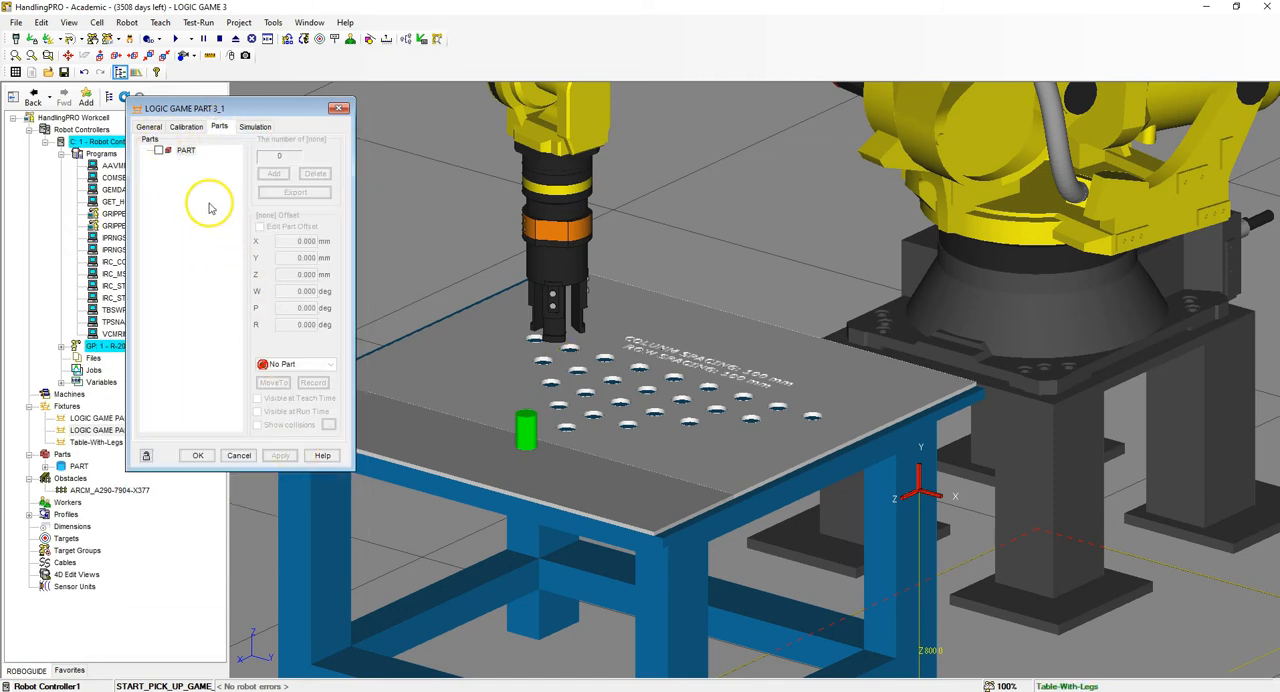
left_click(158, 150)
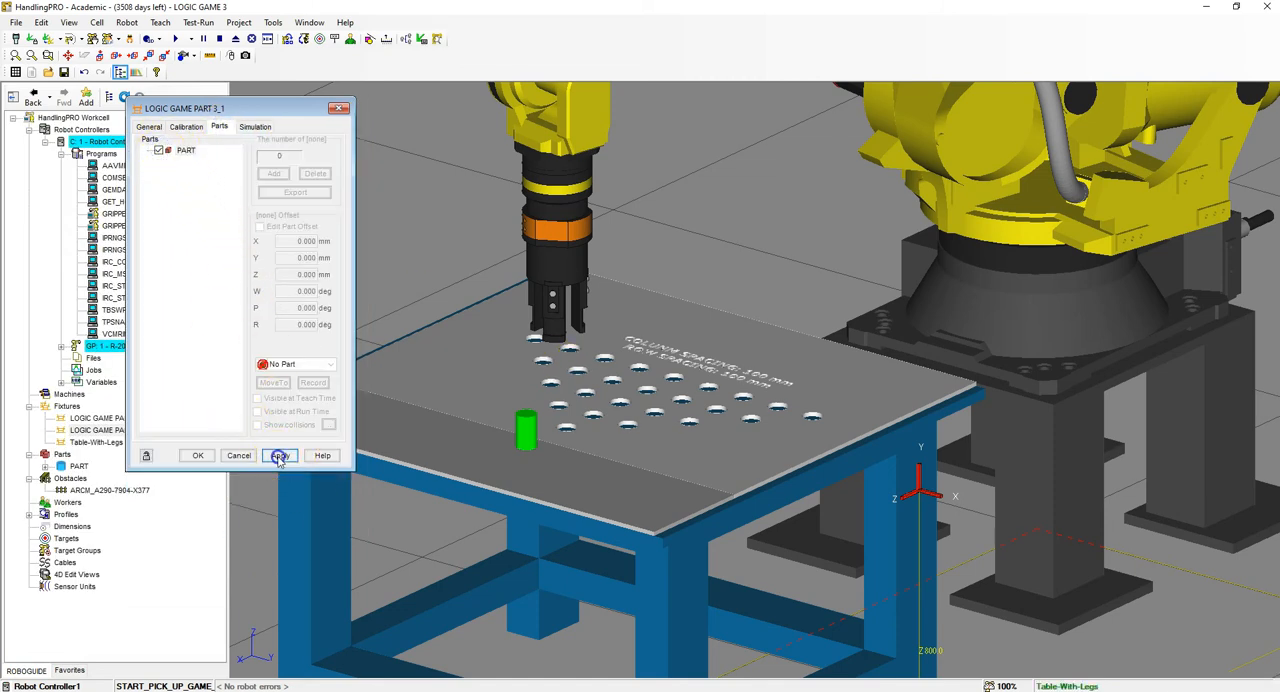
left_click(280, 455)
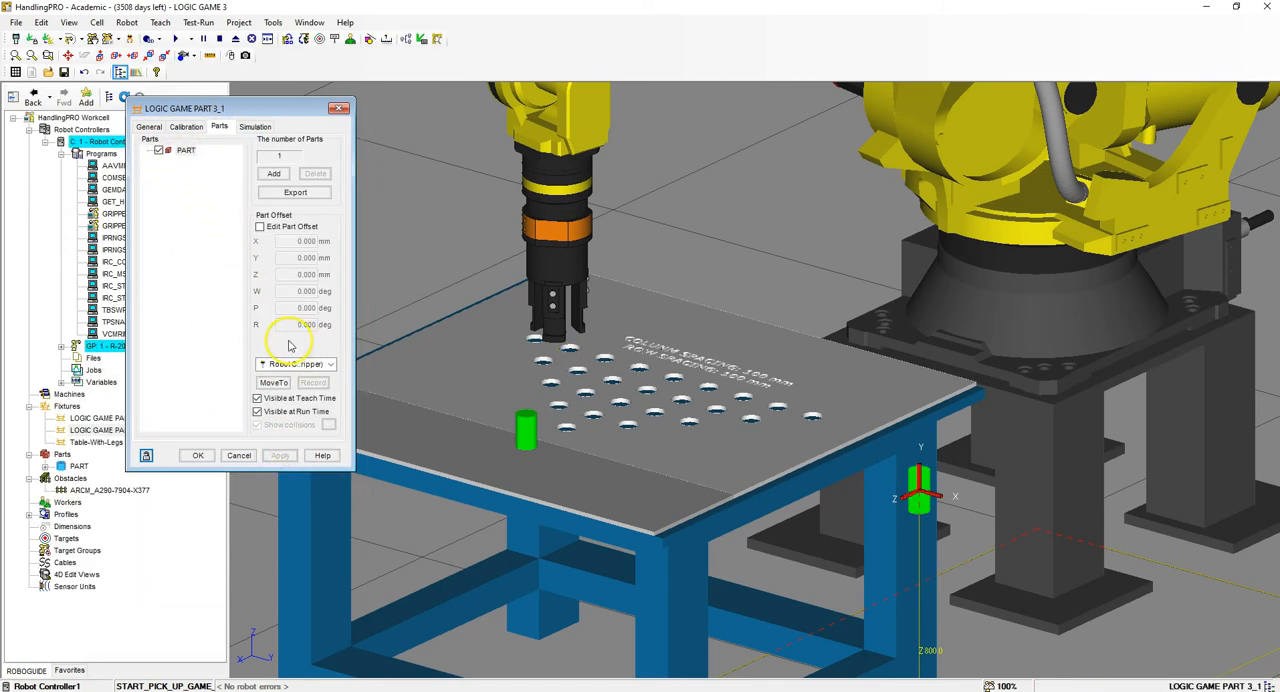
left_click(257, 412)
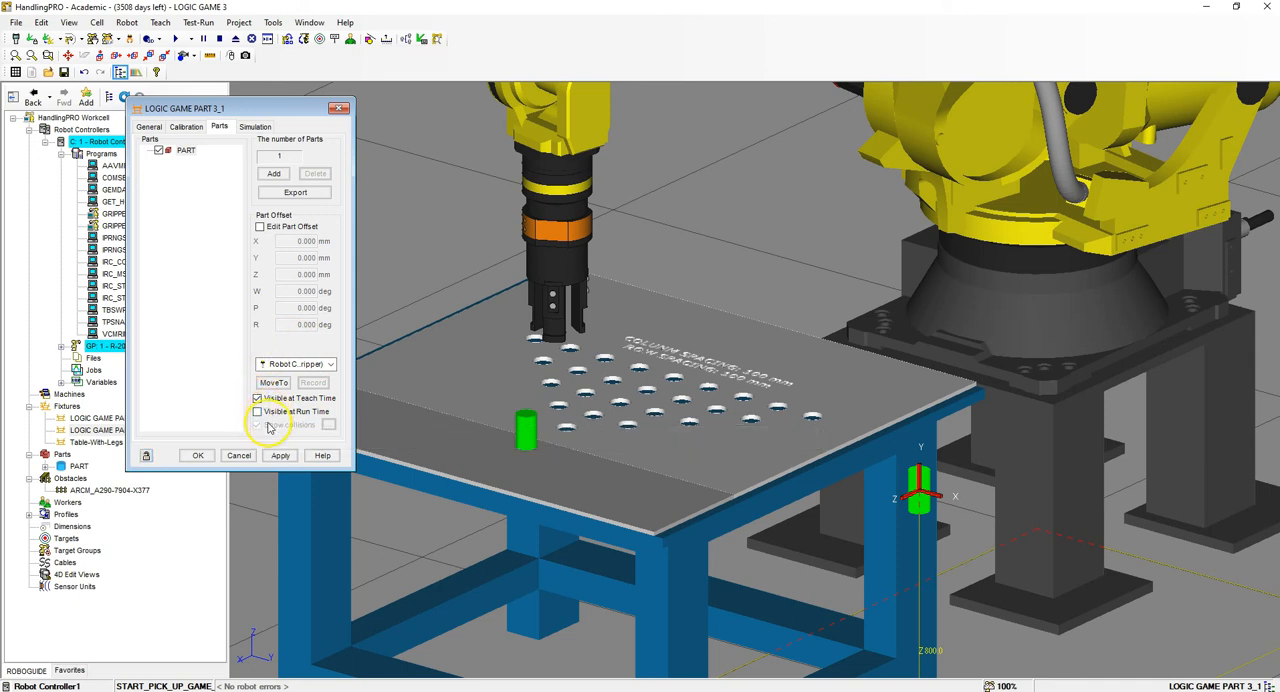
left_click(280, 455)
- In the simulation settings of LOGIC GAME PART 3_1, disallow picking PART and change its destroy delay
left_click(267, 174)
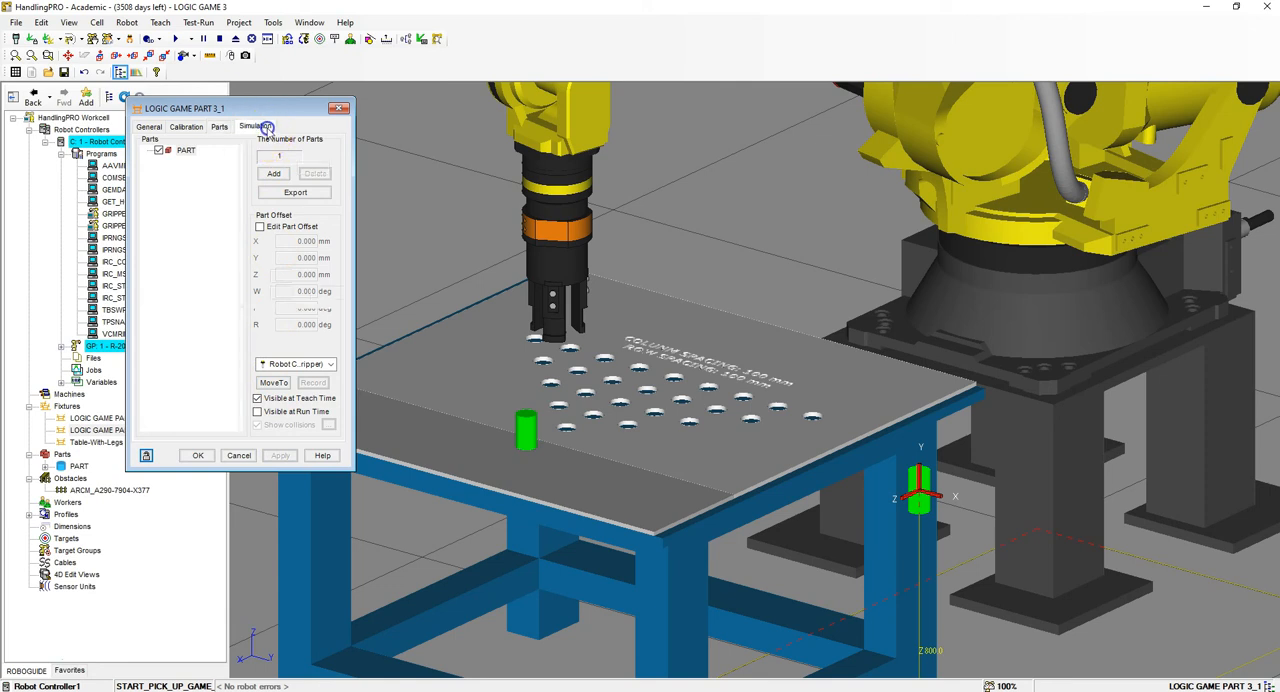
left_click(255, 127)
left_click(165, 168)
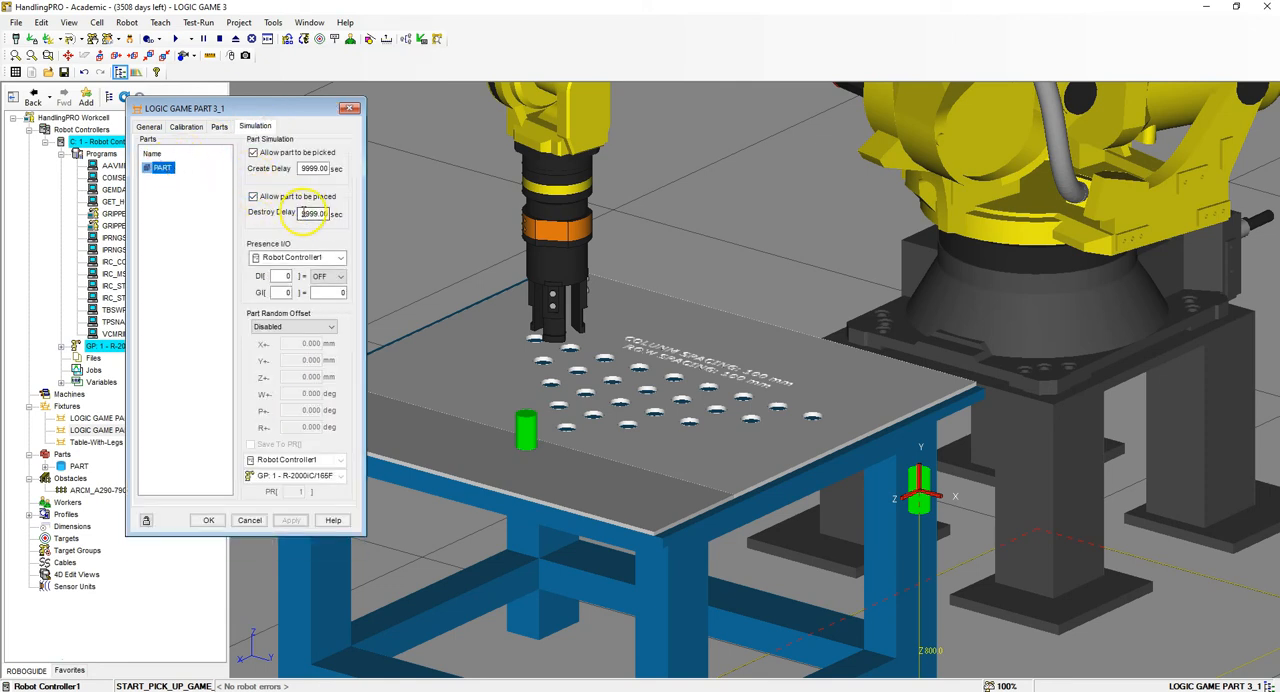
left_click(253, 152)
double_click(314, 213)
left_click(289, 520)
- Set the part offset on LOGIC GAME PART 3_1 to X -1262.5, Y 40 and Z -200 mm
left_click(220, 127)
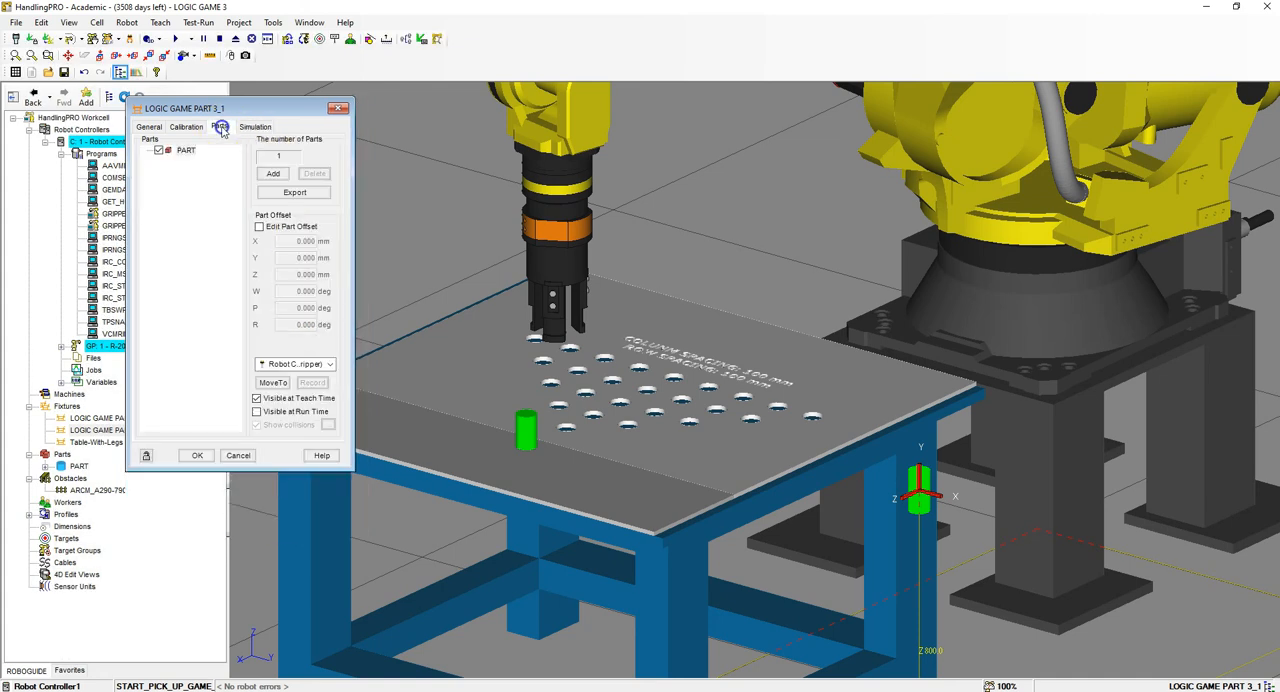
left_click(272, 174)
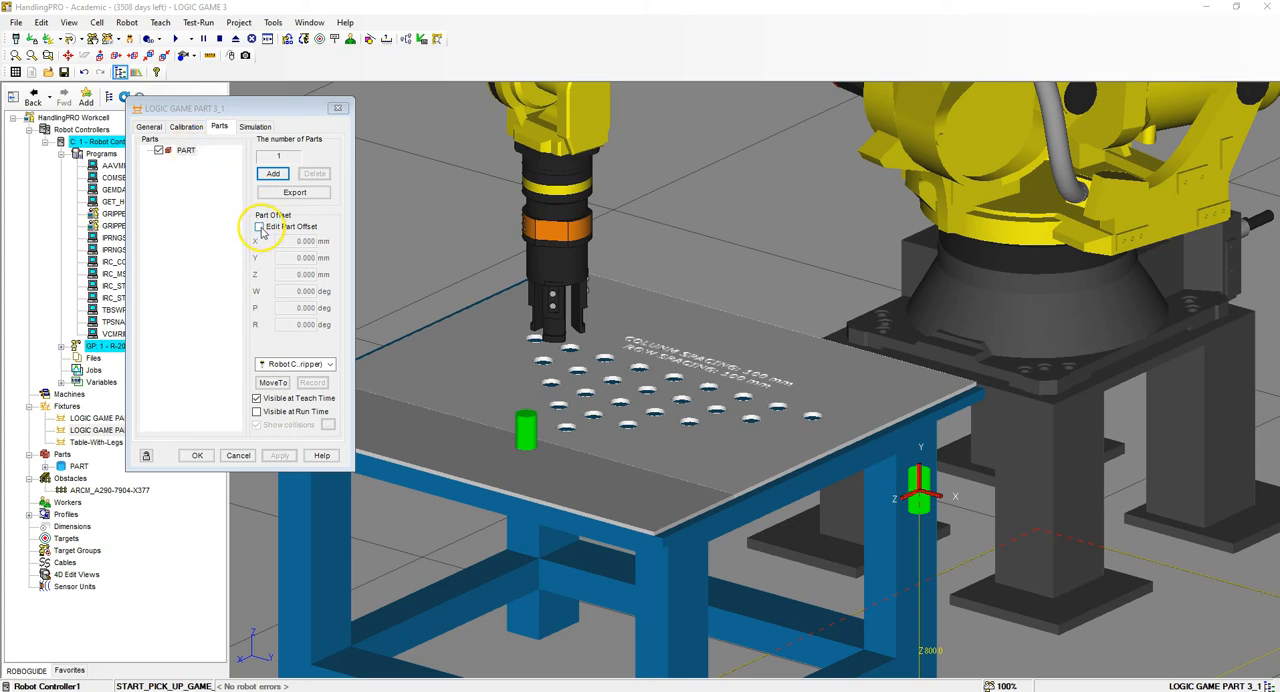
left_click(260, 227)
left_click(298, 240)
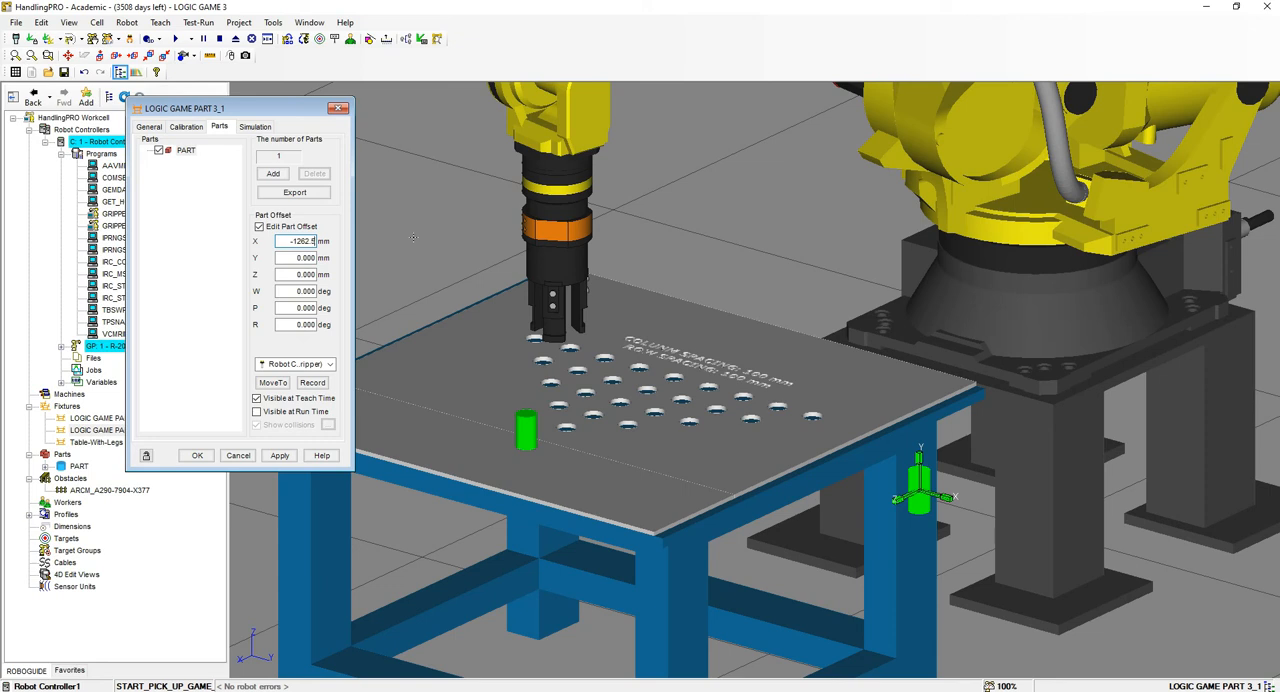
type("-1262.5")
key("Tab")
key("Tab")
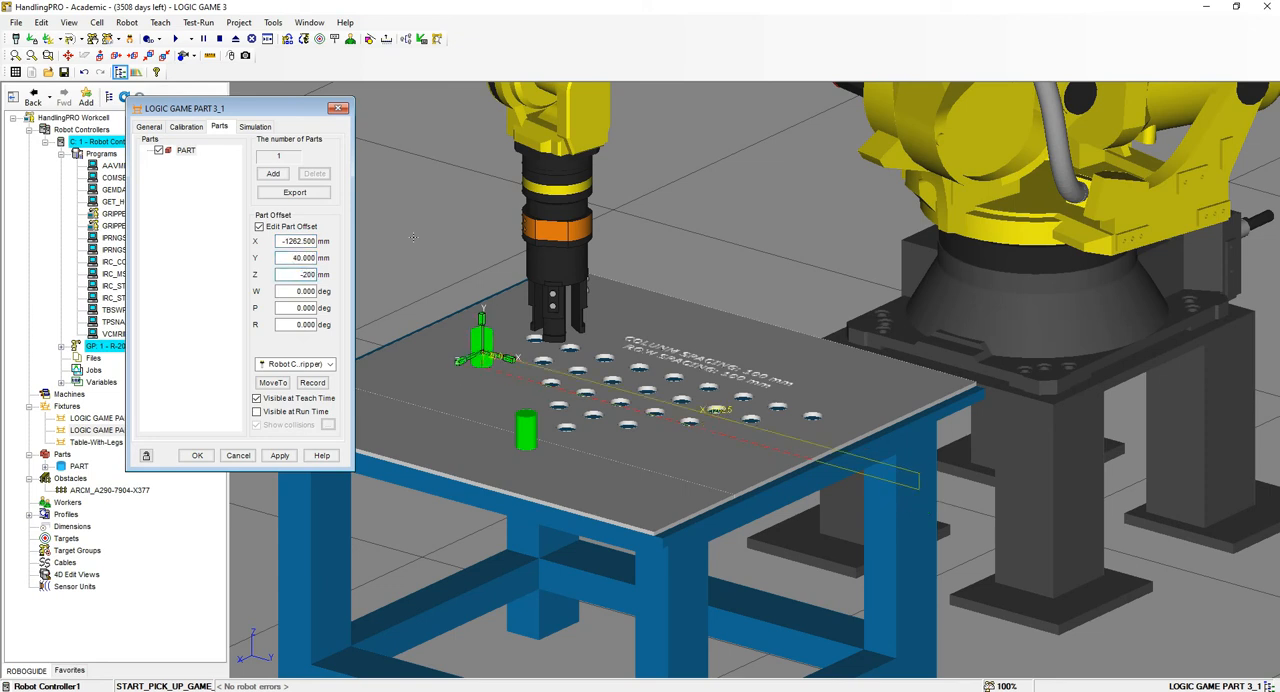
key("Return")
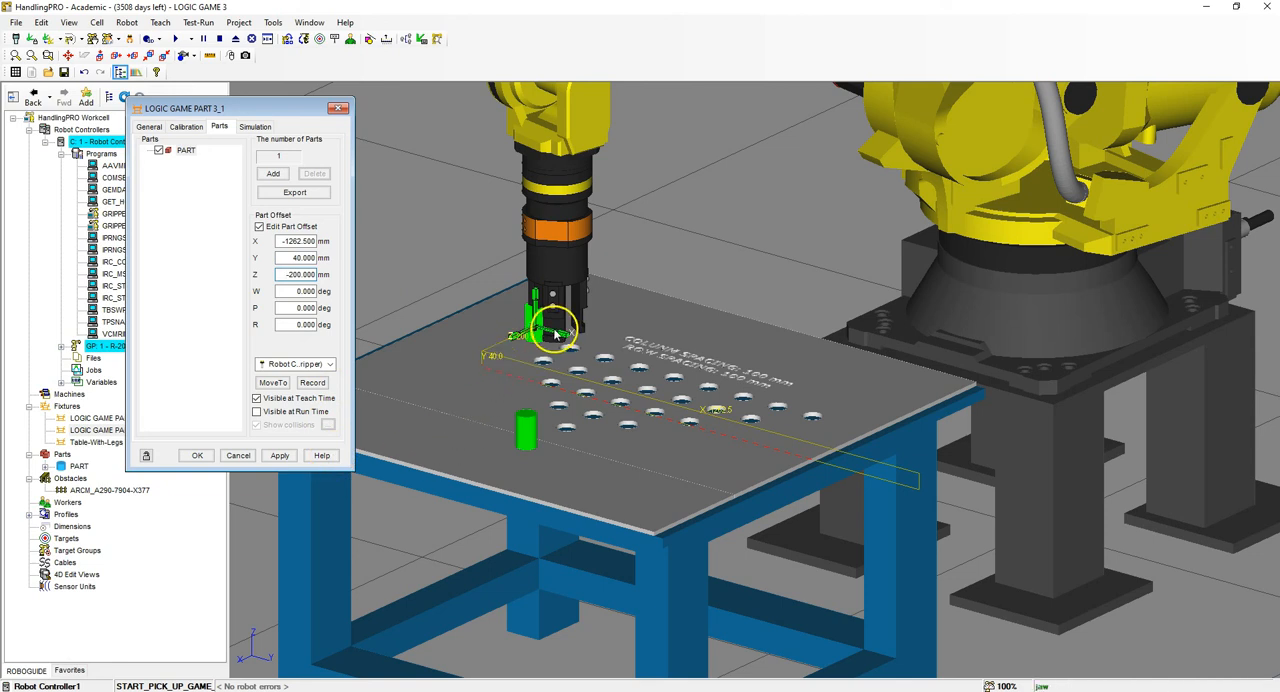
left_click(286, 455)
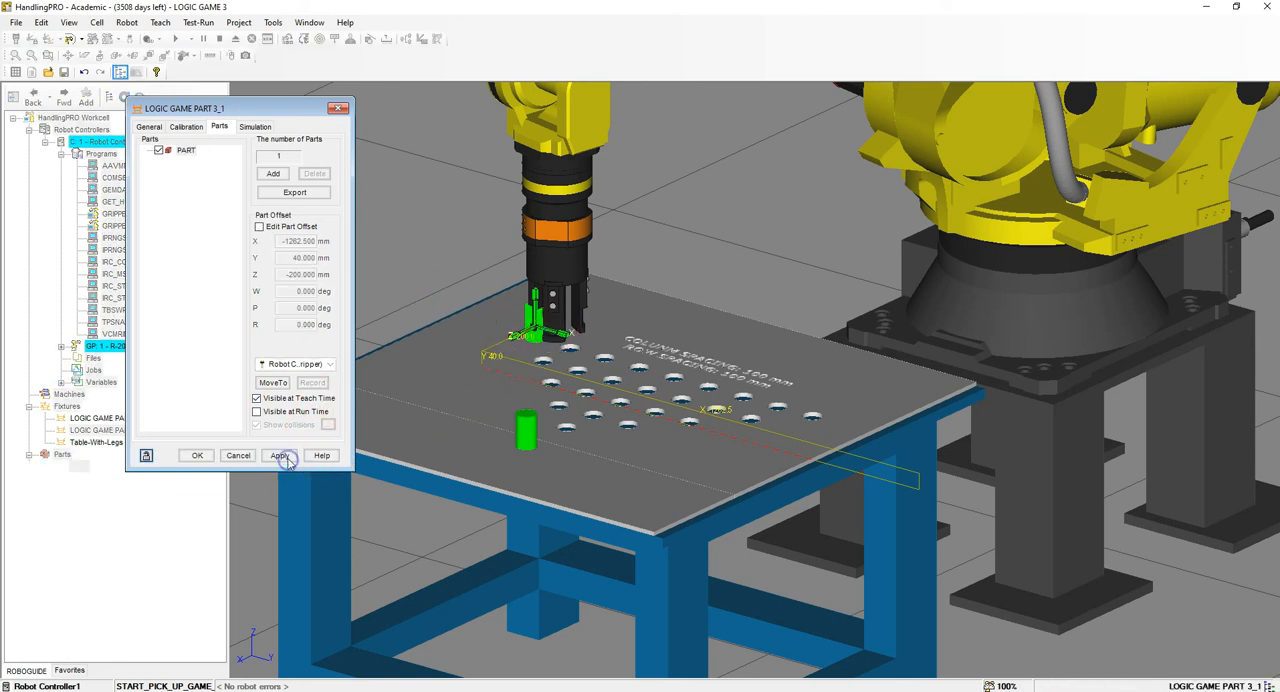
- Add a PART array to LOGIC GAME PART 3_1 with counts X 9, Y 1, Z 5 and 100 mm spacing
left_click(273, 175)
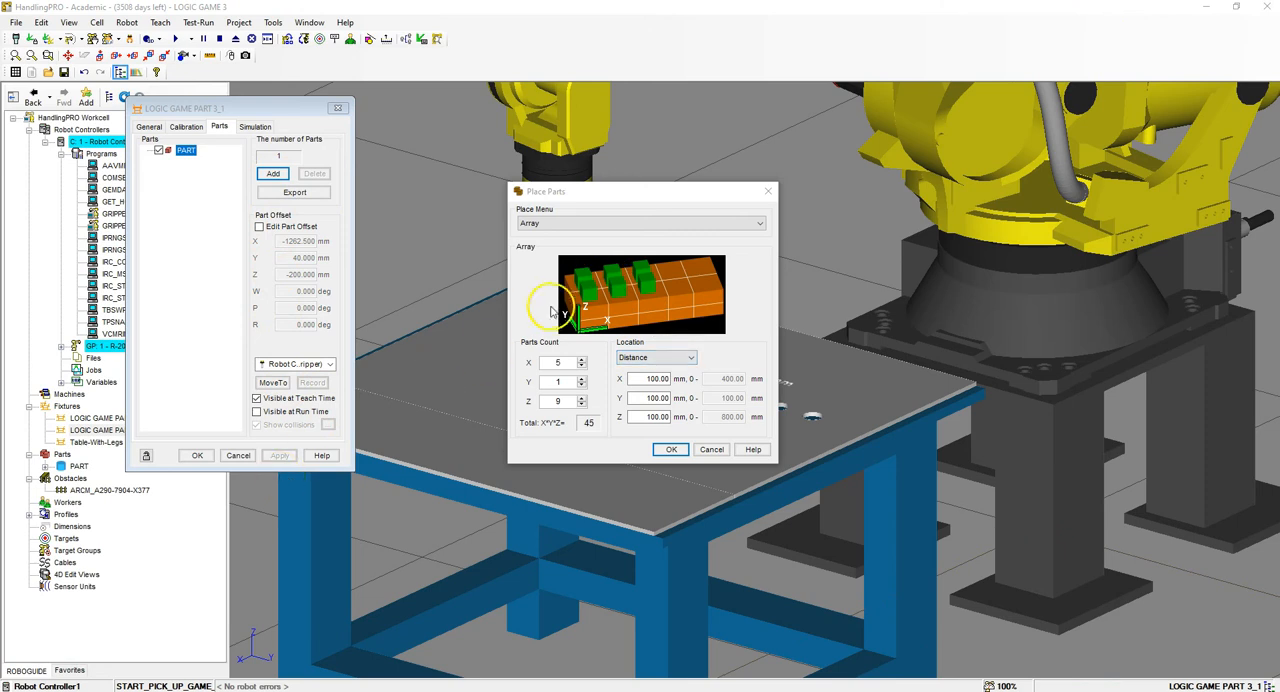
left_click(556, 361)
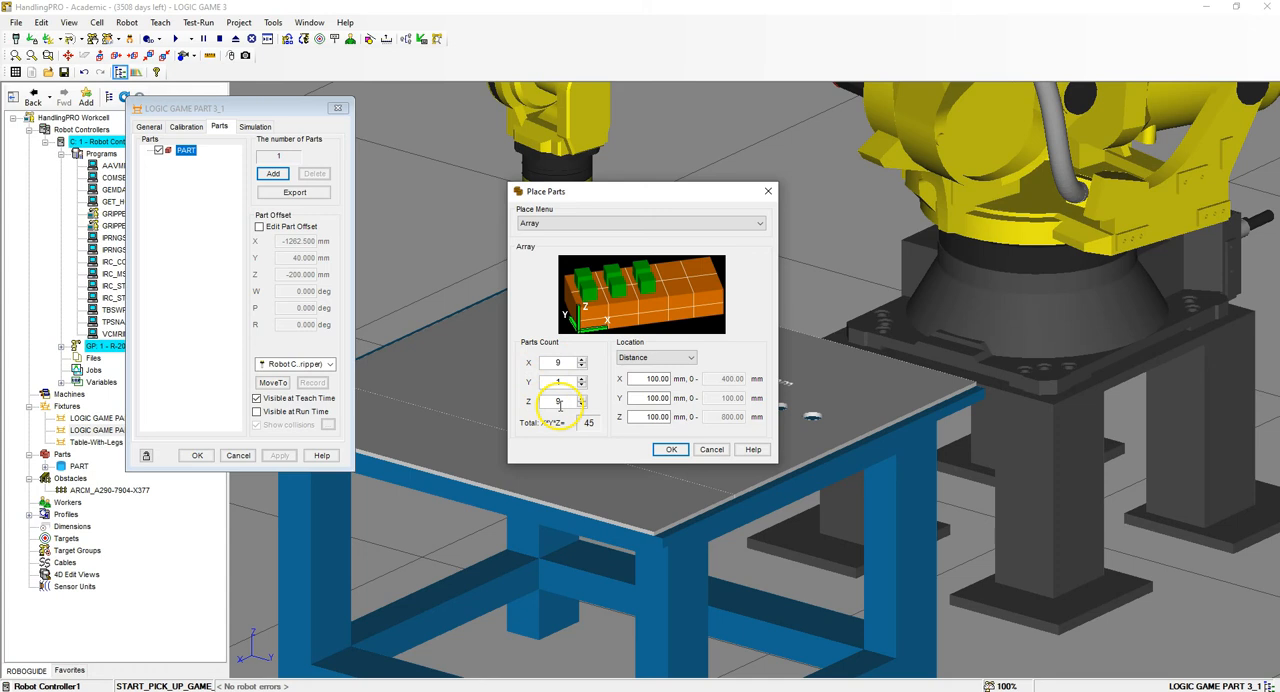
left_click(561, 404)
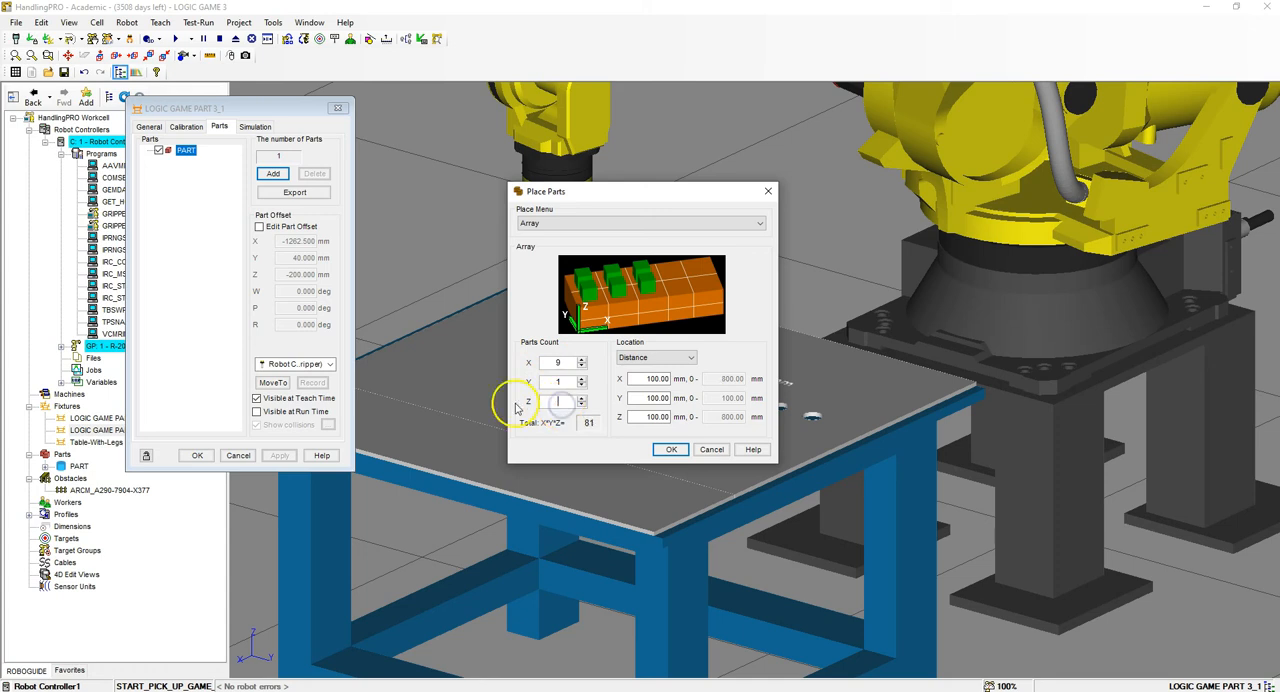
left_click(670, 450)
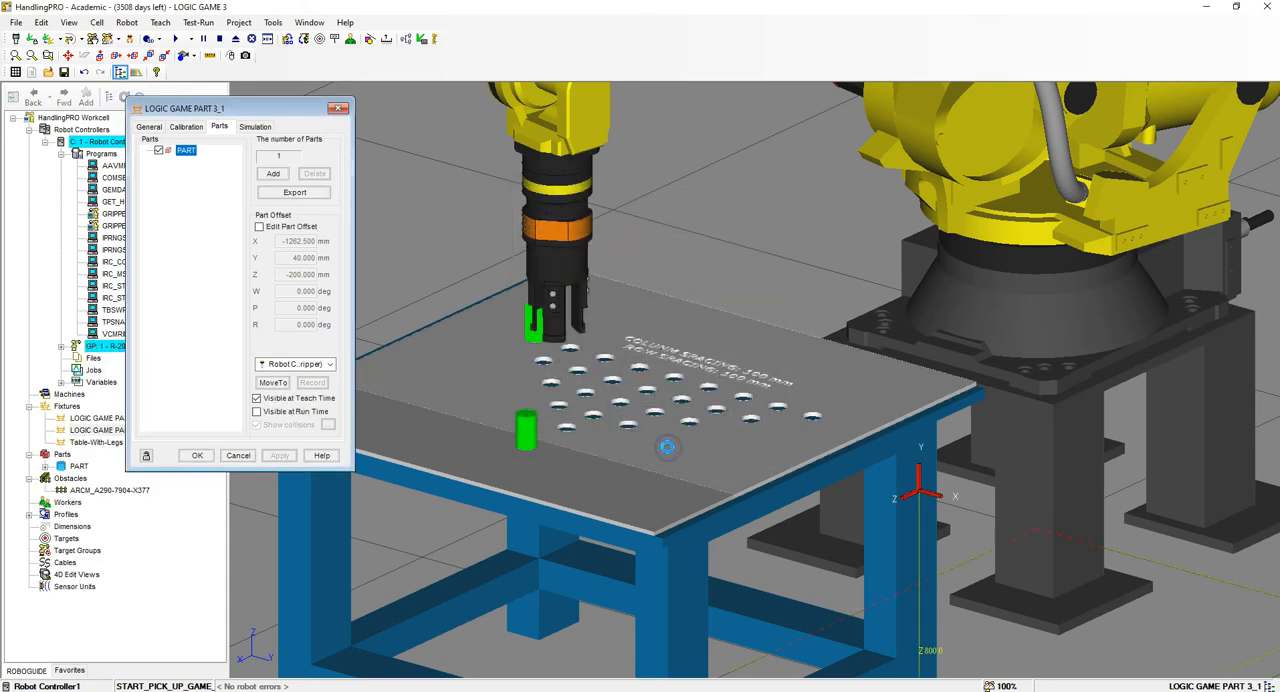
- Exclude PART[1,2], PART[1,3], PART[1,4] and PART[1,5] from the part array
right_click_drag(956, 313, 951, 403)
left_click_drag(255, 109, 977, 152)
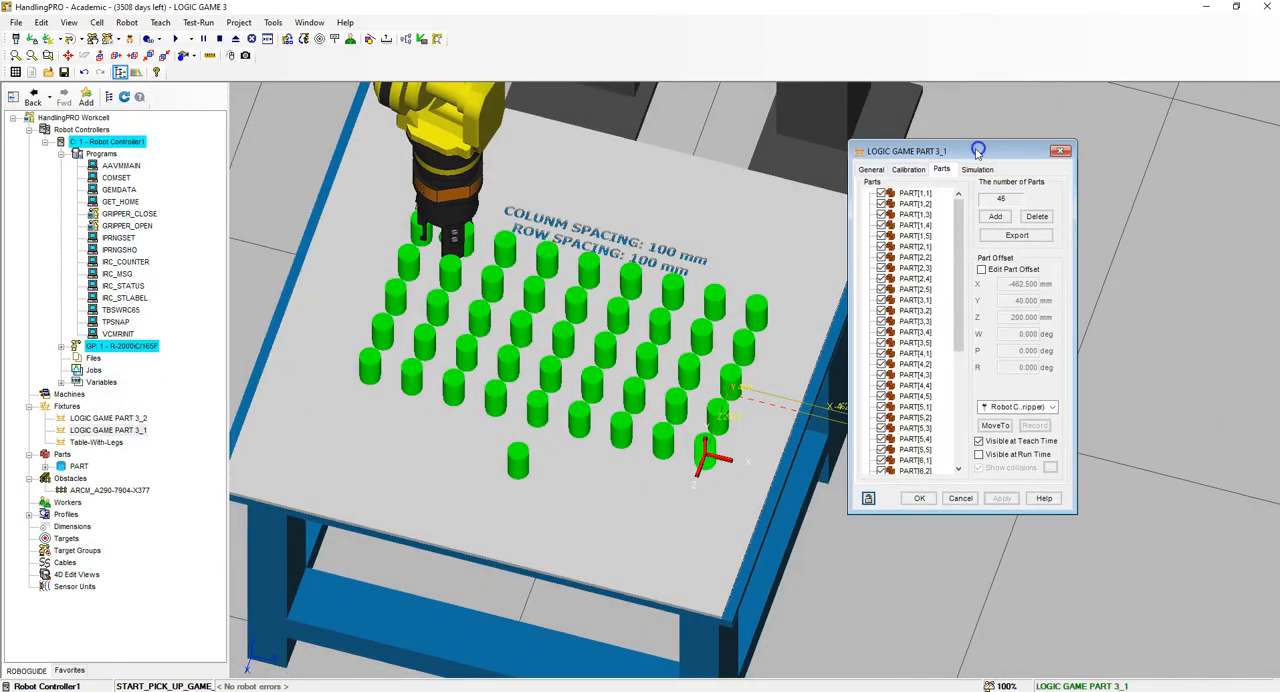
left_click(31, 651)
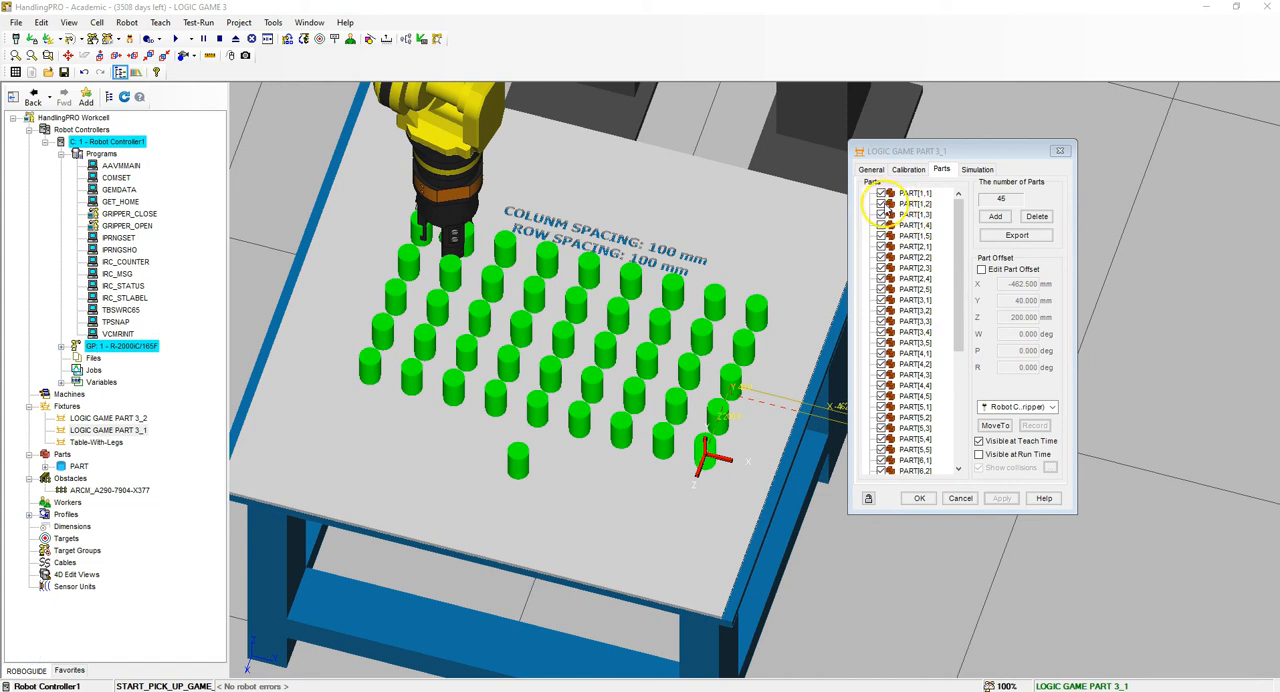
left_click(882, 205)
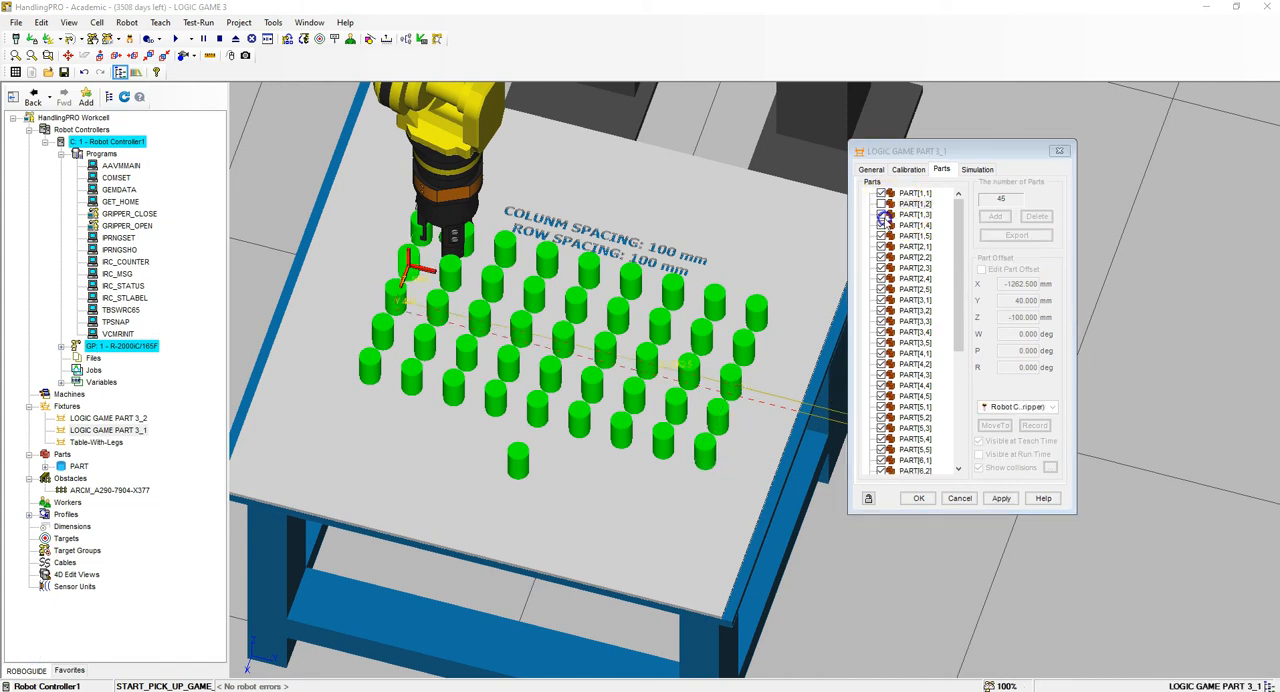
left_click(882, 215)
left_click(882, 225)
left_click(882, 236)
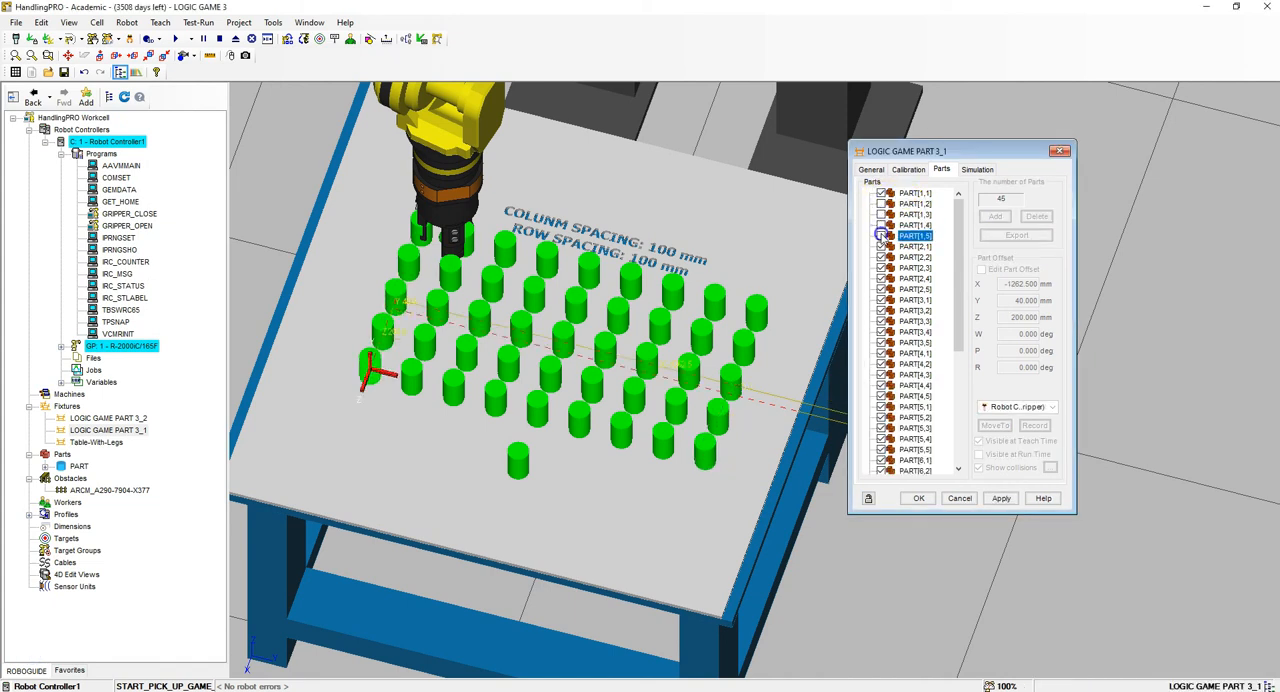
- Exclude PART[2,3] to PART[2,5], PART[3,4], PART[3,5] and PART[4,5] from the part array
left_click(918, 247)
left_click(882, 264)
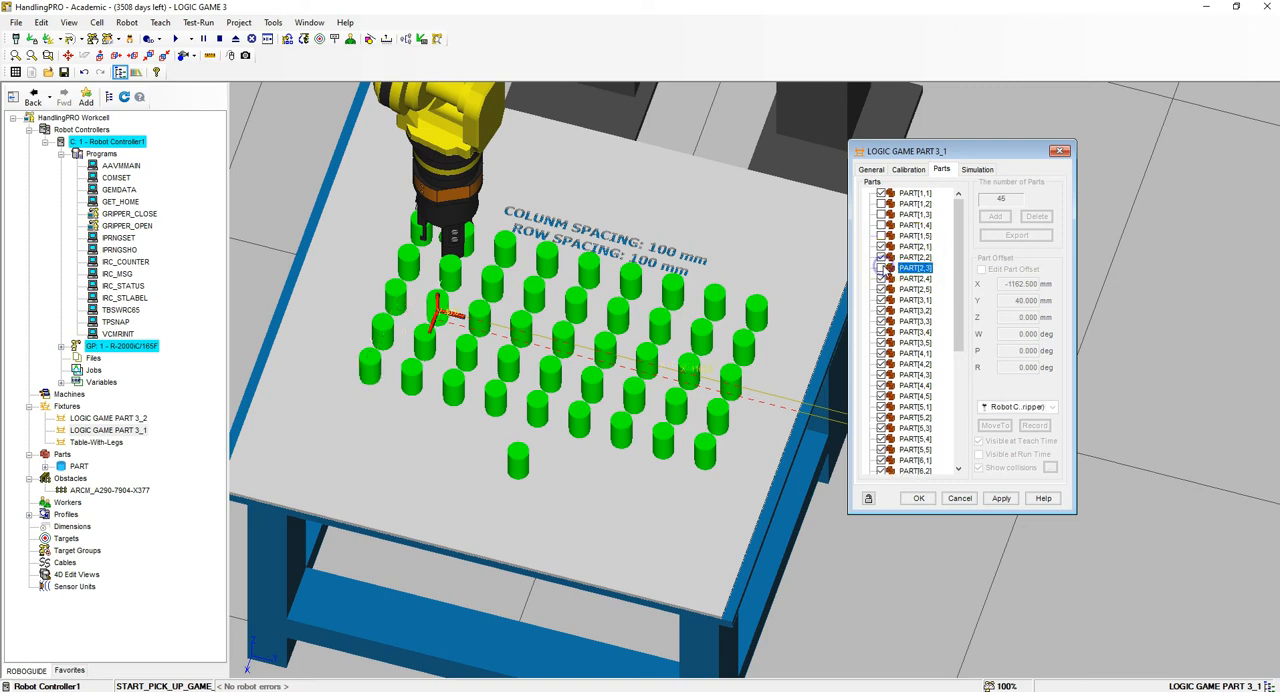
left_click(881, 278)
left_click(880, 289)
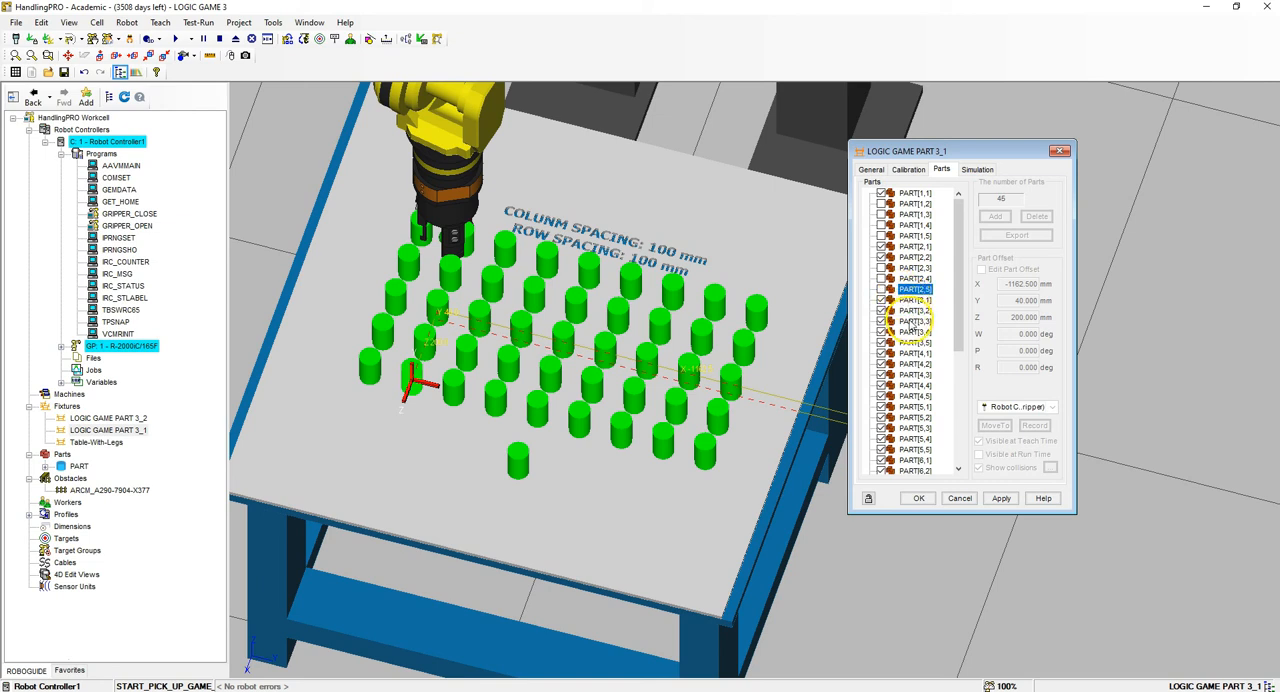
left_click(881, 331)
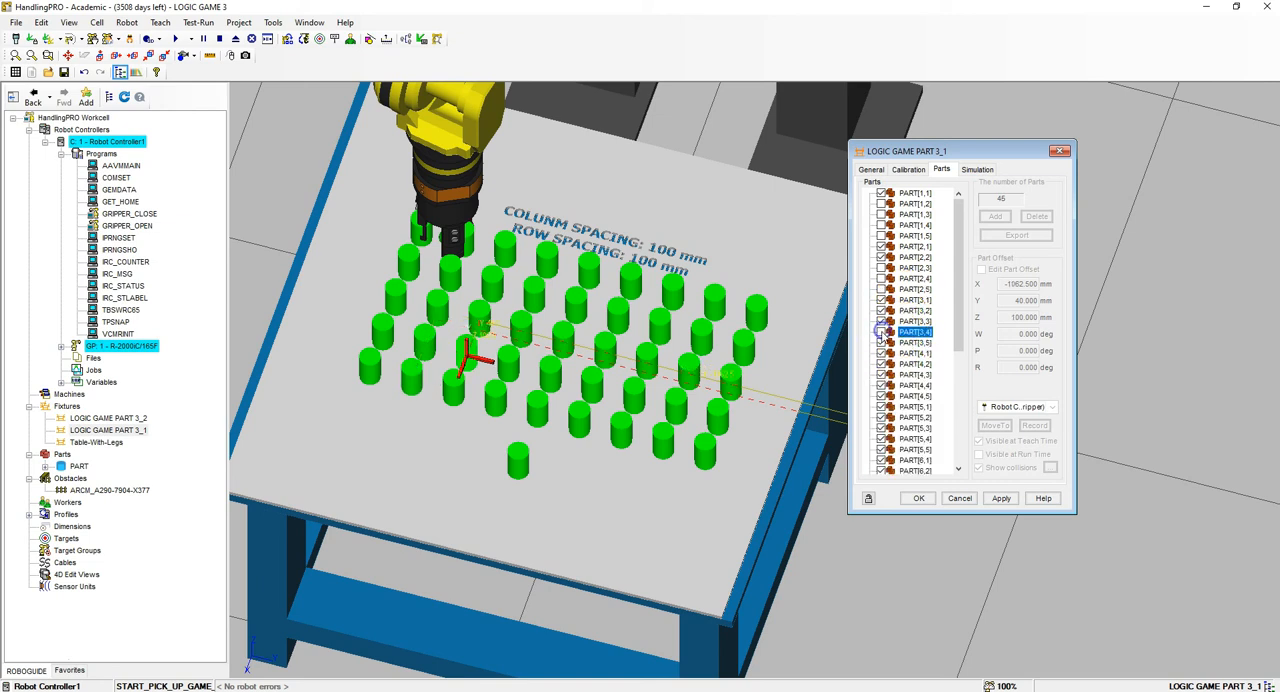
left_click(881, 342)
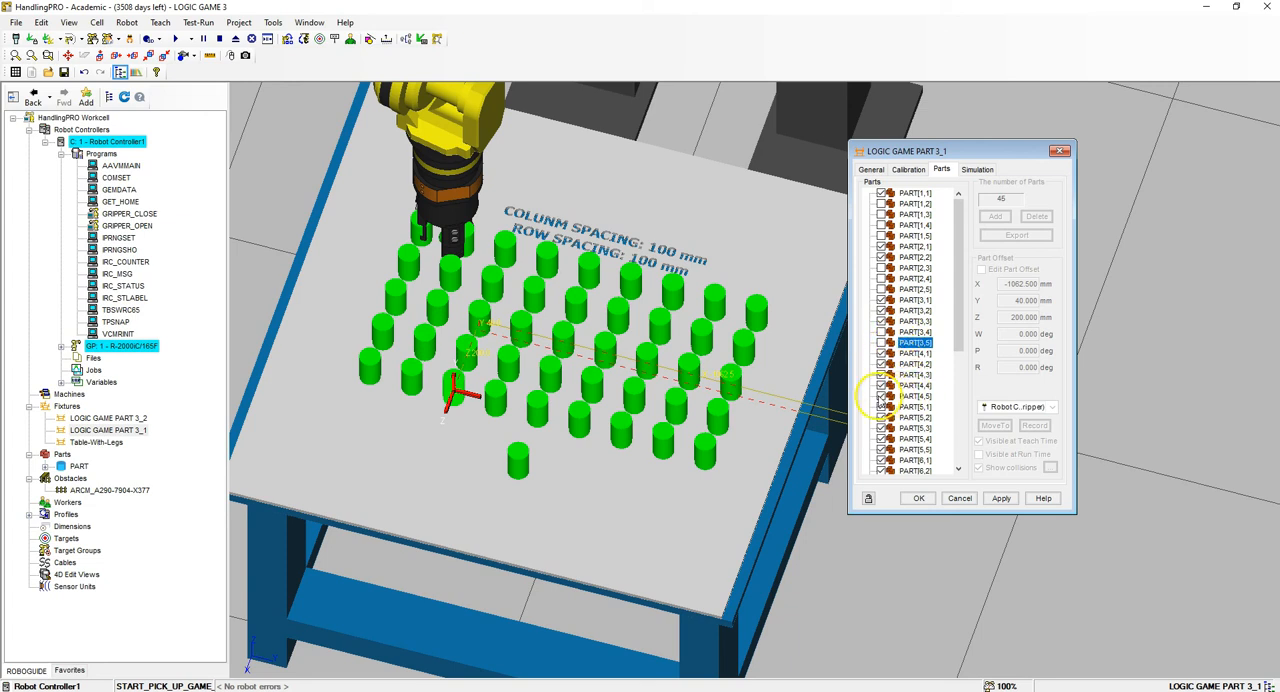
left_click(879, 396)
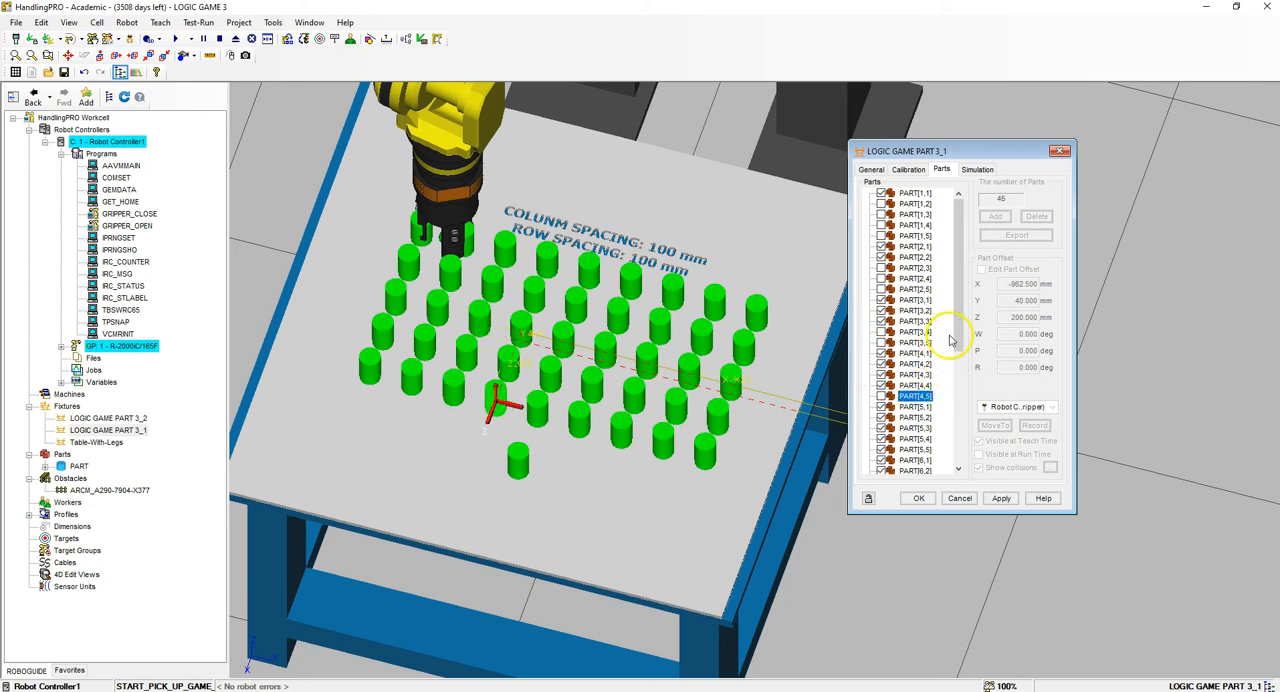
- Exclude PART[6,5], PART[7,4], PART[7,5] and PART[8,3] to PART[8,5] from the part array
left_click_drag(957, 338, 977, 443)
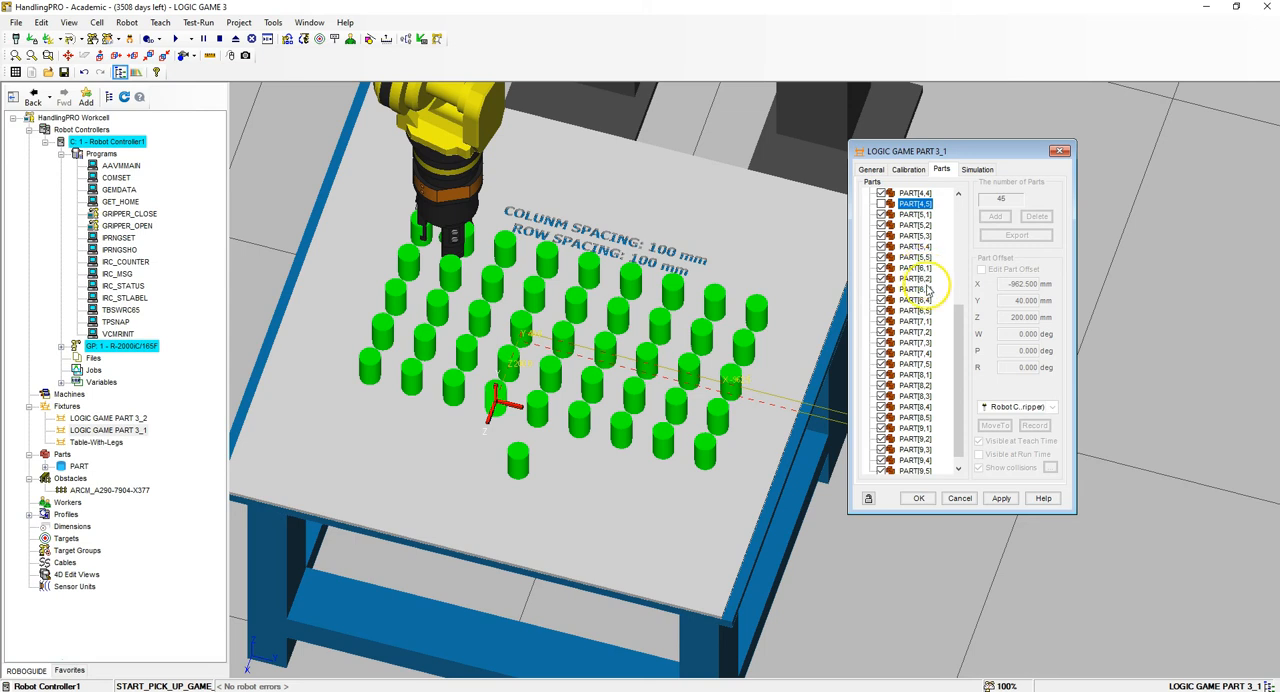
left_click(886, 312)
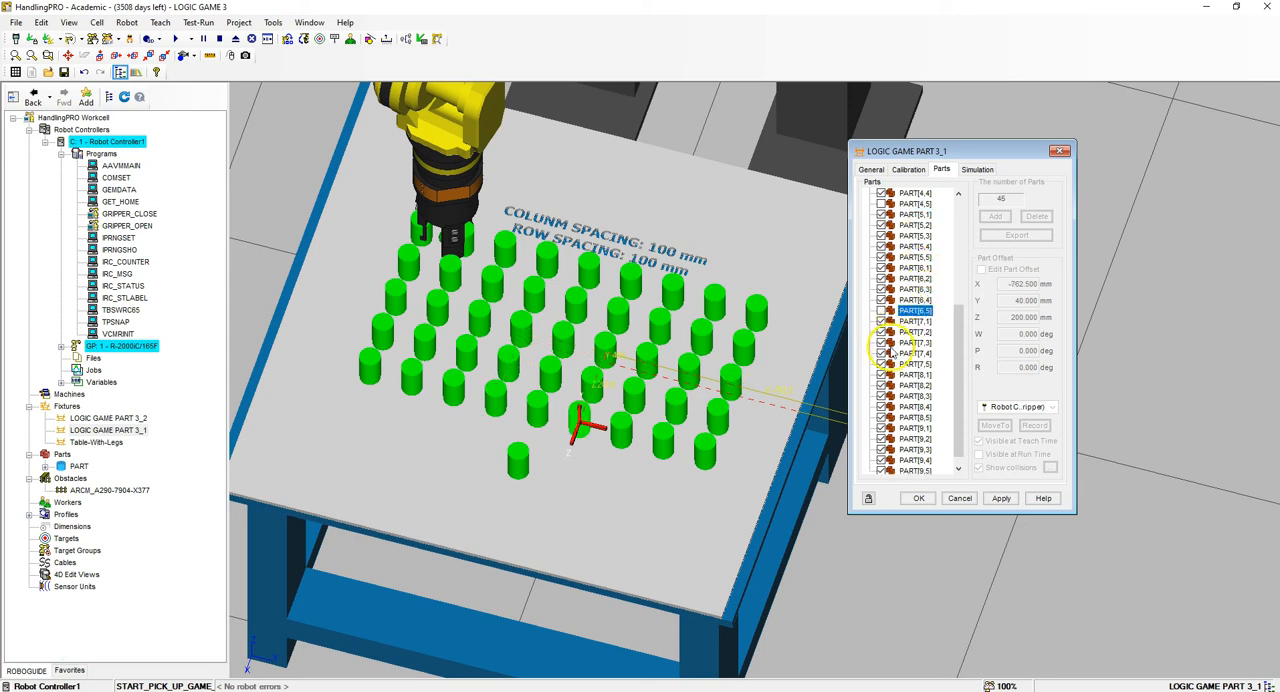
left_click(880, 354)
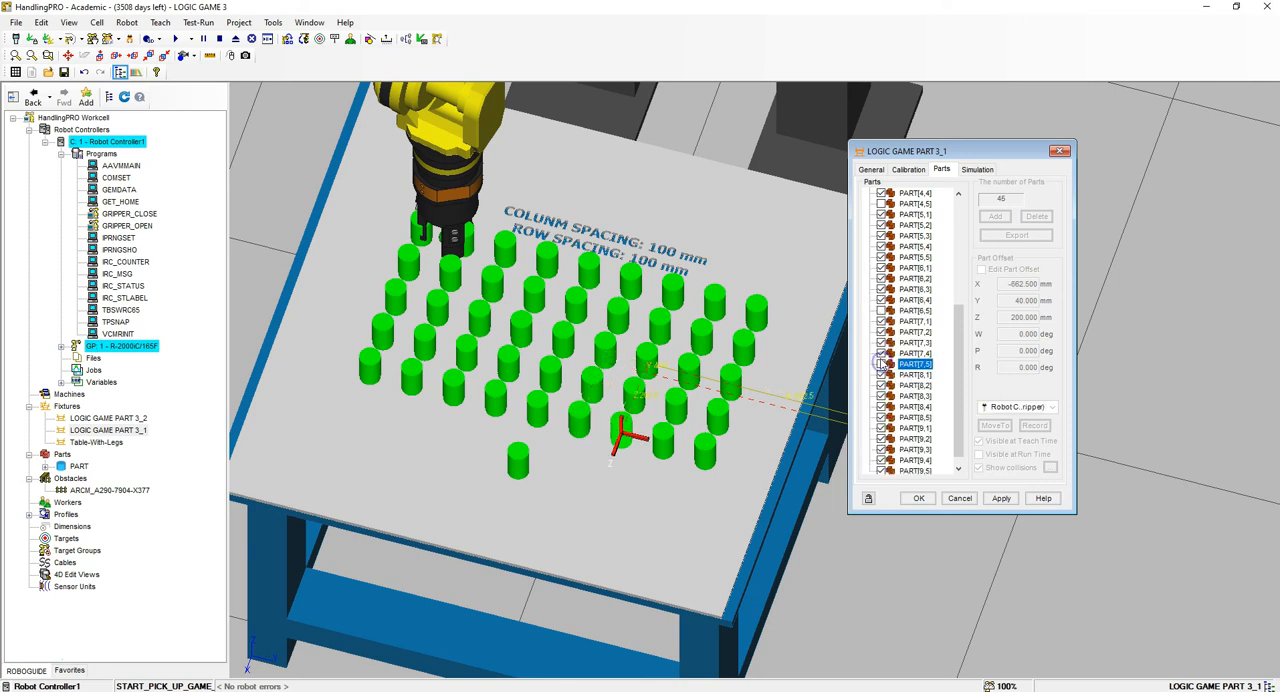
left_click_drag(961, 358, 963, 387)
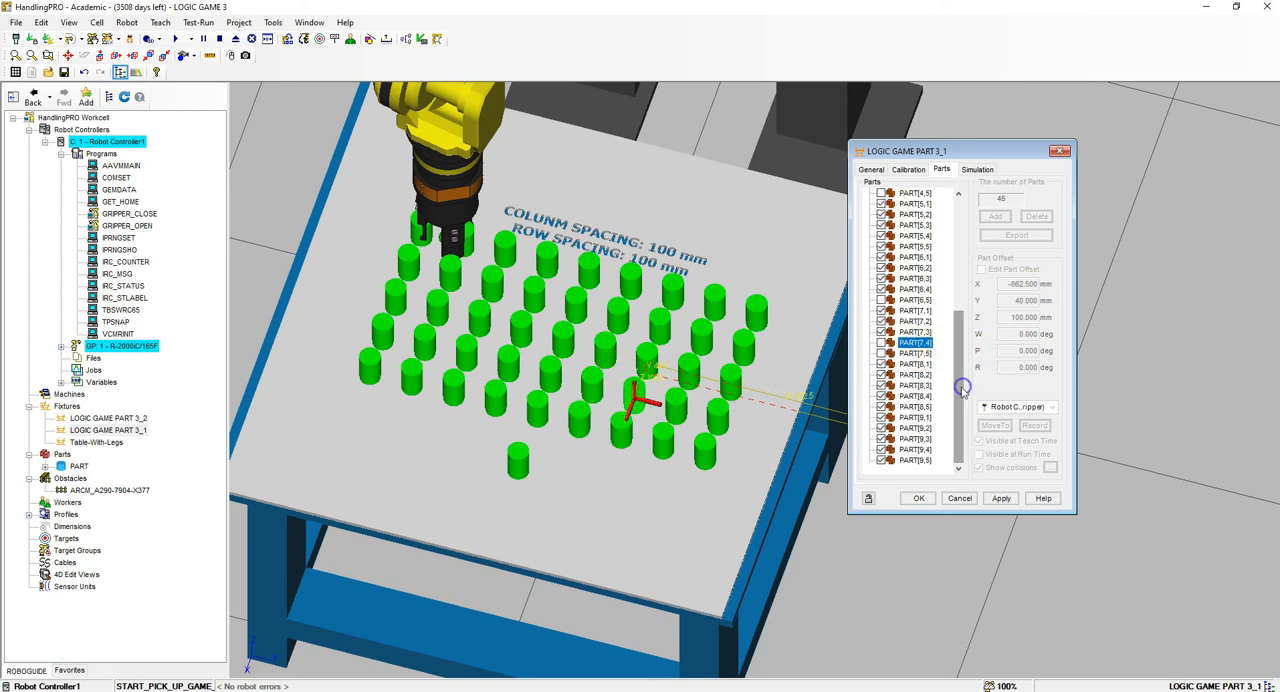
left_click(882, 407)
left_click(882, 396)
left_click(881, 386)
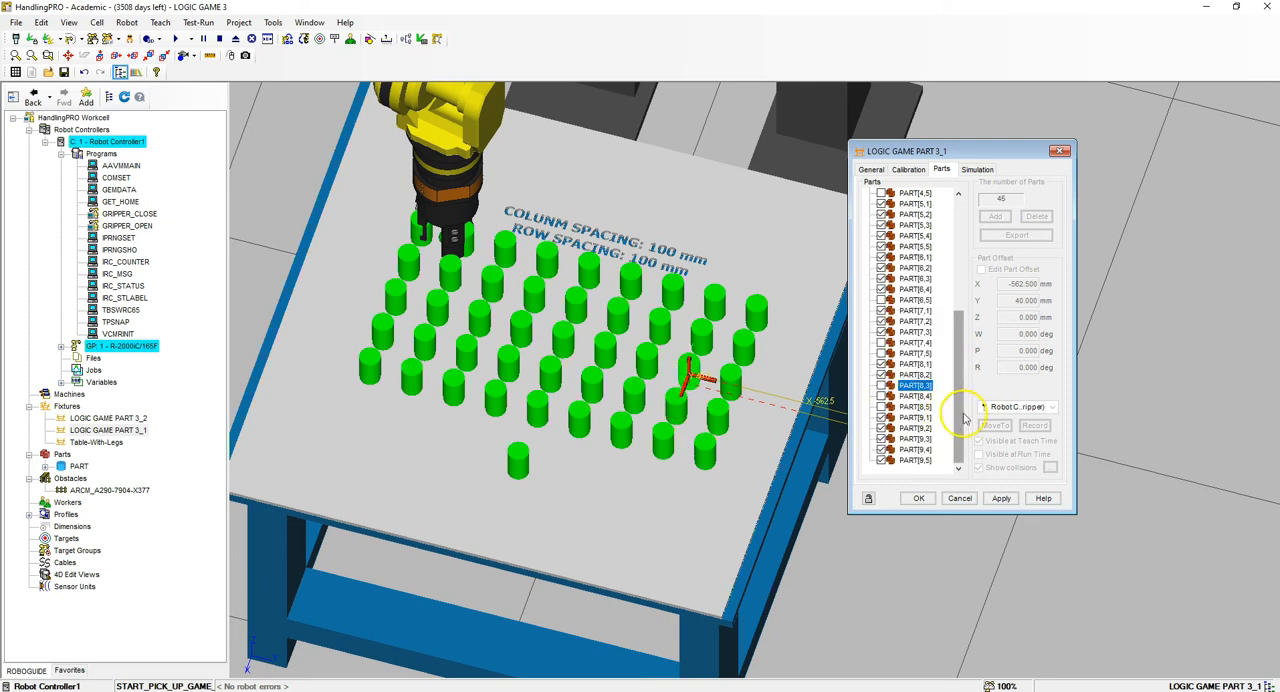
- Exclude PART[9,2] to PART[9,5] from the array, apply the selection and close the fixture properties
left_click(880, 461)
left_click(880, 449)
left_click(880, 438)
left_click(880, 428)
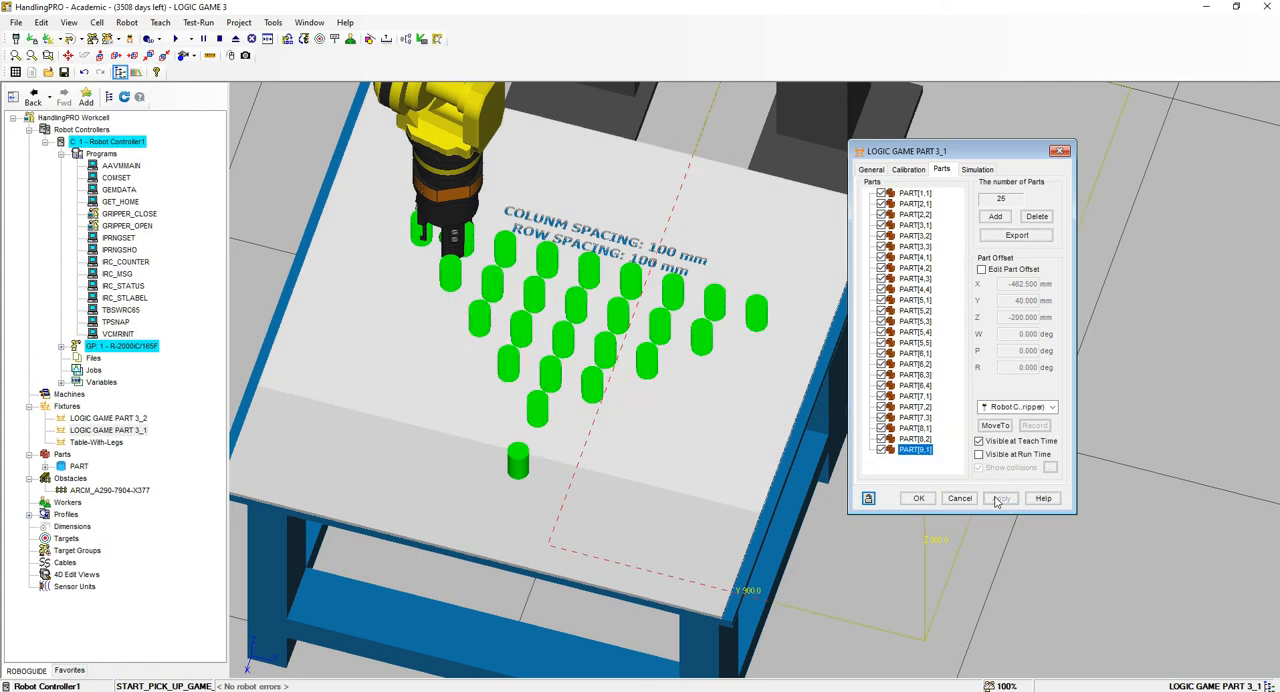
left_click(921, 499)
- Open the position register list on the robot's teach pendant
right_click_drag(1002, 448, 963, 396)
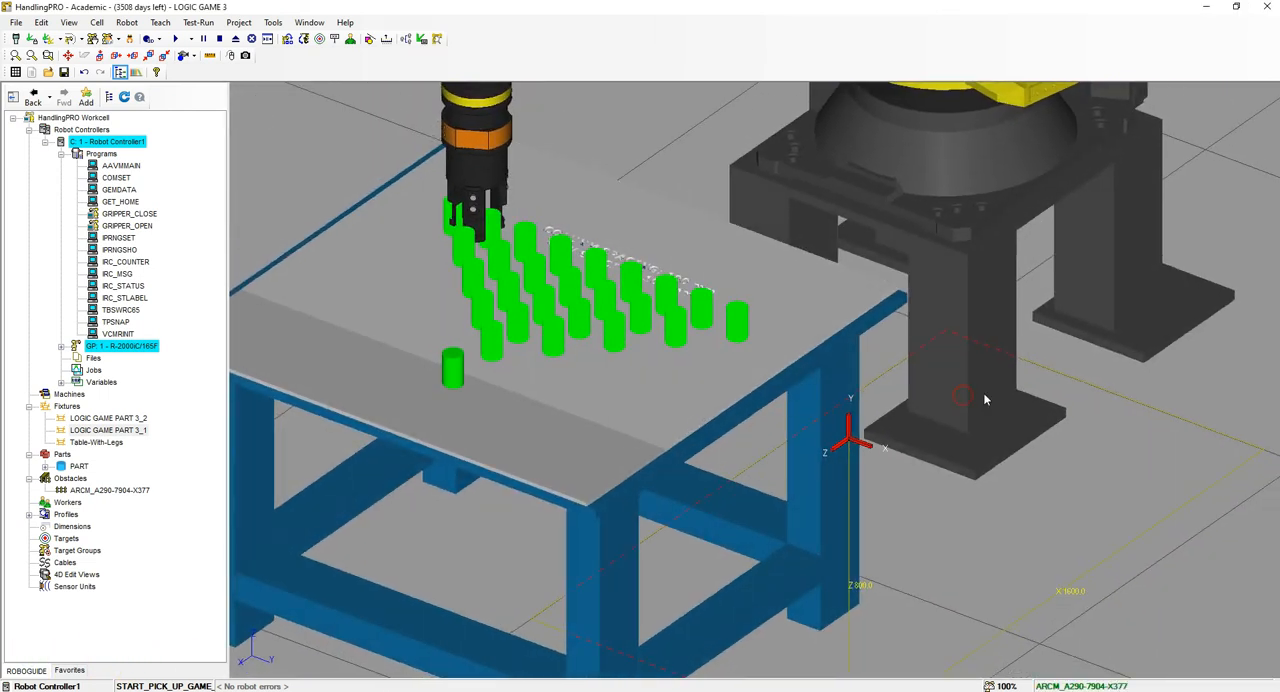
scroll(982, 397, "down", 3)
scroll(746, 290, "up", 3)
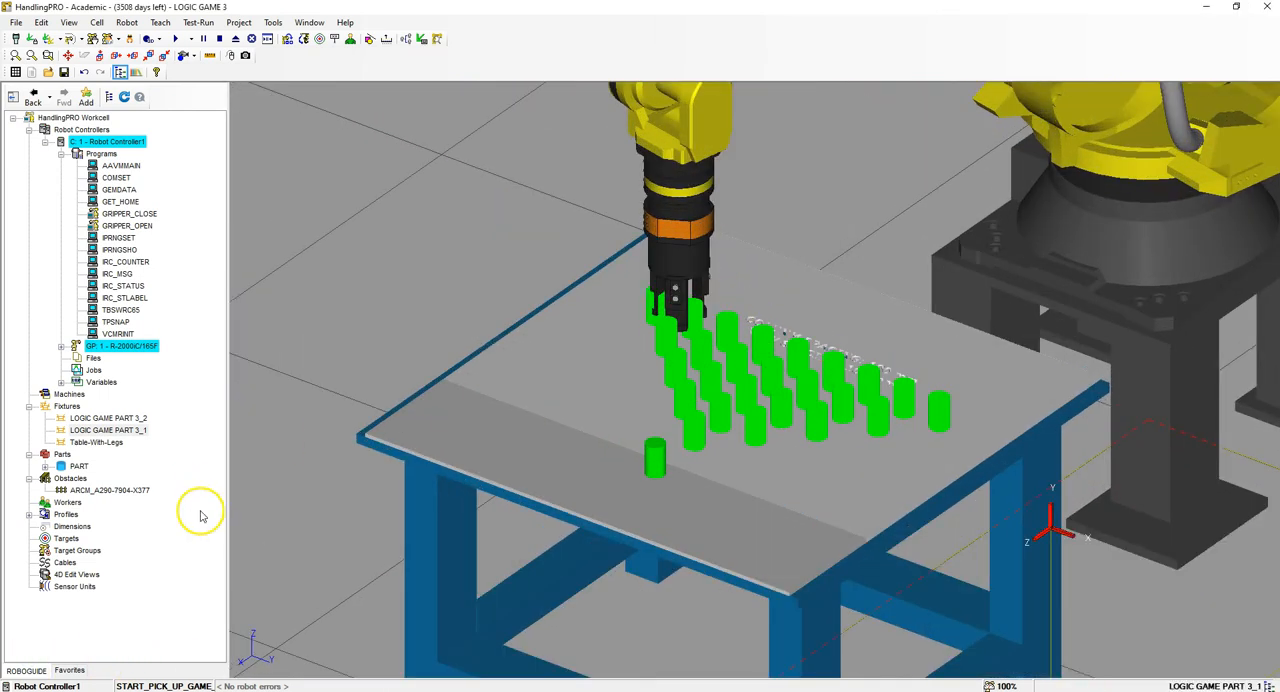
left_click(15, 39)
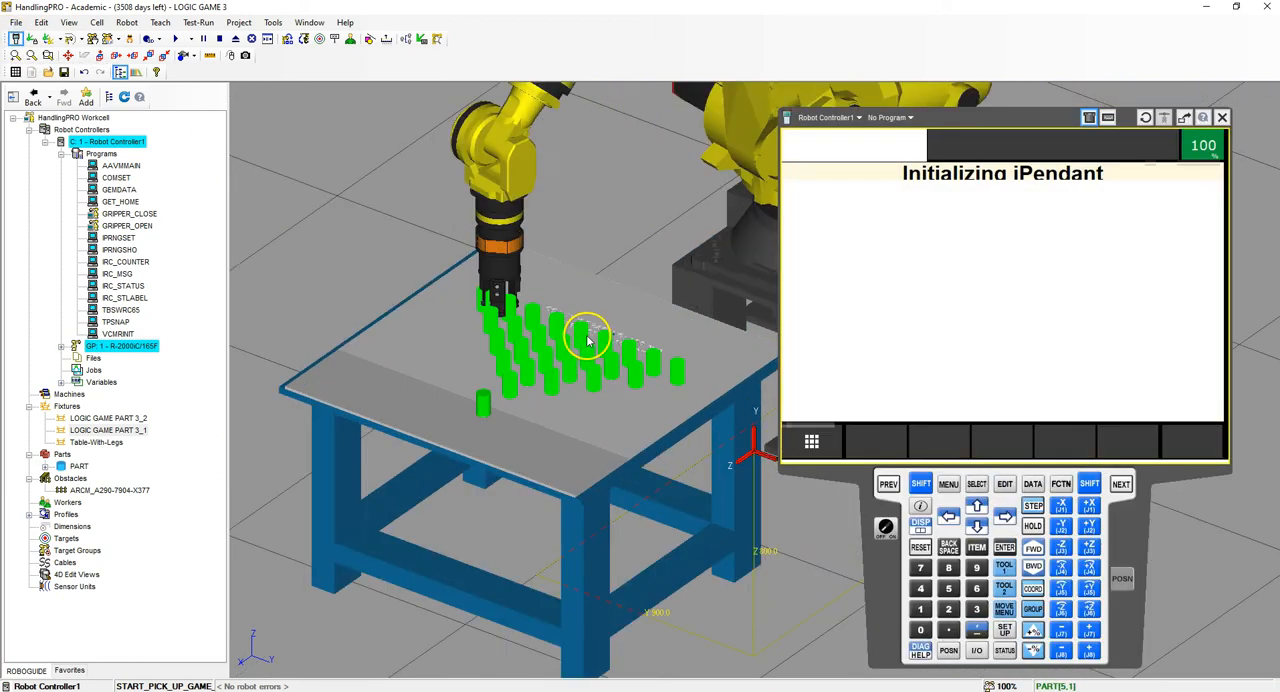
left_click(1037, 484)
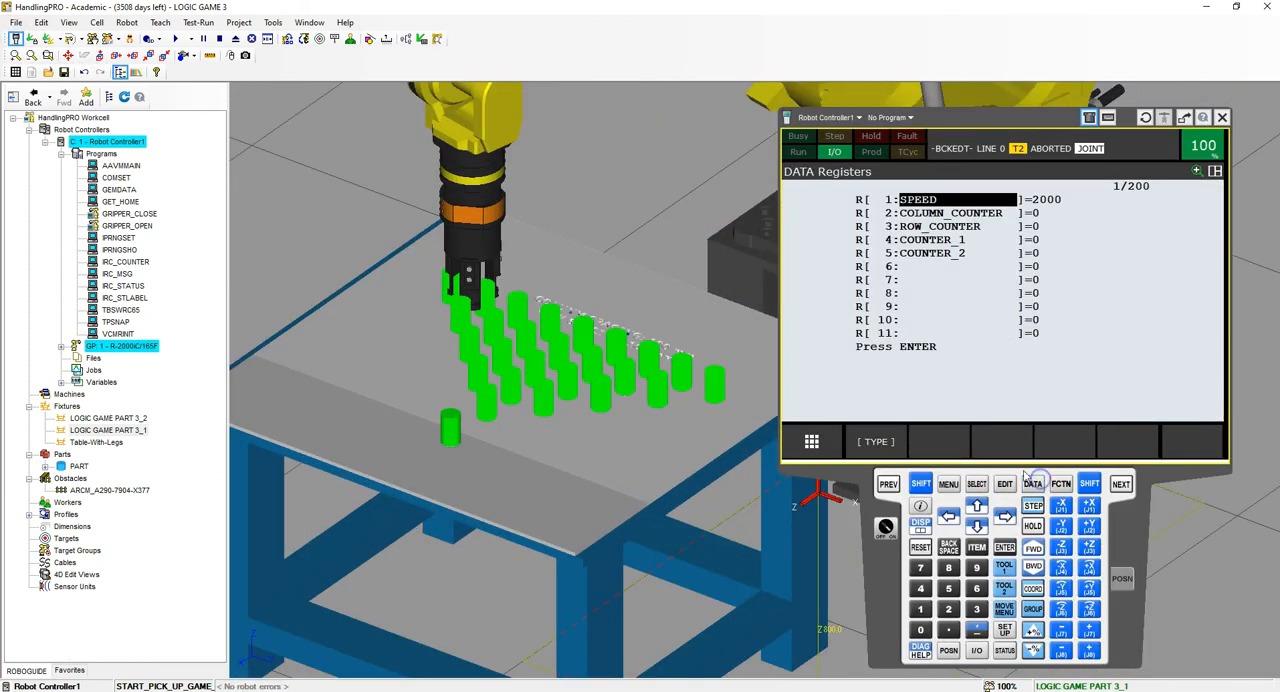
left_click(876, 441)
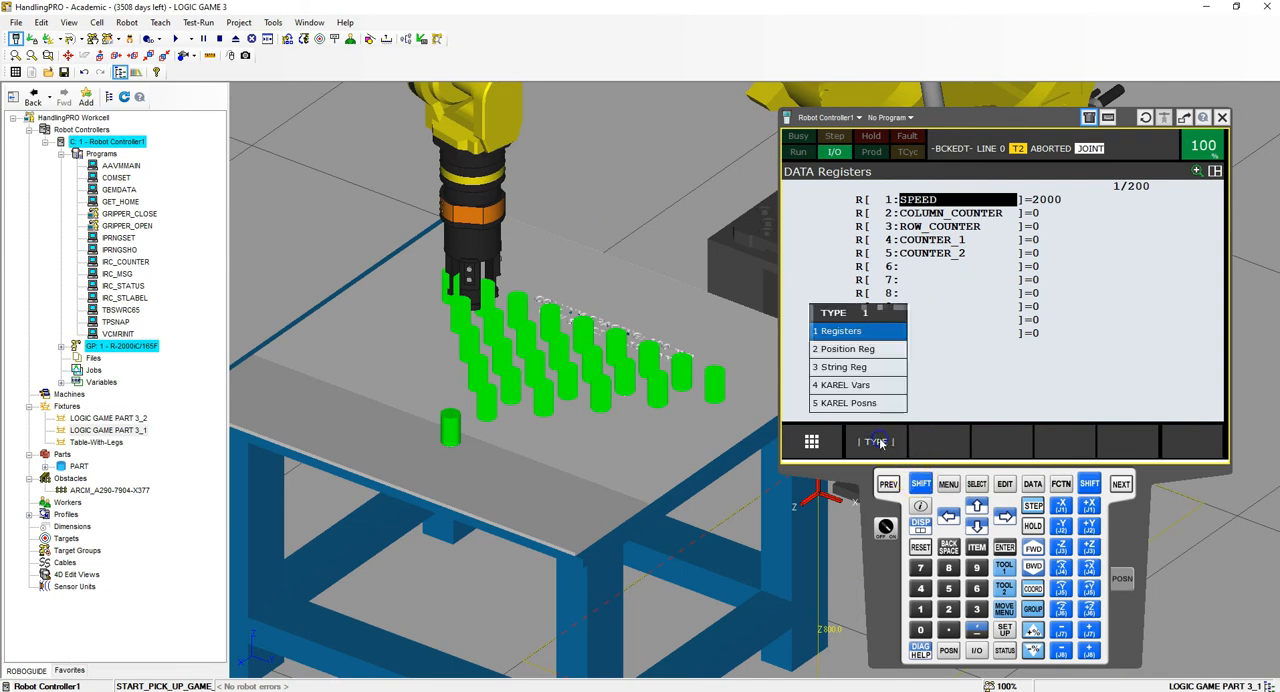
left_click(865, 349)
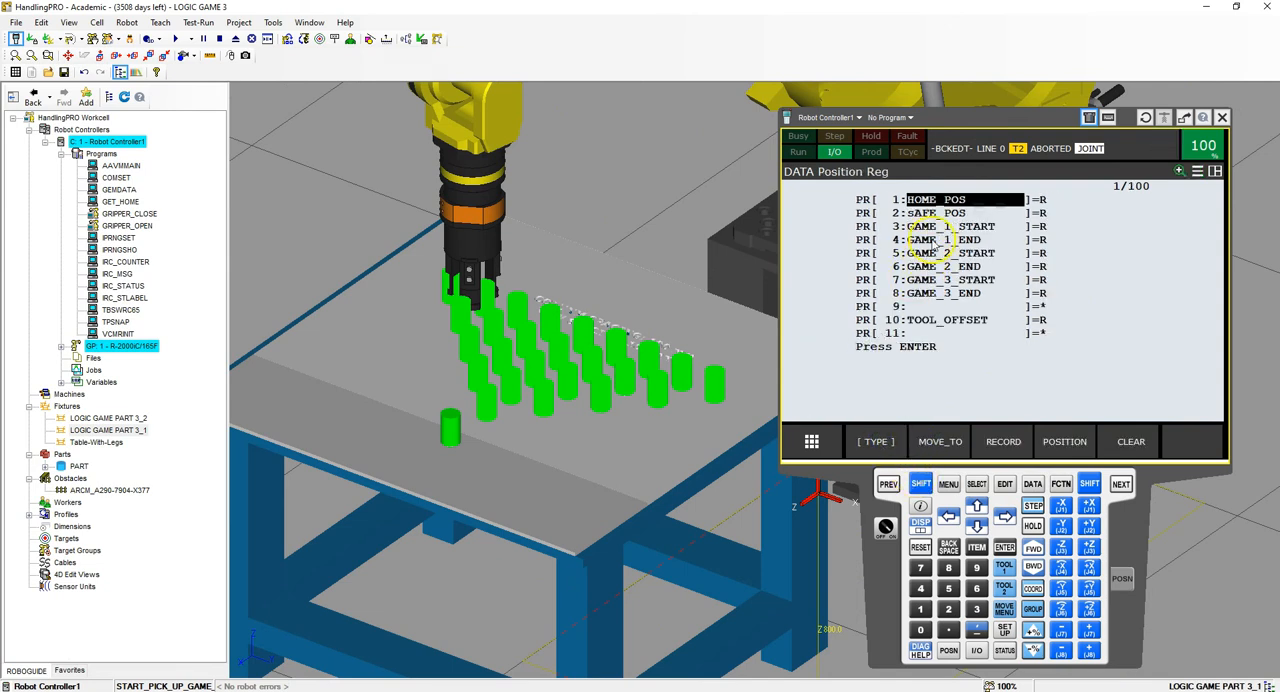
- Move the robot to PART on LOGIC GAME PART 3_2 and record its position in PR[7] GAME_3_START
left_click(993, 282)
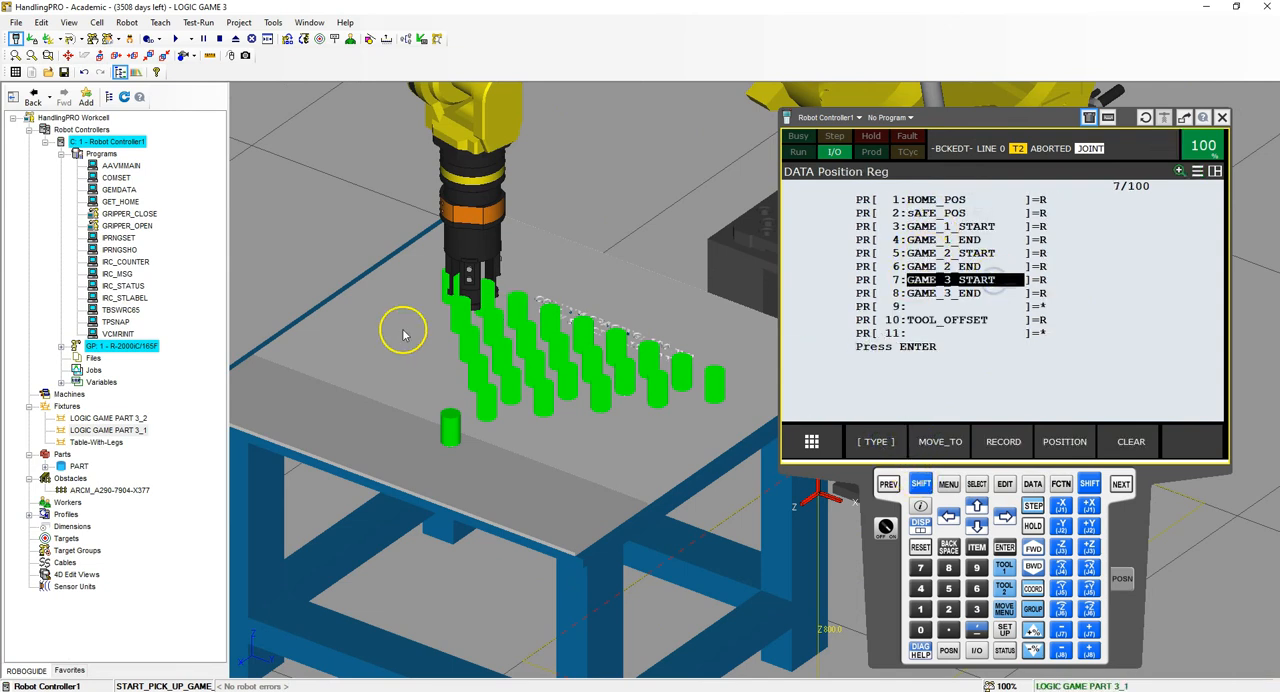
double_click(410, 455)
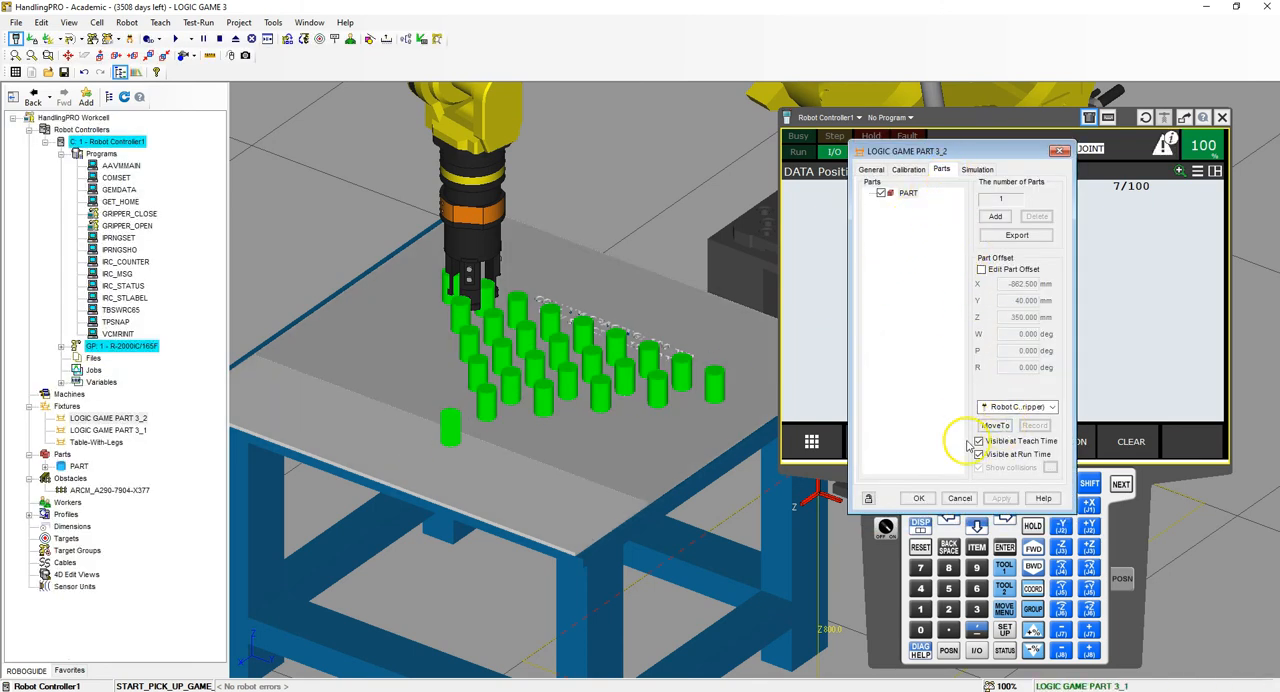
left_click(993, 425)
left_click_drag(930, 151, 304, 171)
left_click(920, 483)
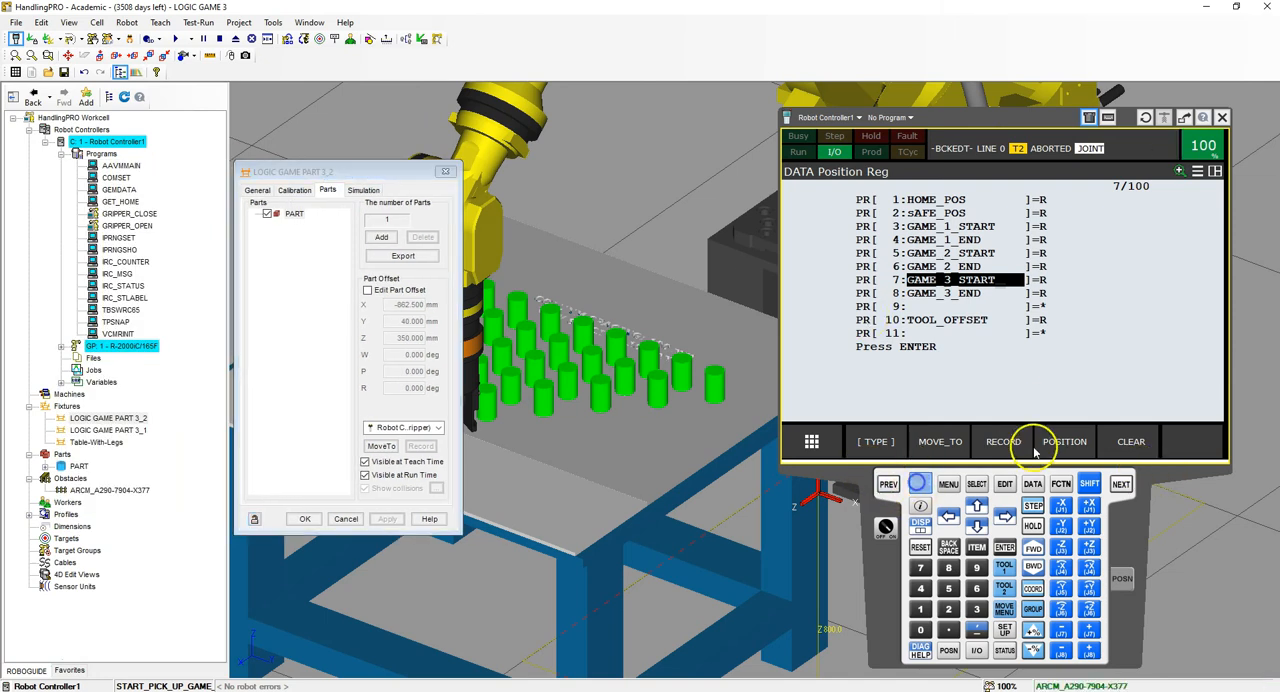
left_click(1003, 441)
- Move the robot to PART[1,1] on LOGIC GAME PART 3_1, record its position in PR[8] GAME_3_END and close the fixture properties
left_click(967, 298)
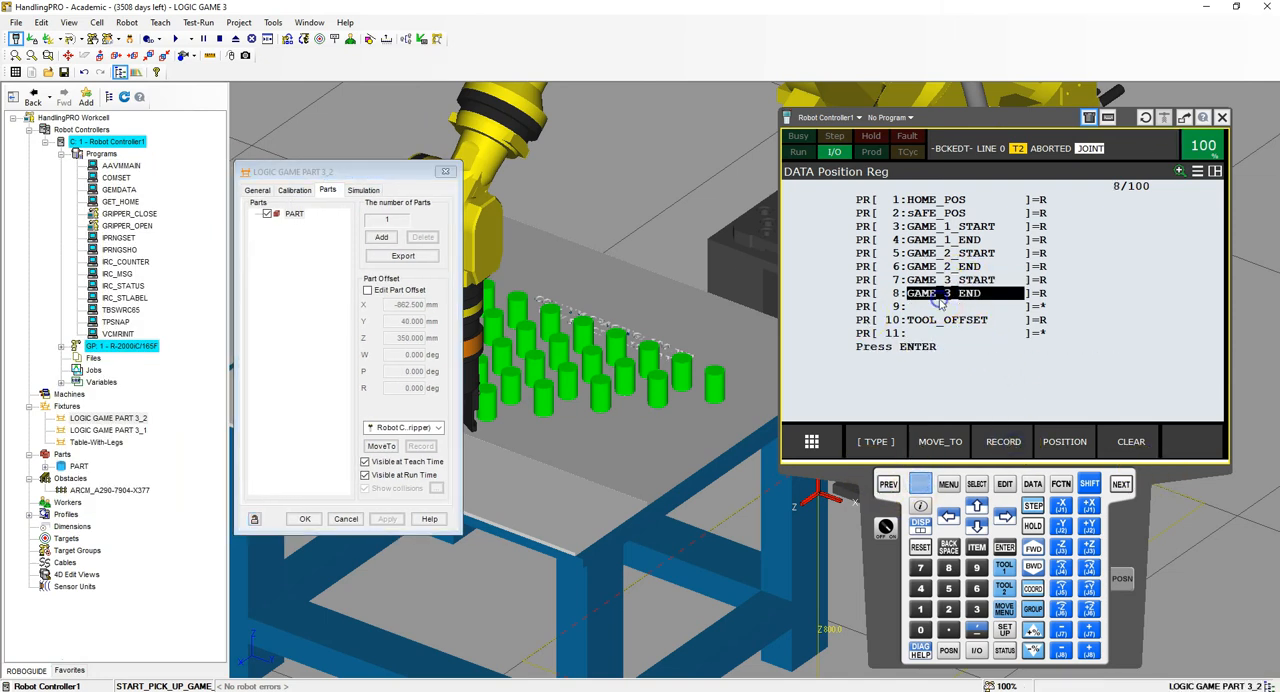
left_click(446, 172)
double_click(567, 260)
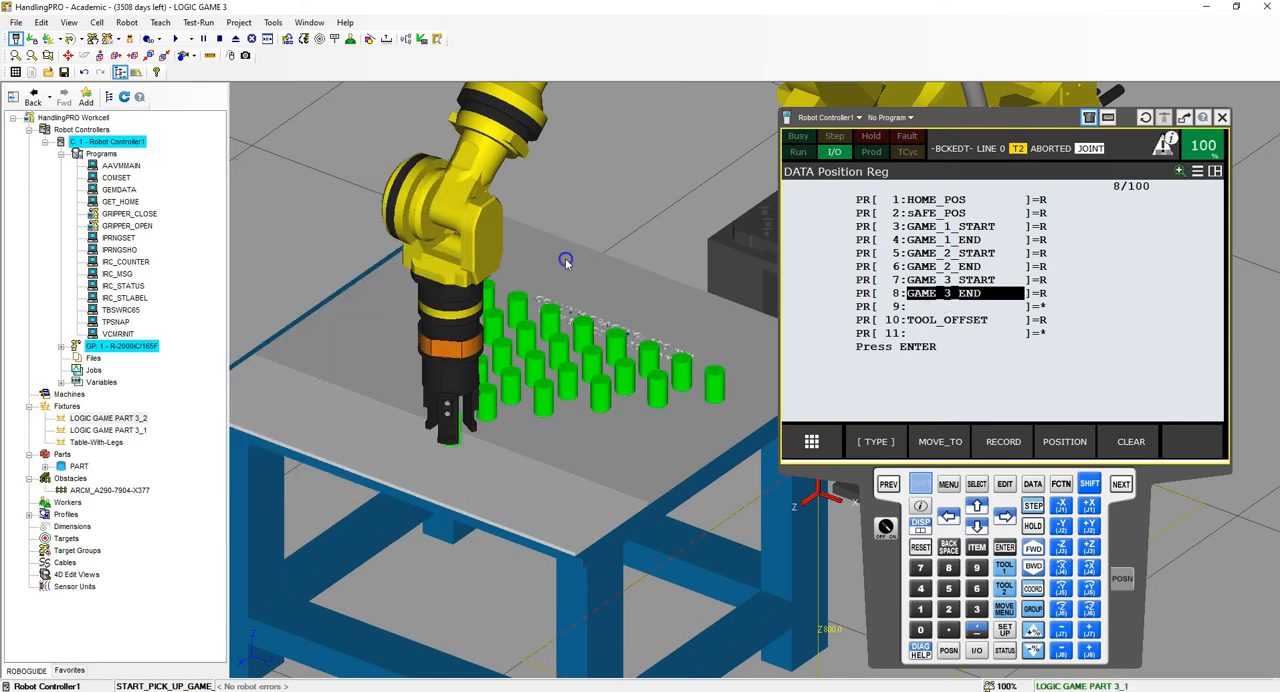
left_click(291, 214)
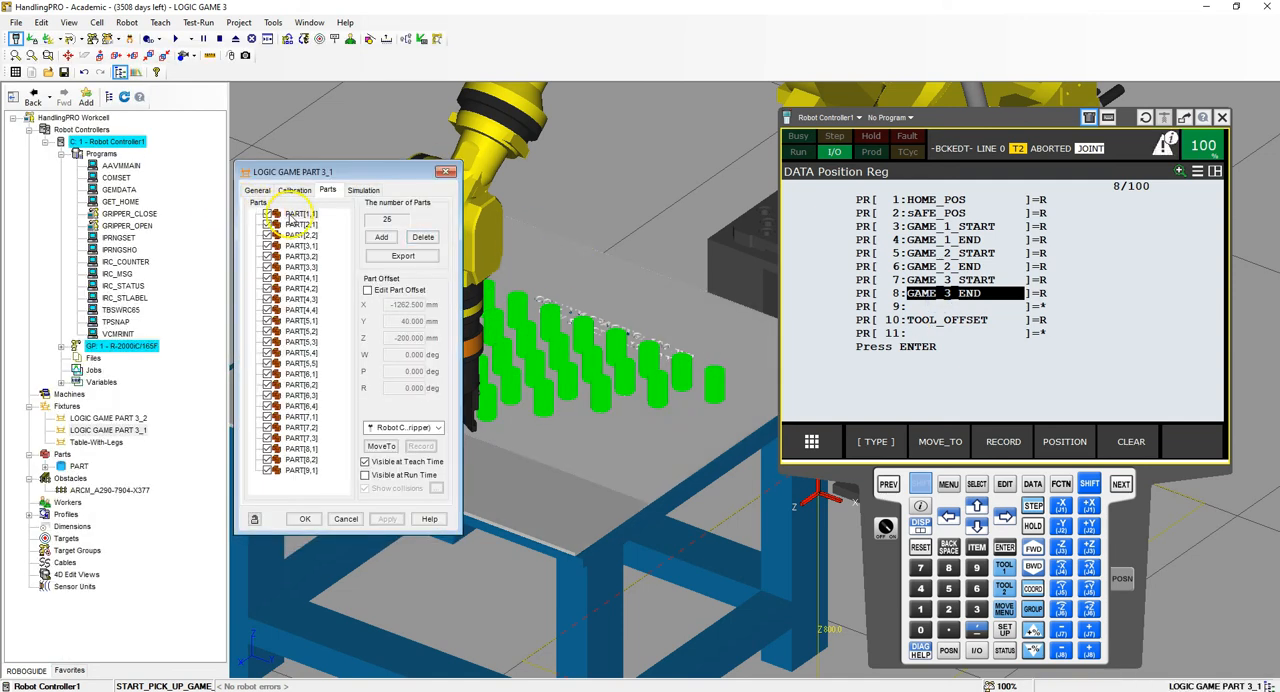
left_click(384, 446)
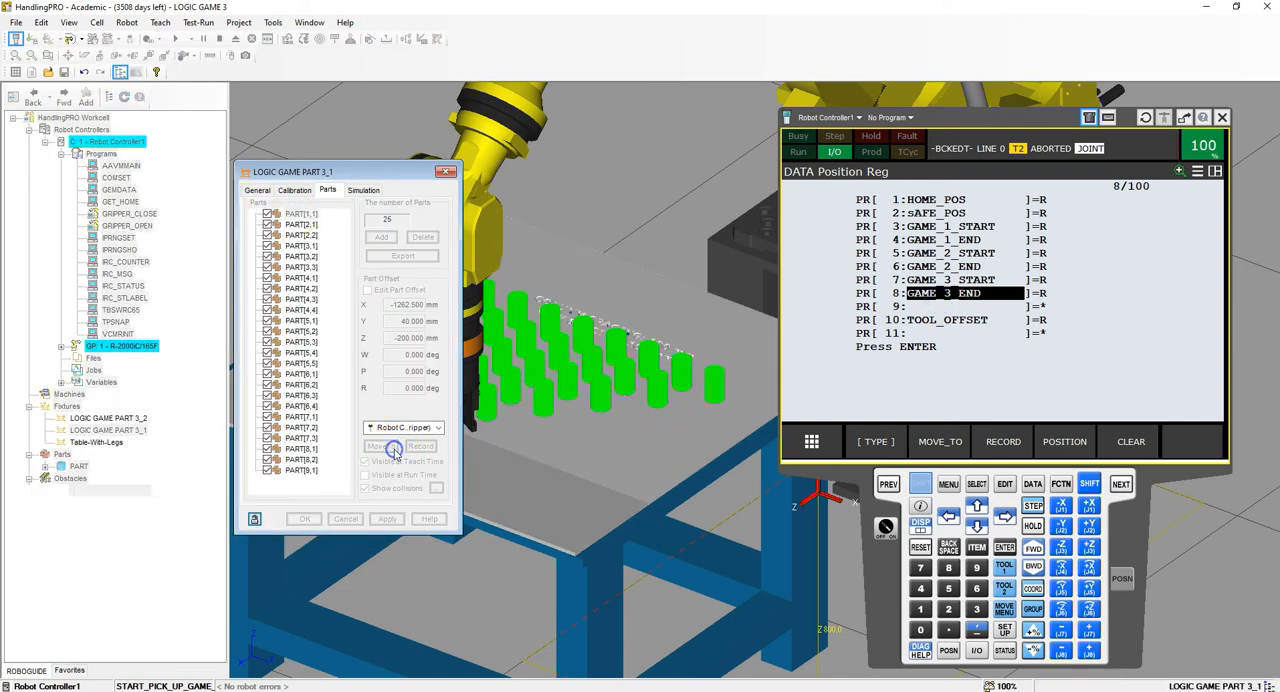
left_click_drag(397, 180, 322, 178)
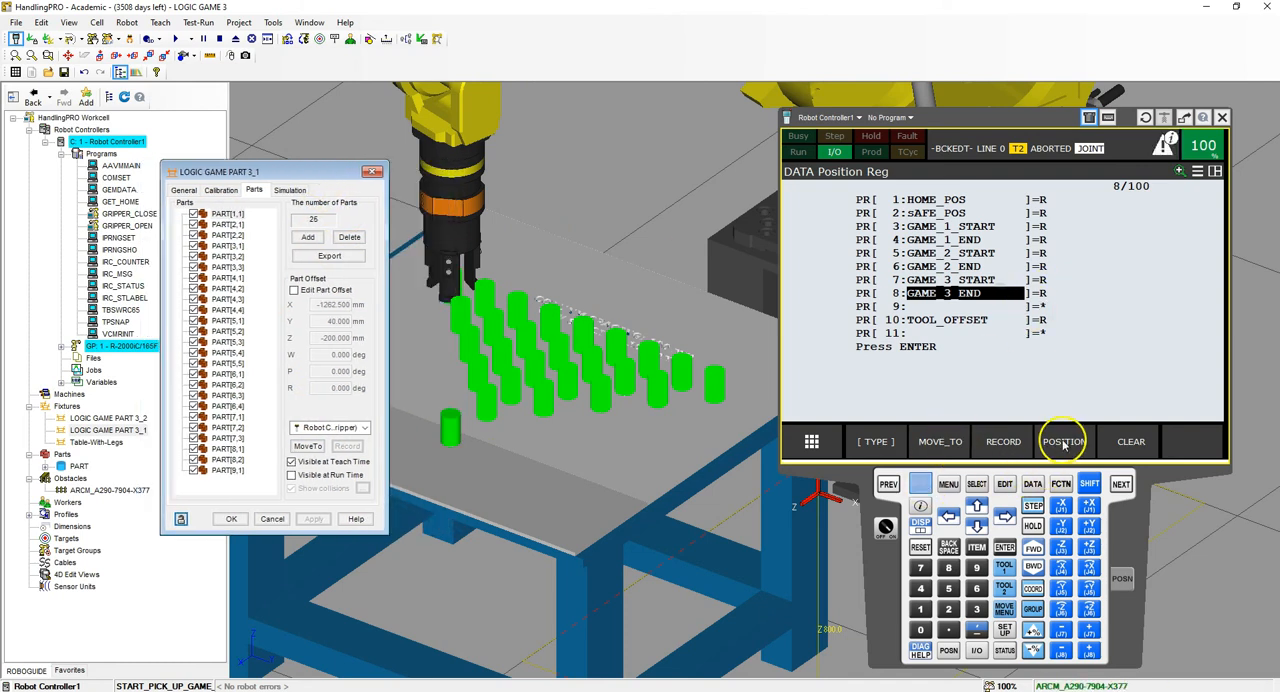
left_click(1012, 445)
left_click(996, 296)
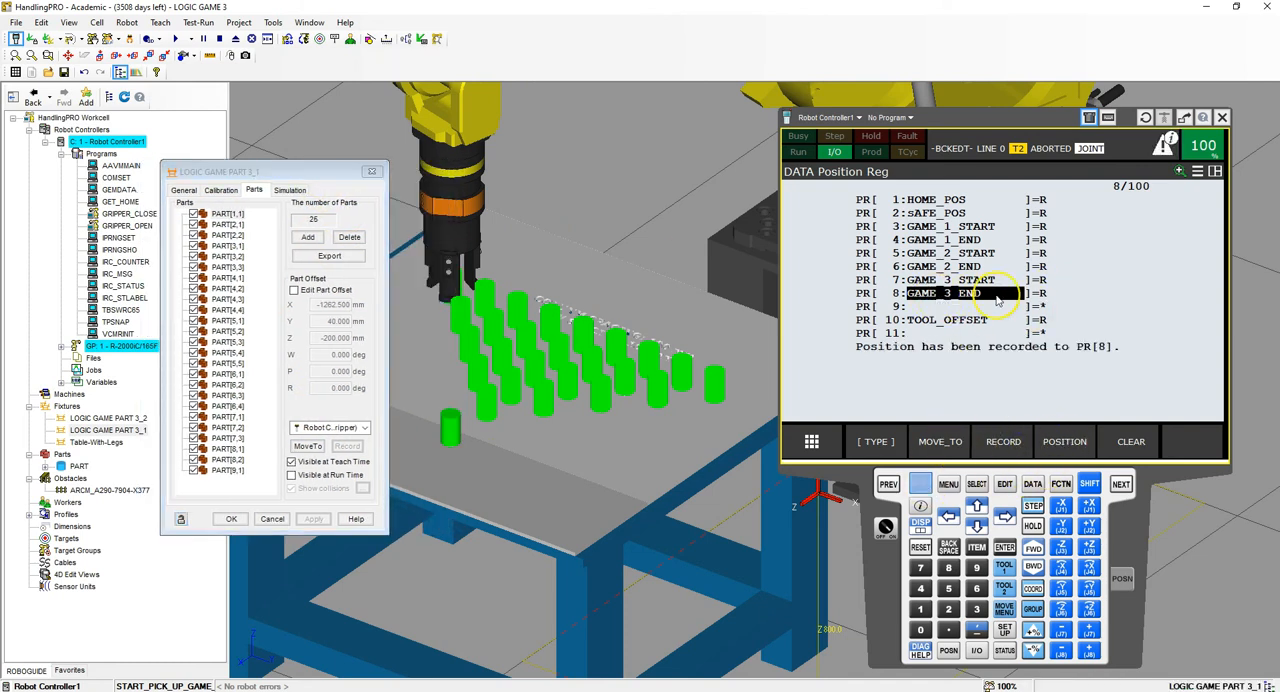
left_click(232, 519)
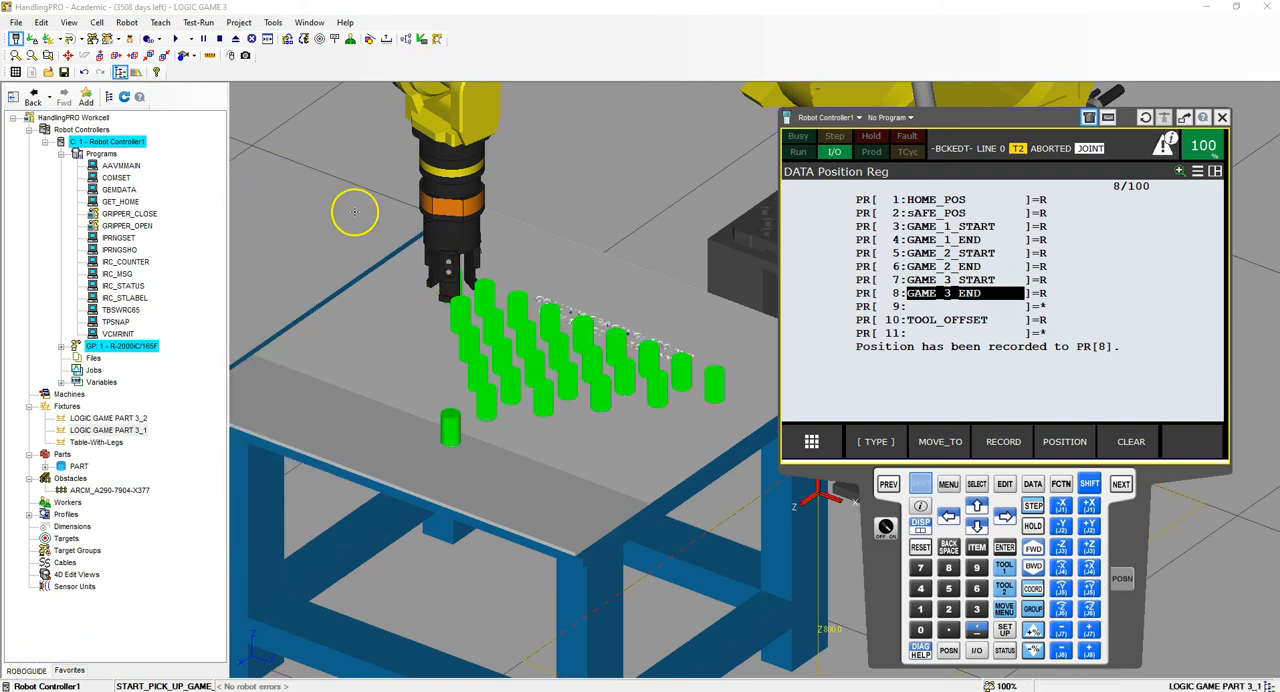
- Add a simulation program named END_DROP_OFF_GAME_3 to Robot Controller1
left_click(162, 24)
left_click(186, 48)
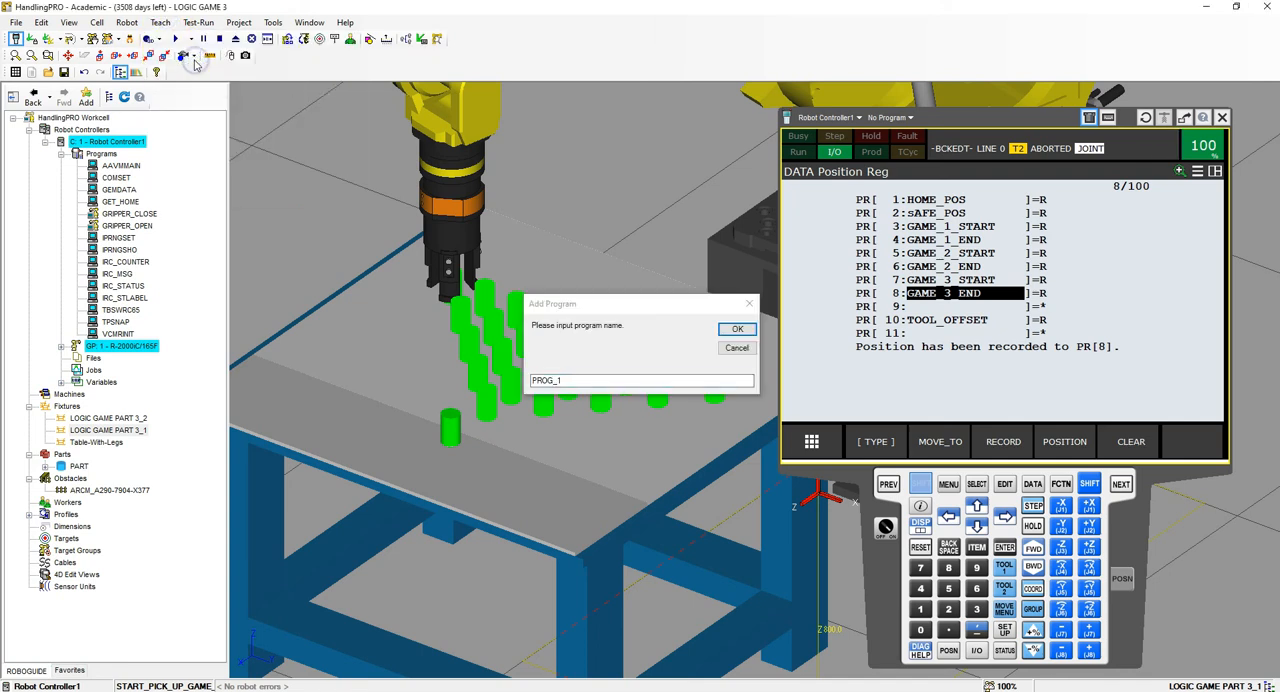
left_click_drag(709, 382, 483, 377)
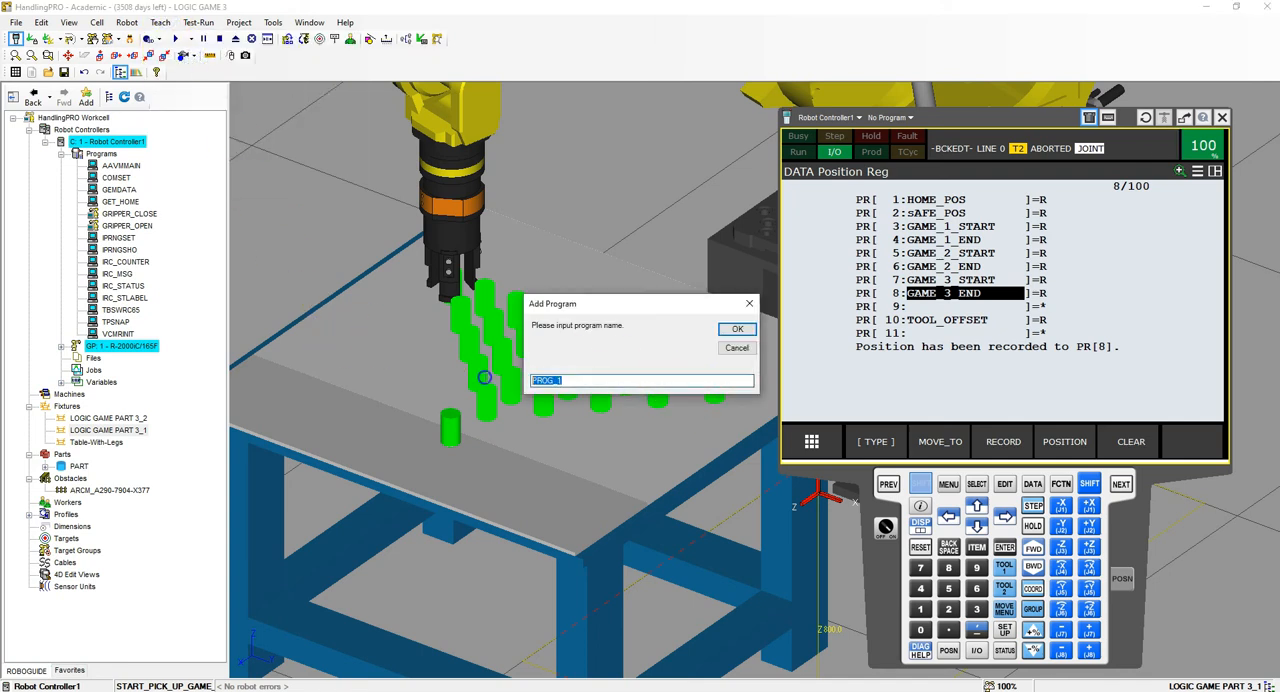
type("END_DROP_OFF_")
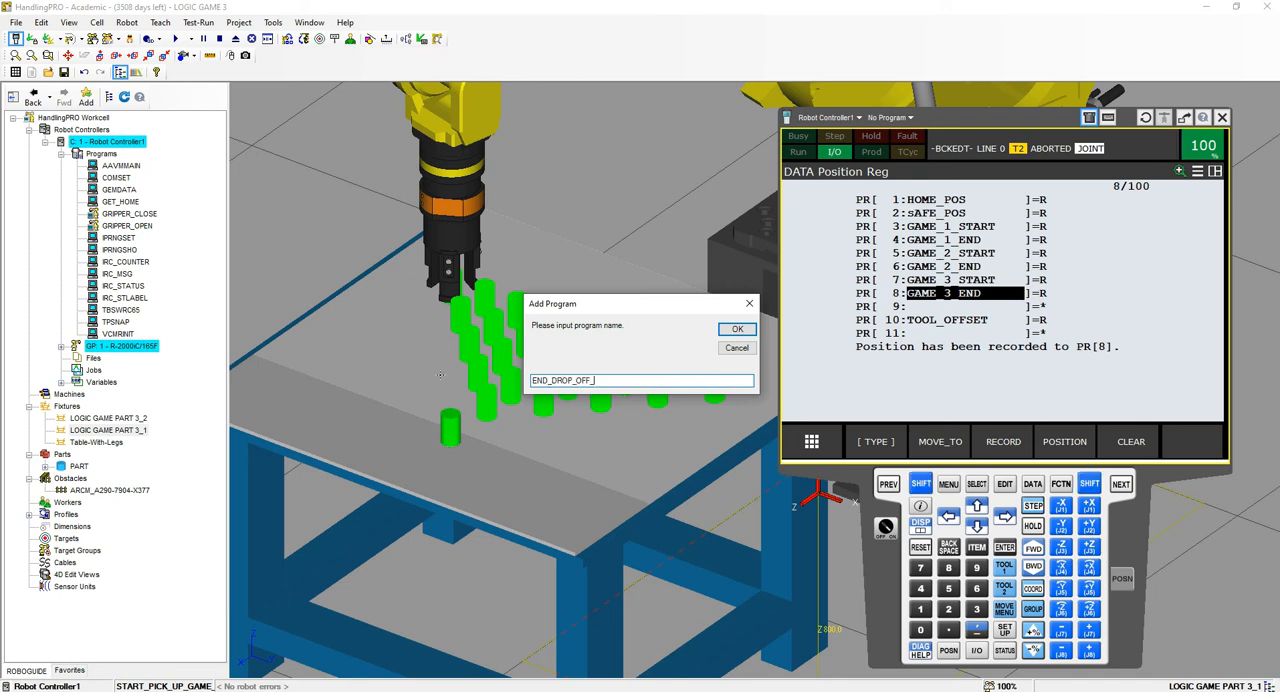
type("GAME_3")
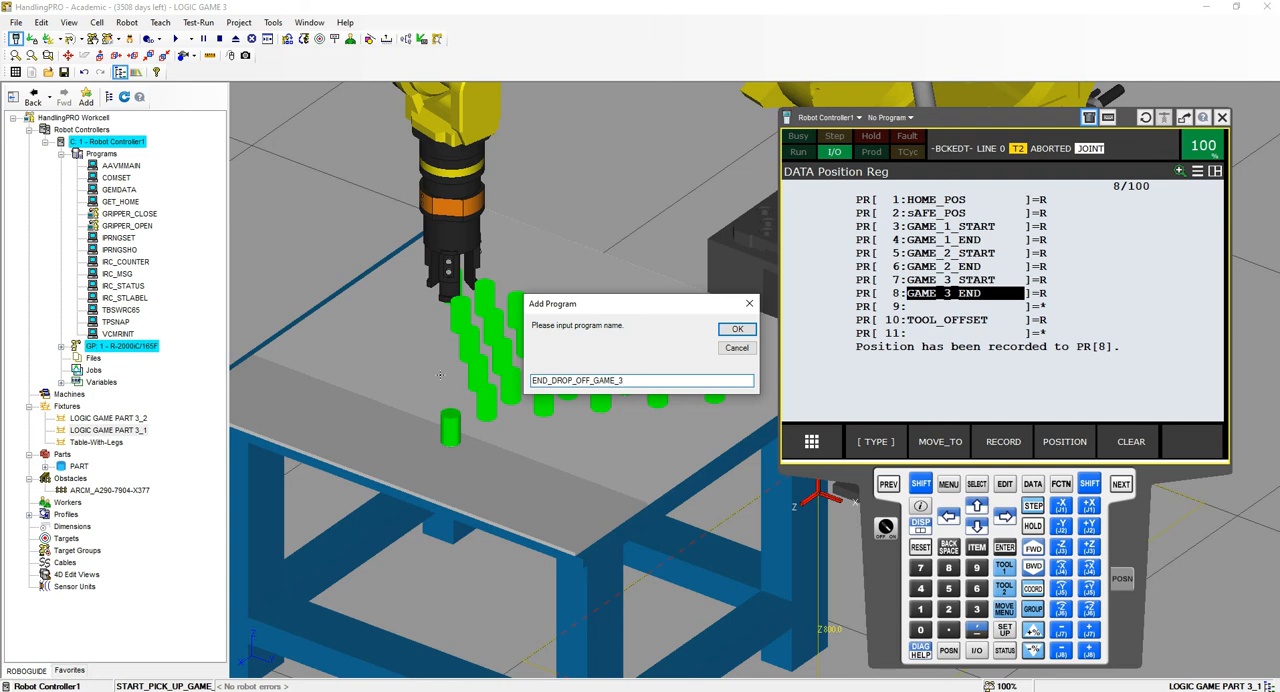
key("Return")
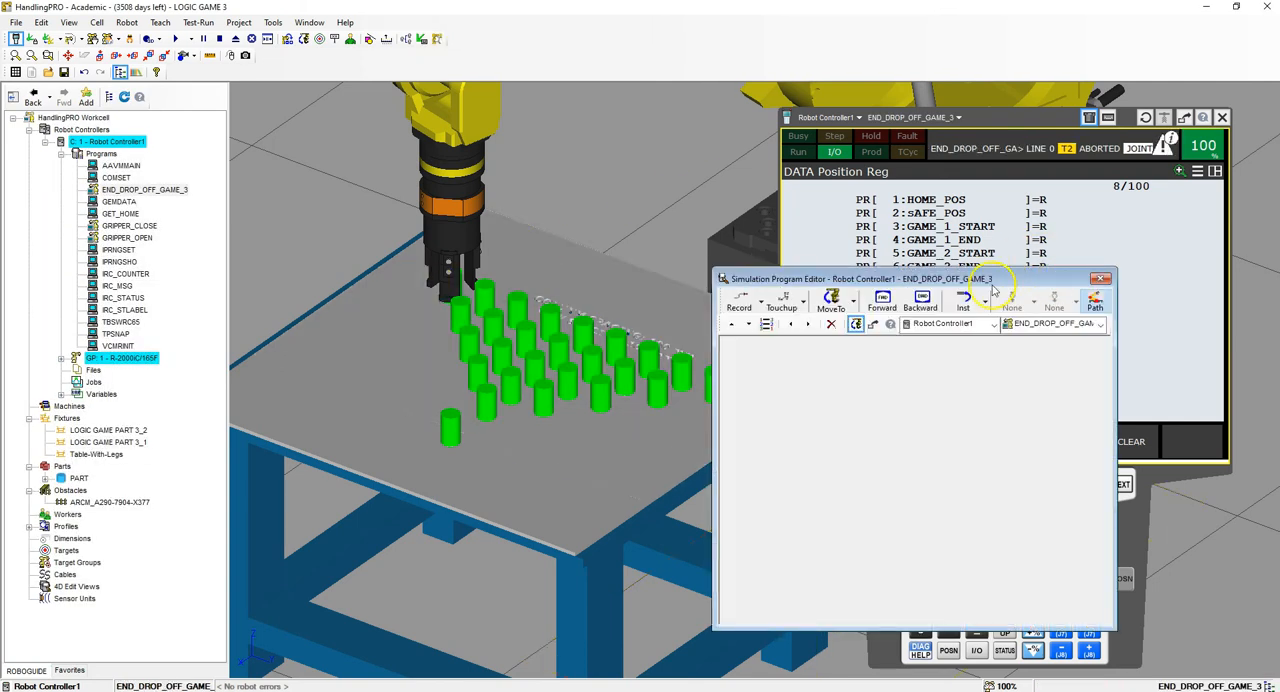
- Insert a Drop instruction for PART from GP: 1 - UT: 1 (3jaw_Gripper) on LOGIC GAME PART 3_1 : PART[*] and close the editor
left_click(985, 301)
left_click(985, 337)
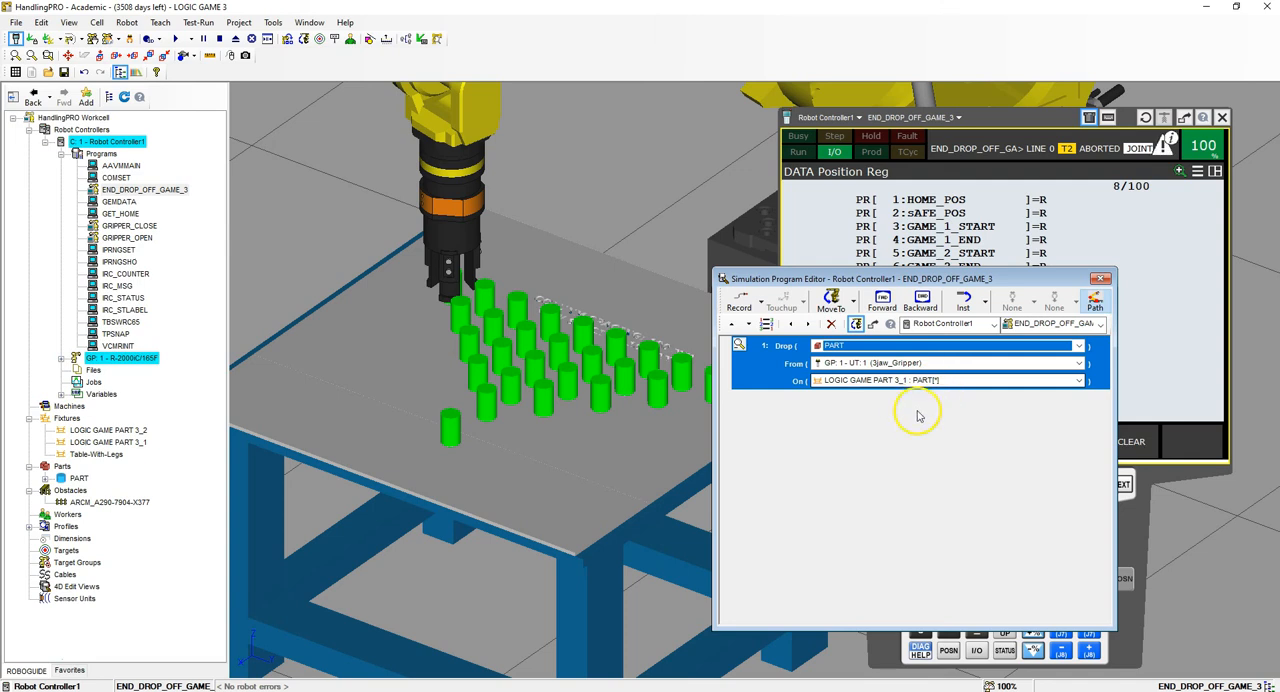
left_click(1100, 278)
- Add a simulation program named START_PICK_UP_GAME_3 to Robot Controller1
left_click(162, 22)
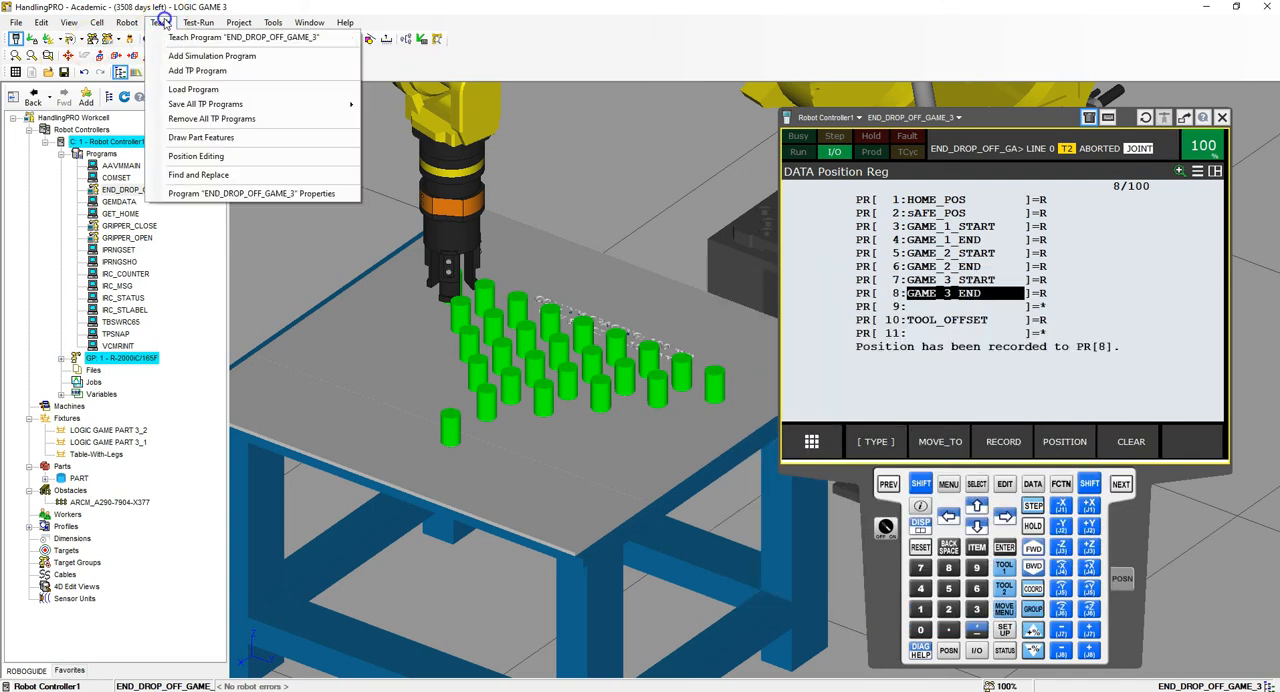
left_click(165, 55)
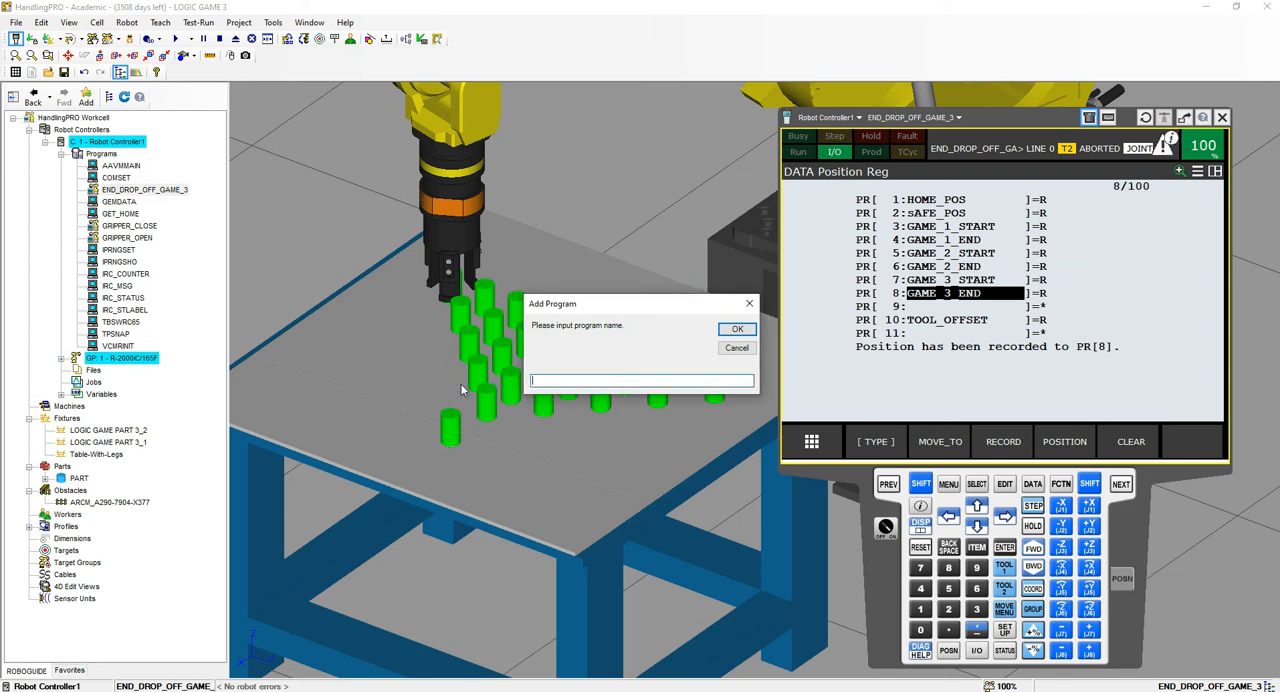
type("START_PICK_UP_")
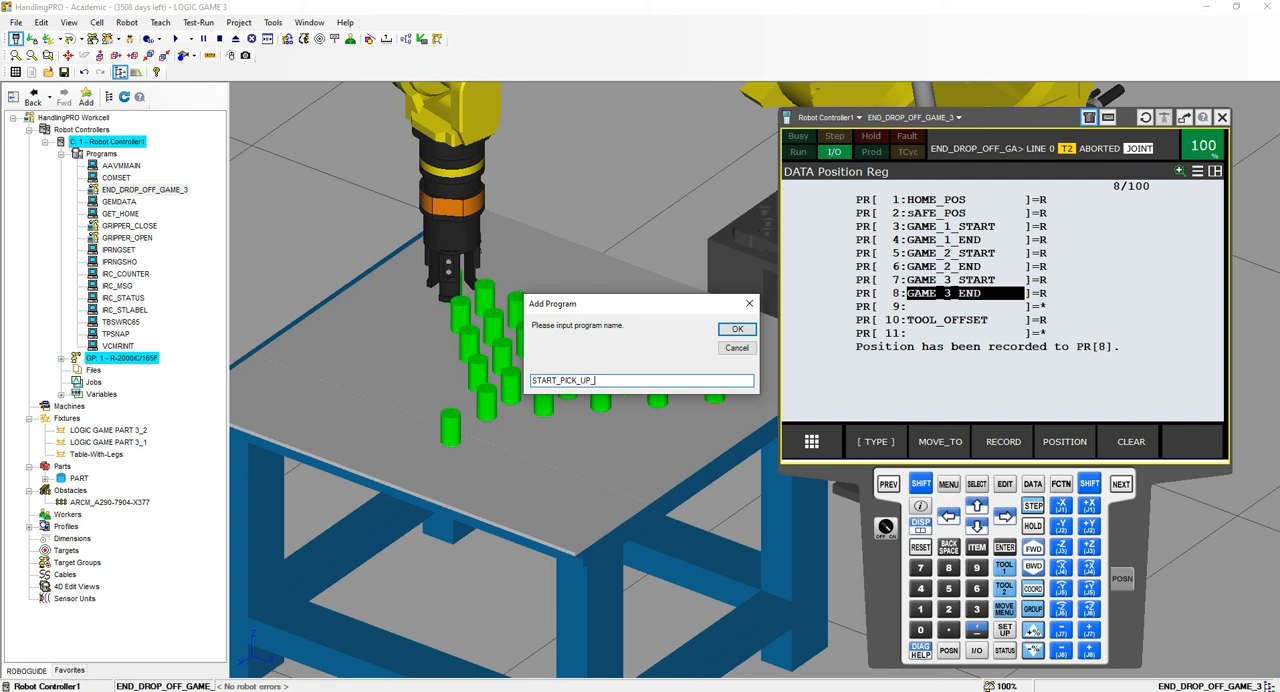
type("GAME_3")
left_click(734, 328)
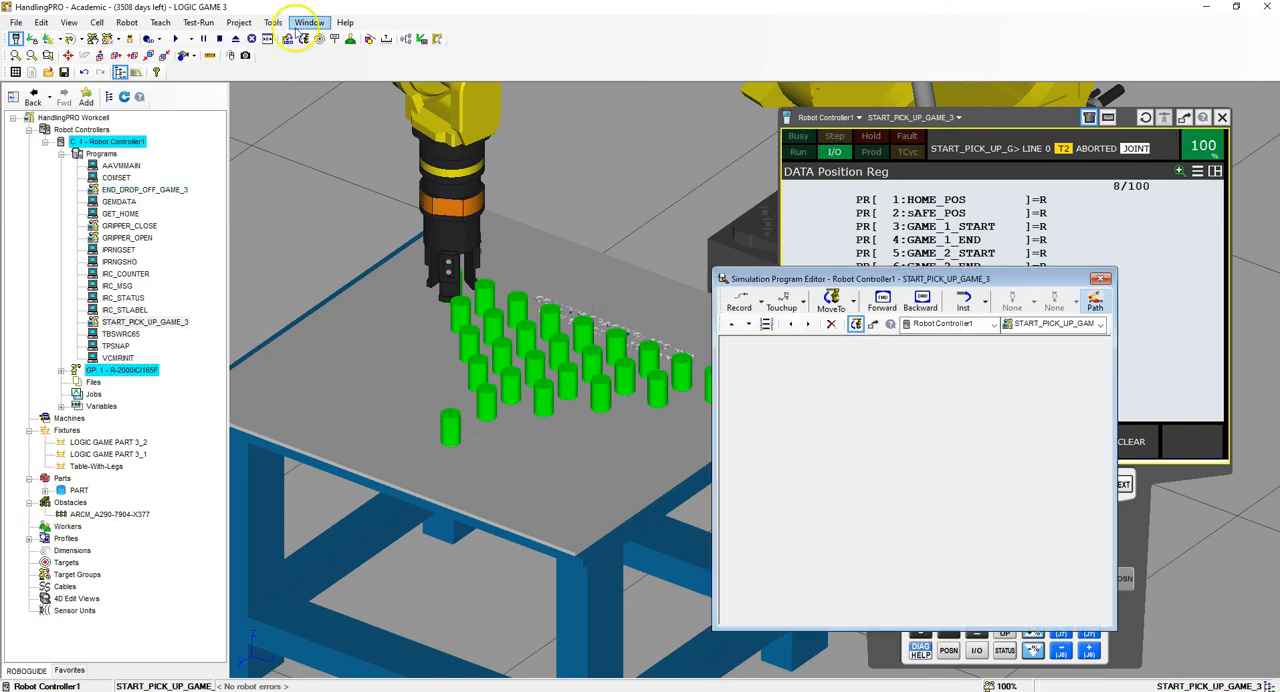
- Insert a Pickup instruction for PART from LOGIC GAME PART 3_2 with GP: 1 - UT: 1 (3jaw_Gripper) and close the editor
left_click(963, 301)
left_click(985, 323)
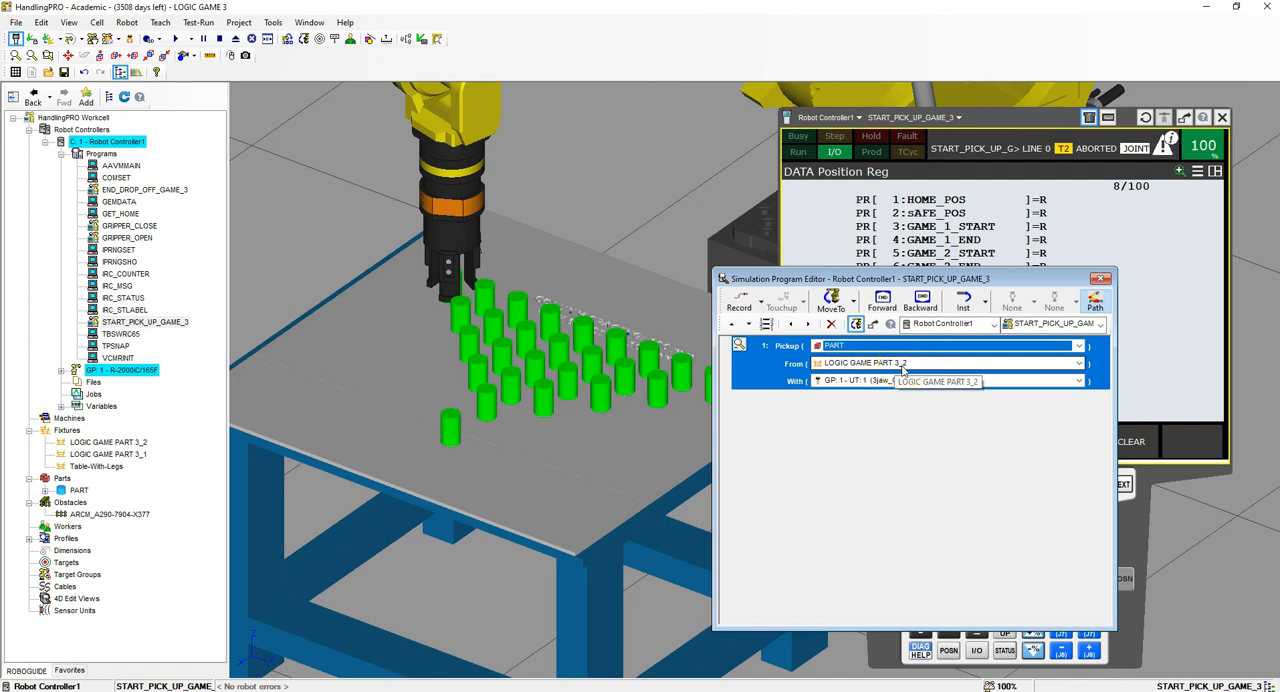
left_click(1099, 278)
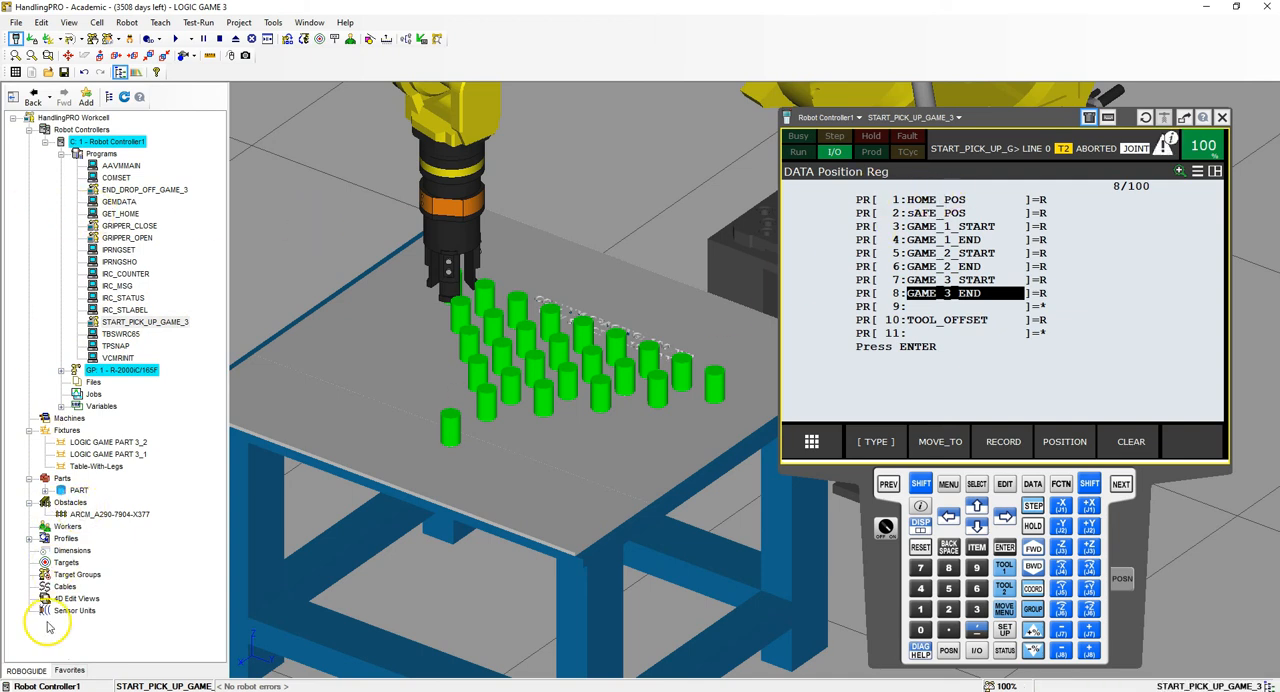
- Switch to Photos and examine the GAME_3_PART_PICKUP listing and the full GAME_3_ANSWER_NEW listing, including its variables, loops, offsets and final positions
left_click(31, 670)
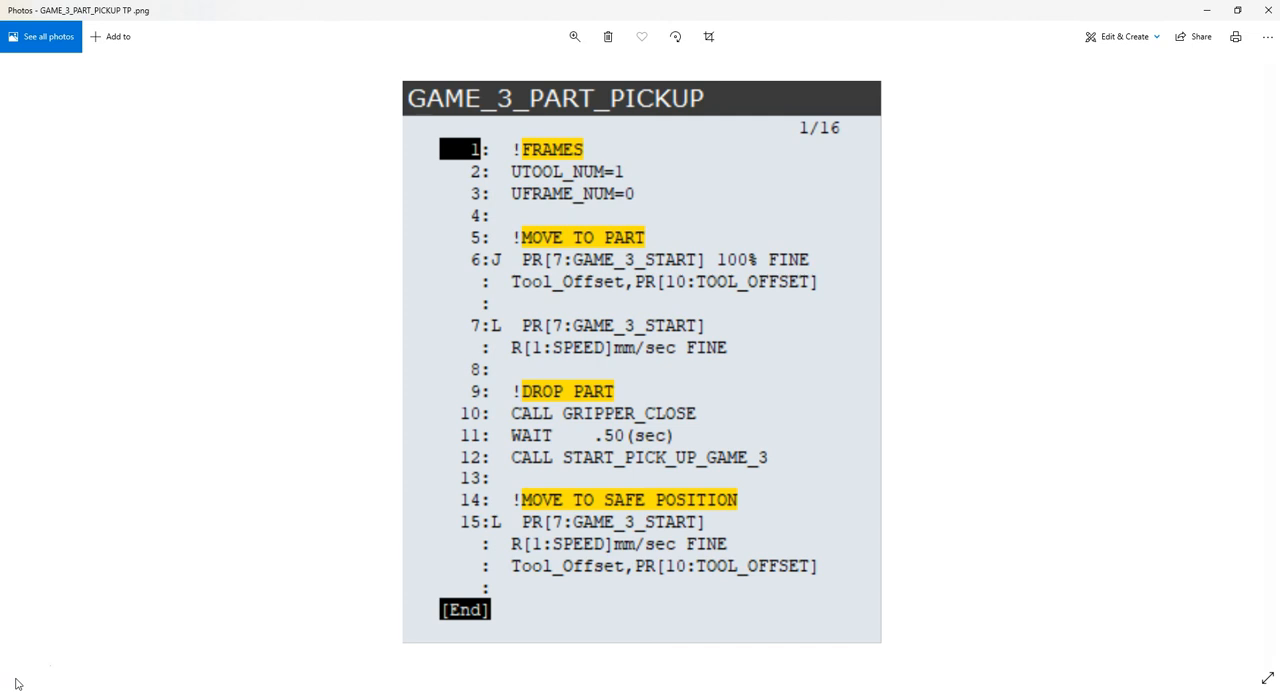
left_click(35, 658)
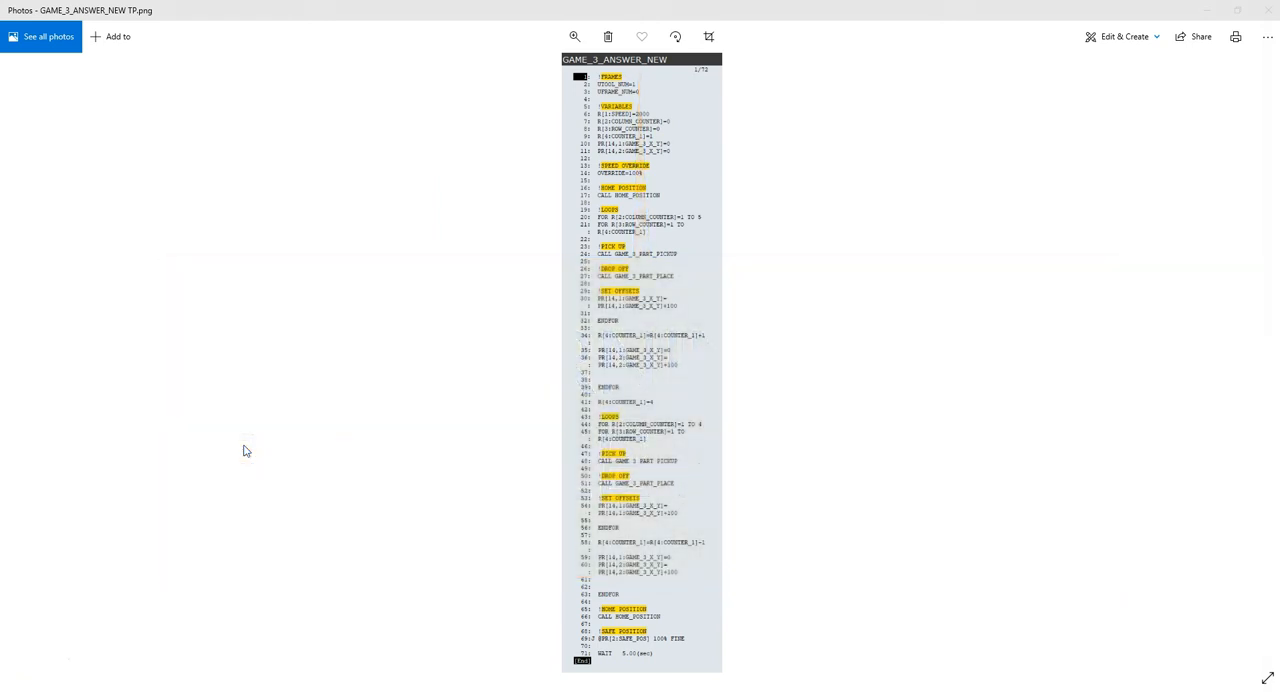
left_click(246, 451)
scroll(246, 451, "up", 5, "ctrl")
scroll(246, 451, "up", 1)
scroll(246, 451, "up", 1)
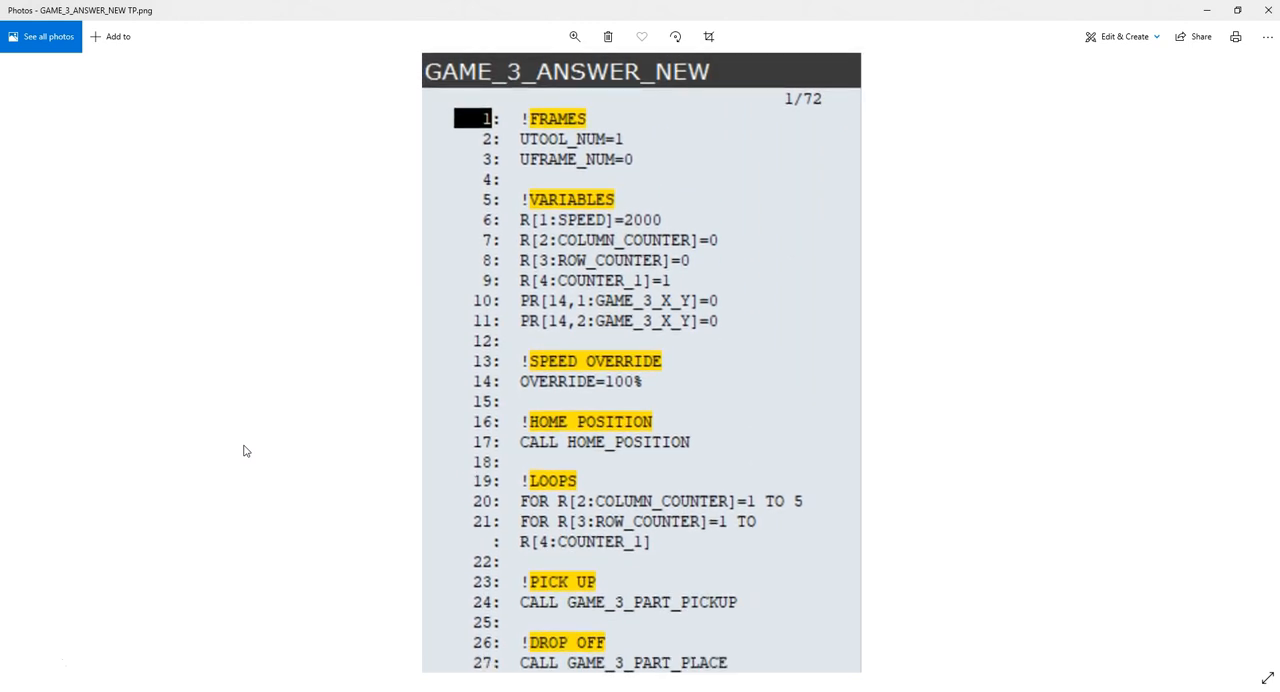
scroll(246, 451, "down", 3)
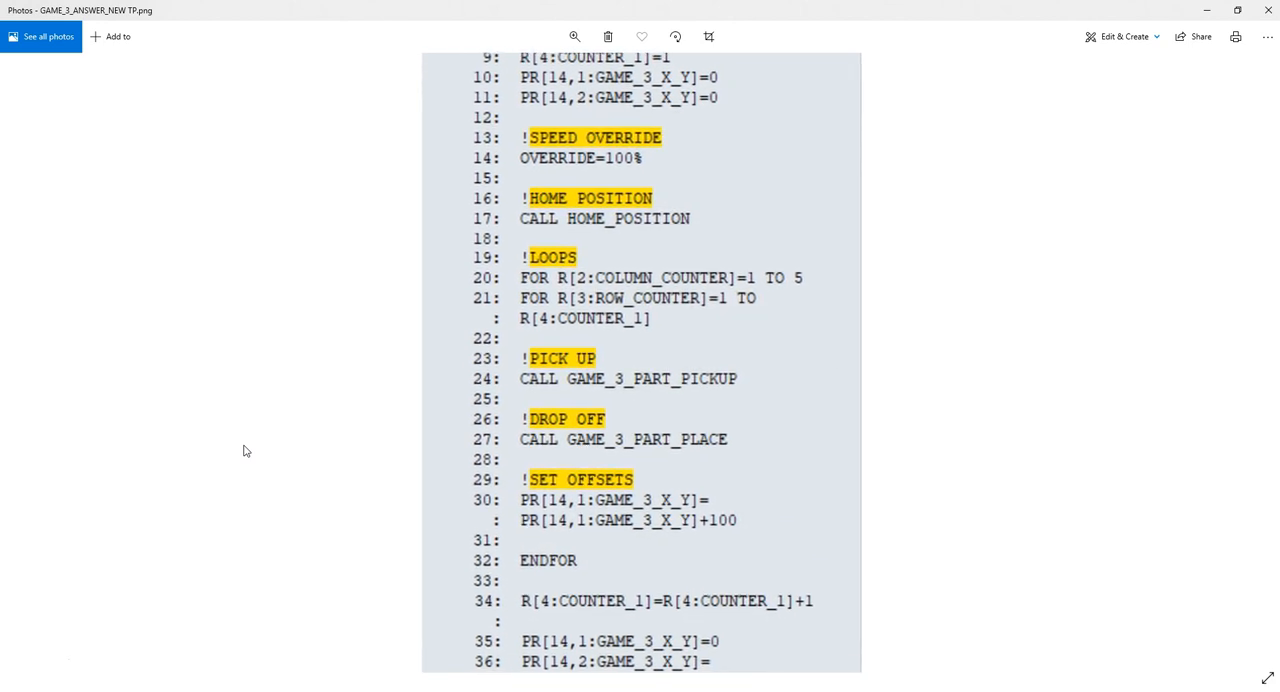
scroll(246, 451, "down", 2)
scroll(246, 451, "down", 1)
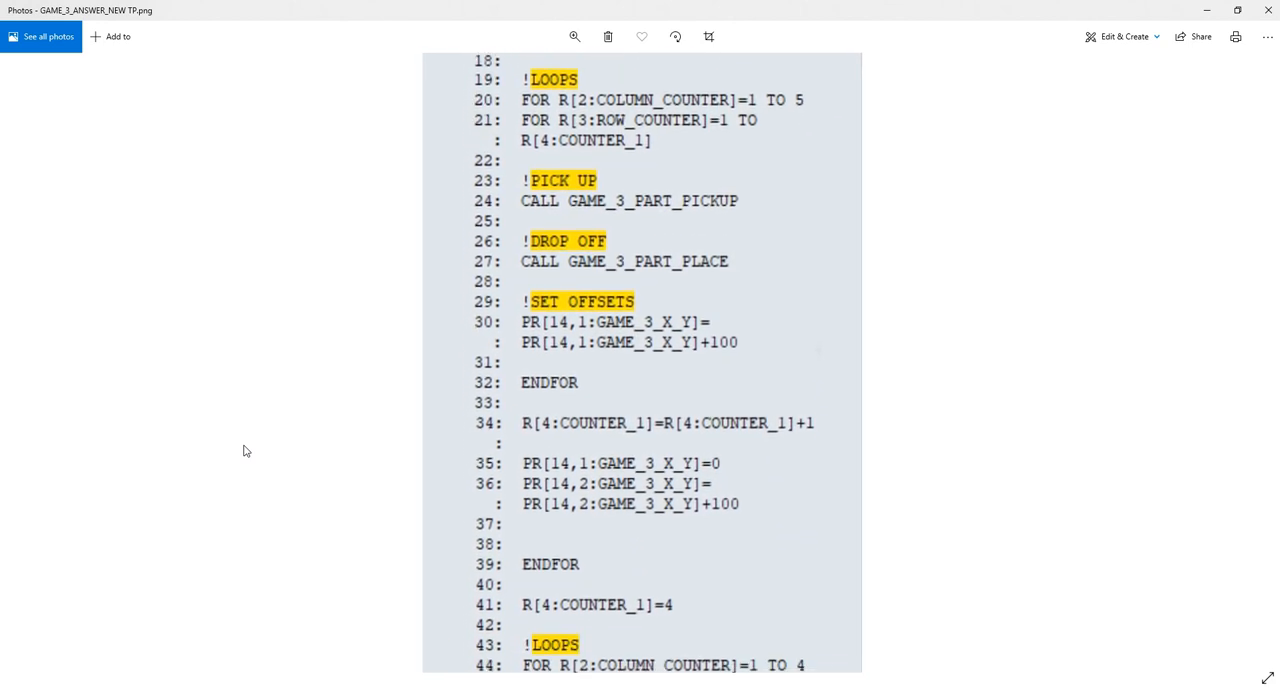
scroll(246, 451, "down", 3)
scroll(246, 451, "down", 4)
scroll(246, 451, "down", 3)
scroll(246, 451, "down", 2)
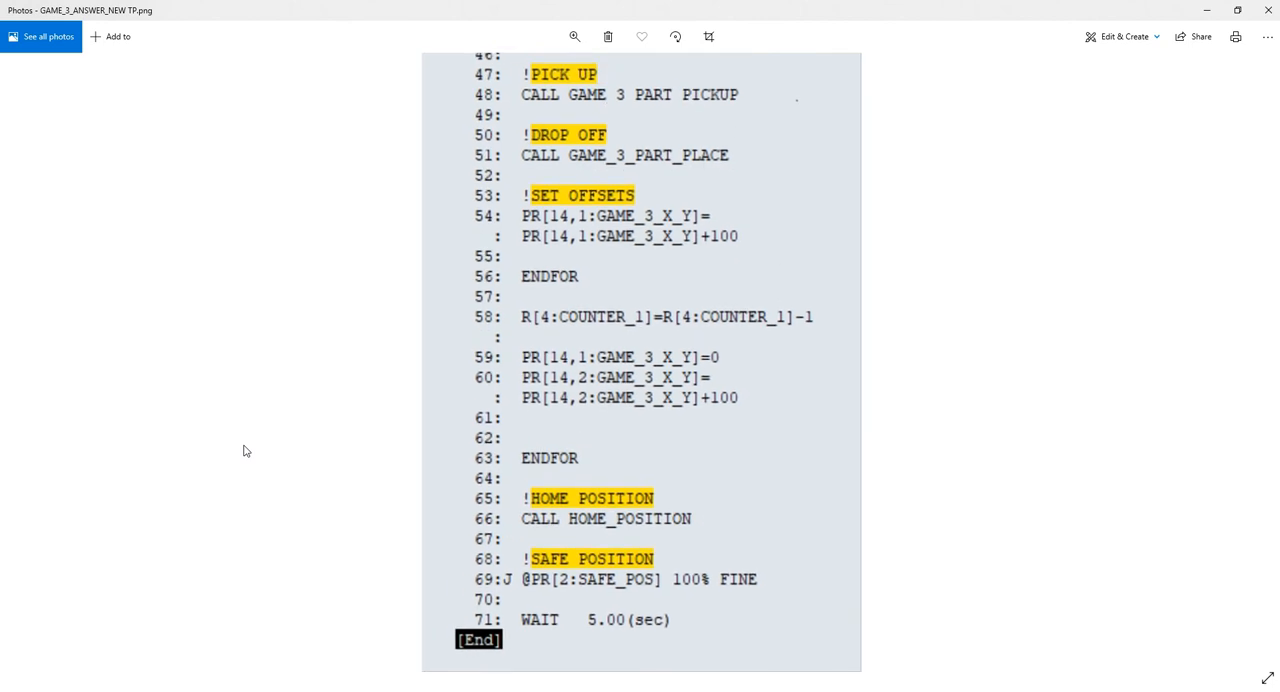